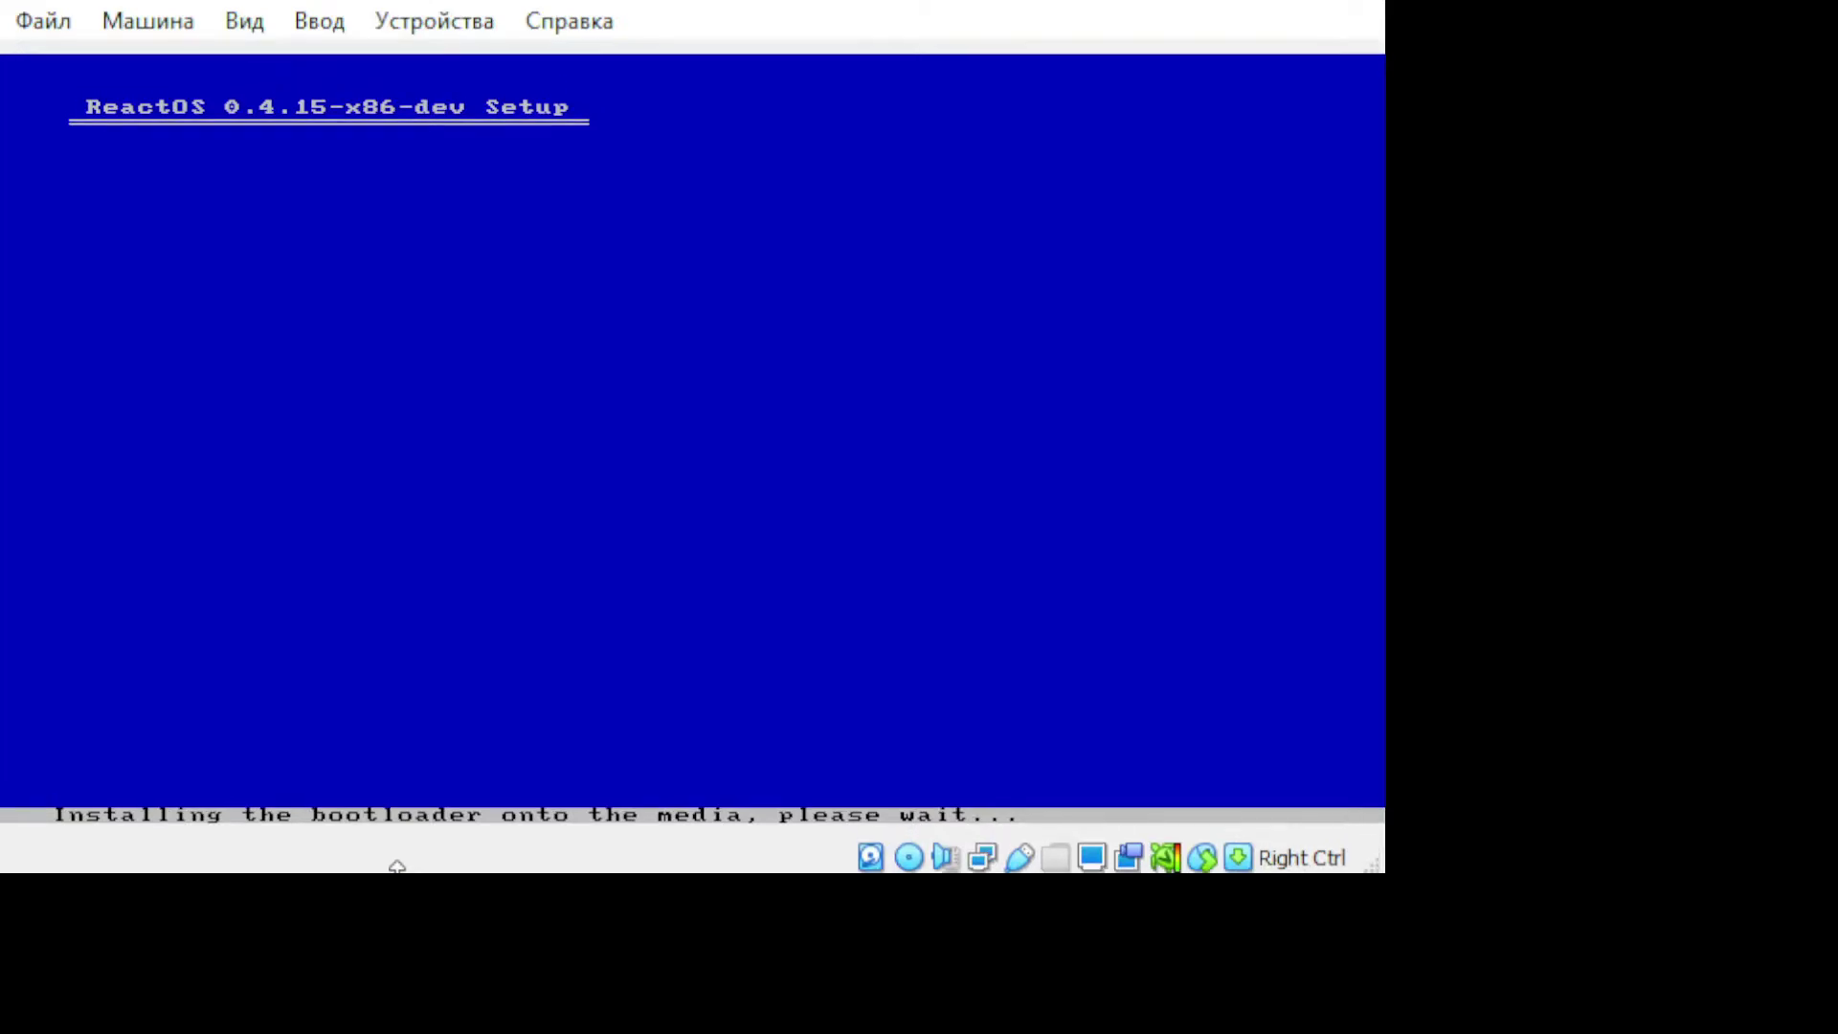
# Reboot the computer into the second stage of ReactOS setup and dismiss the mouse pointer integration notices.
pyautogui.moveTo(400, 843); pyautogui.dragTo(391, 843)
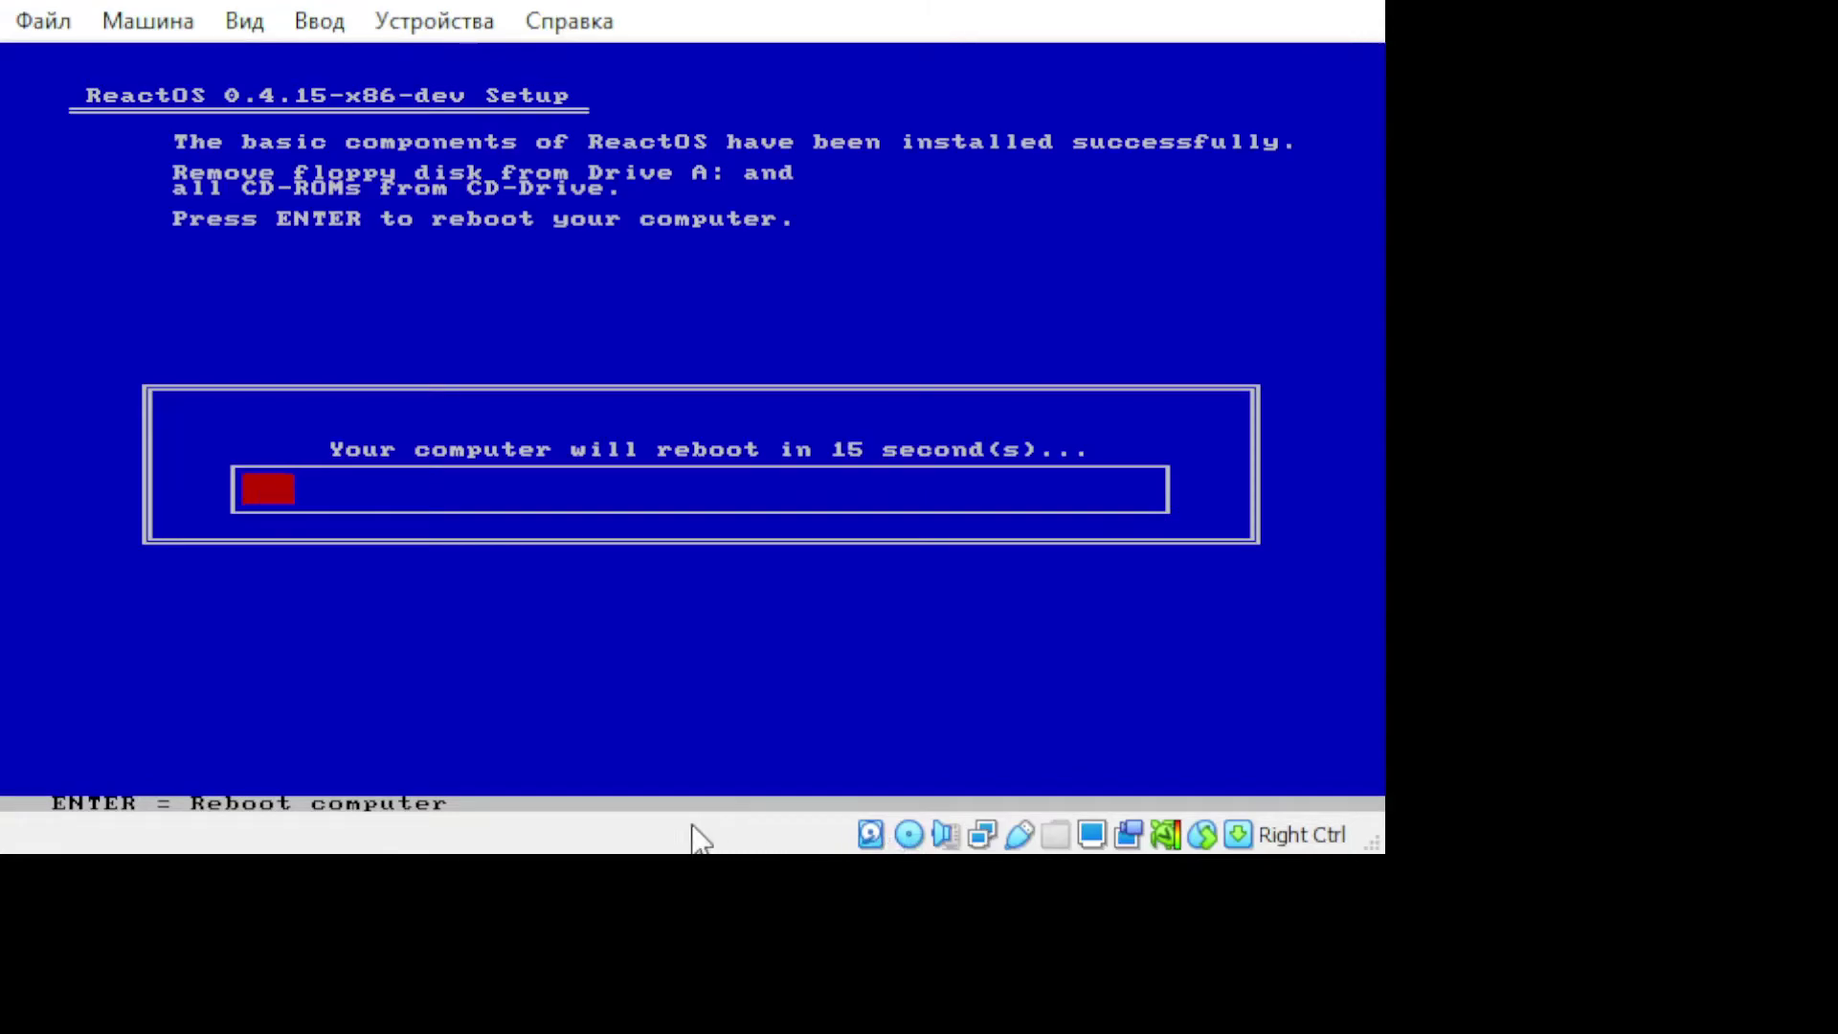
pyautogui.press('Return')
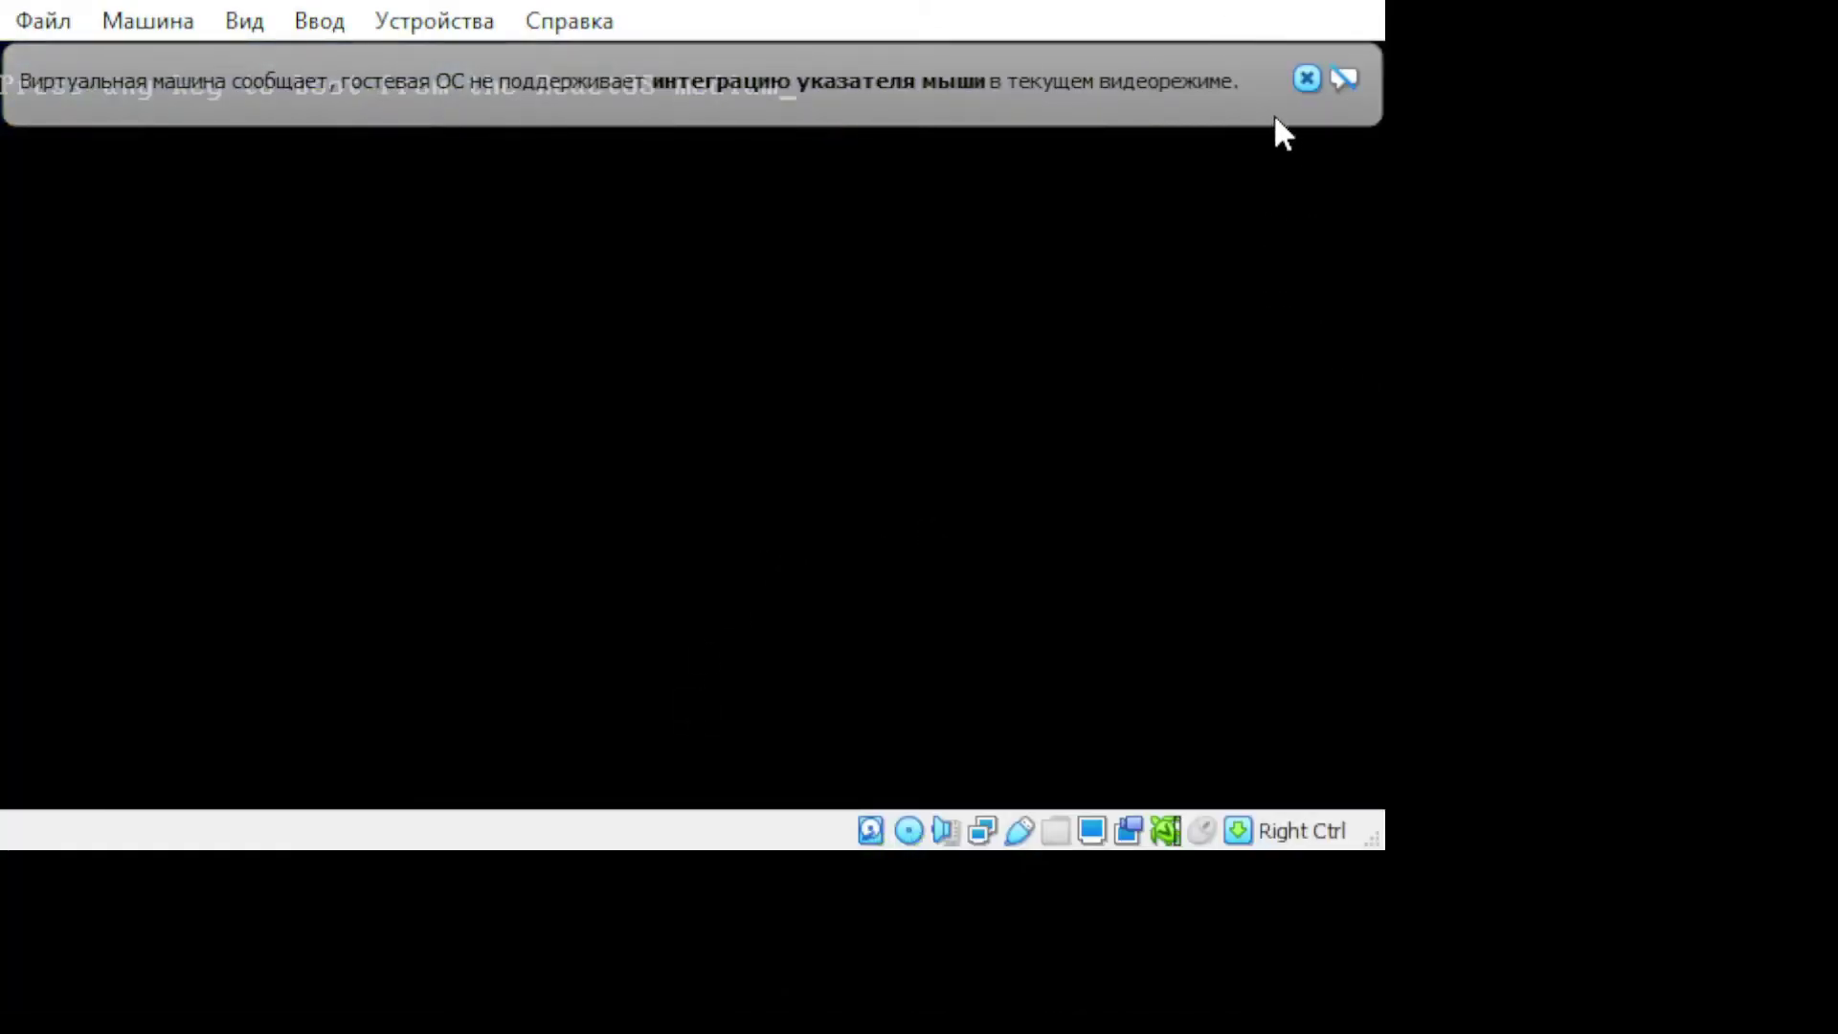
pyautogui.click(1306, 79)
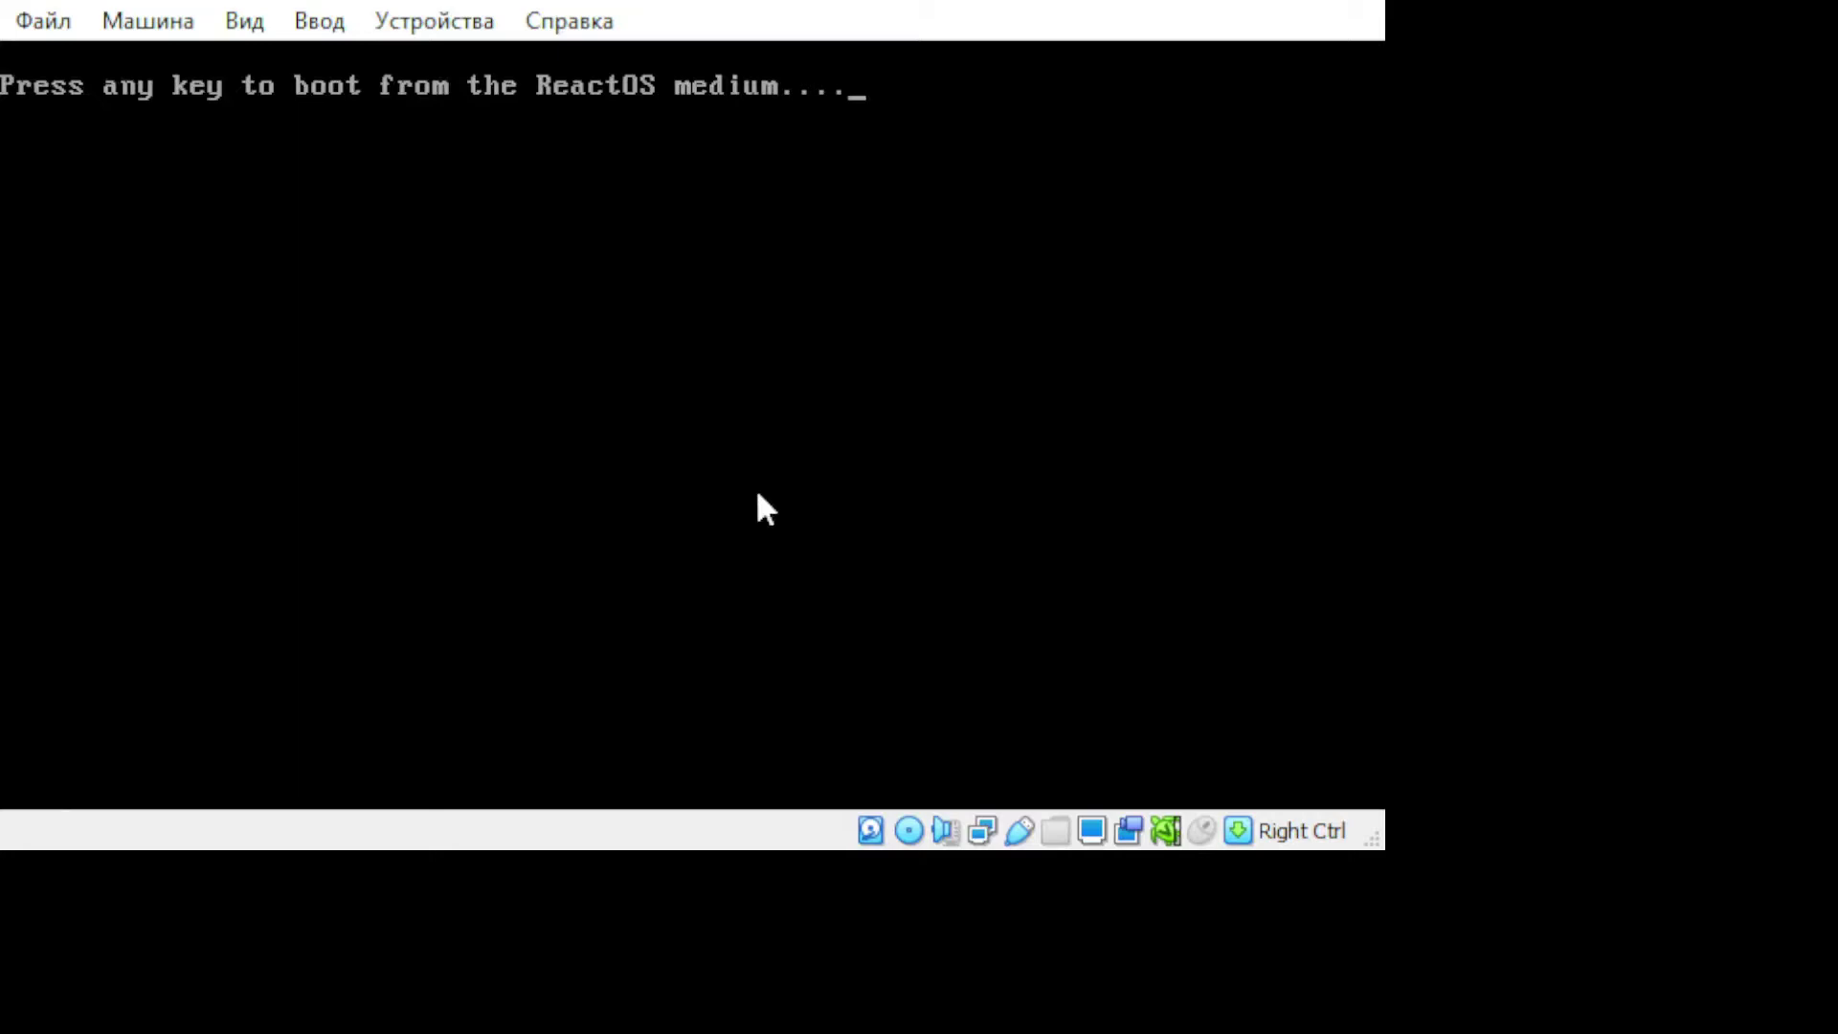
pyautogui.press('Return')
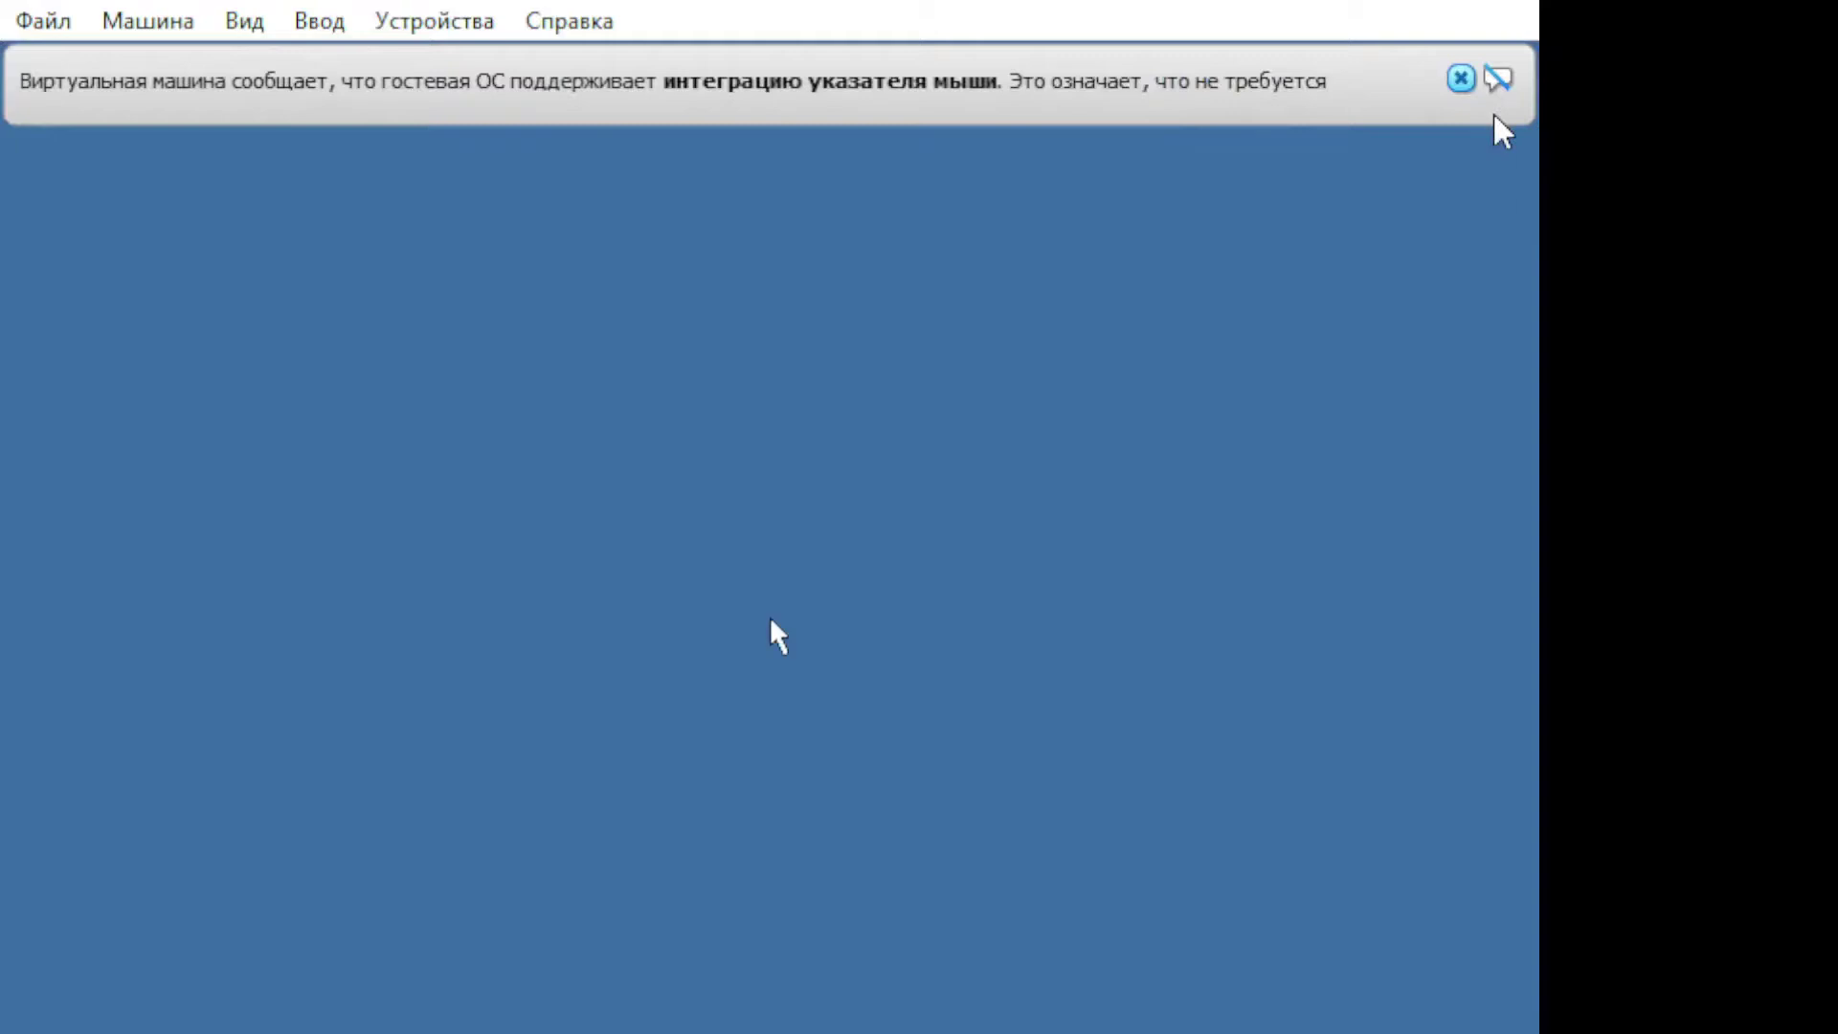
pyautogui.click(1463, 82)
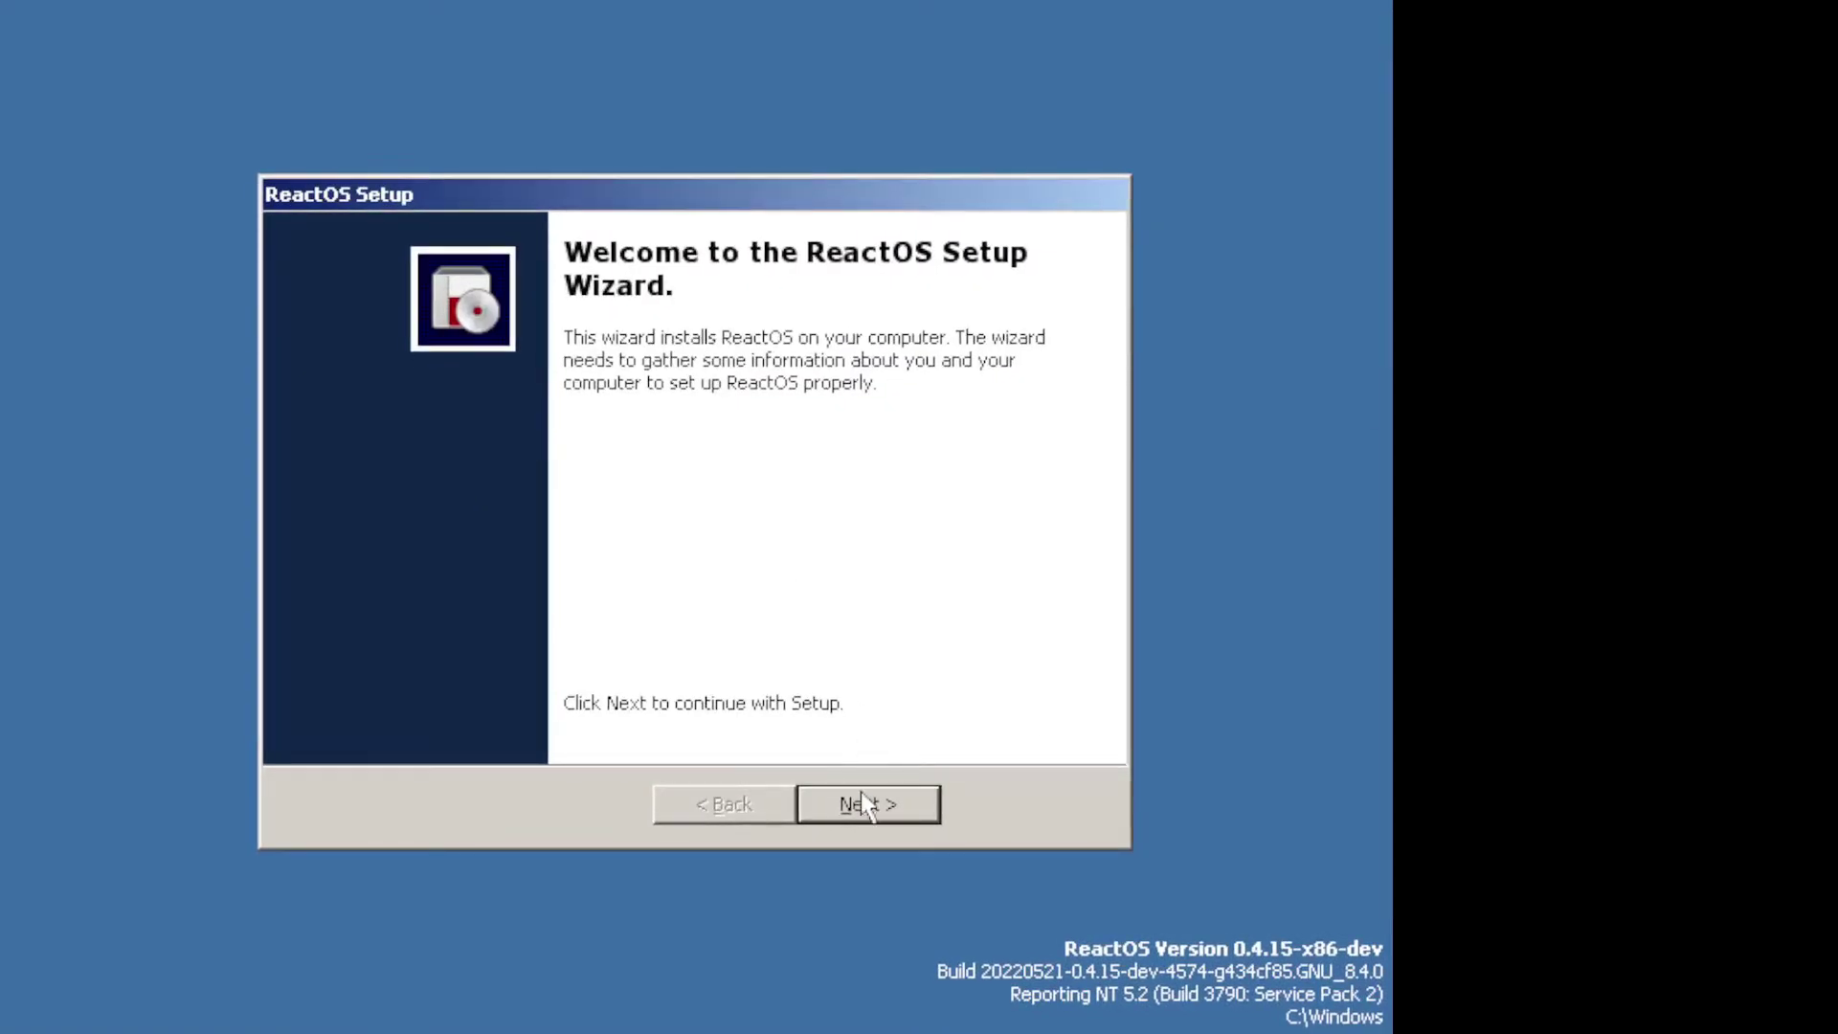
# Start the ReactOS Setup Wizard, view the GNU General Public License, and continue past the acknowledgements.
pyautogui.click(862, 819)
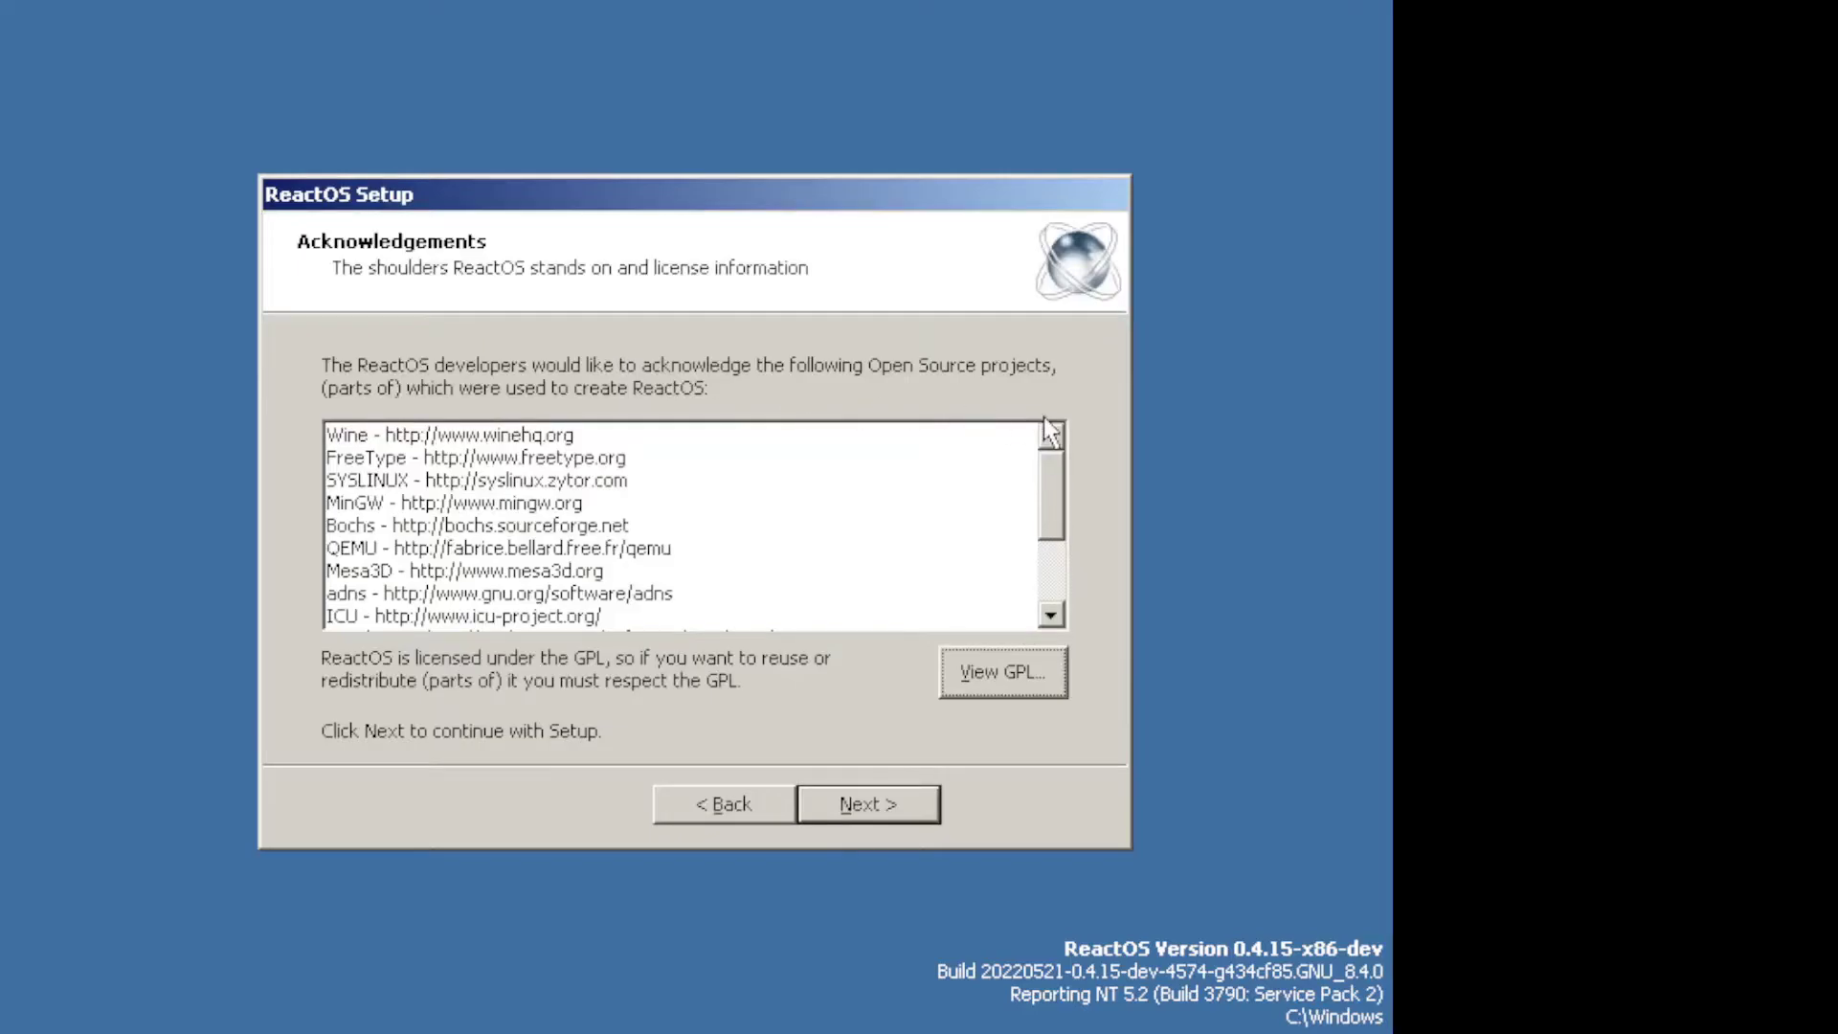
pyautogui.click(976, 686)
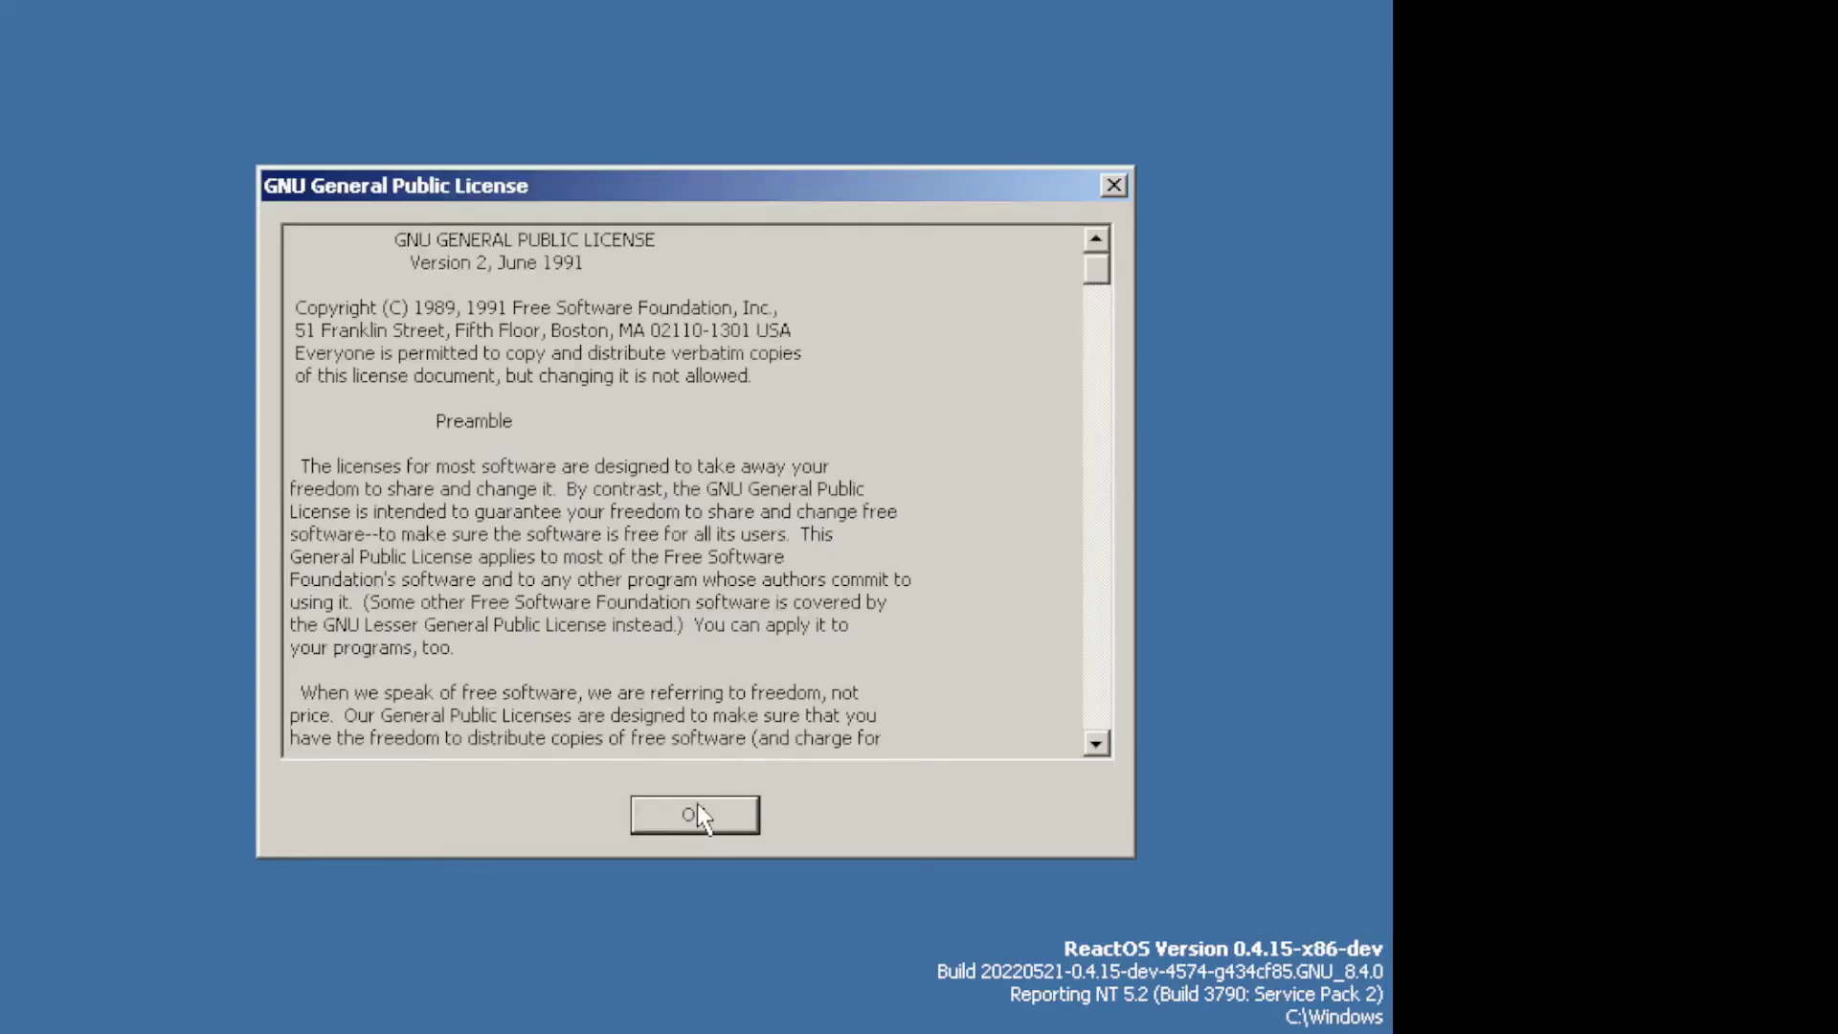
pyautogui.click(697, 806)
pyautogui.click(853, 819)
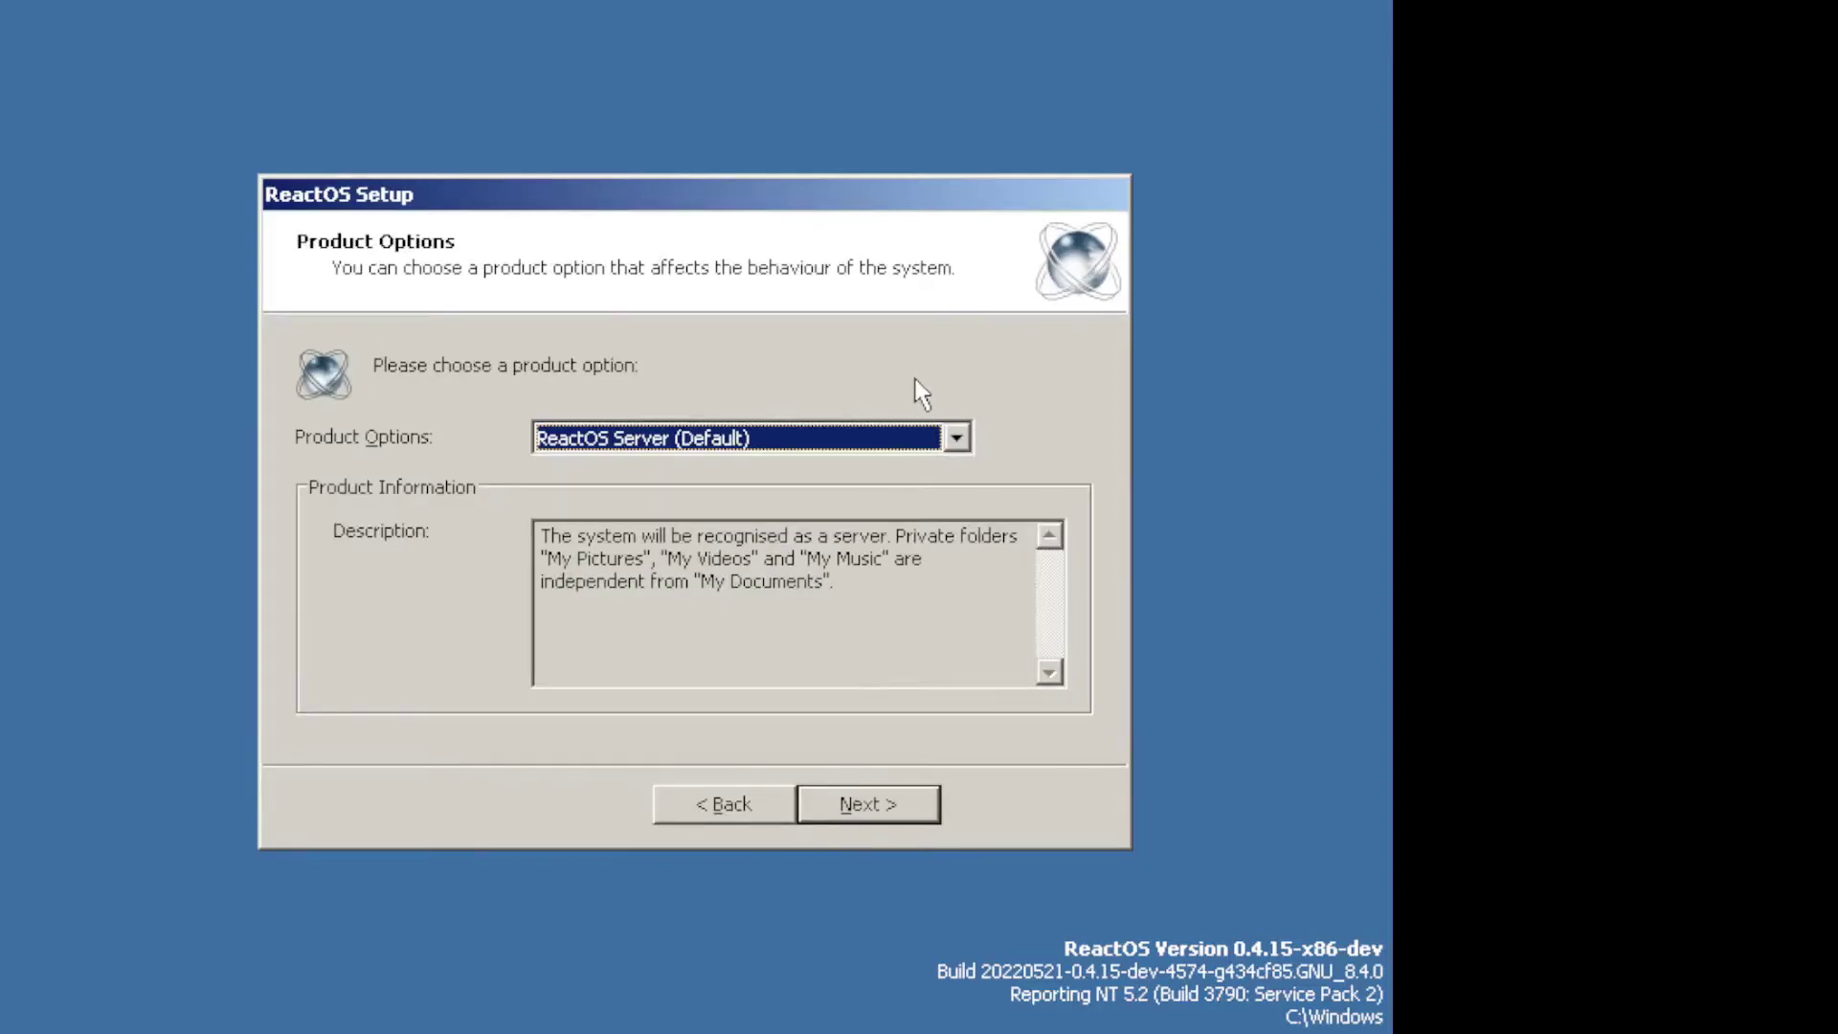
# Compare the descriptions of the ReactOS Server and ReactOS Workstation product options.
pyautogui.click(955, 437)
pyautogui.click(895, 517)
pyautogui.click(955, 449)
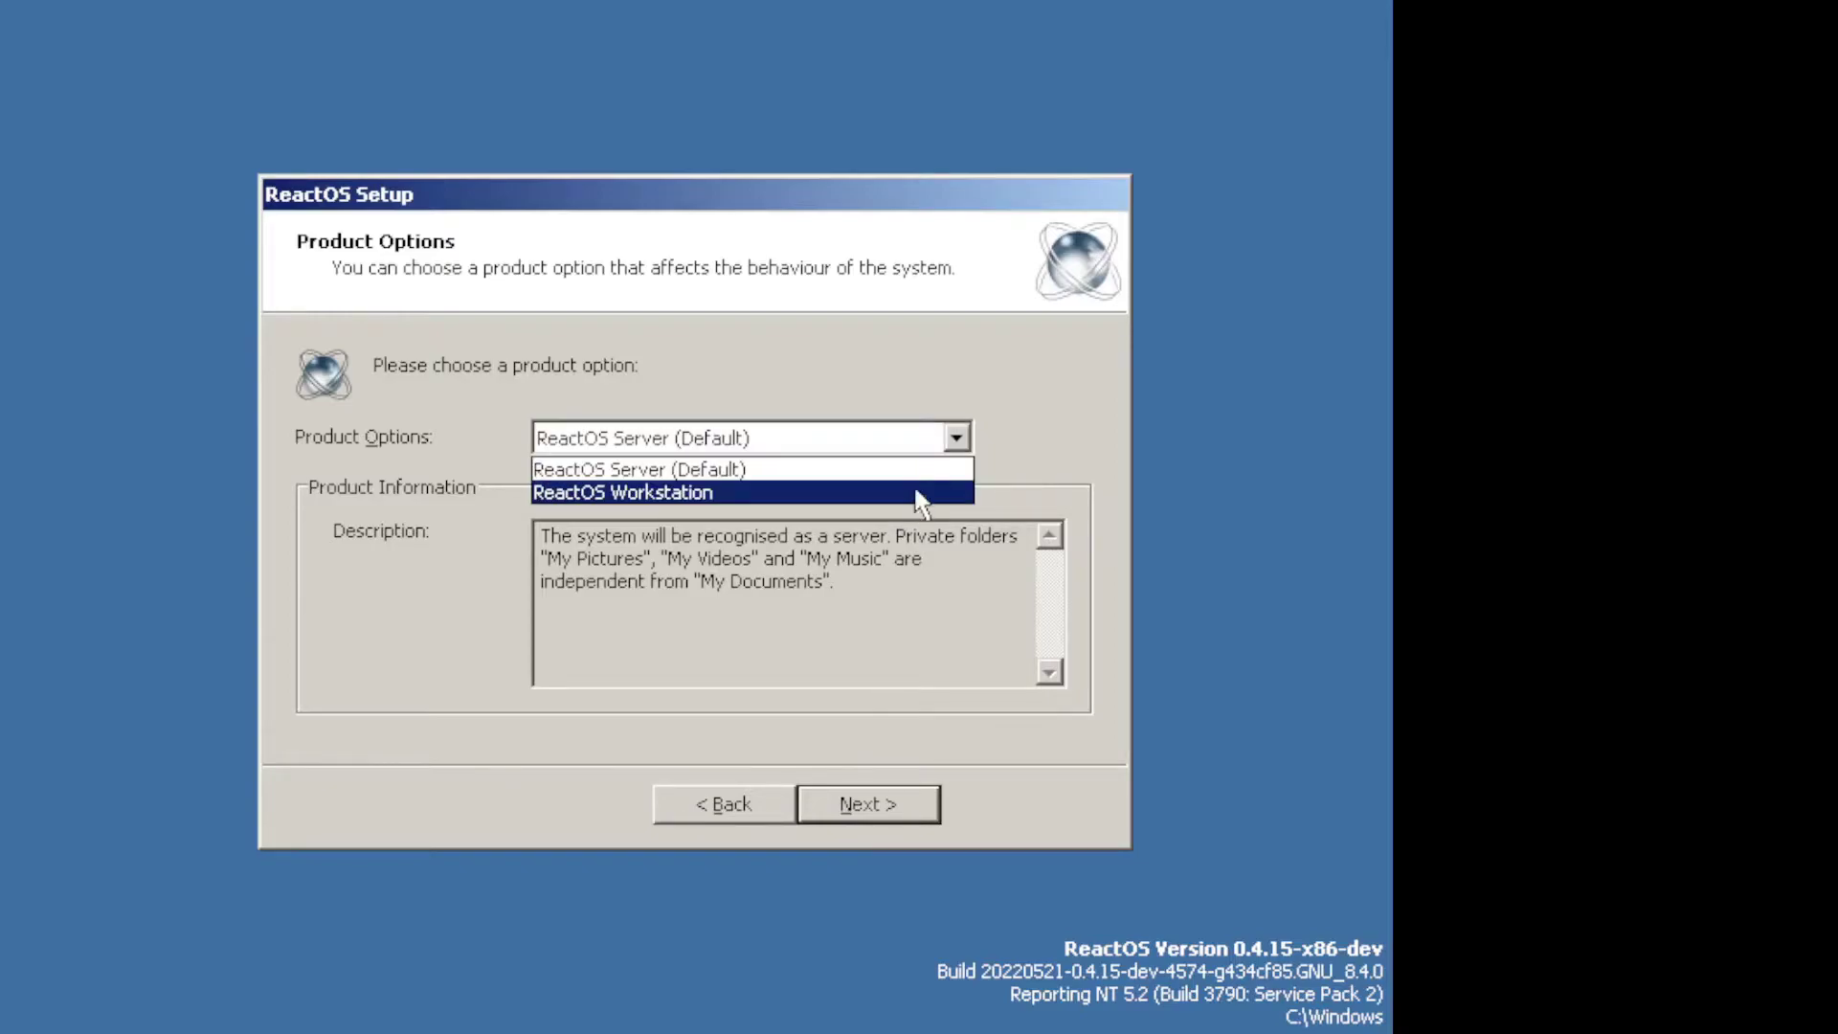
pyautogui.click(919, 492)
pyautogui.click(958, 439)
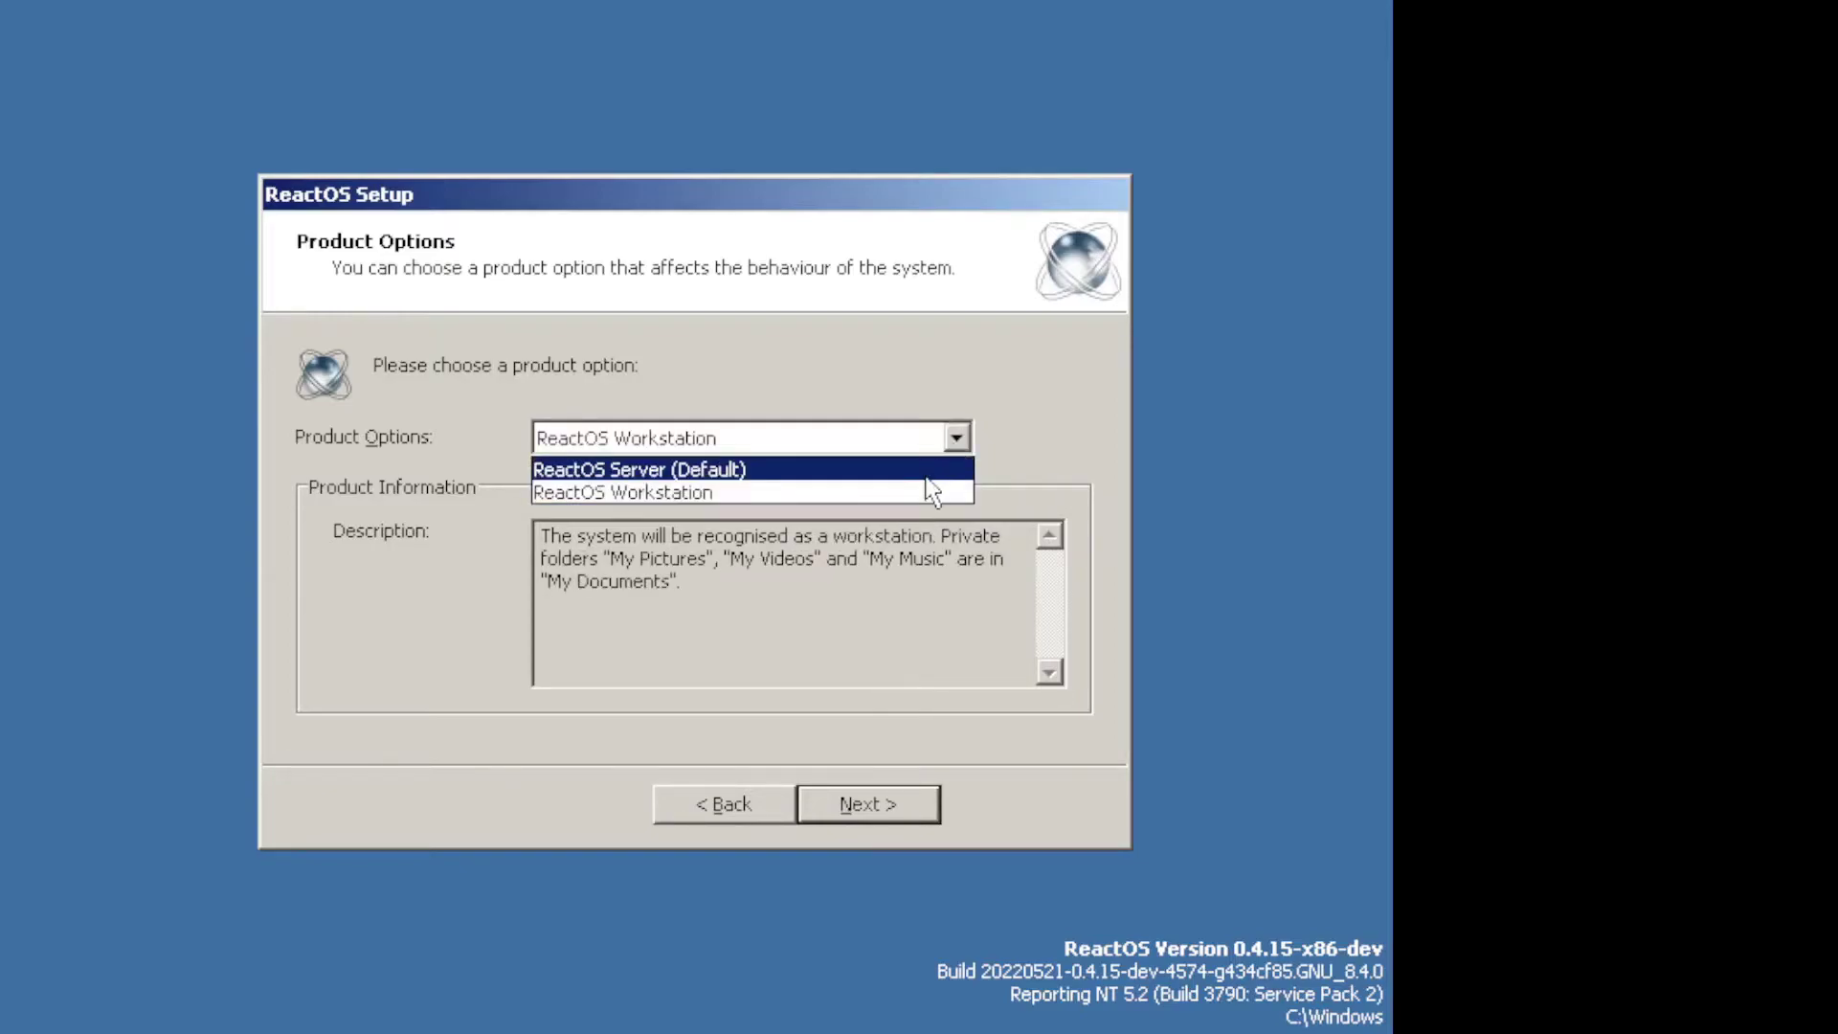
pyautogui.click(948, 469)
pyautogui.click(956, 438)
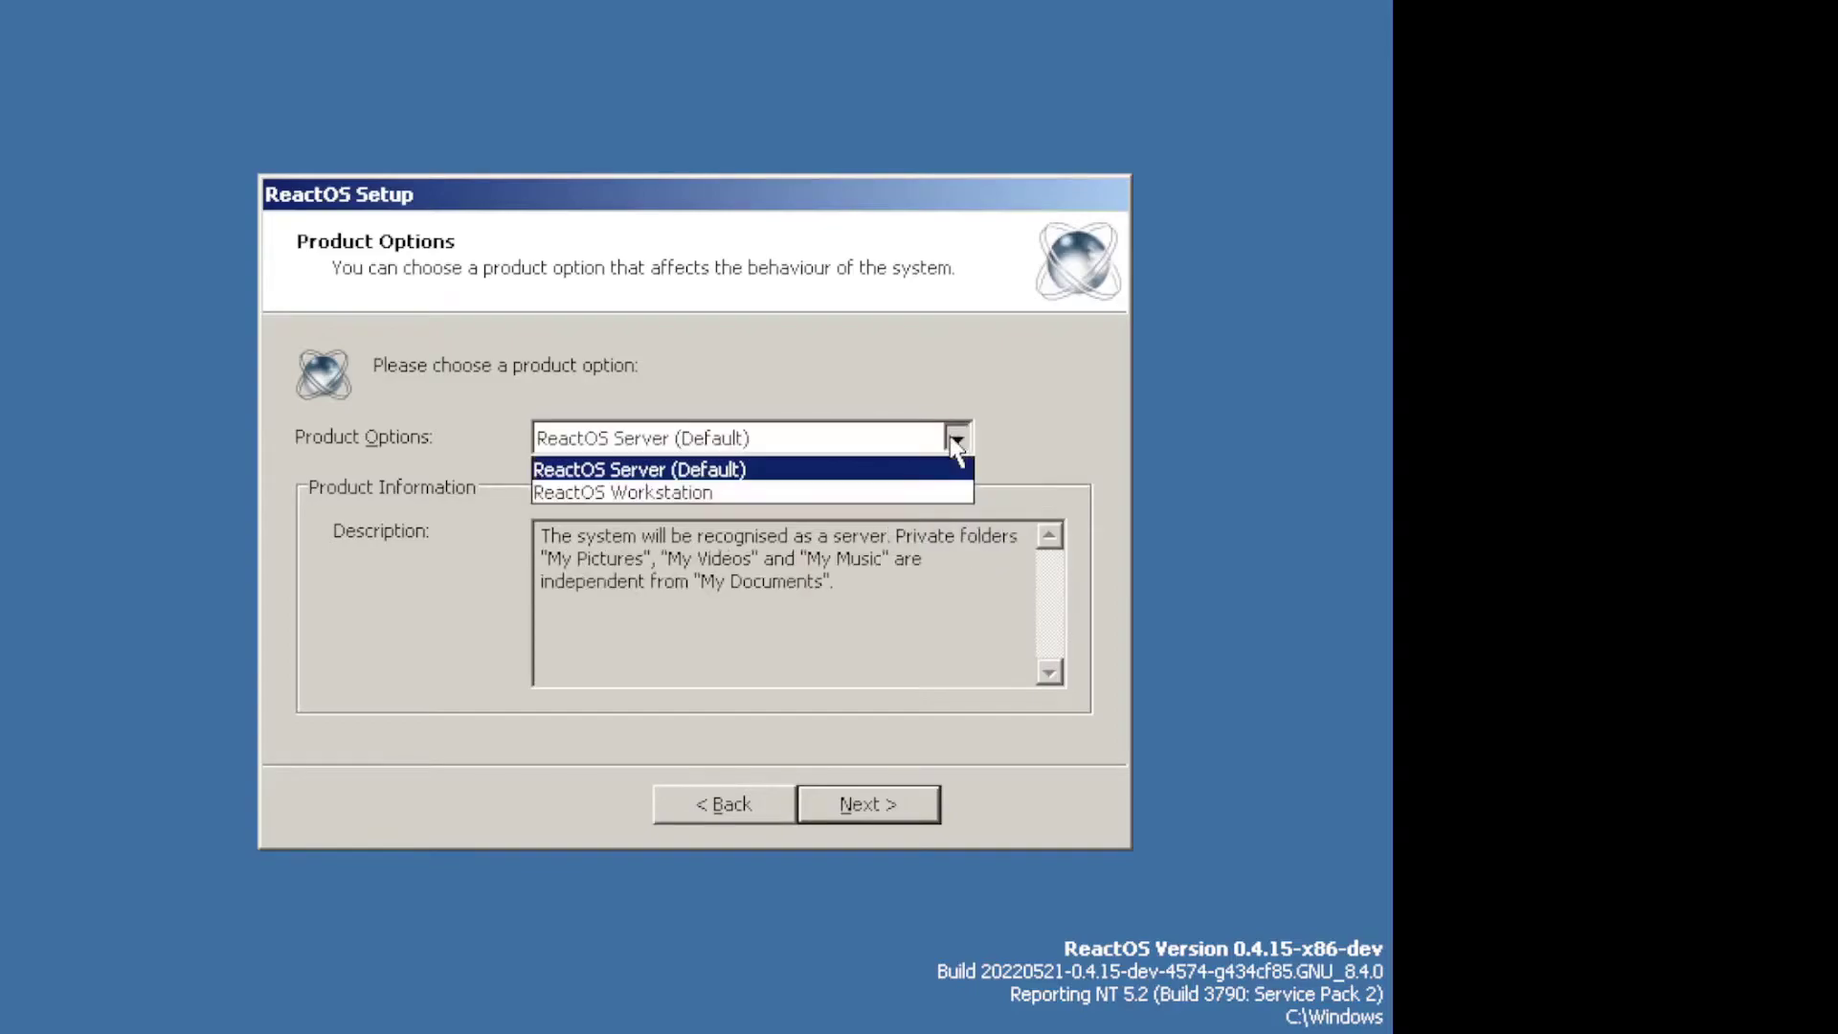
pyautogui.click(912, 495)
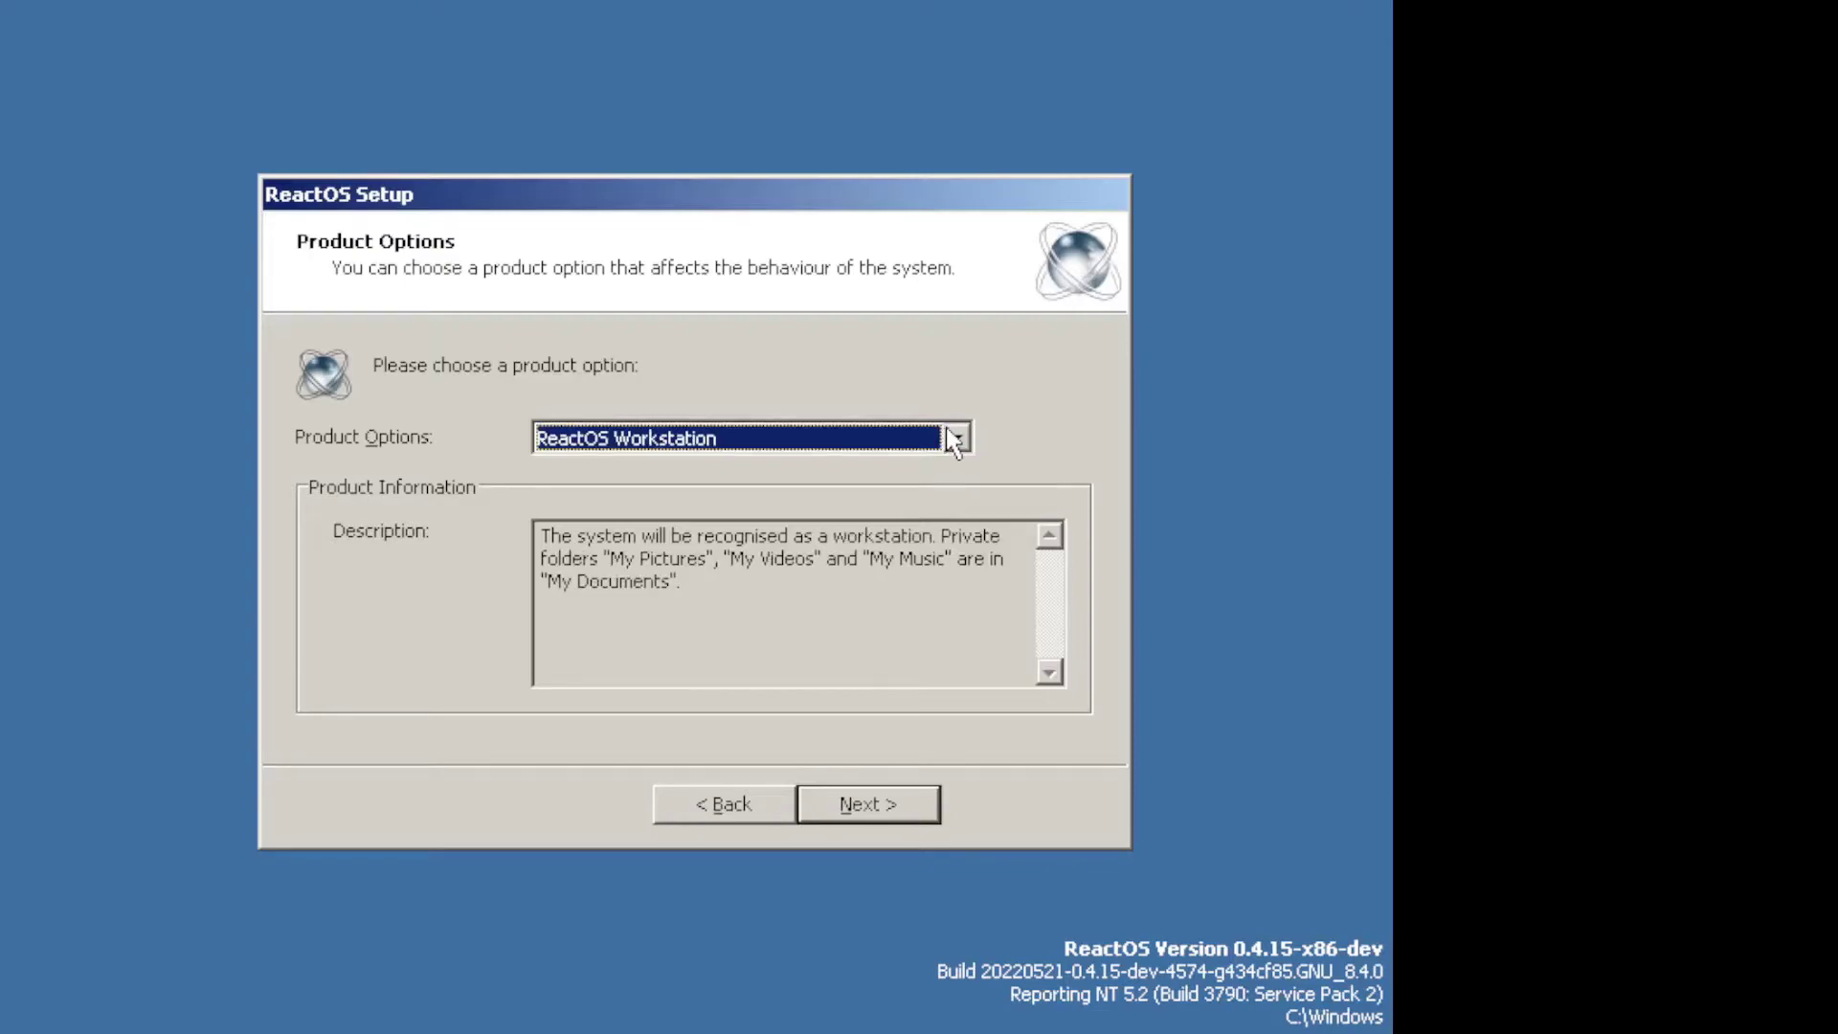
pyautogui.click(956, 437)
pyautogui.click(962, 464)
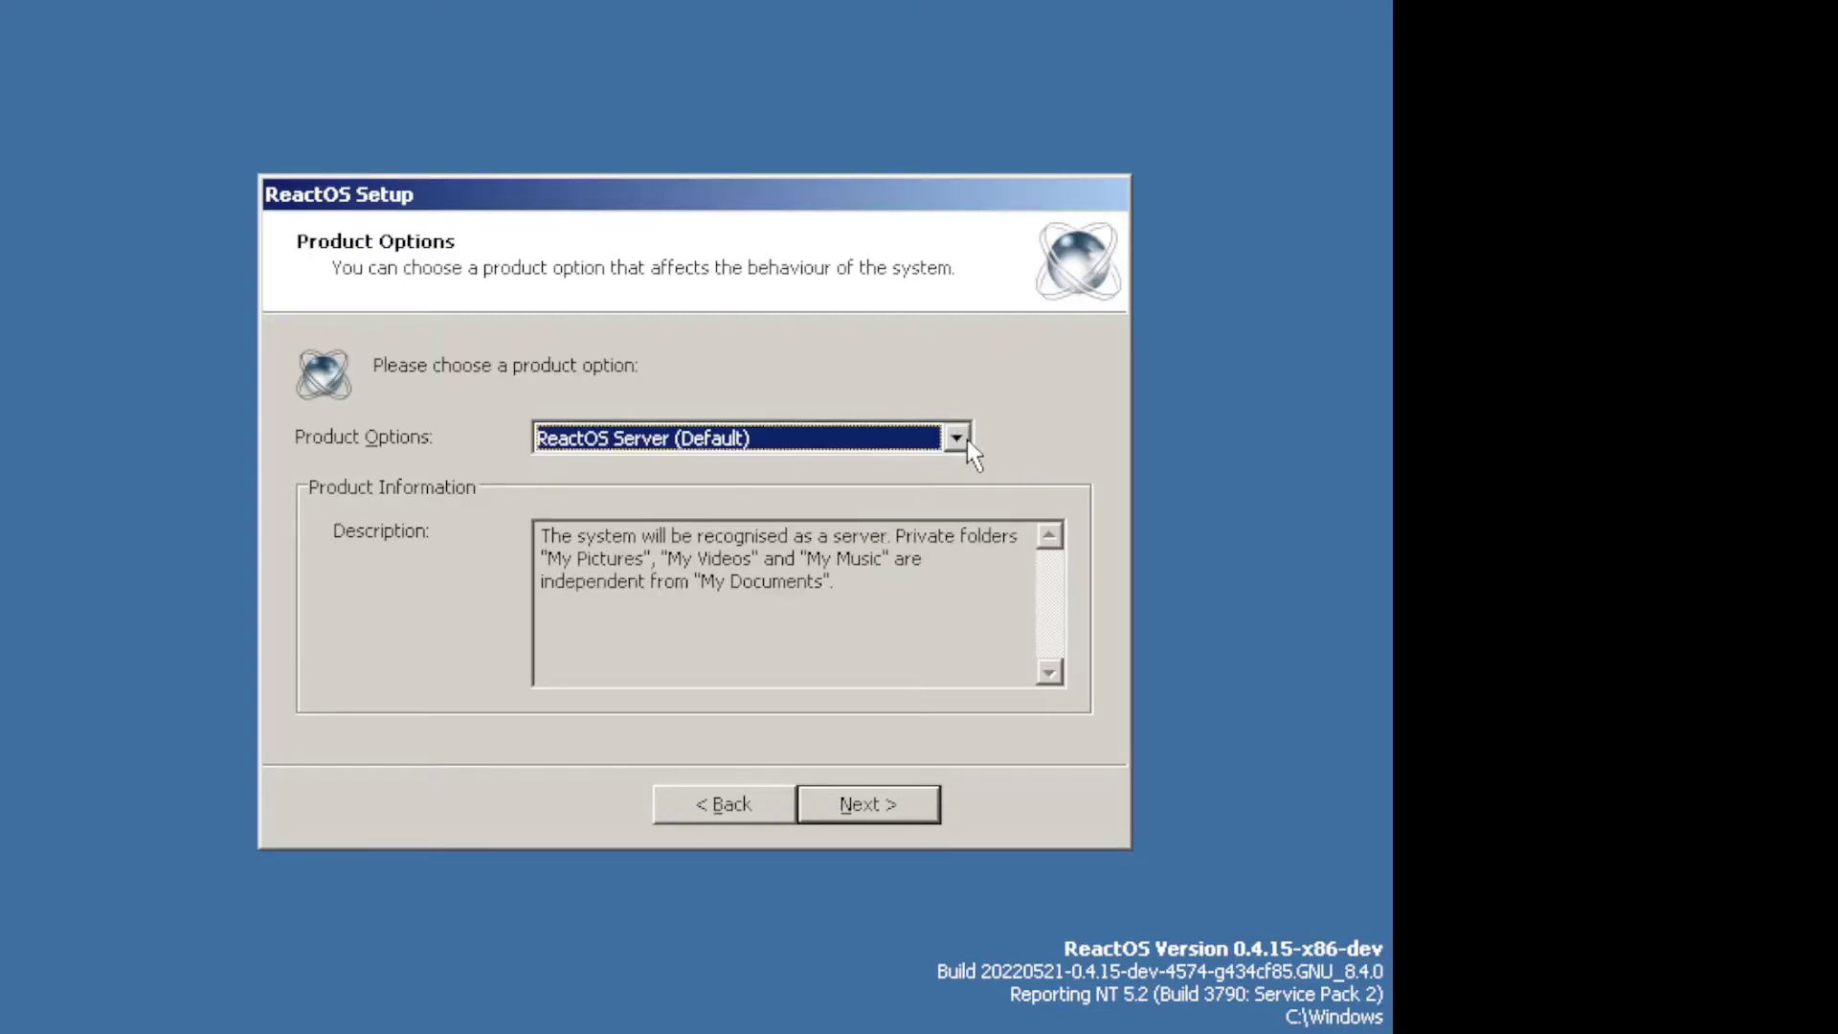
# Choose ReactOS Workstation as the product option and continue to the regional settings.
pyautogui.click(961, 440)
pyautogui.click(925, 488)
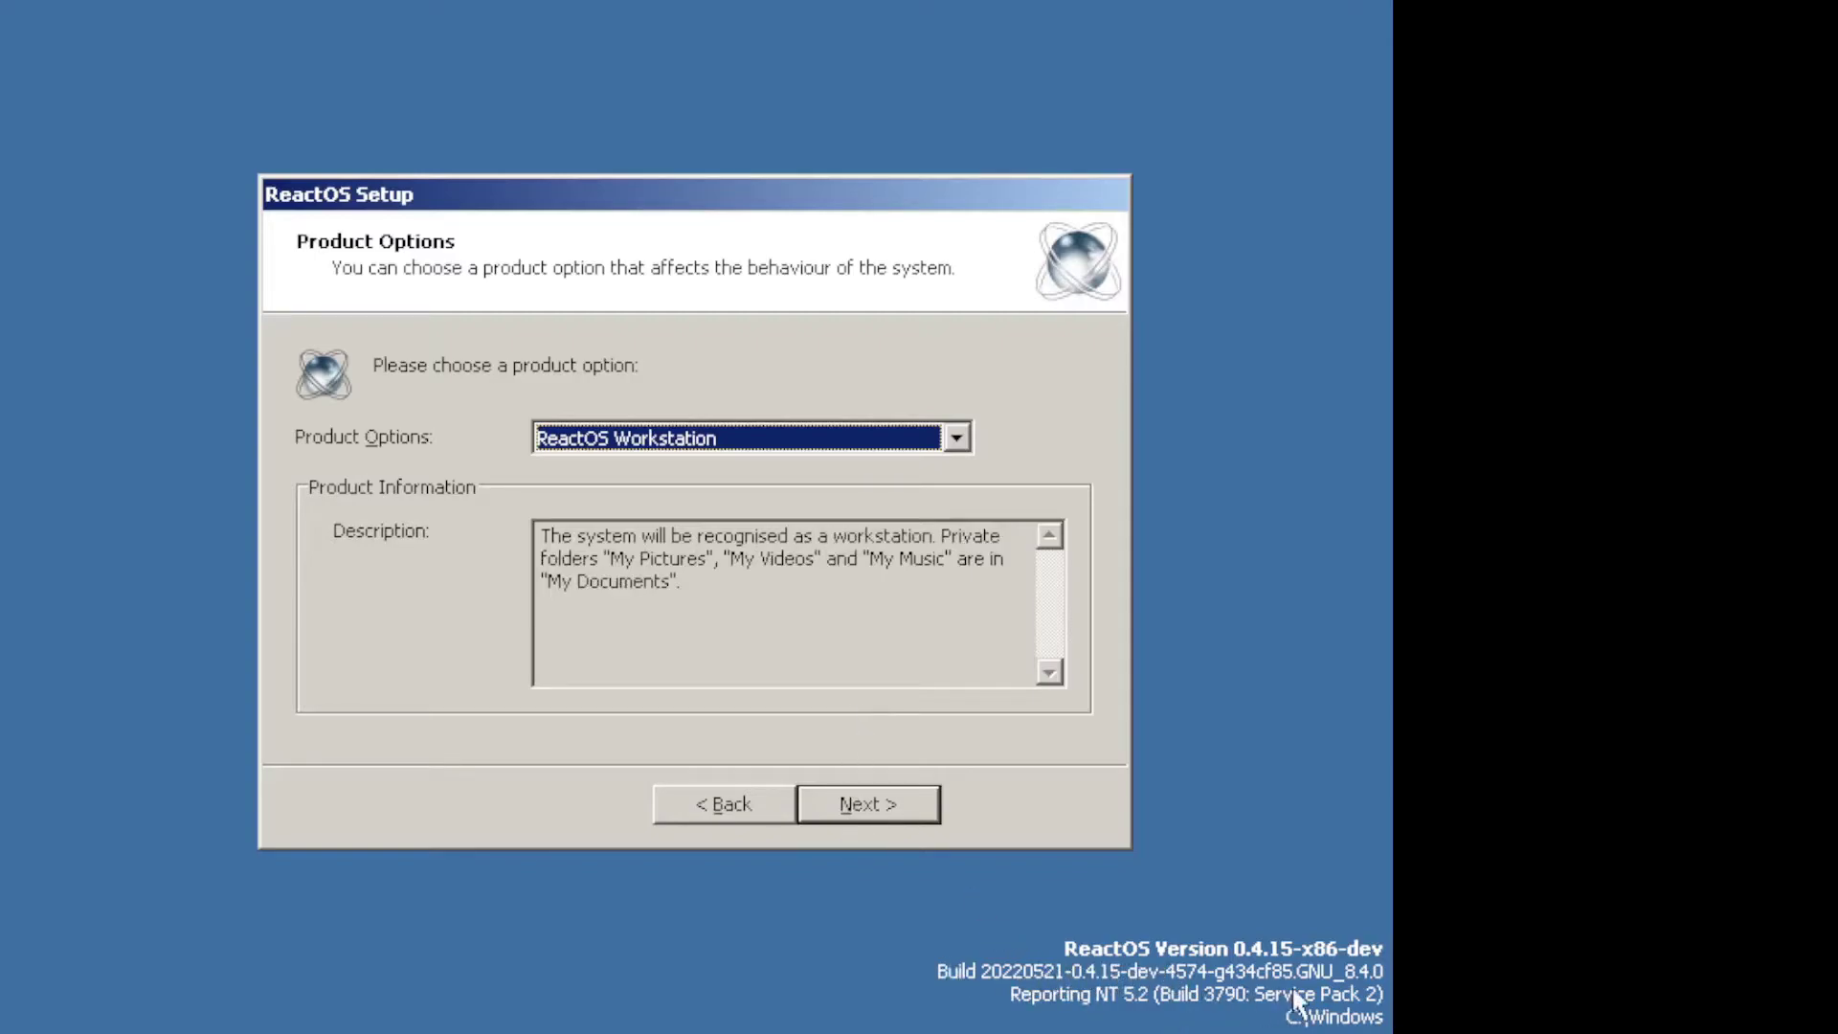
pyautogui.click(864, 791)
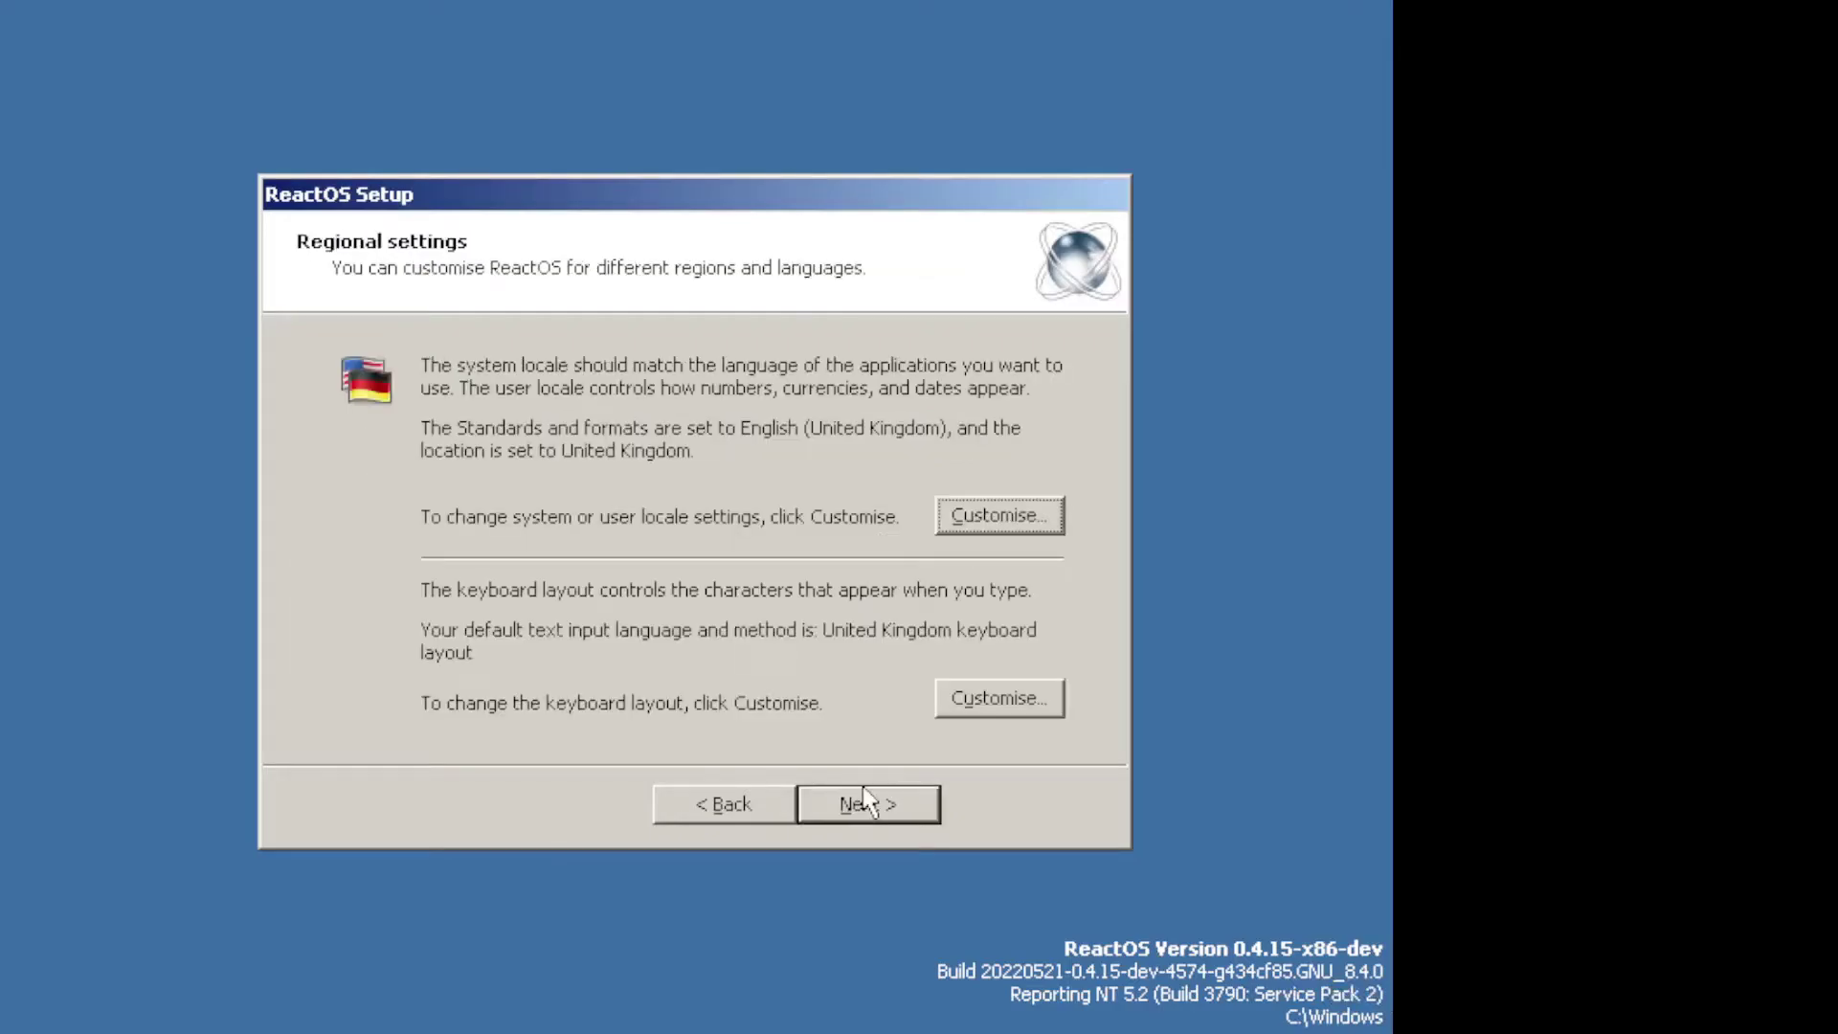
# Review the locale formats and the keyboard input languages, closing both dialogs without making changes.
pyautogui.click(967, 522)
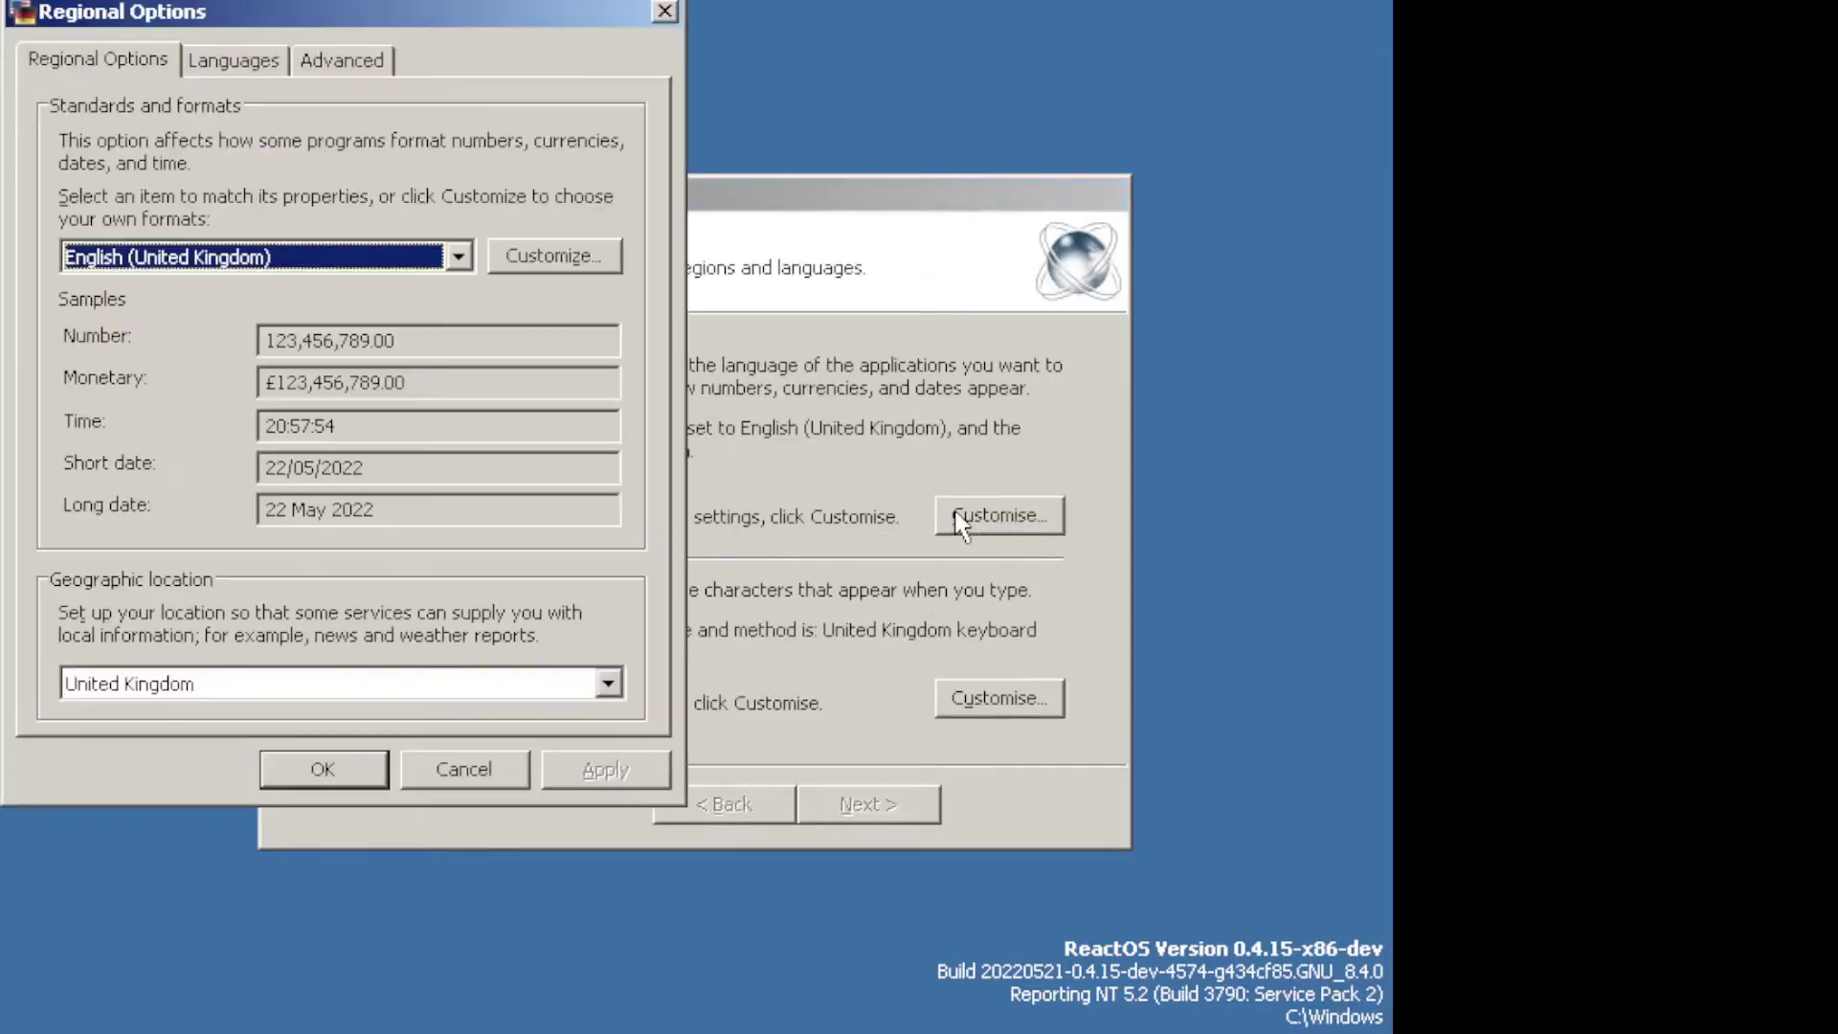
pyautogui.click(464, 268)
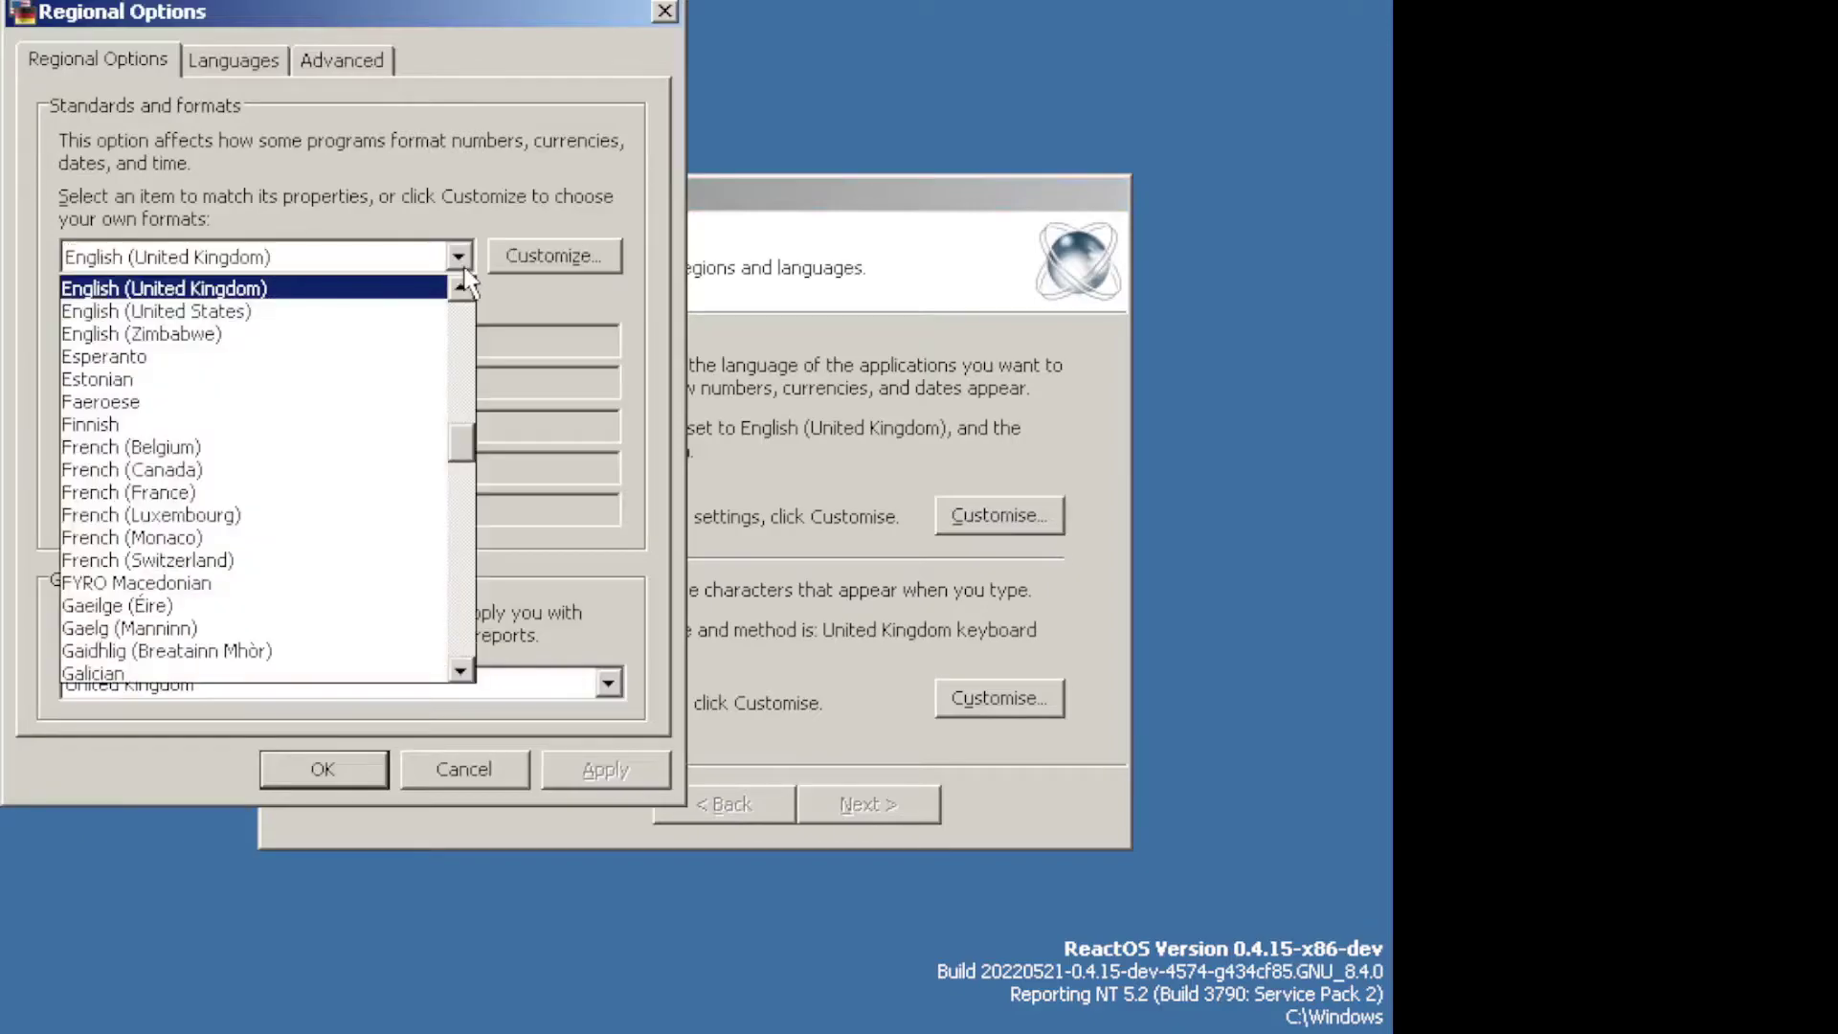
pyautogui.click(465, 268)
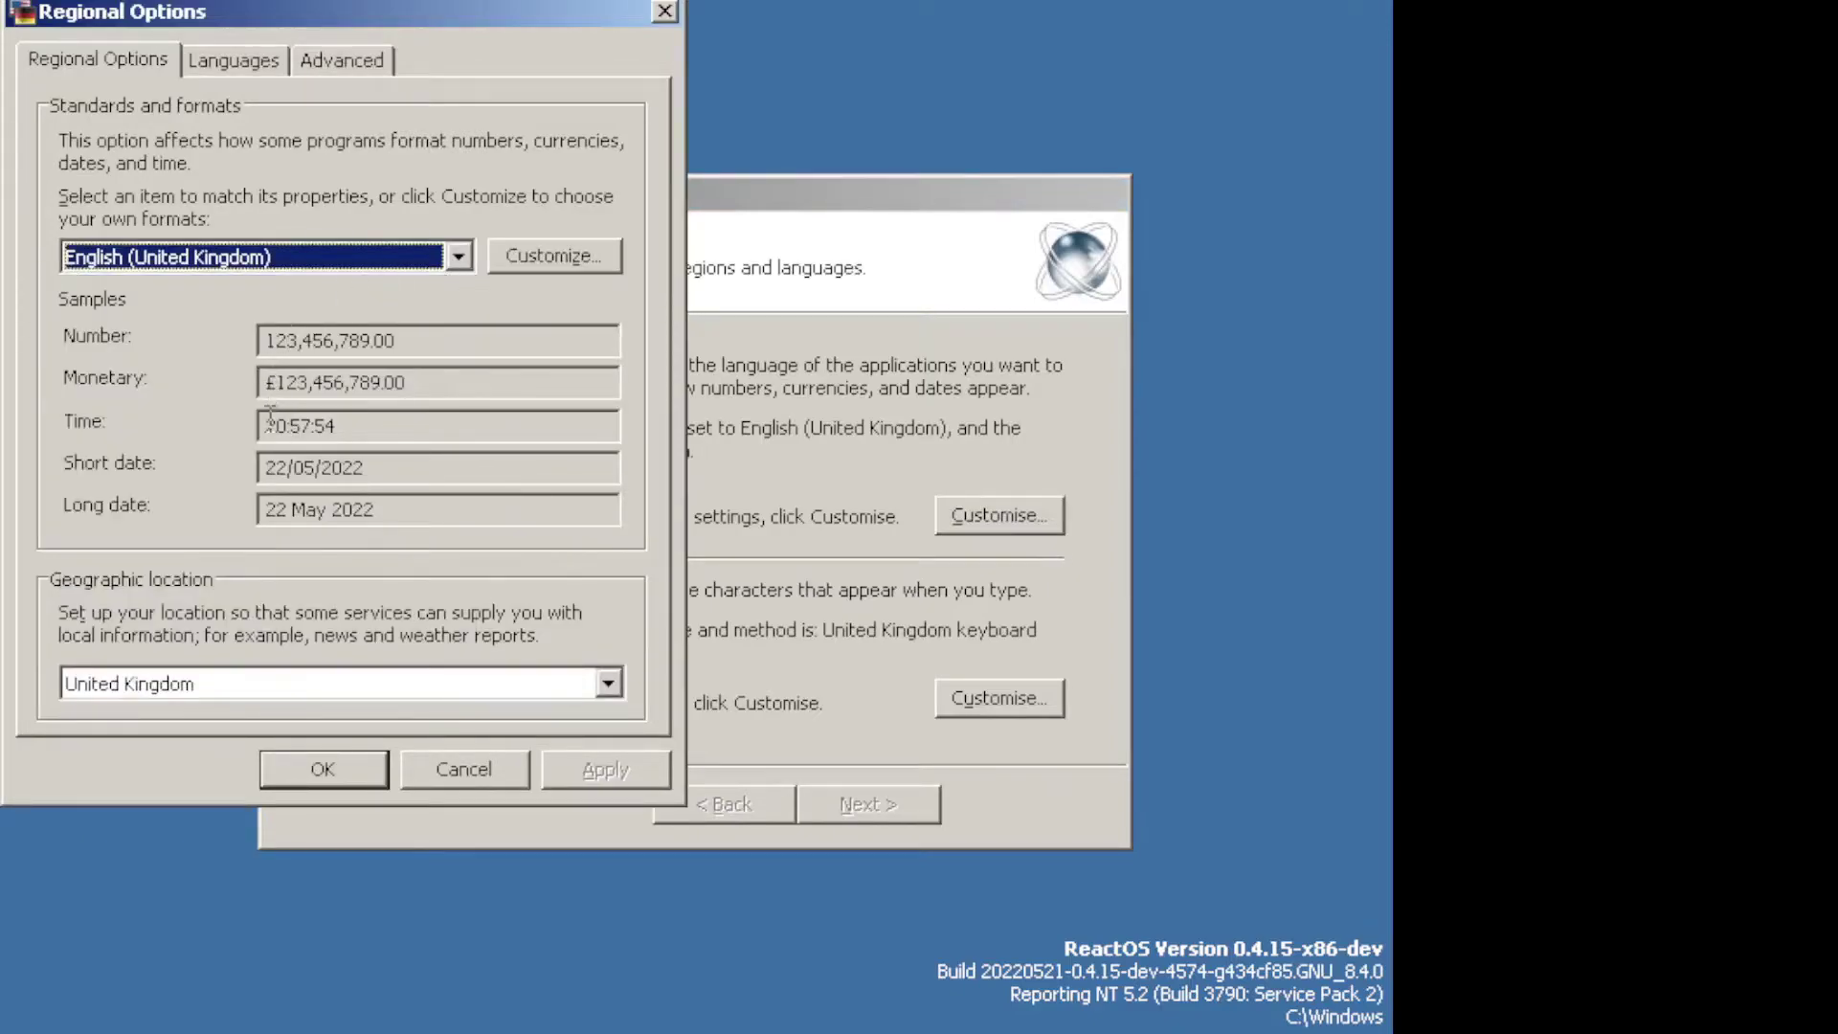
pyautogui.click(663, 13)
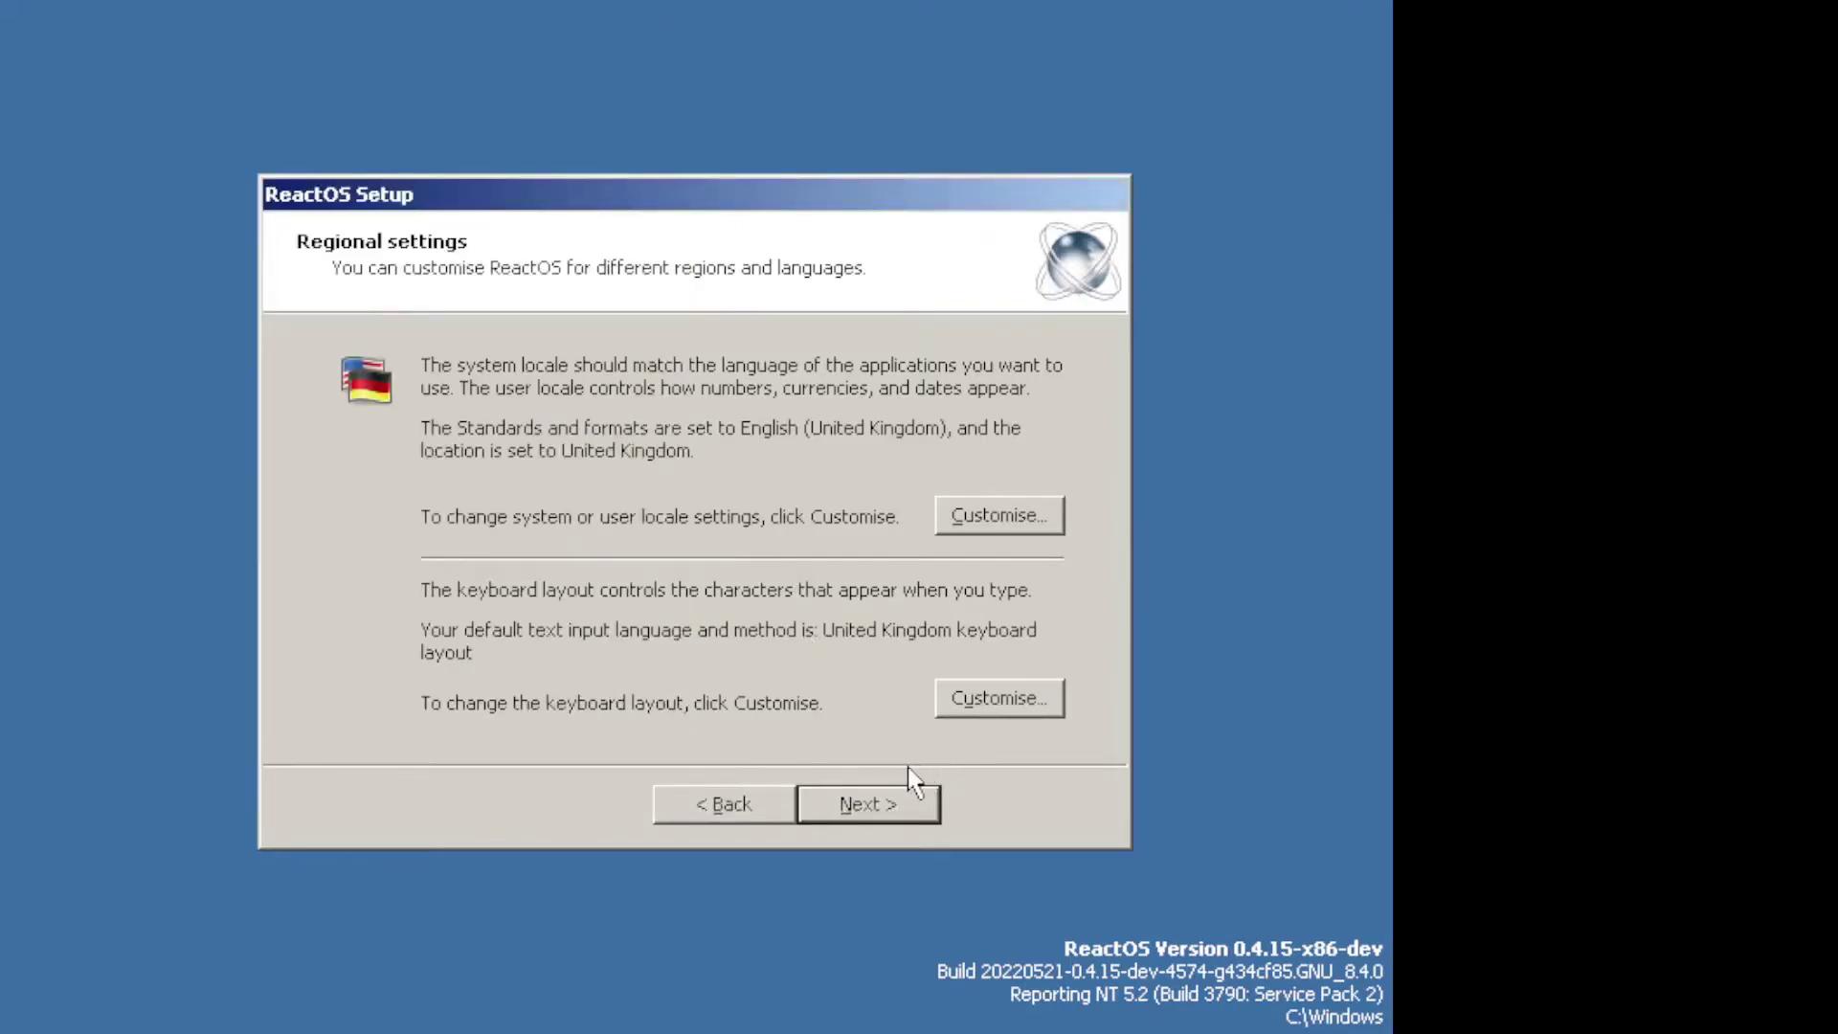
pyautogui.click(961, 697)
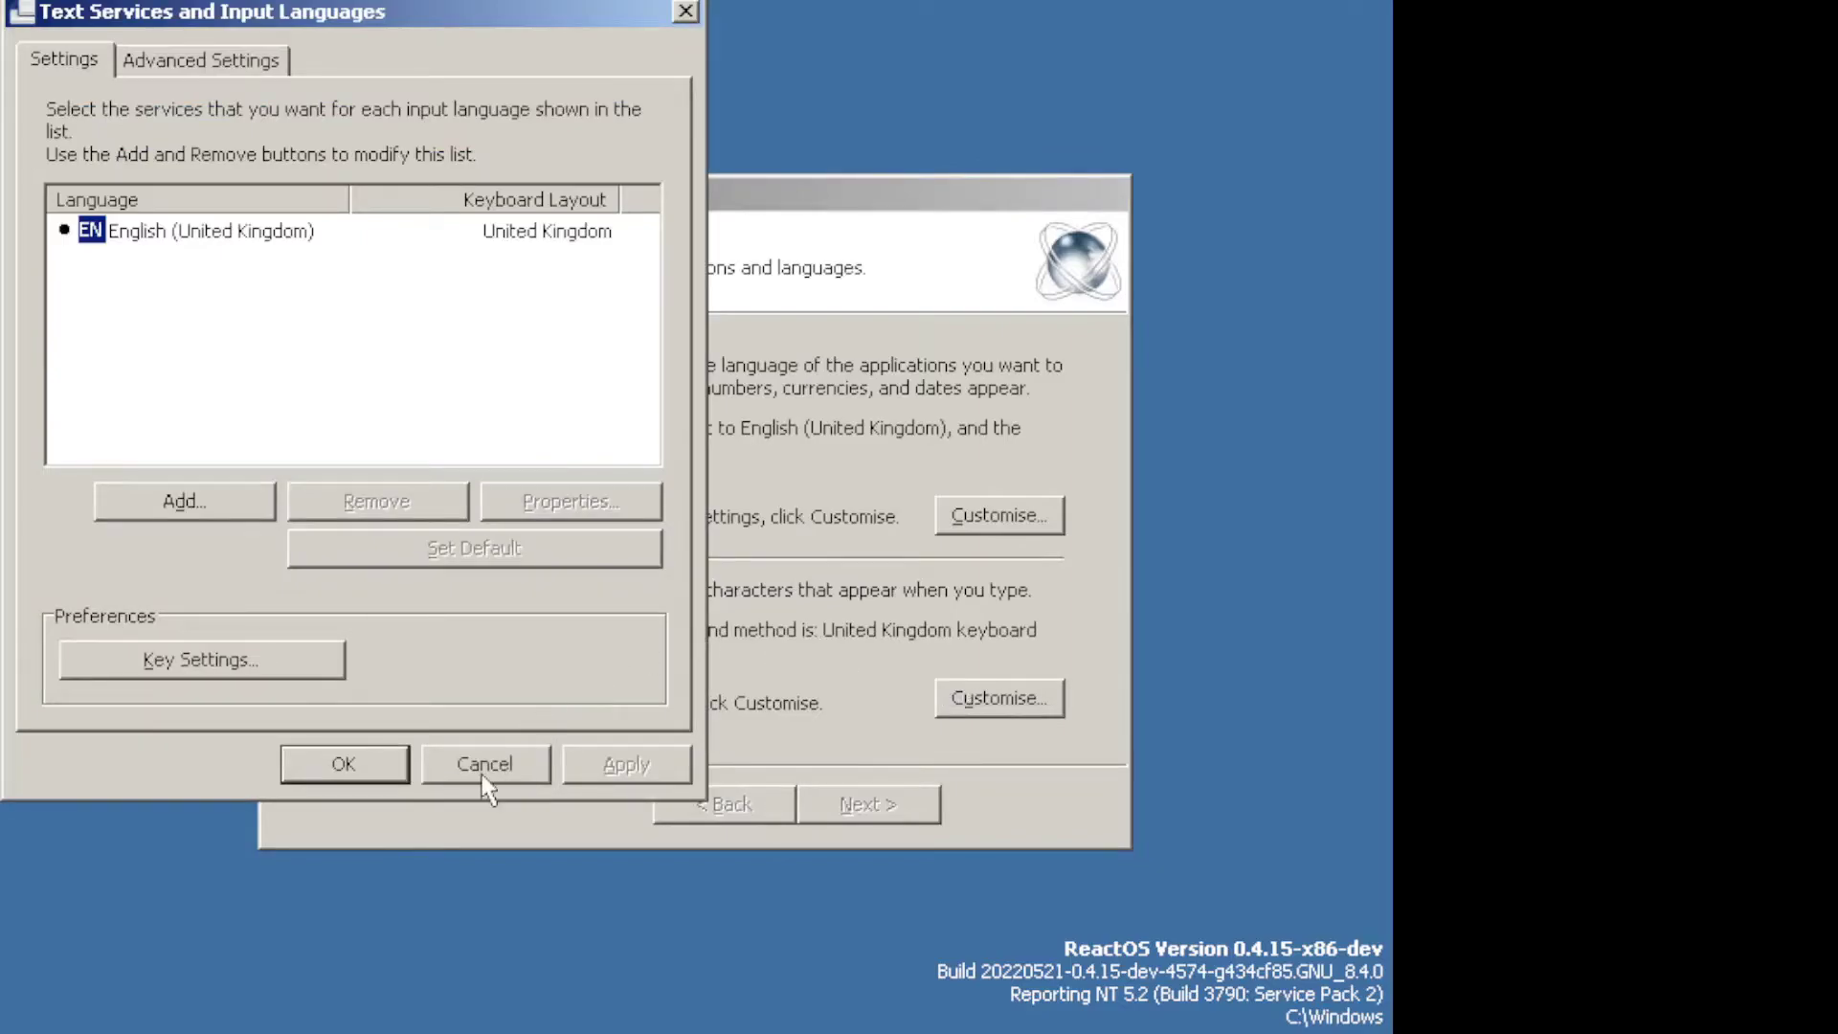
pyautogui.click(484, 771)
# Accept the regional settings and keep the default owner name with a blank organisation.
pyautogui.click(848, 809)
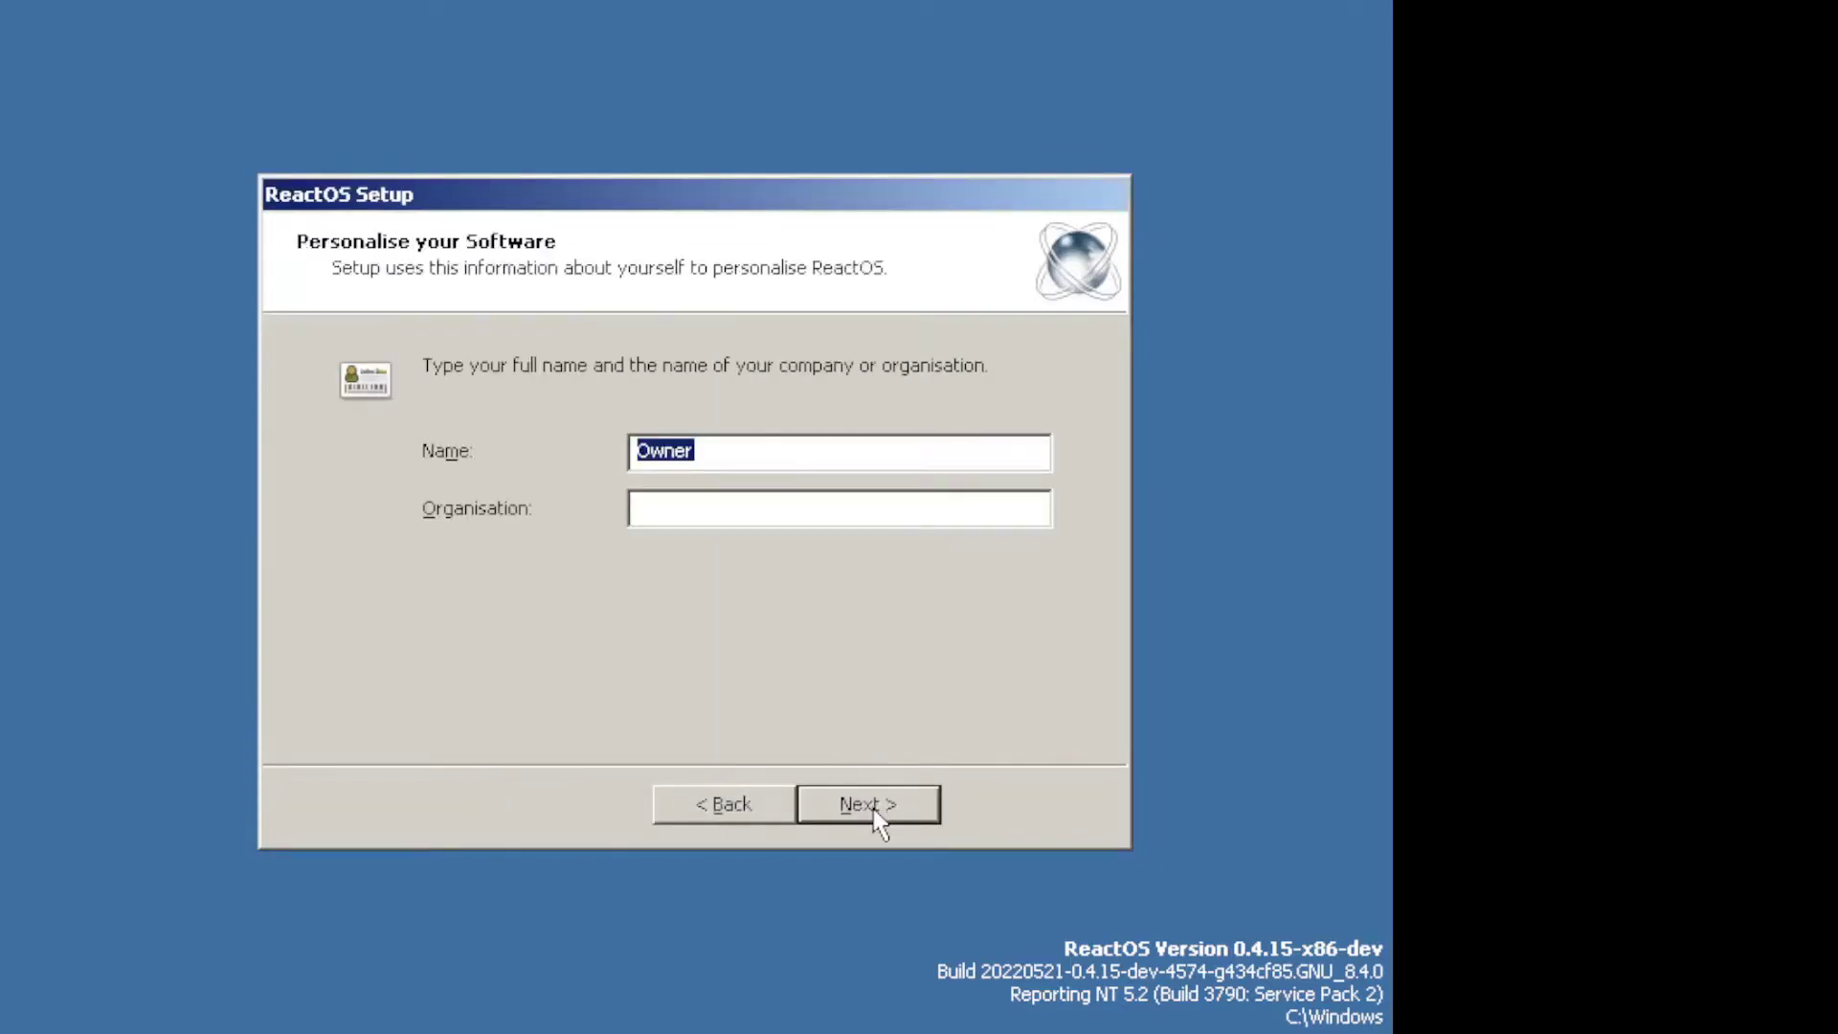
pyautogui.click(877, 821)
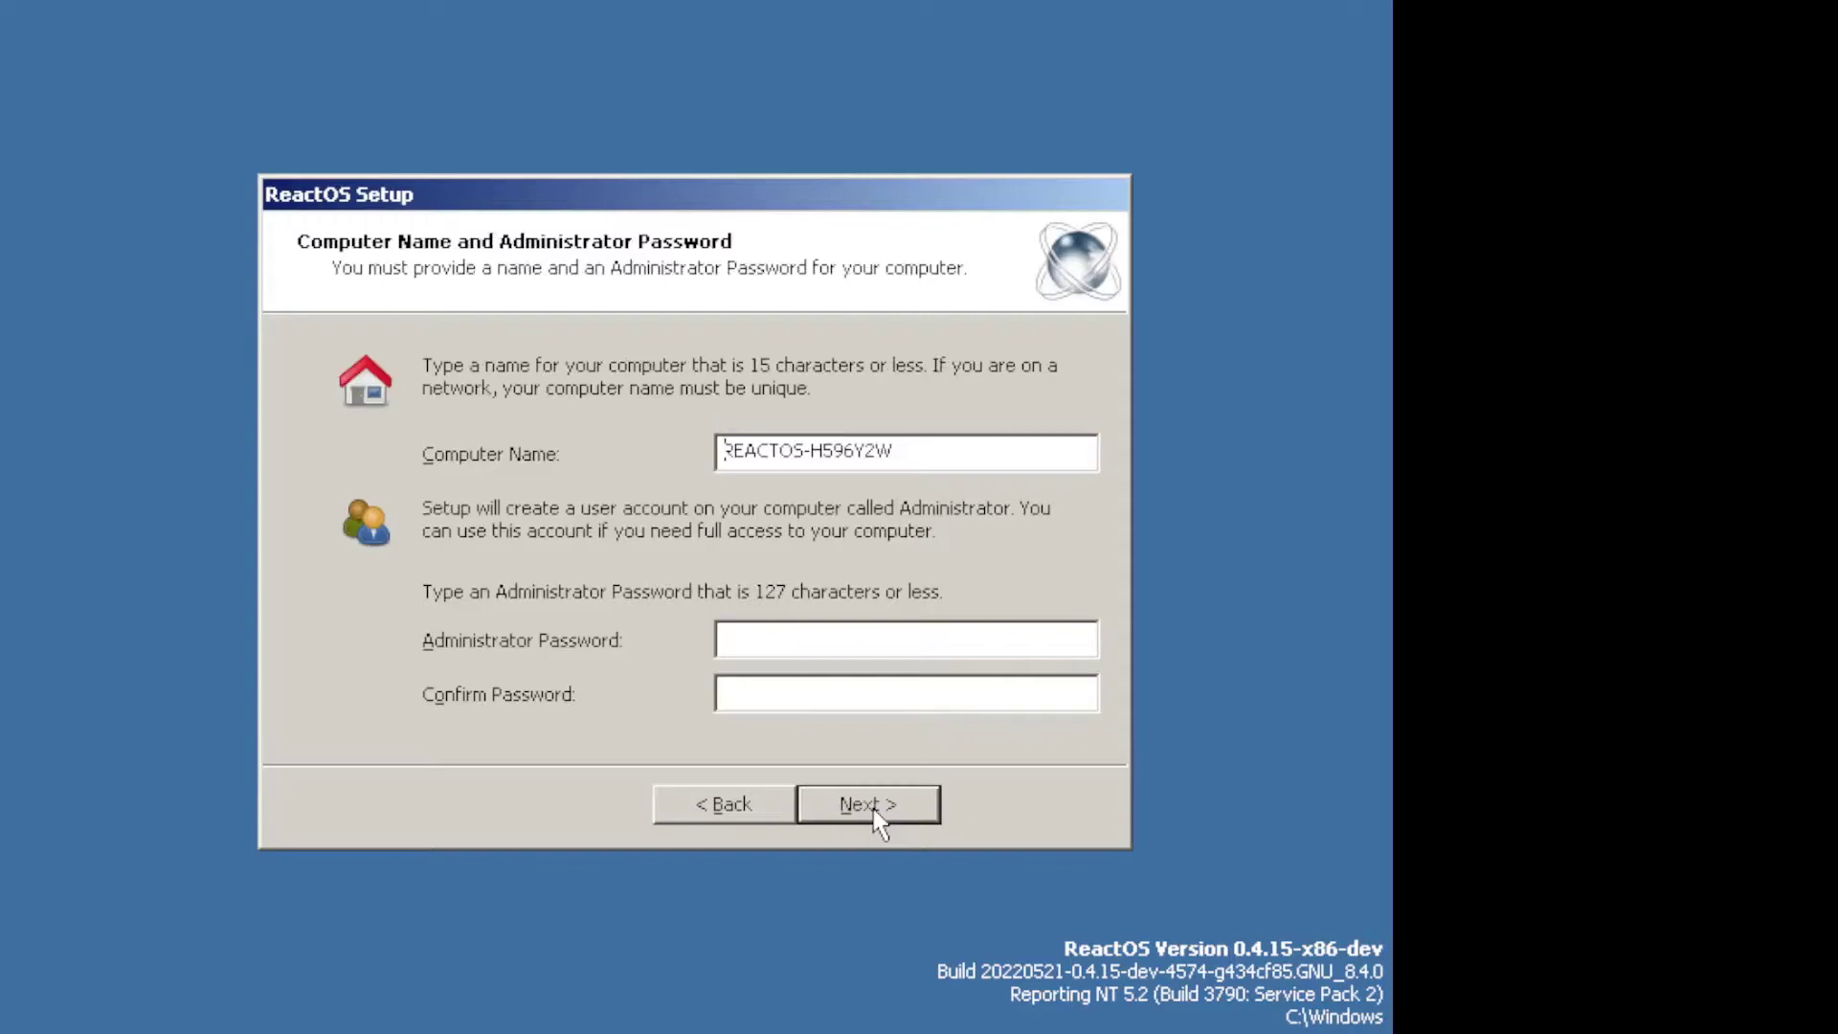
# Set the computer name to CONFIDNTIAL, leave the administrator password blank, and continue to the date and time settings.
pyautogui.click(868, 452)
pyautogui.hotkey('shift', 'Left')
pyautogui.hotkey('shift', 'Left')
pyautogui.hotkey('shift', 'Left')
pyautogui.hotkey('shift', 'Left')
pyautogui.hotkey('shift', 'Left')
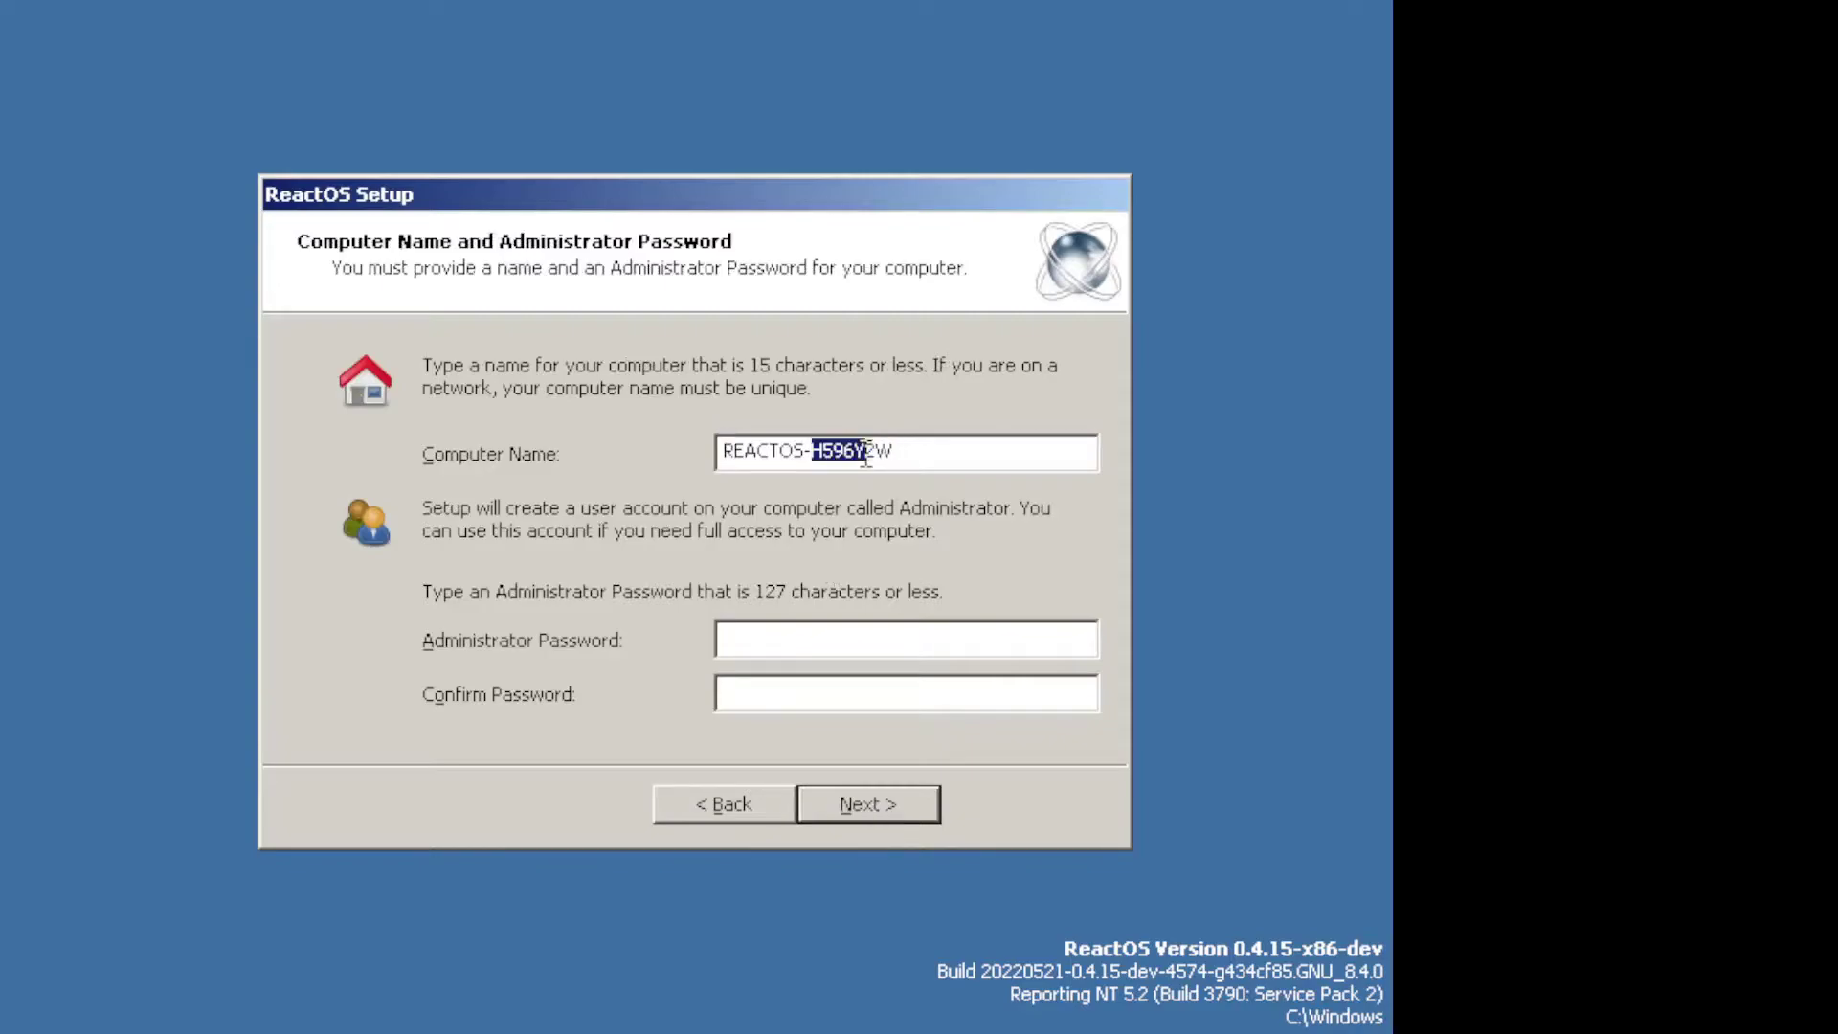
pyautogui.click(908, 451)
pyautogui.moveTo(927, 452); pyautogui.dragTo(622, 443)
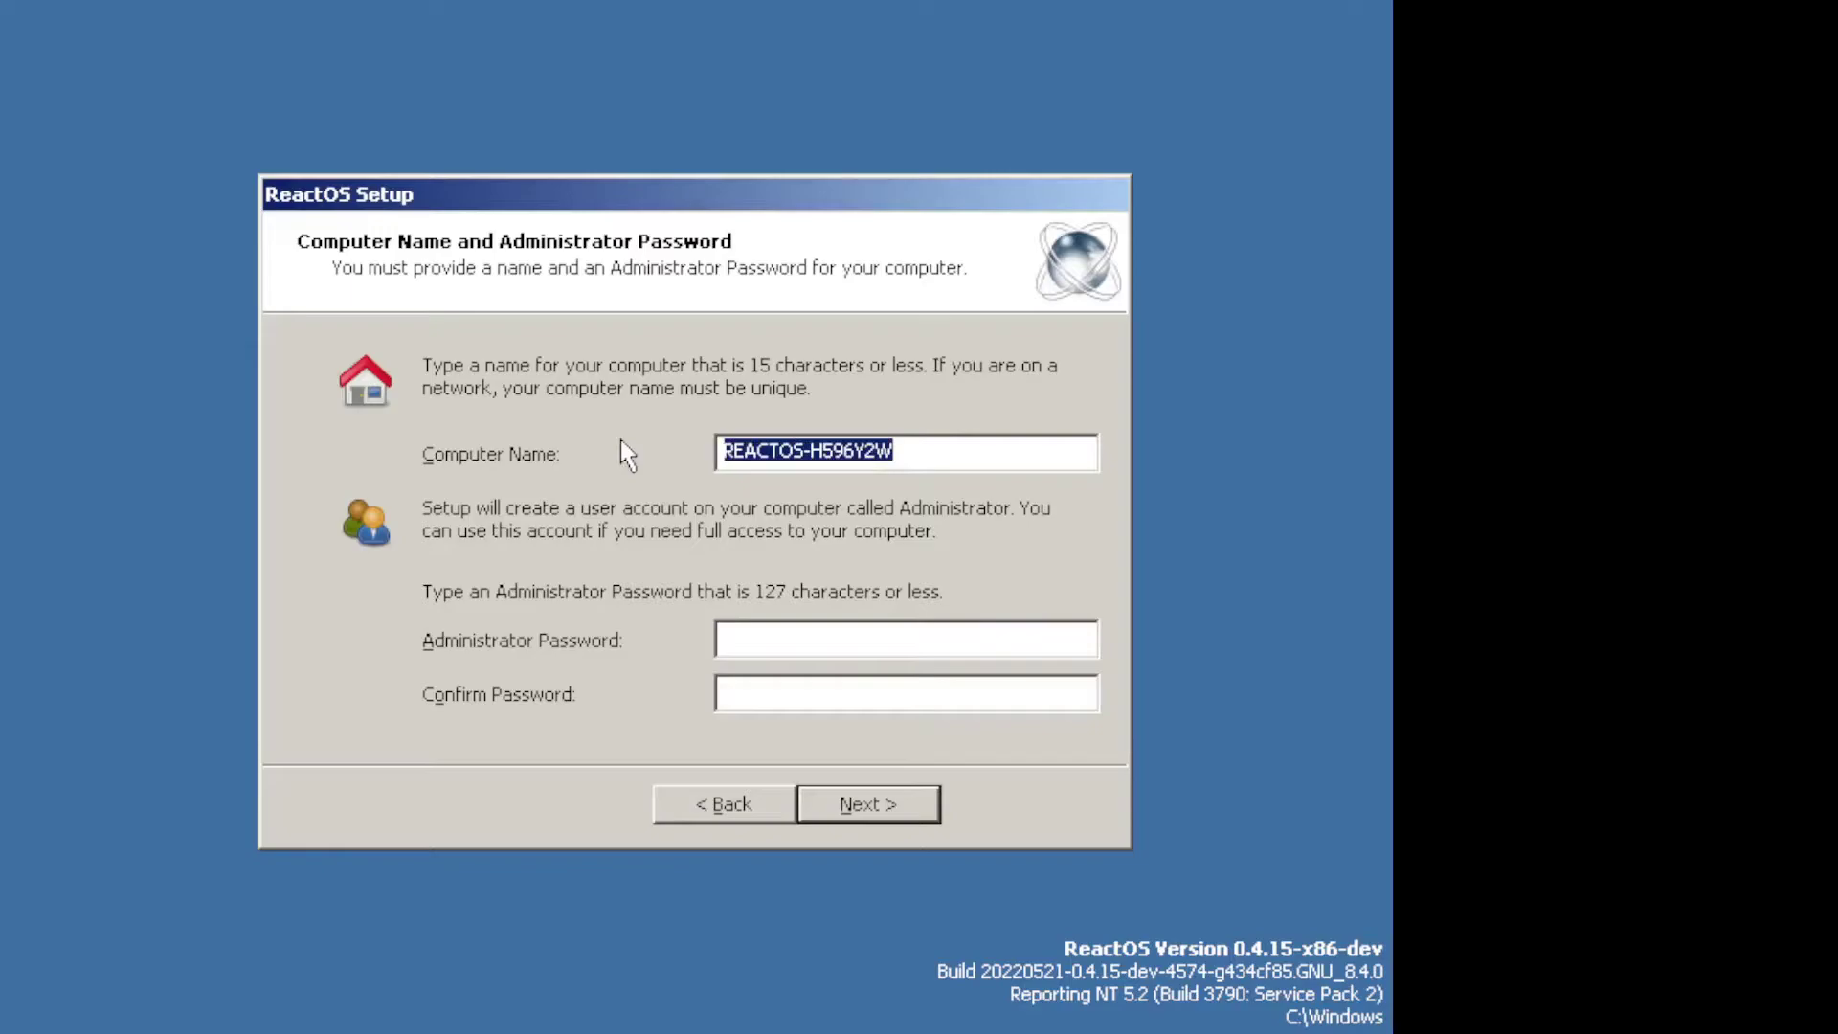
pyautogui.write('CON')
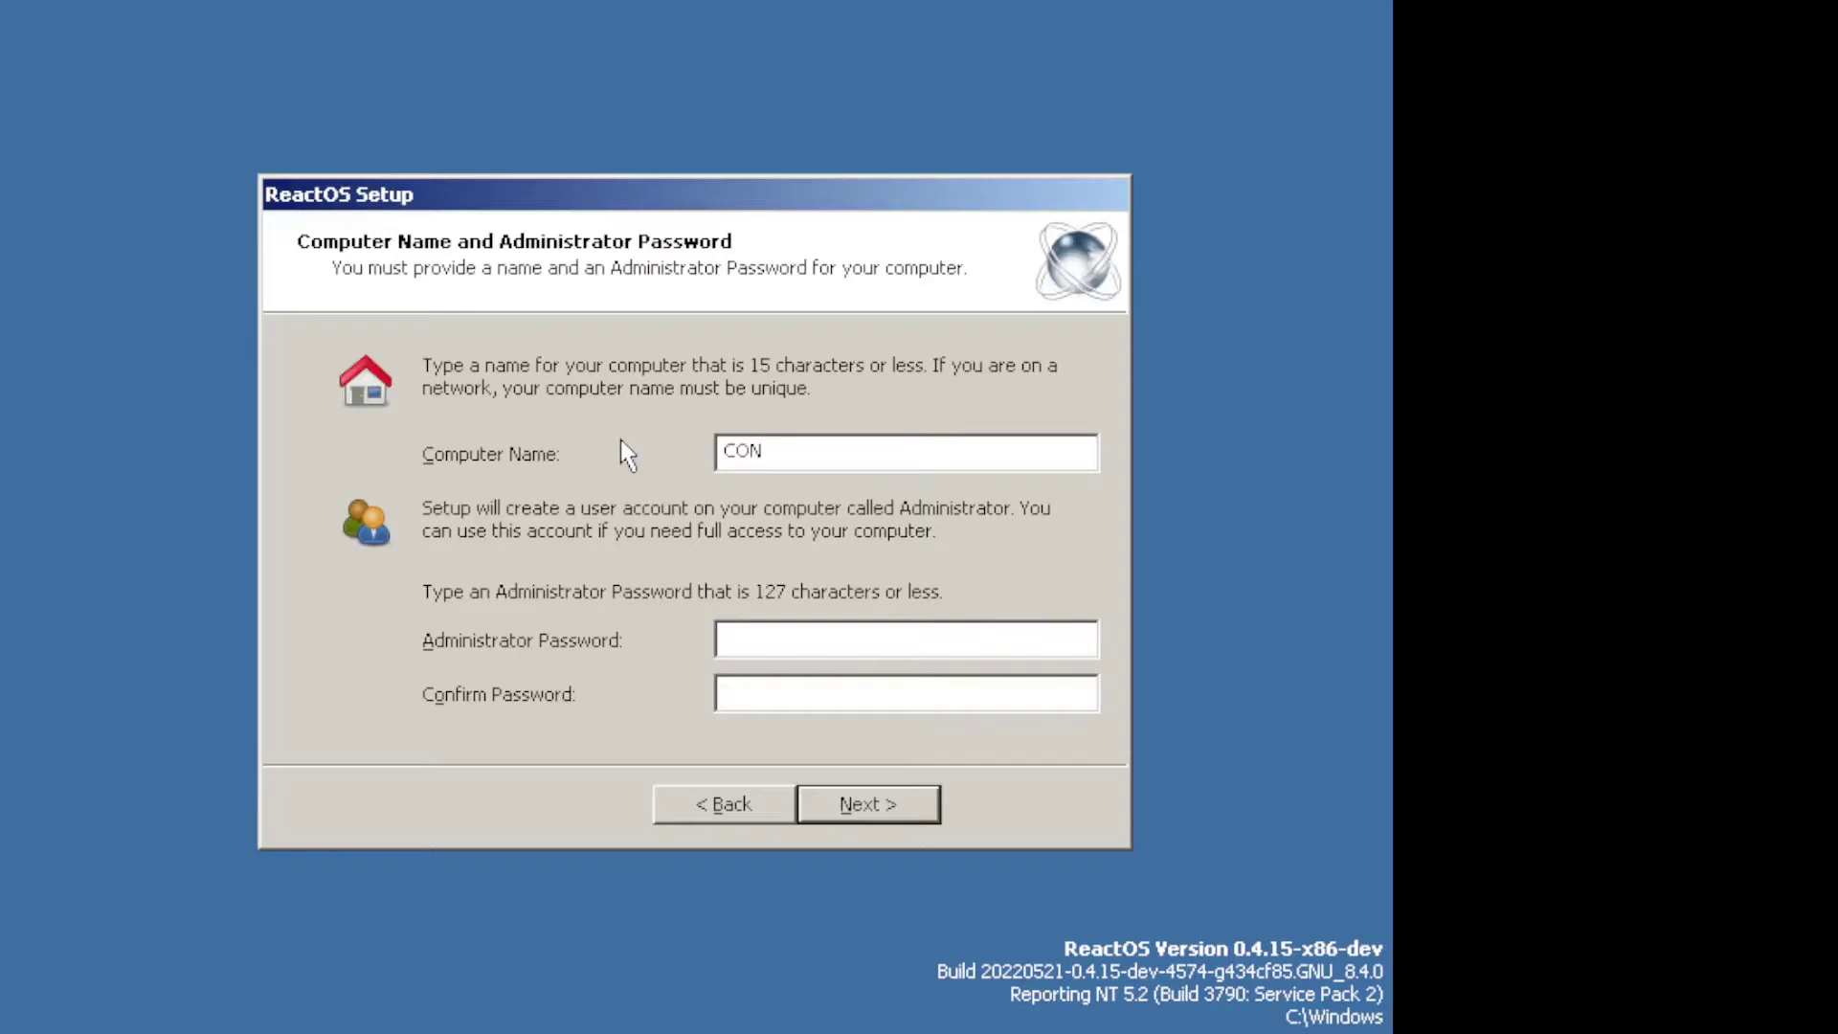
pyautogui.write('FIDNTIAL')
pyautogui.click(848, 804)
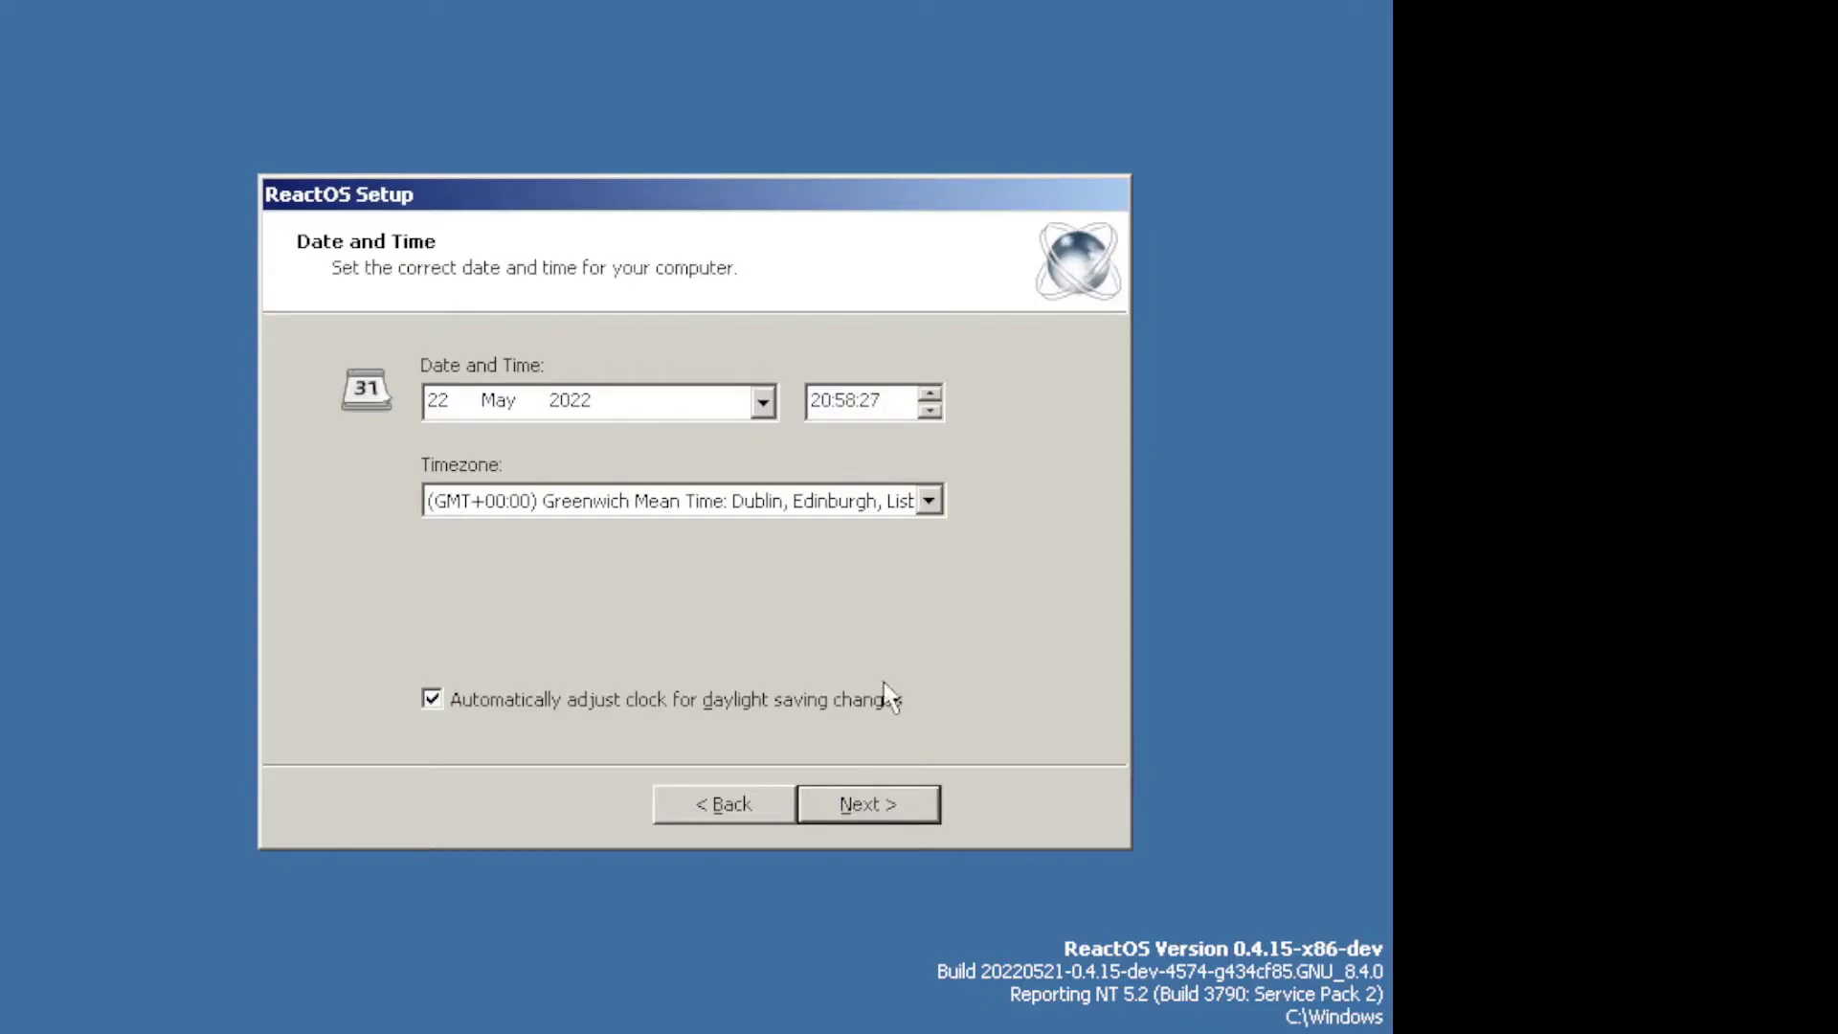
# Set the timezone to (GMT+03:00) Moscow, St. Petersburg and continue to the appearance settings.
pyautogui.click(928, 503)
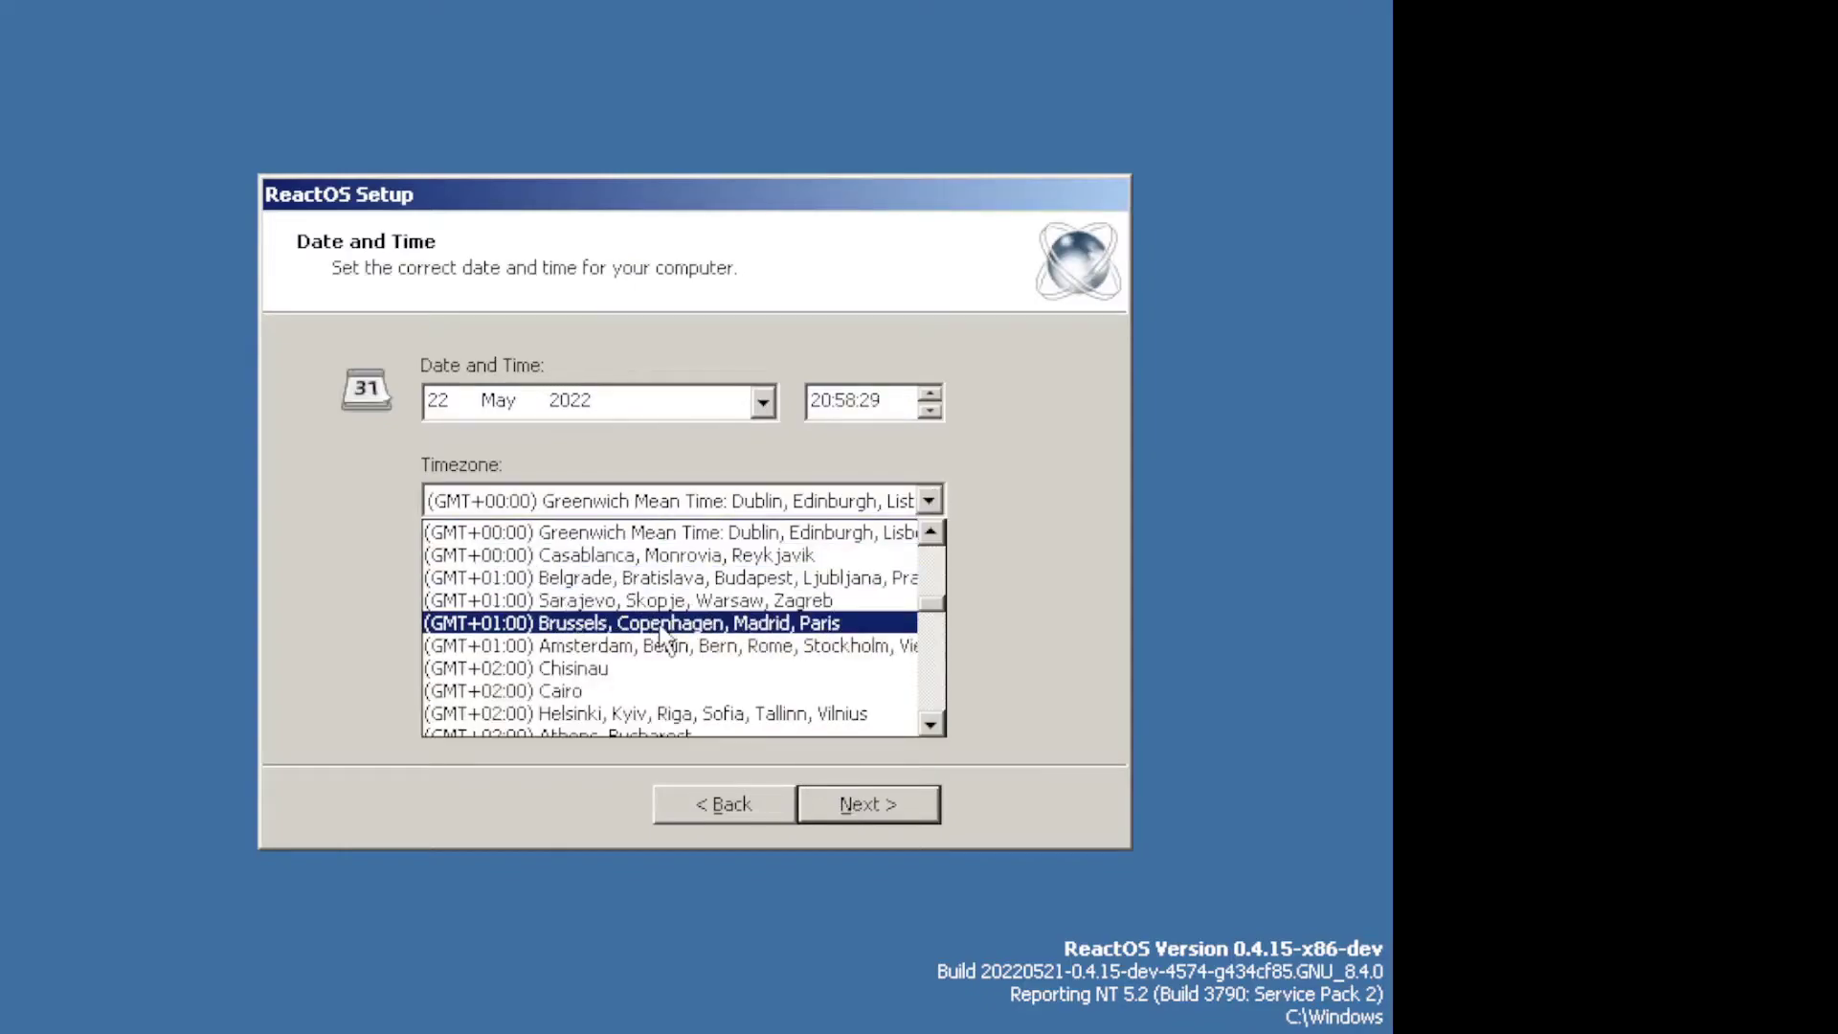
pyautogui.scroll(-3, 522, 714)
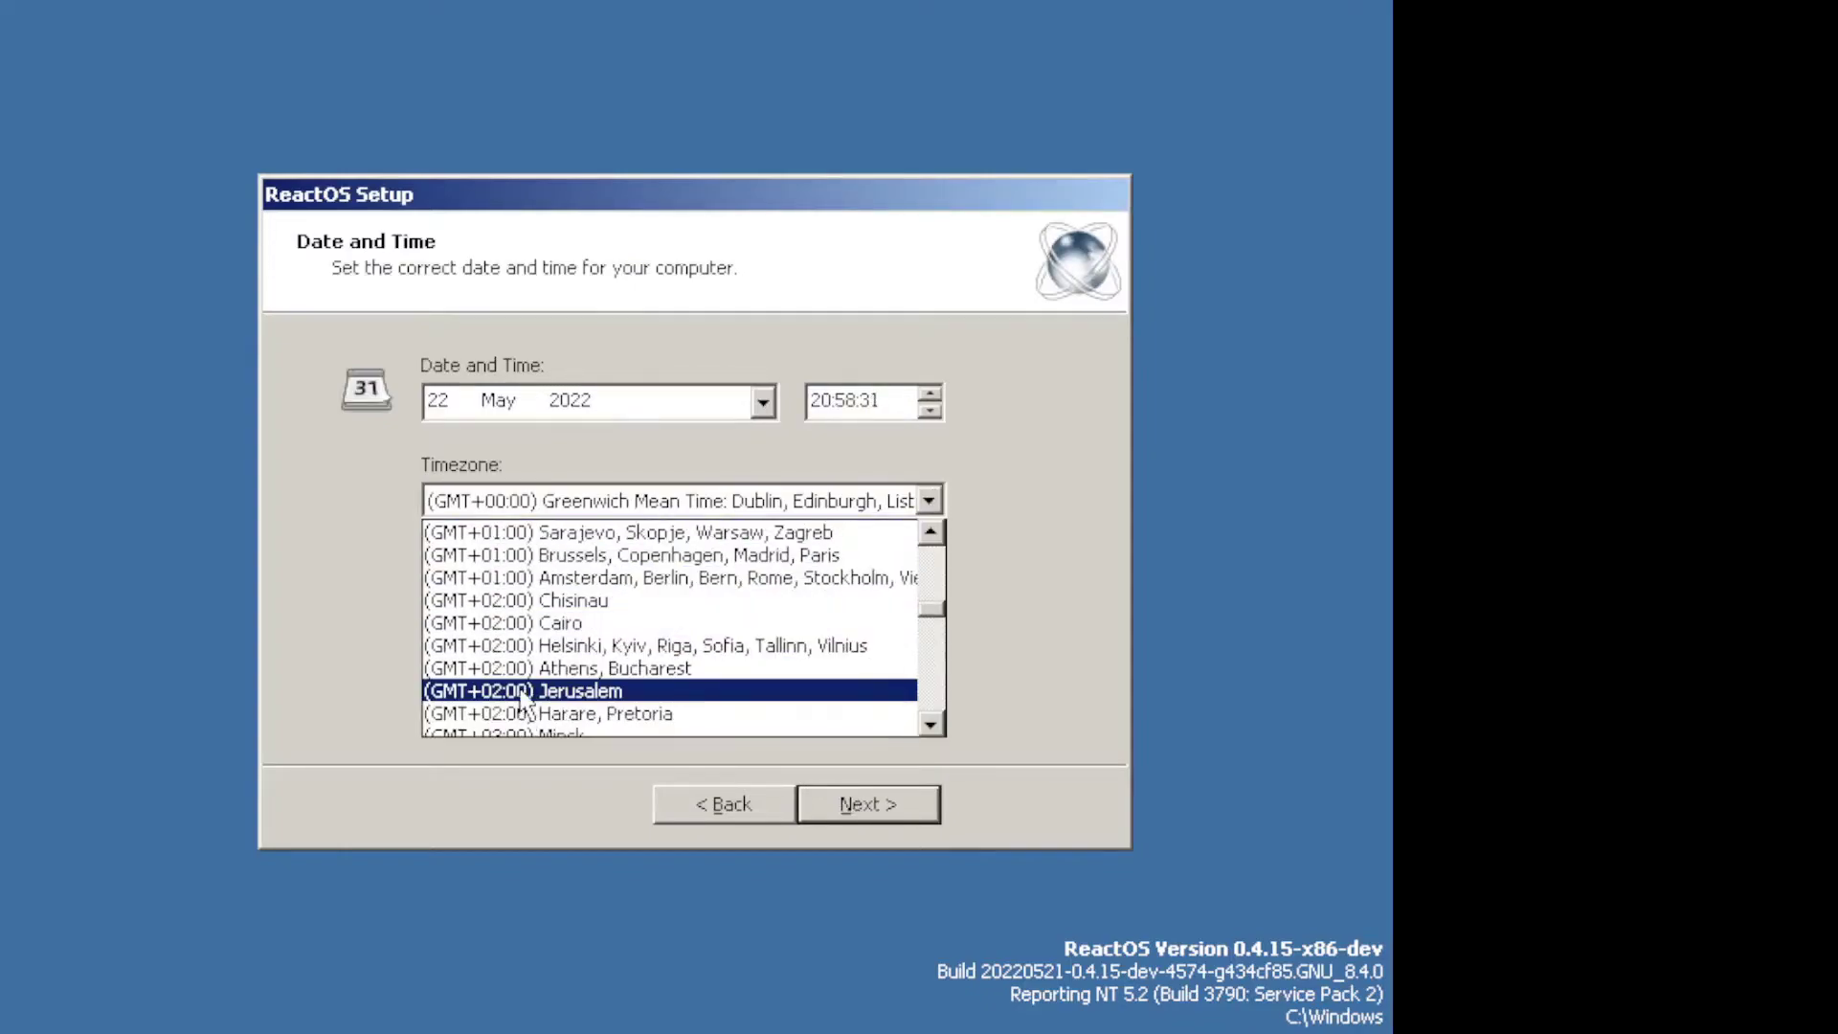
pyautogui.scroll(-2, 522, 689)
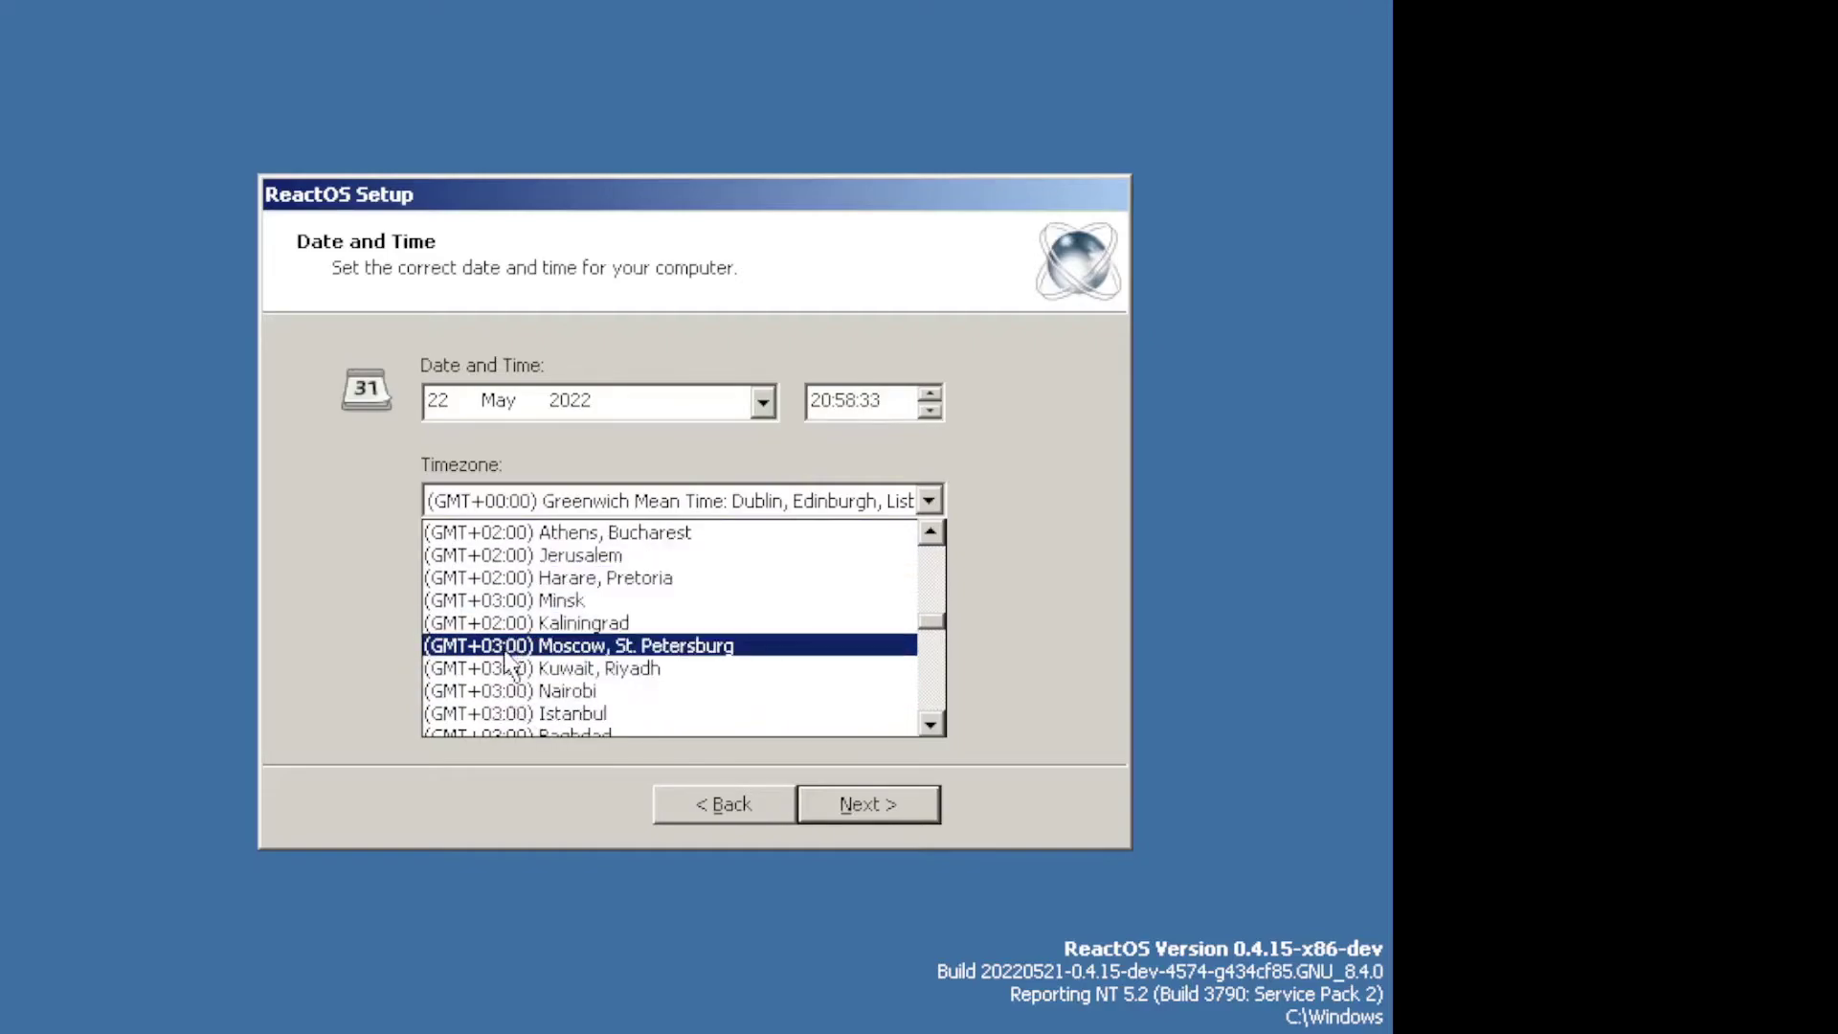
pyautogui.click(510, 648)
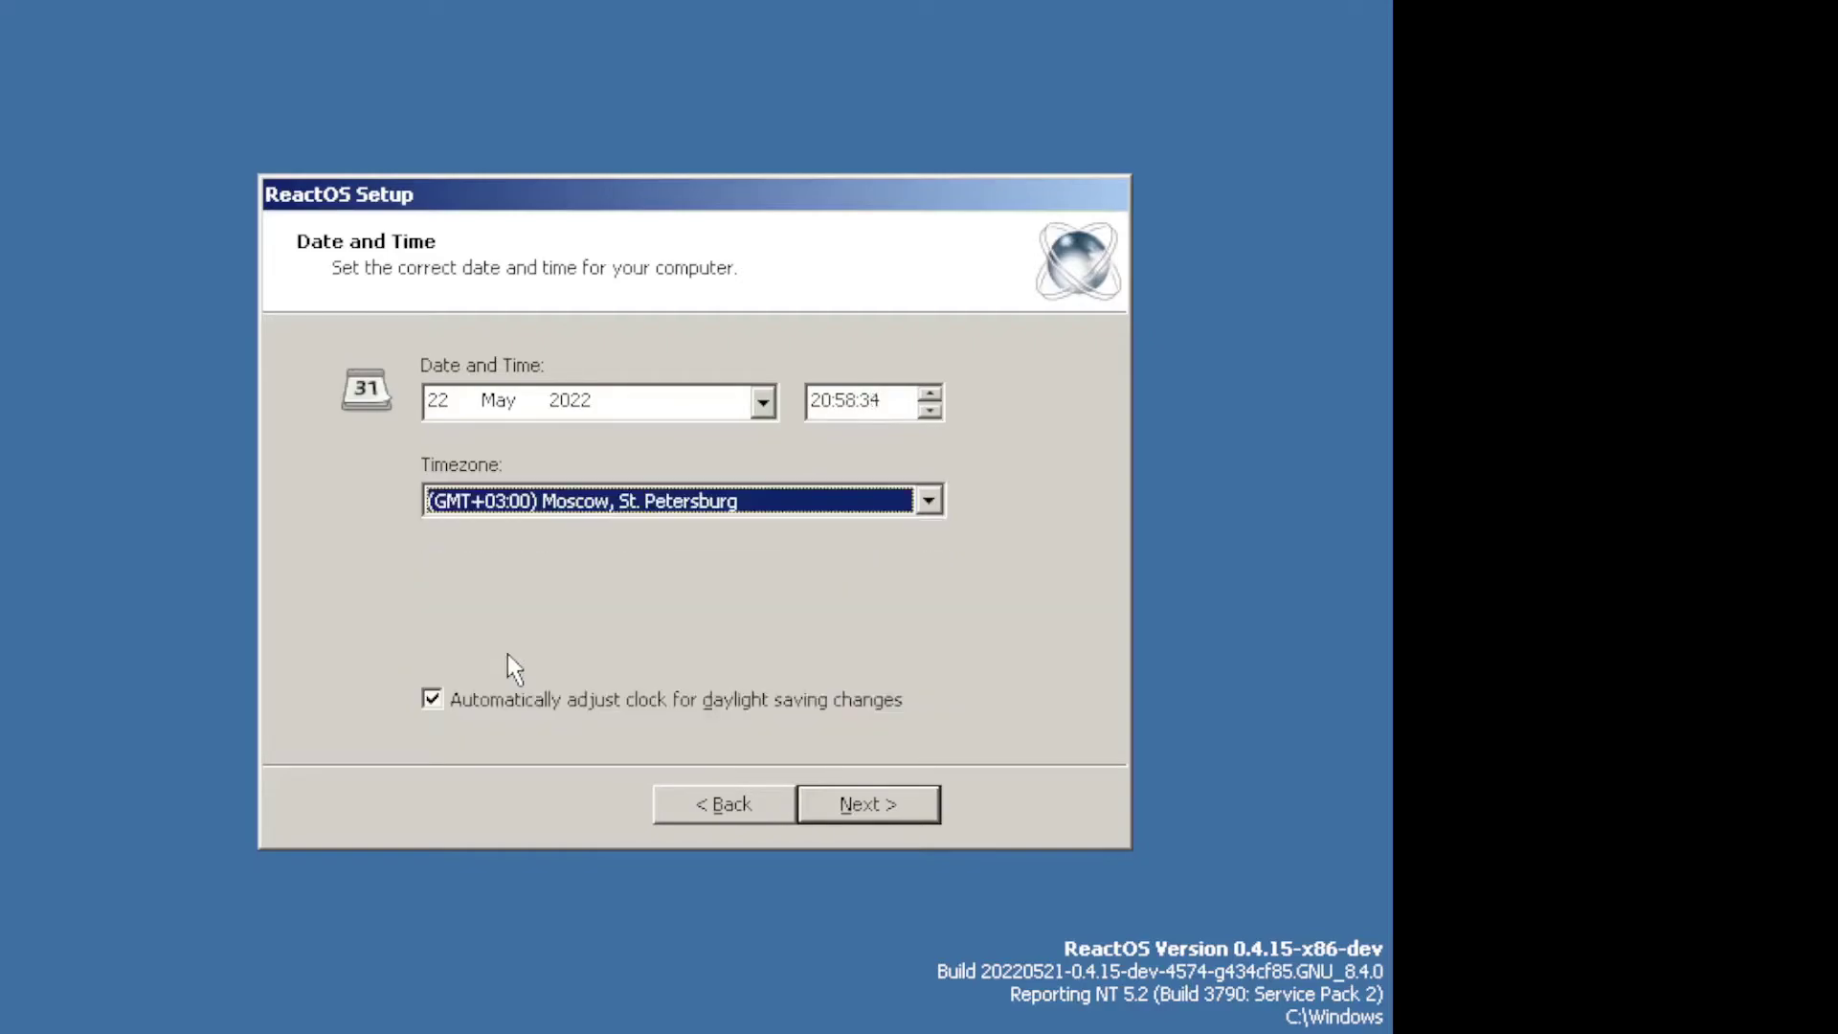
pyautogui.click(879, 807)
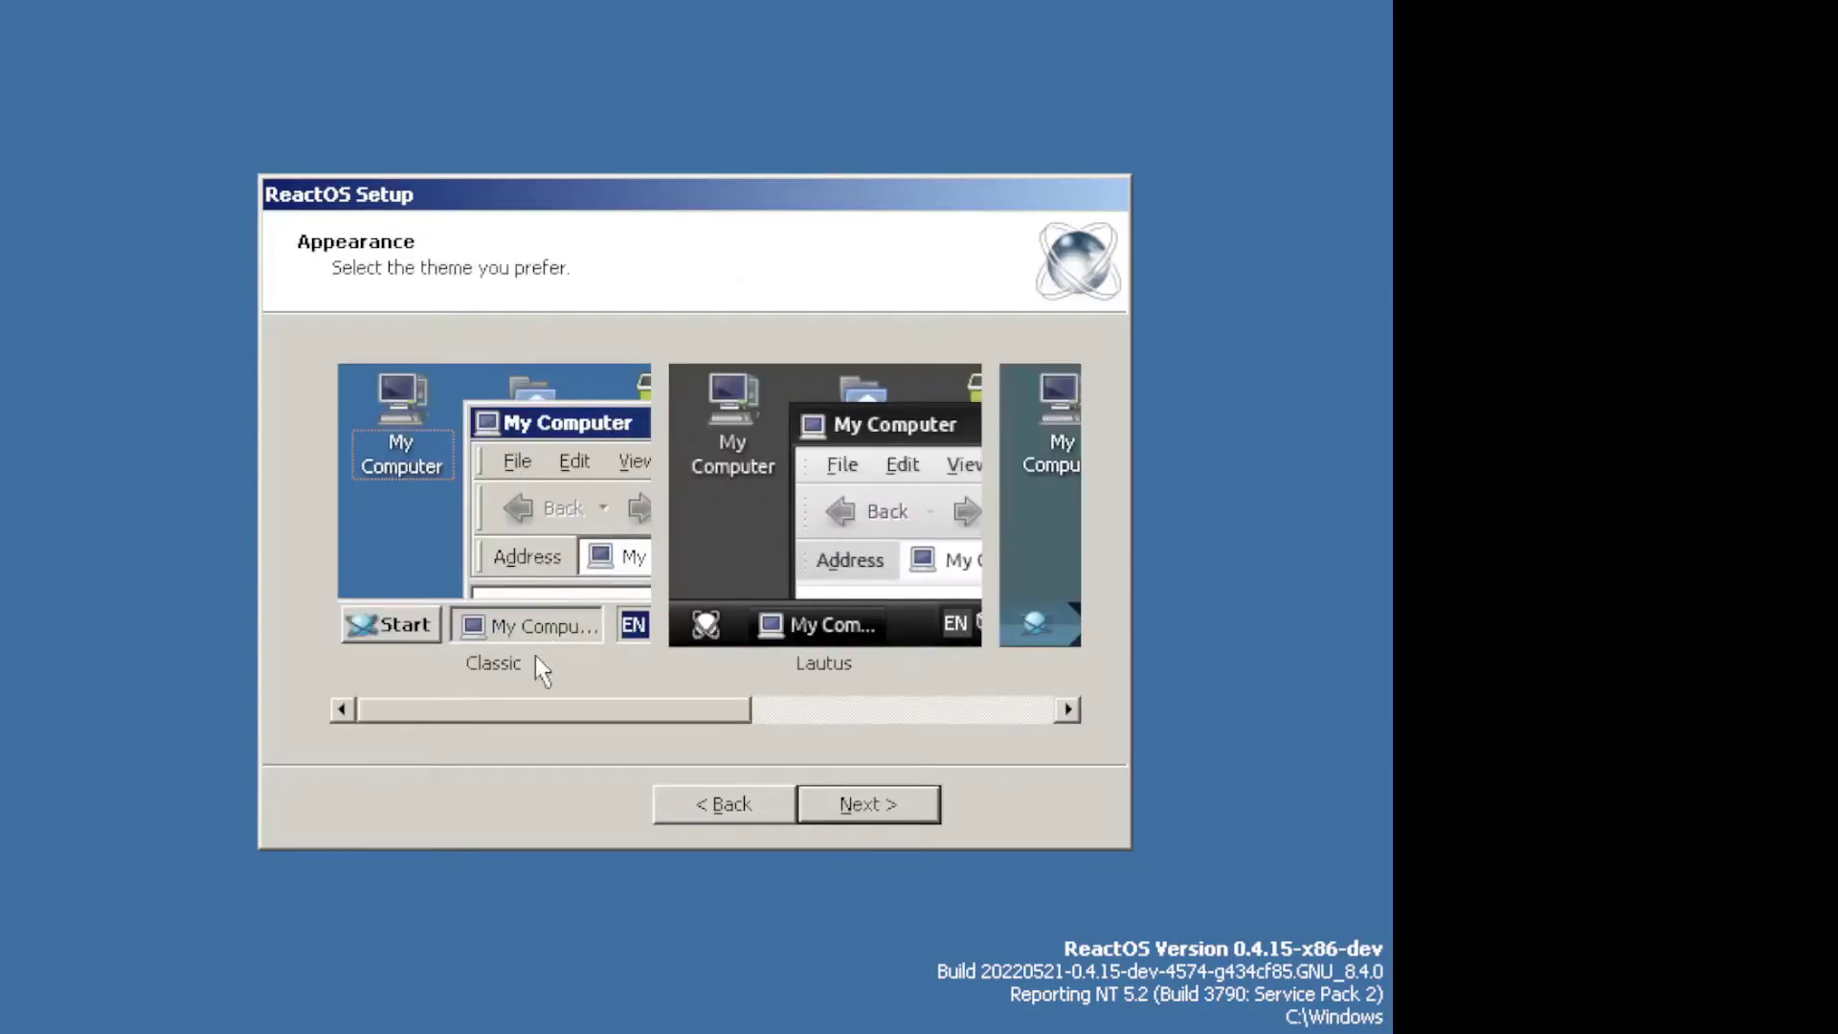
# Keep the preselected appearance theme and accept Typical Settings for the network.
pyautogui.moveTo(485, 716); pyautogui.dragTo(558, 771)
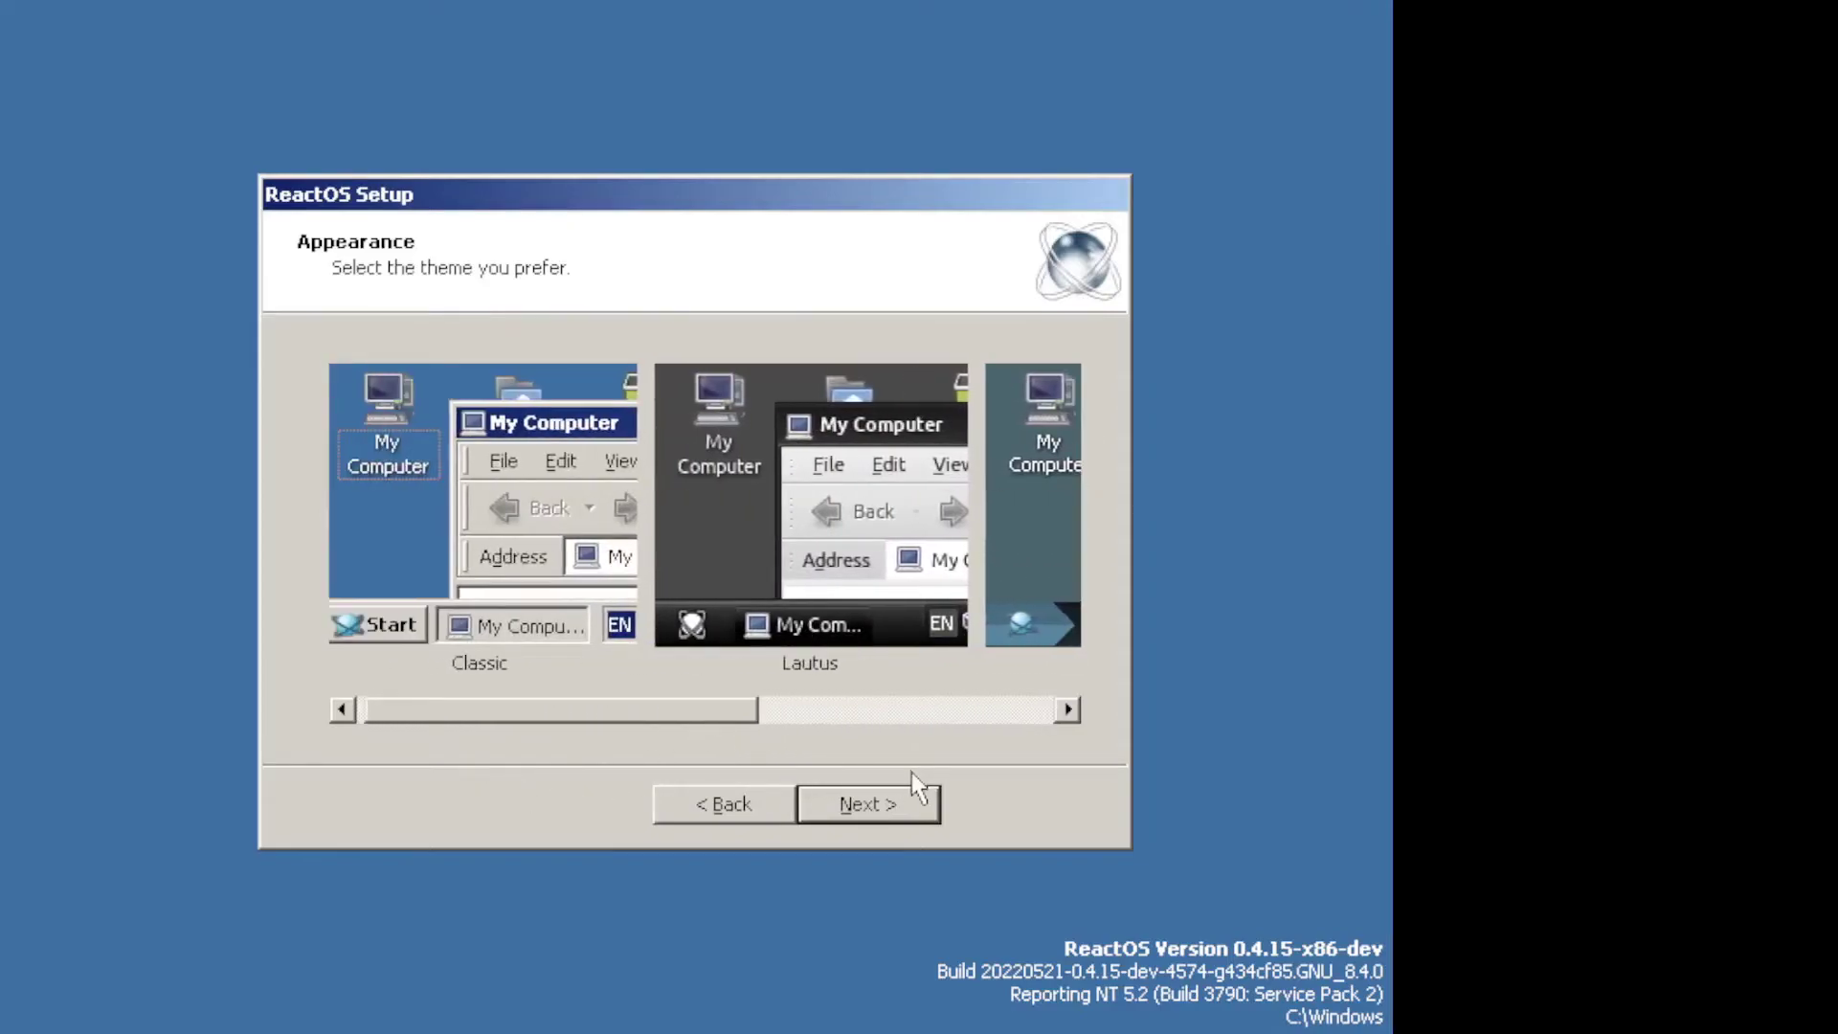
pyautogui.click(809, 804)
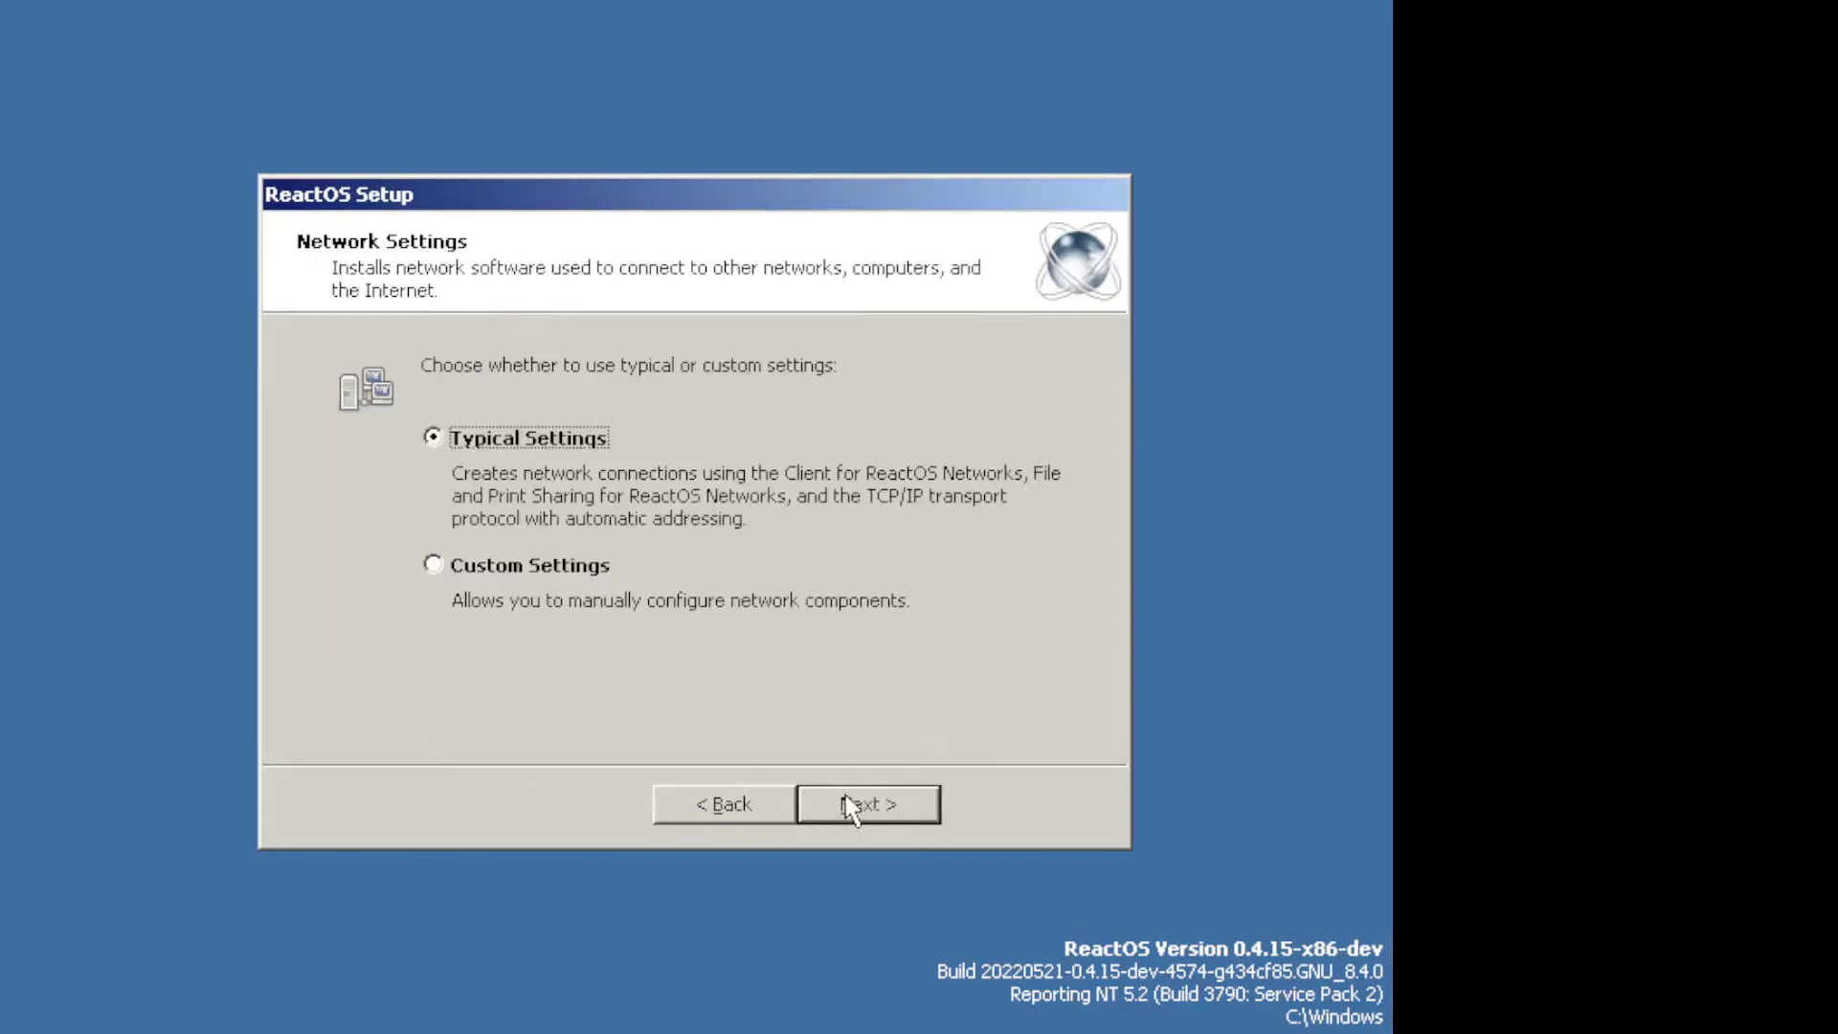
pyautogui.click(891, 814)
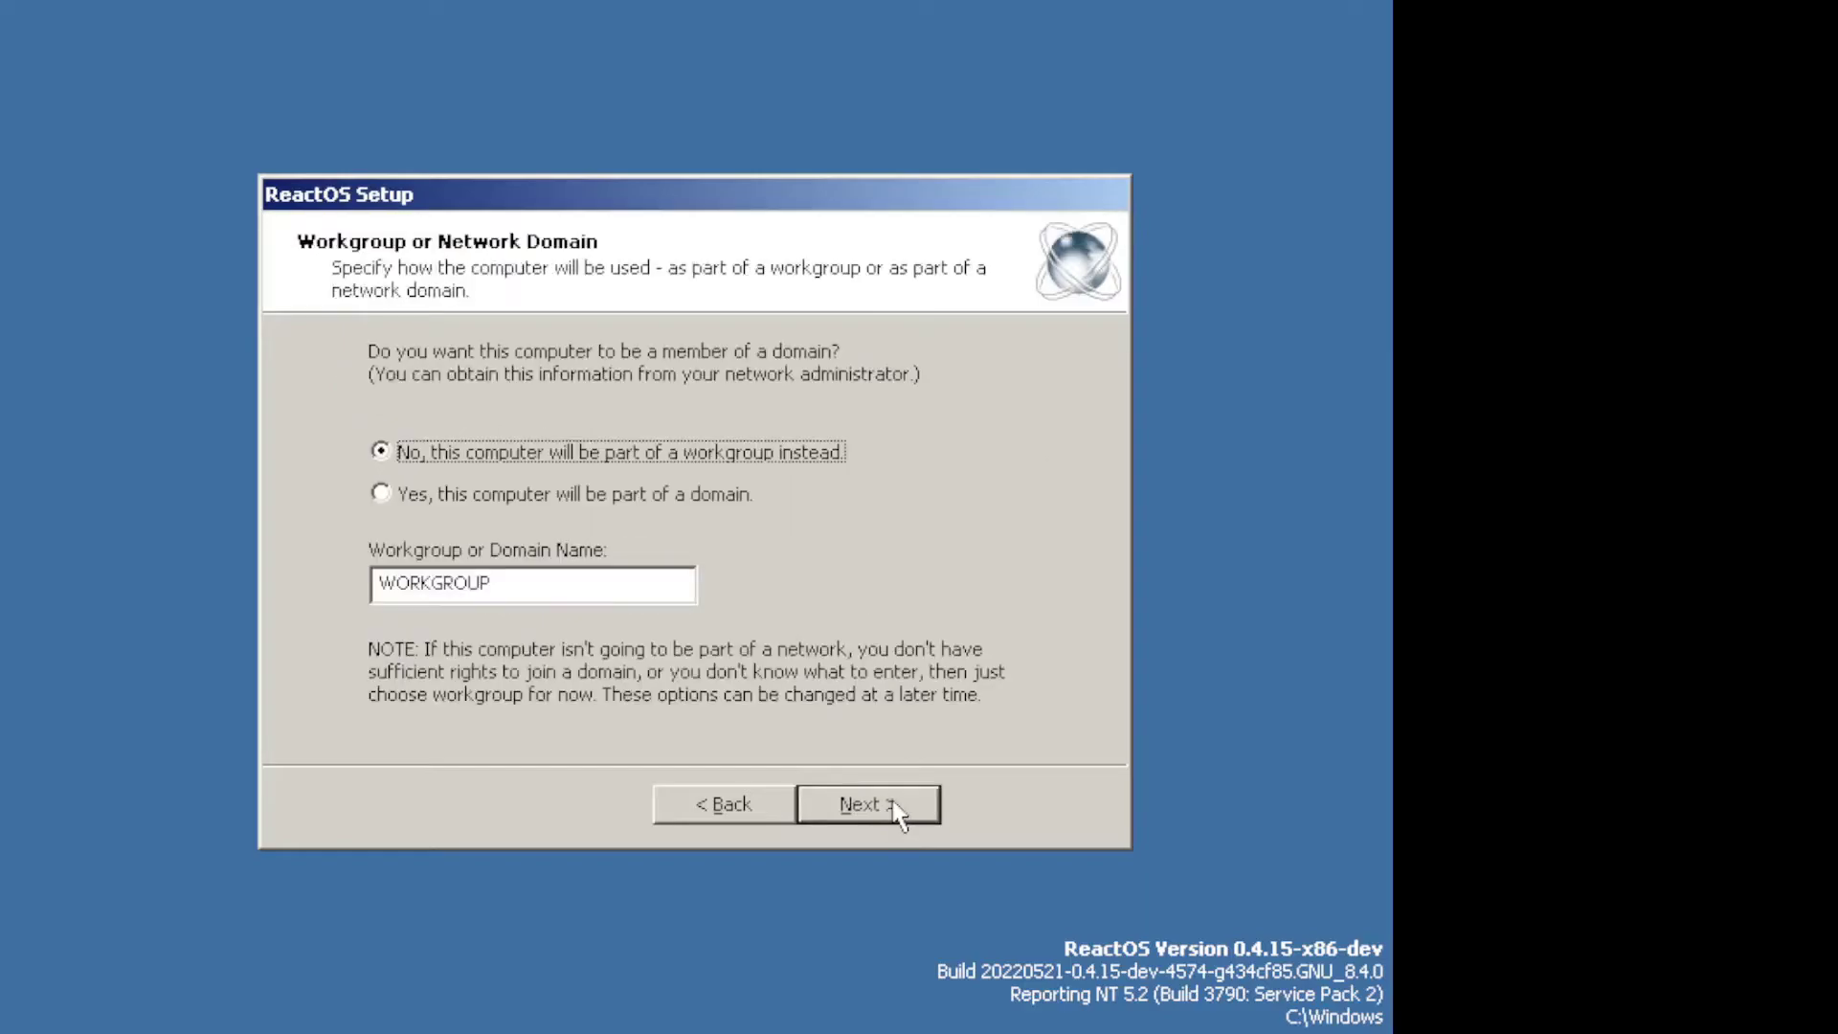
# Keep the computer in the workgroup WORKGROUP instead of a domain and continue the setup.
pyautogui.click(608, 502)
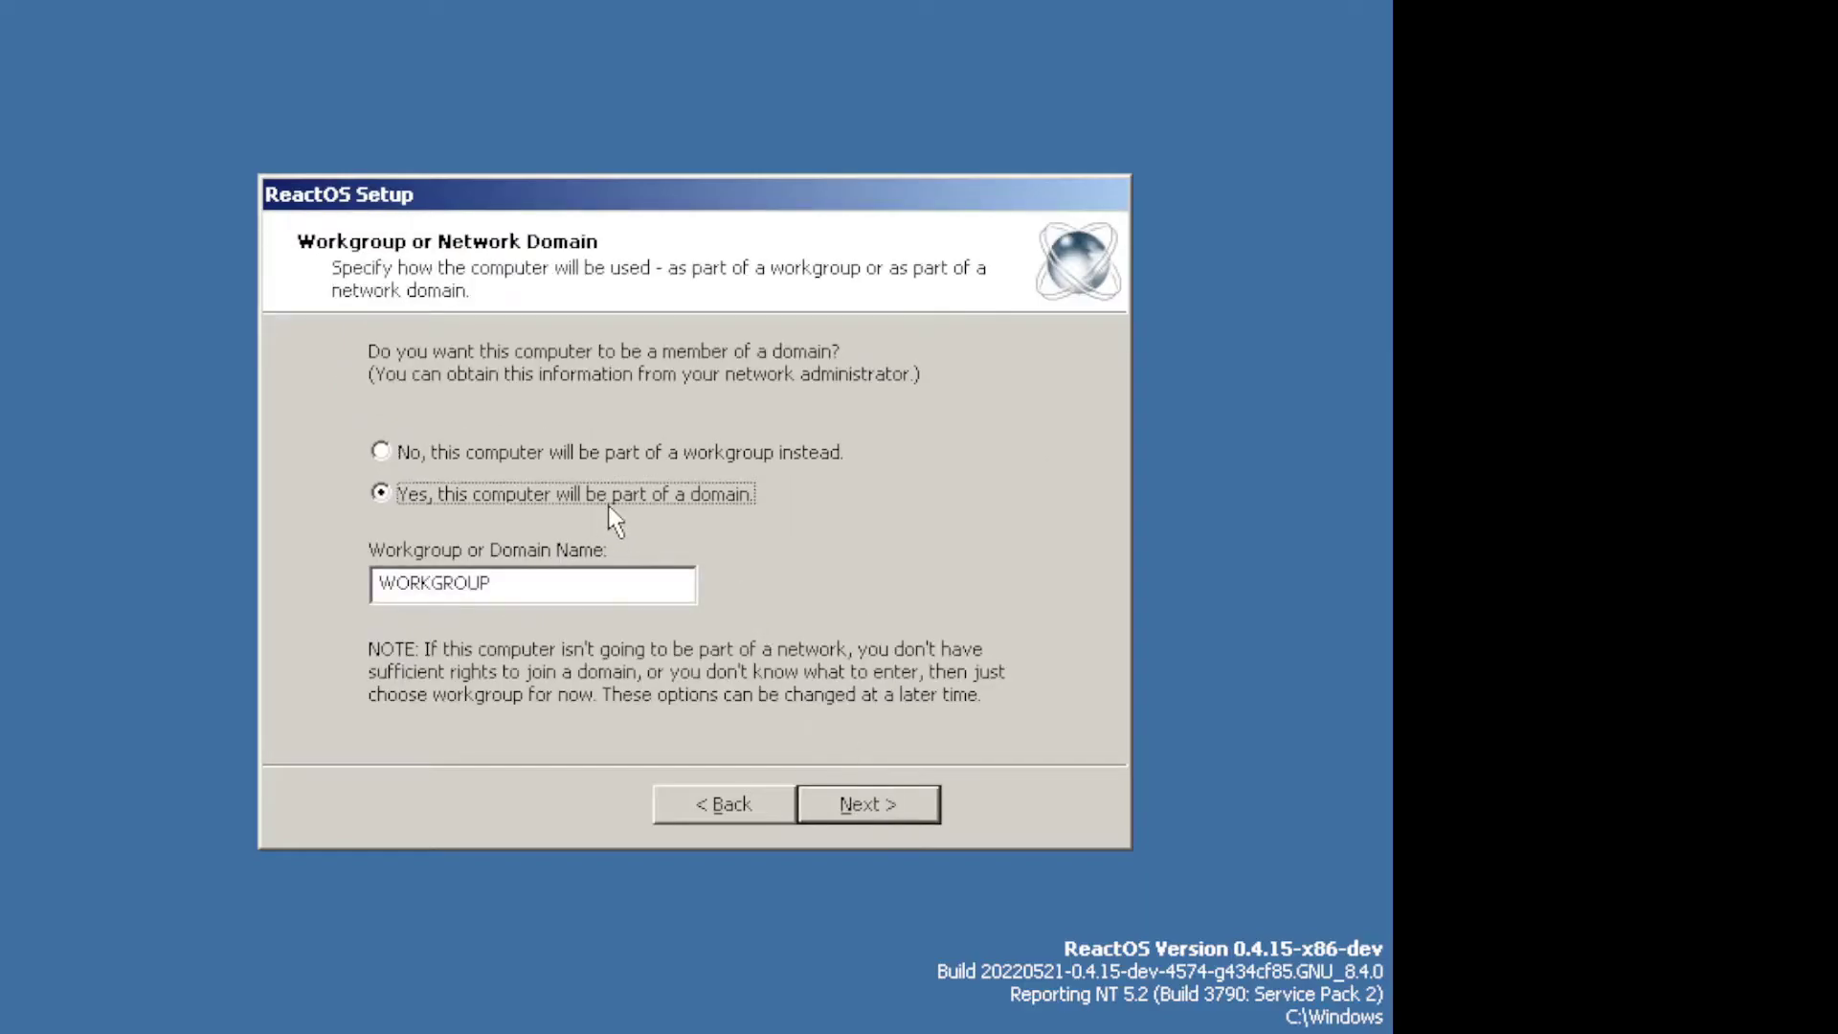
pyautogui.click(569, 452)
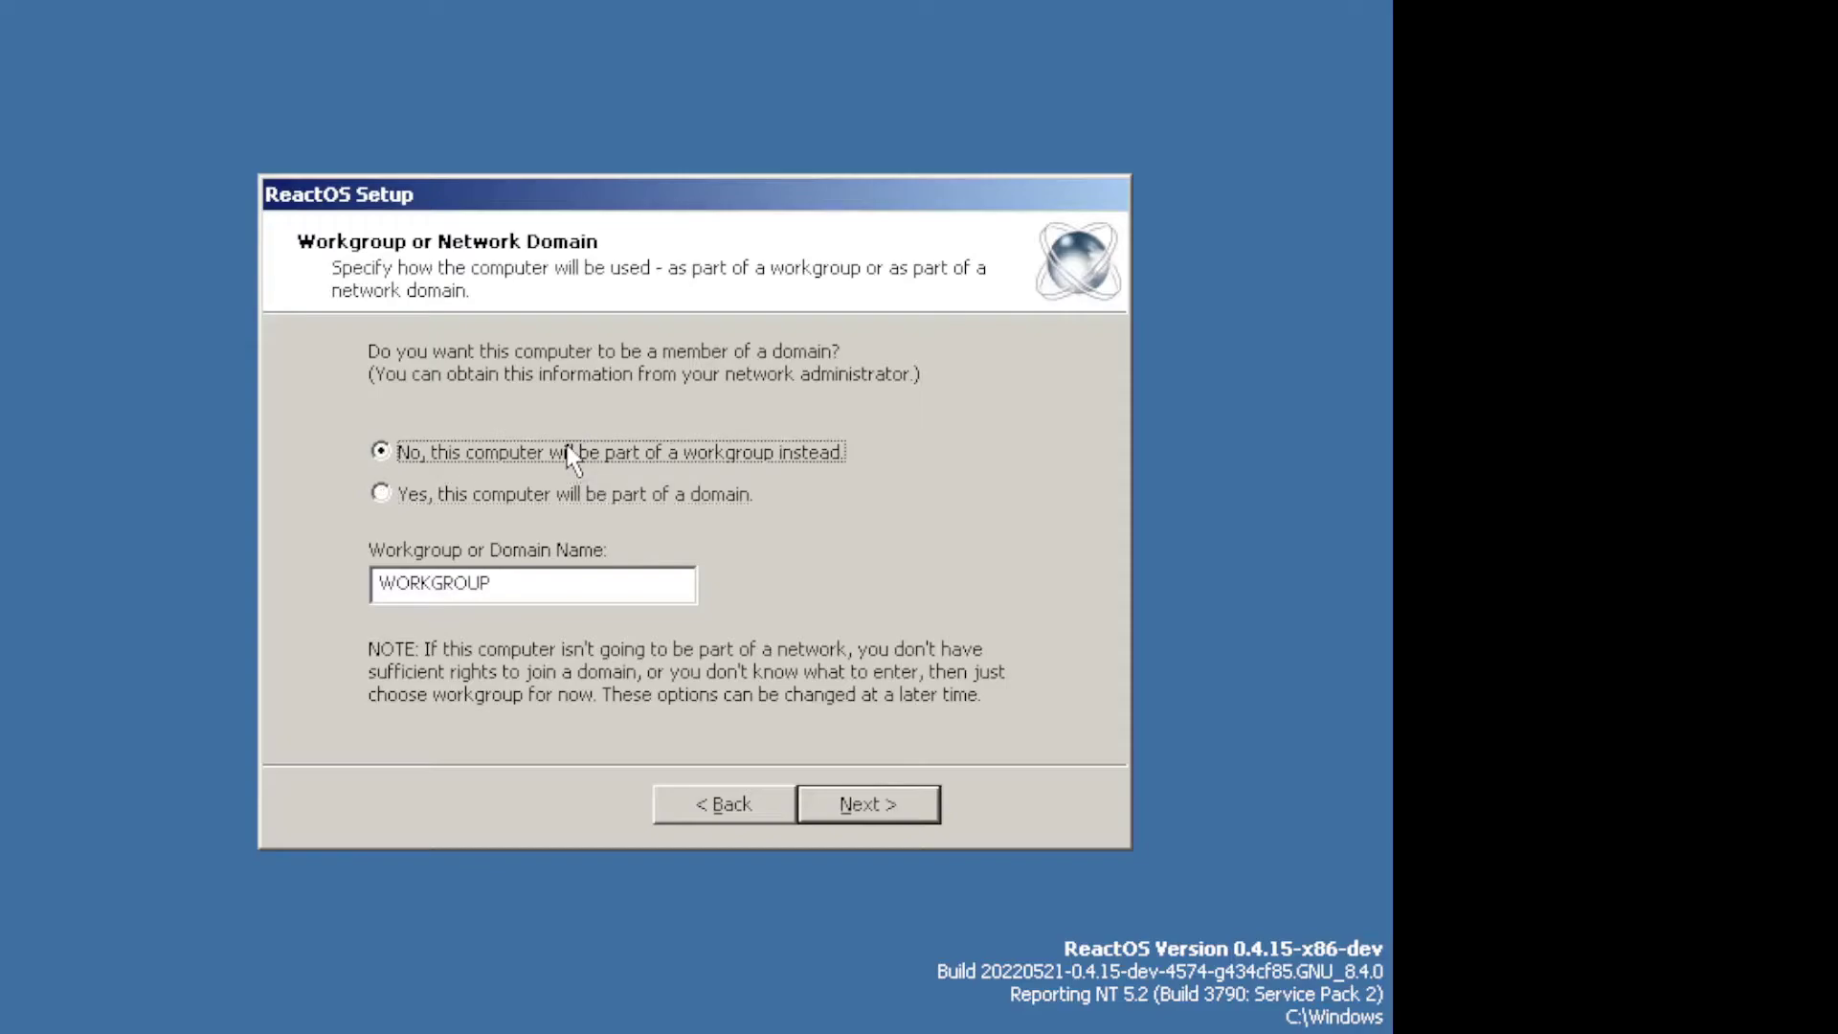
pyautogui.click(898, 811)
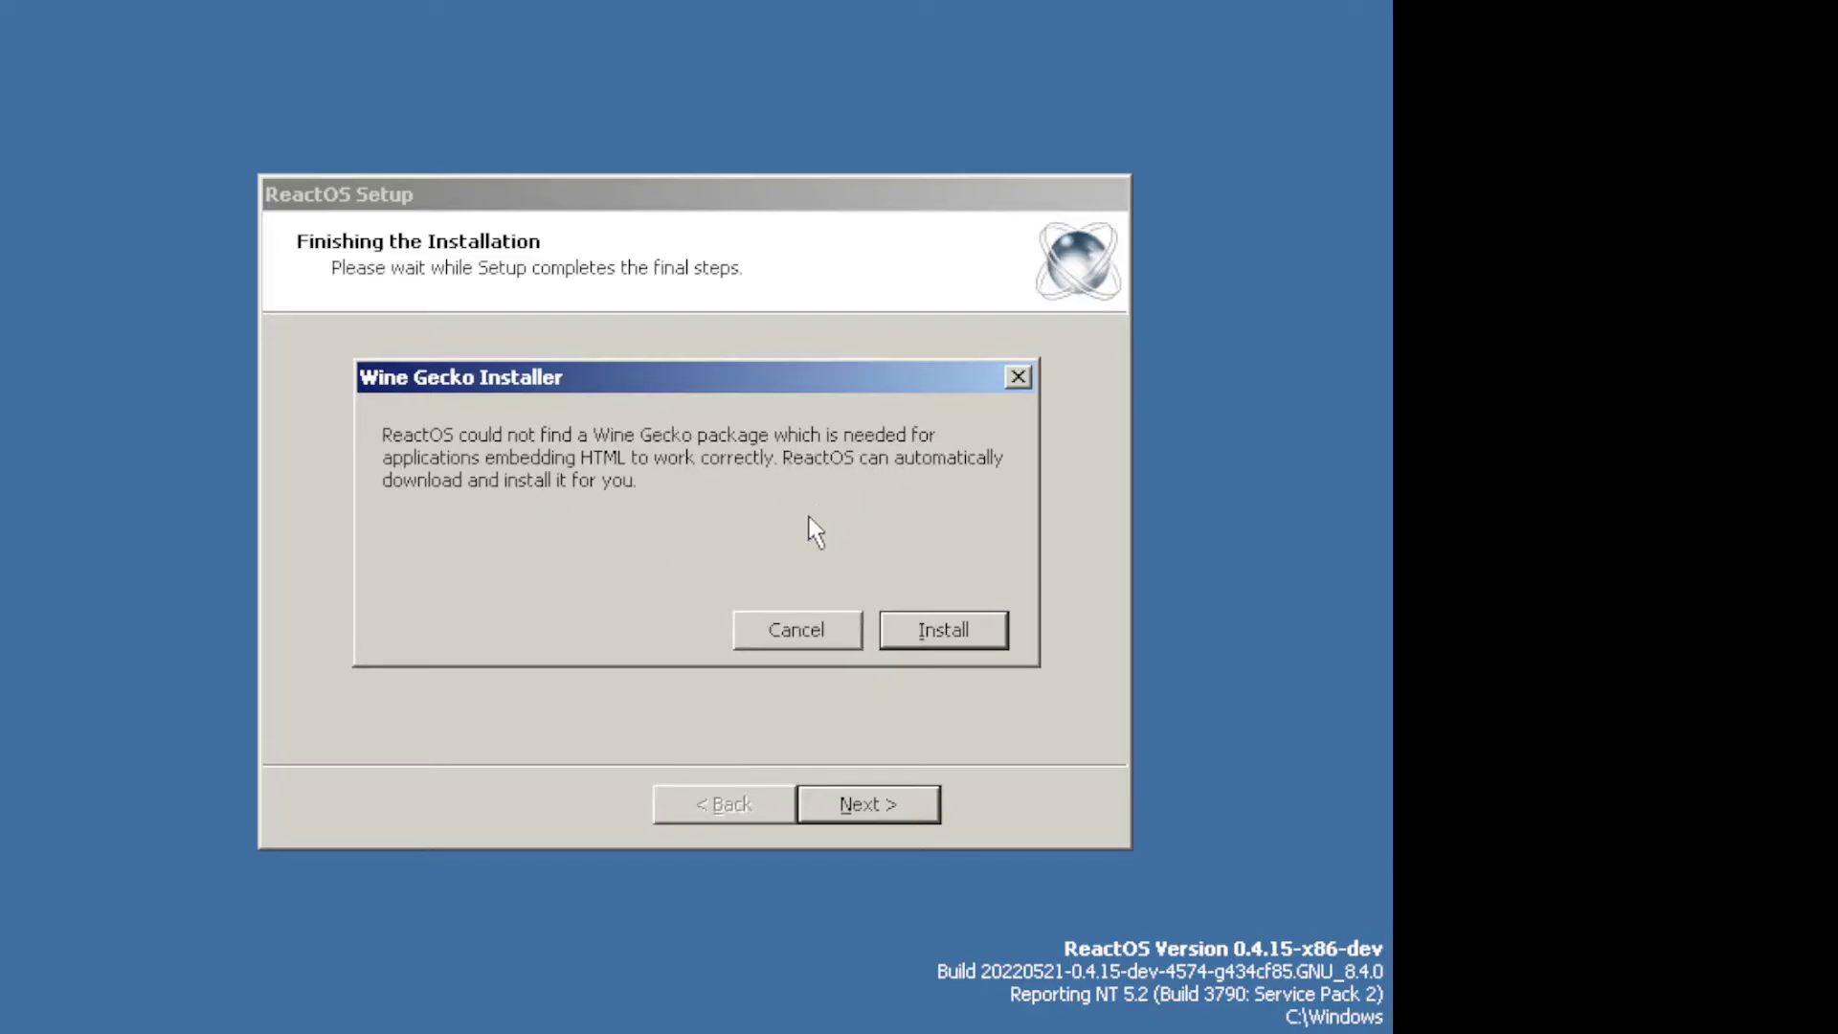
# Download and install the Wine Gecko package for applications that embed HTML.
pyautogui.click(922, 622)
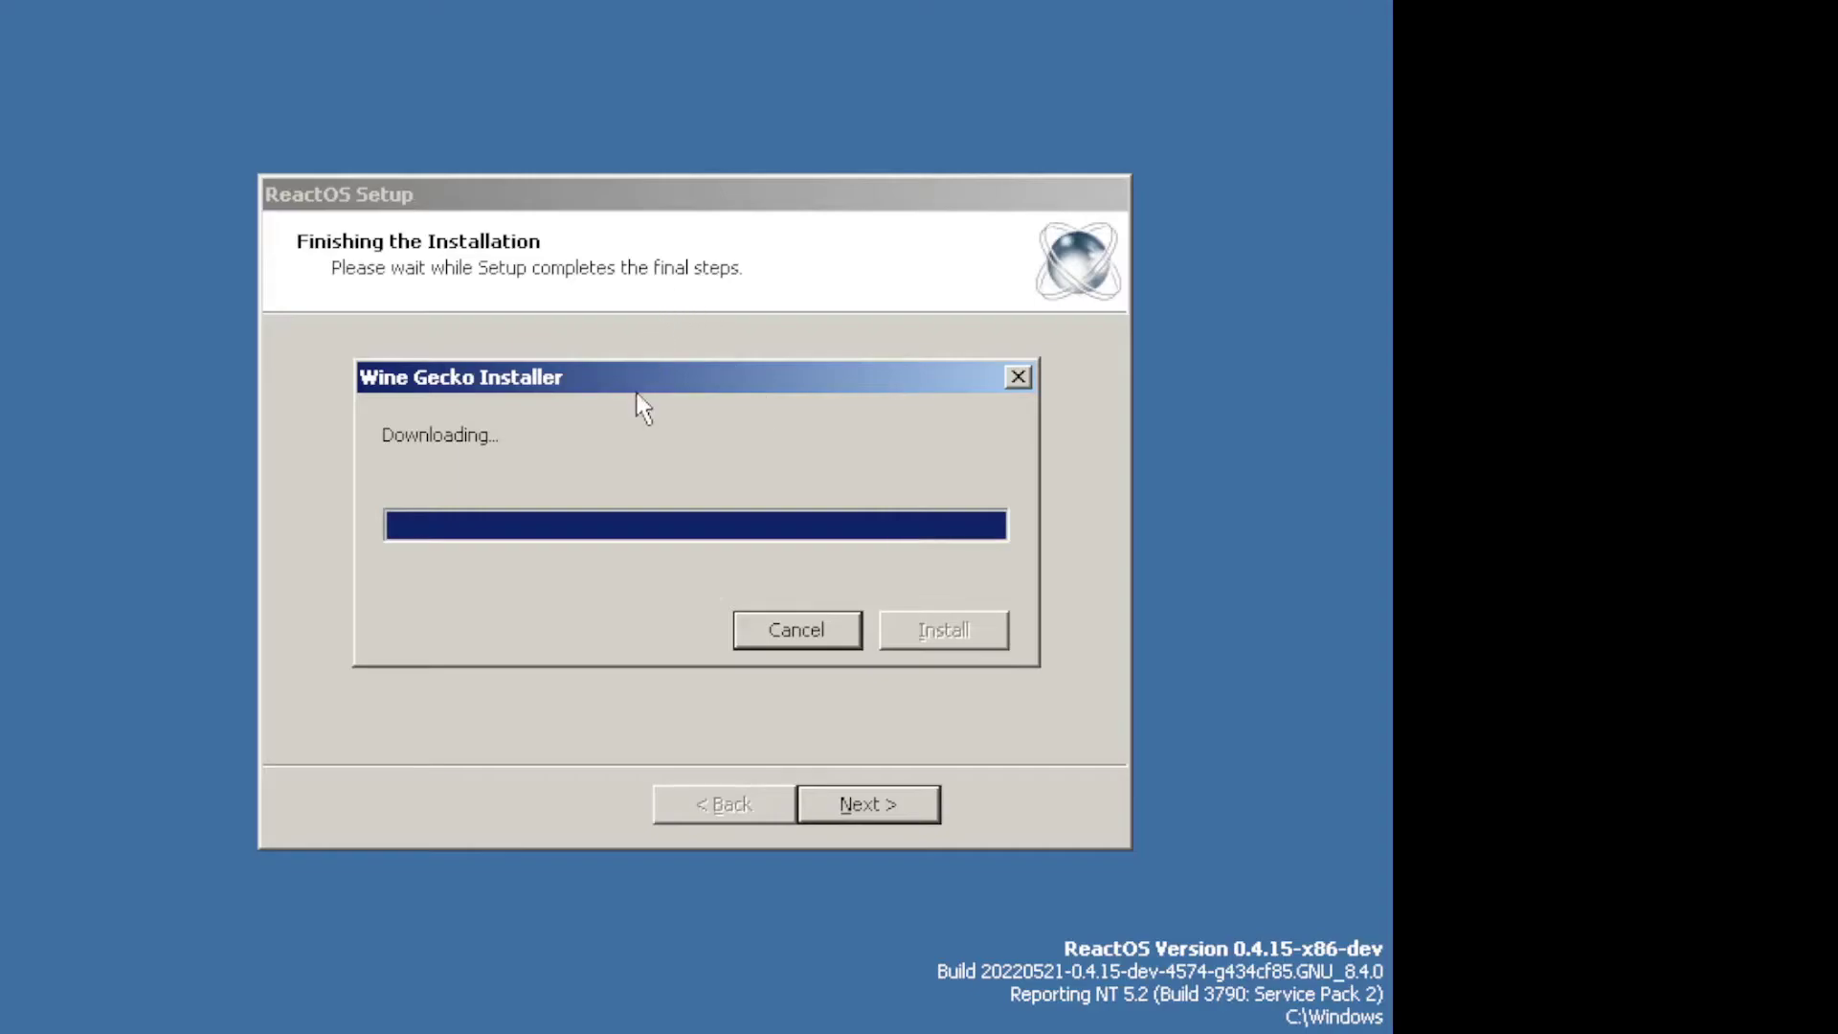
pyautogui.moveTo(639, 390); pyautogui.dragTo(350, 360)
pyautogui.click(565, 191)
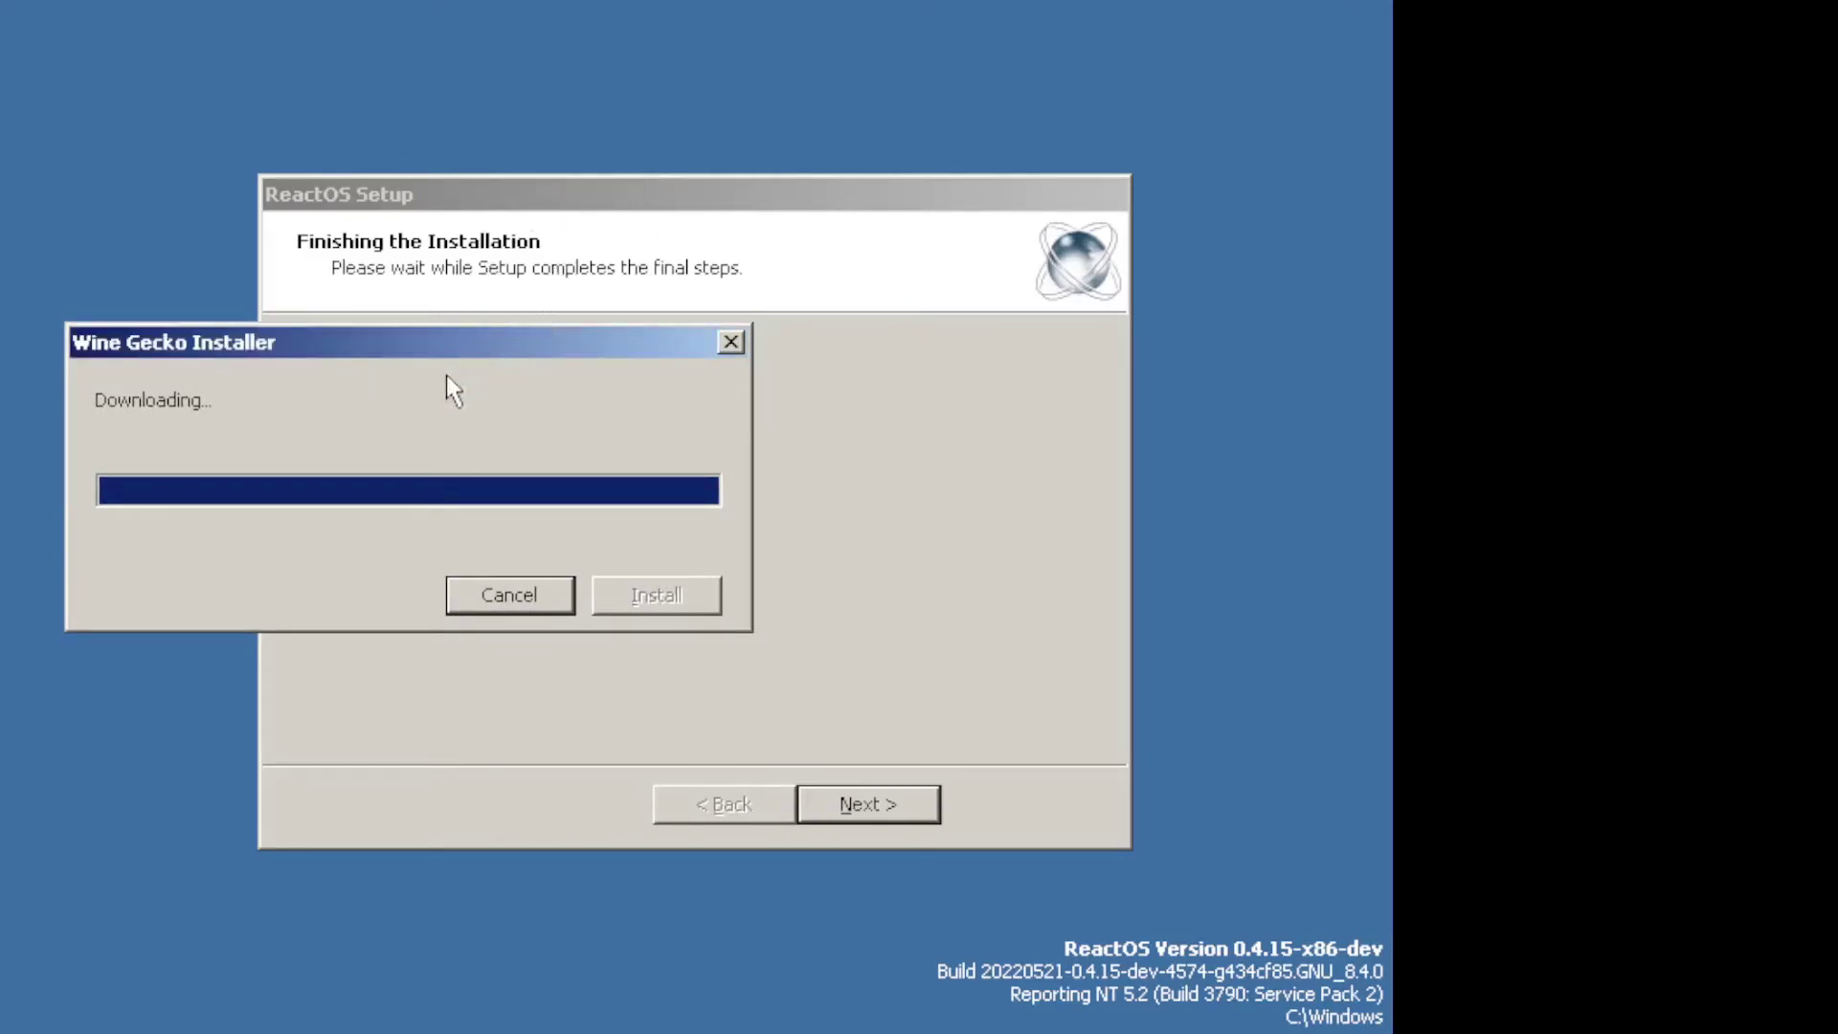
pyautogui.moveTo(450, 388); pyautogui.dragTo(464, 469)
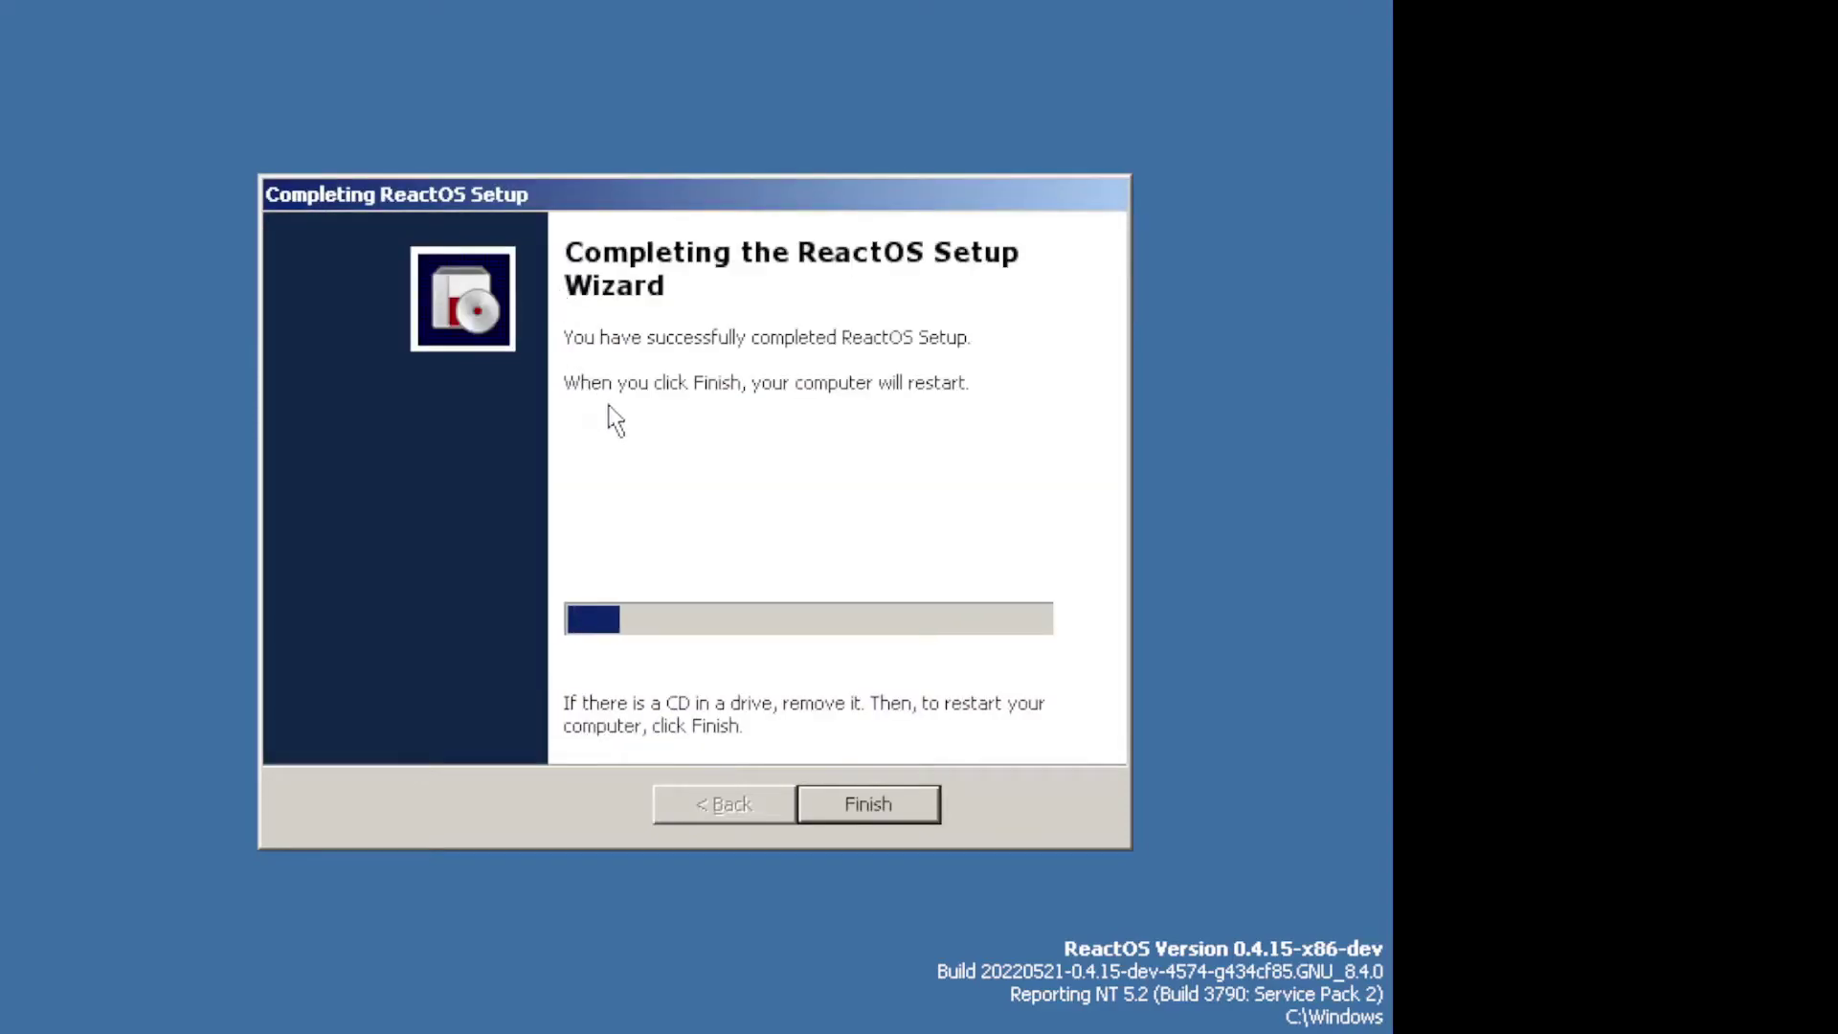
# Finish the ReactOS setup with a restart and dismiss the virtual machine's mouse integration notices.
pyautogui.click(848, 809)
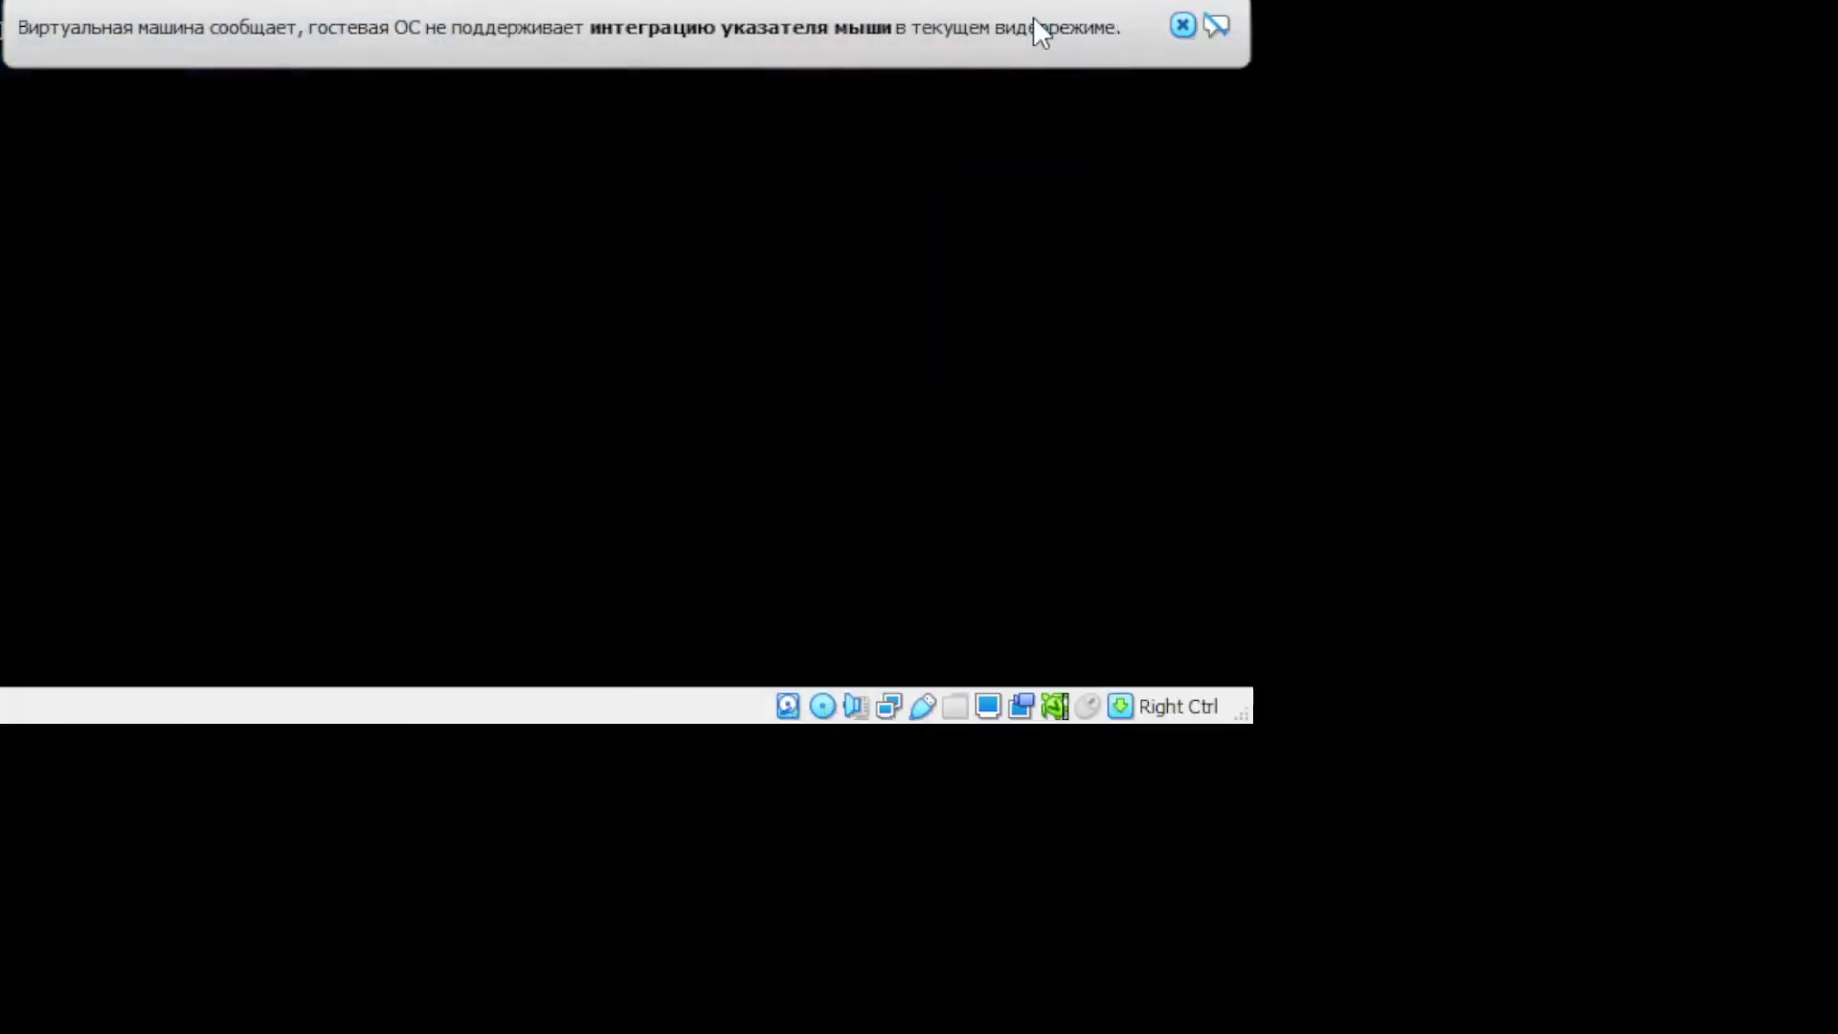
pyautogui.click(1182, 25)
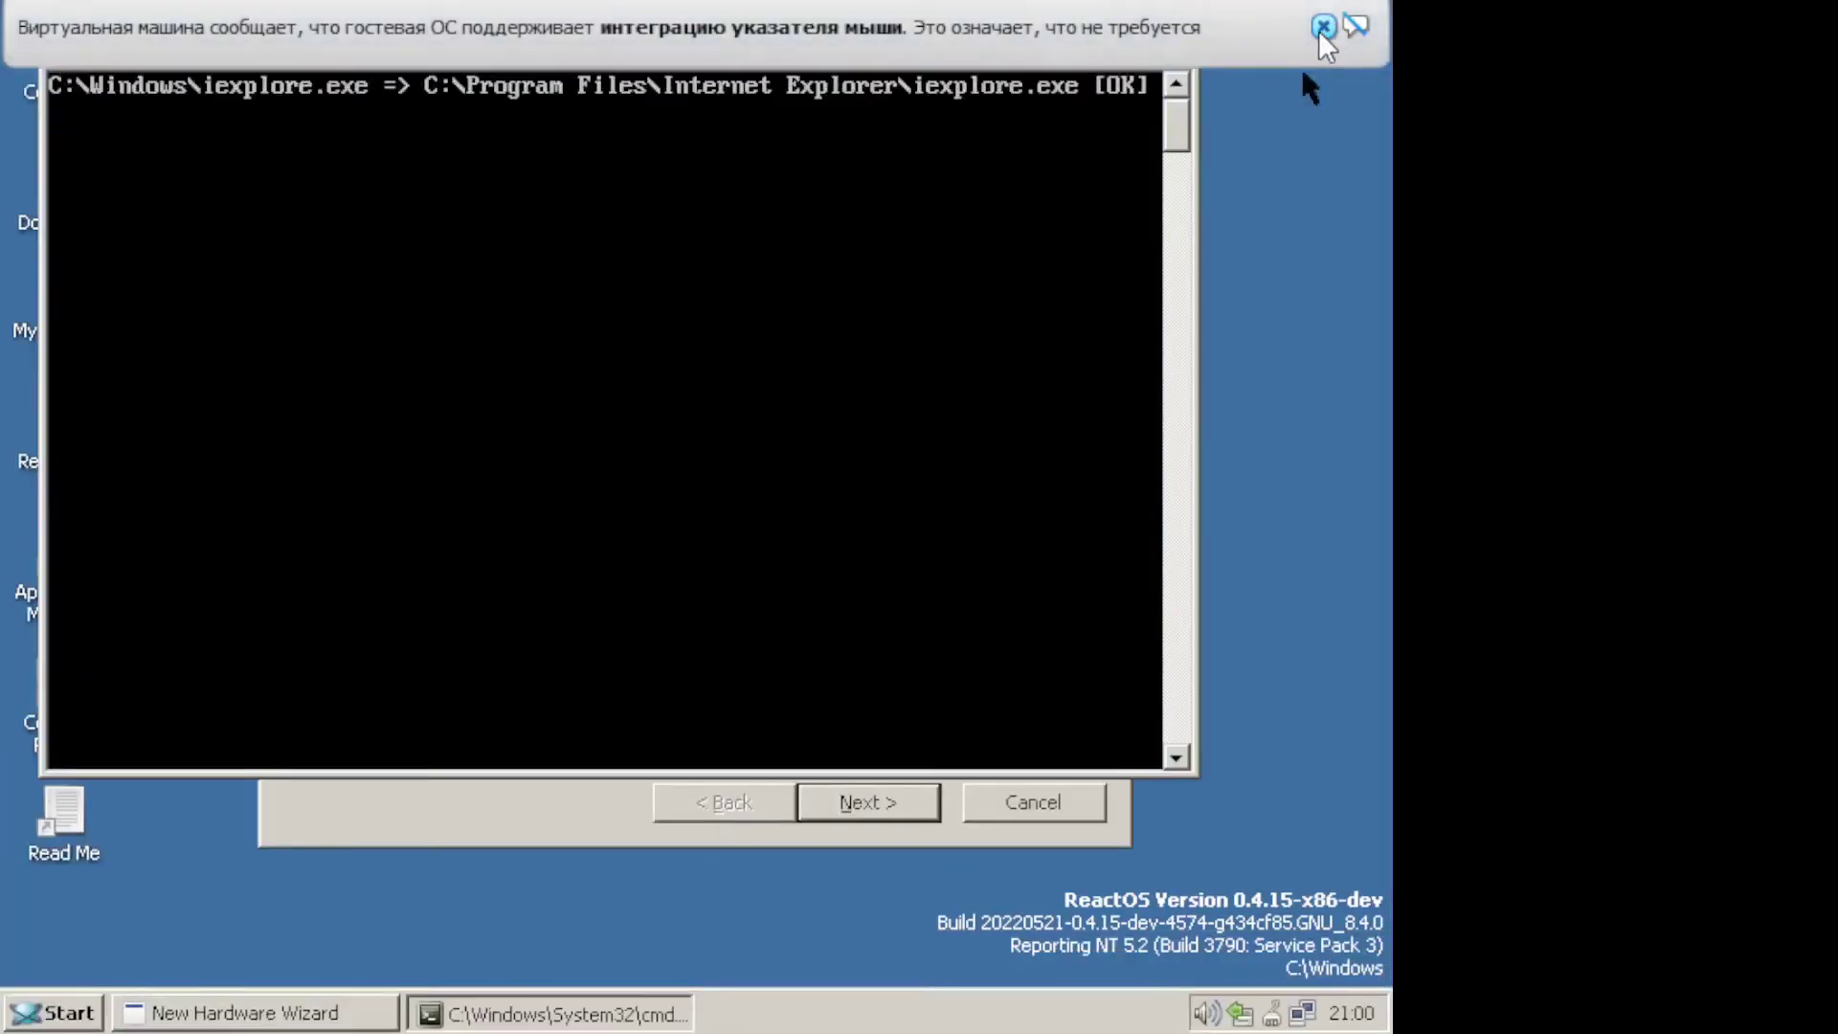
pyautogui.click(1321, 30)
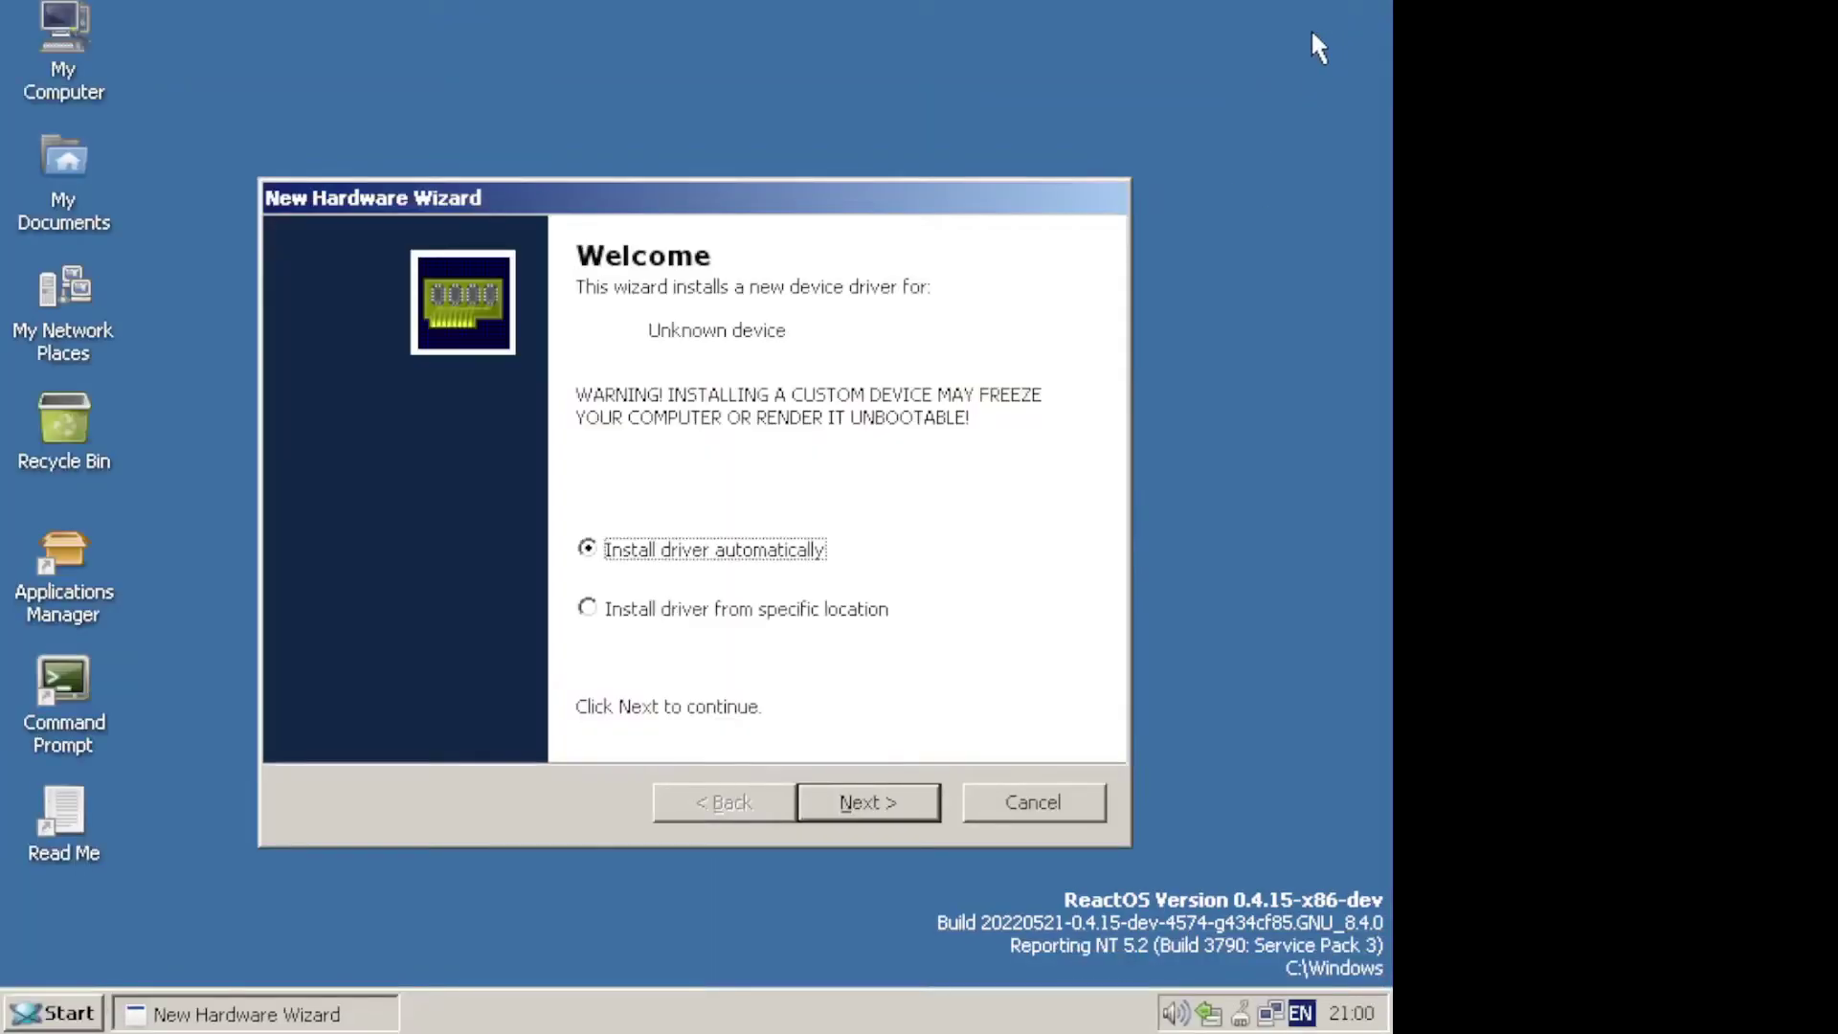
# Complete the New Hardware Wizard for the unknown device and the system device with automatic driver installation.
pyautogui.click(870, 786)
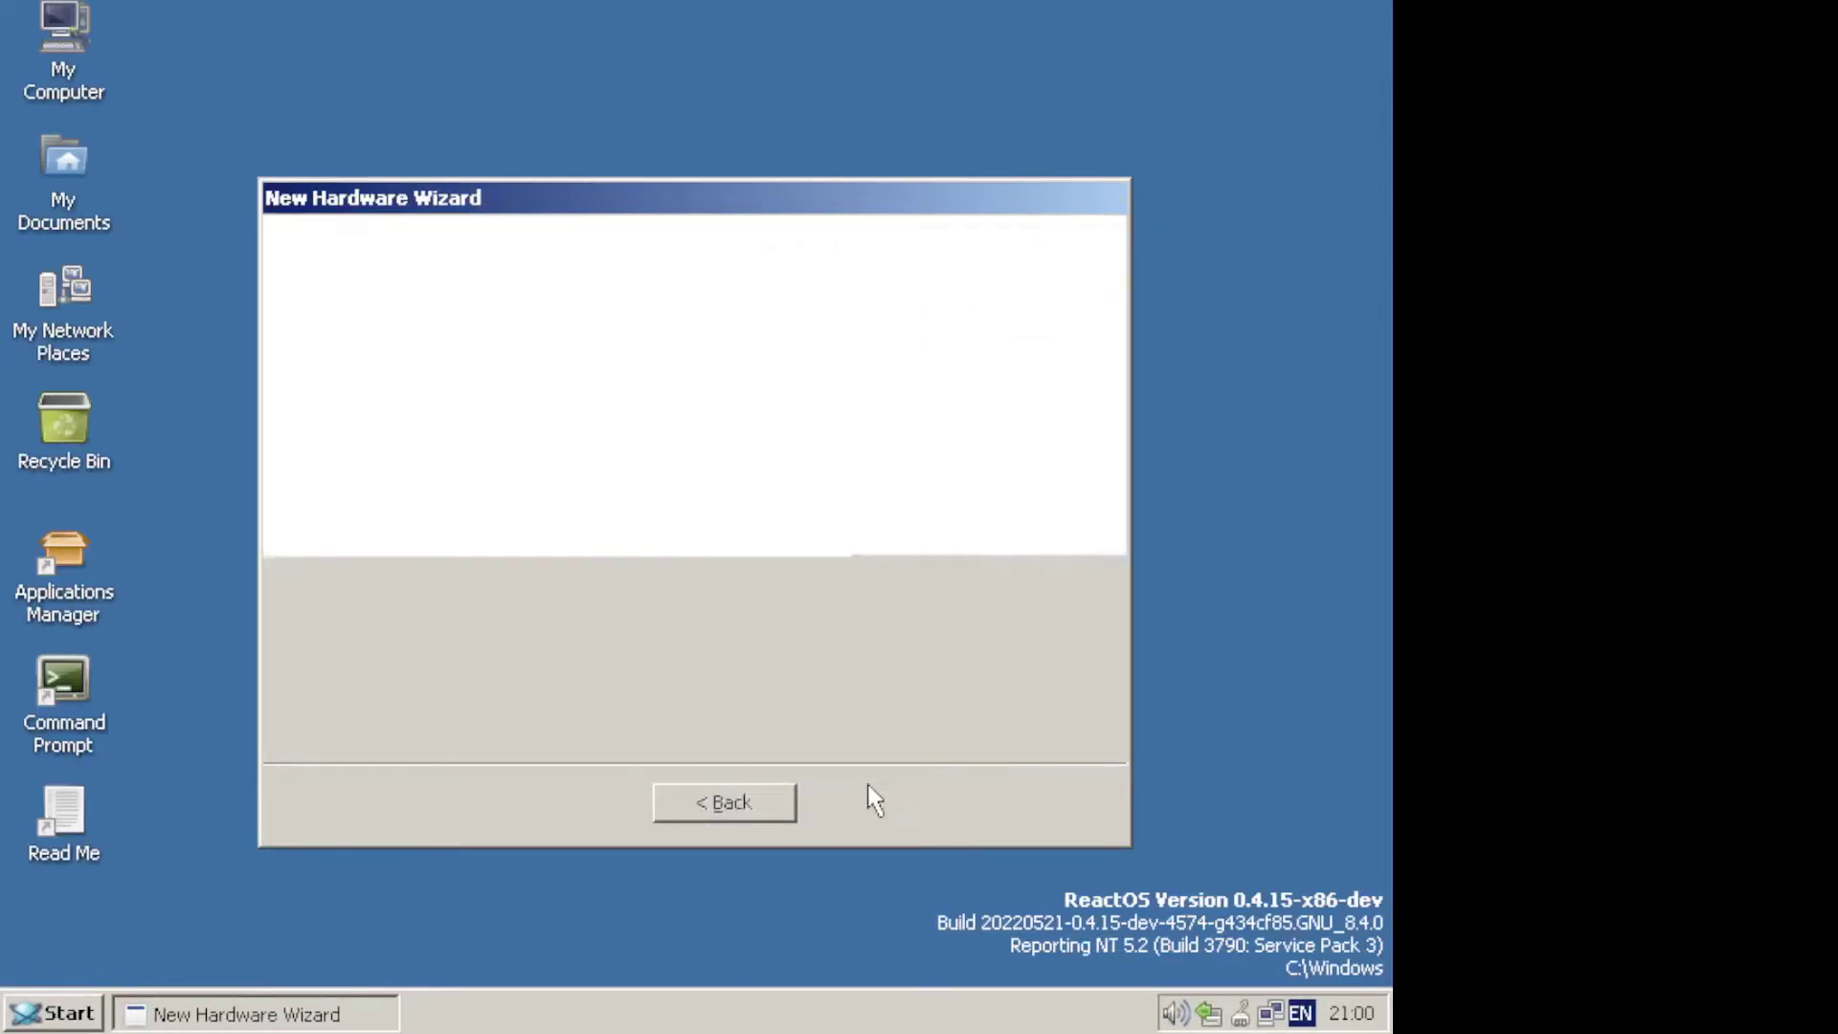
pyautogui.click(872, 800)
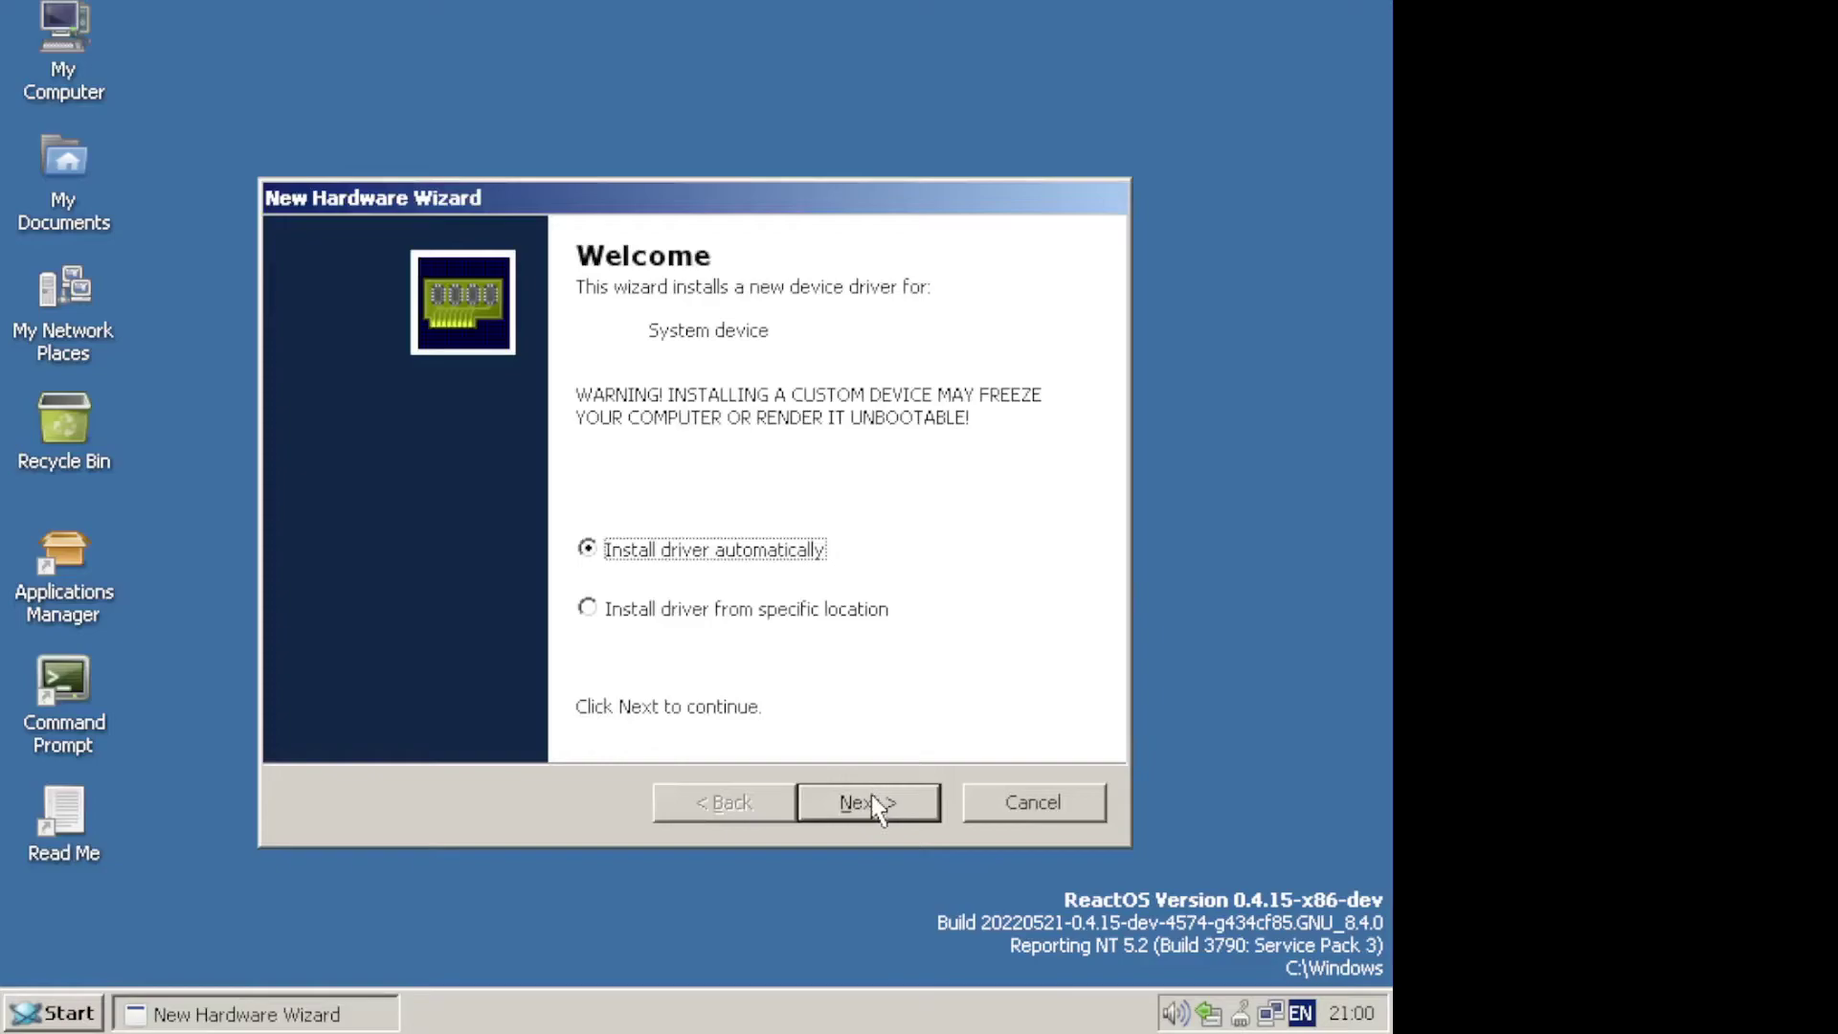
pyautogui.click(900, 812)
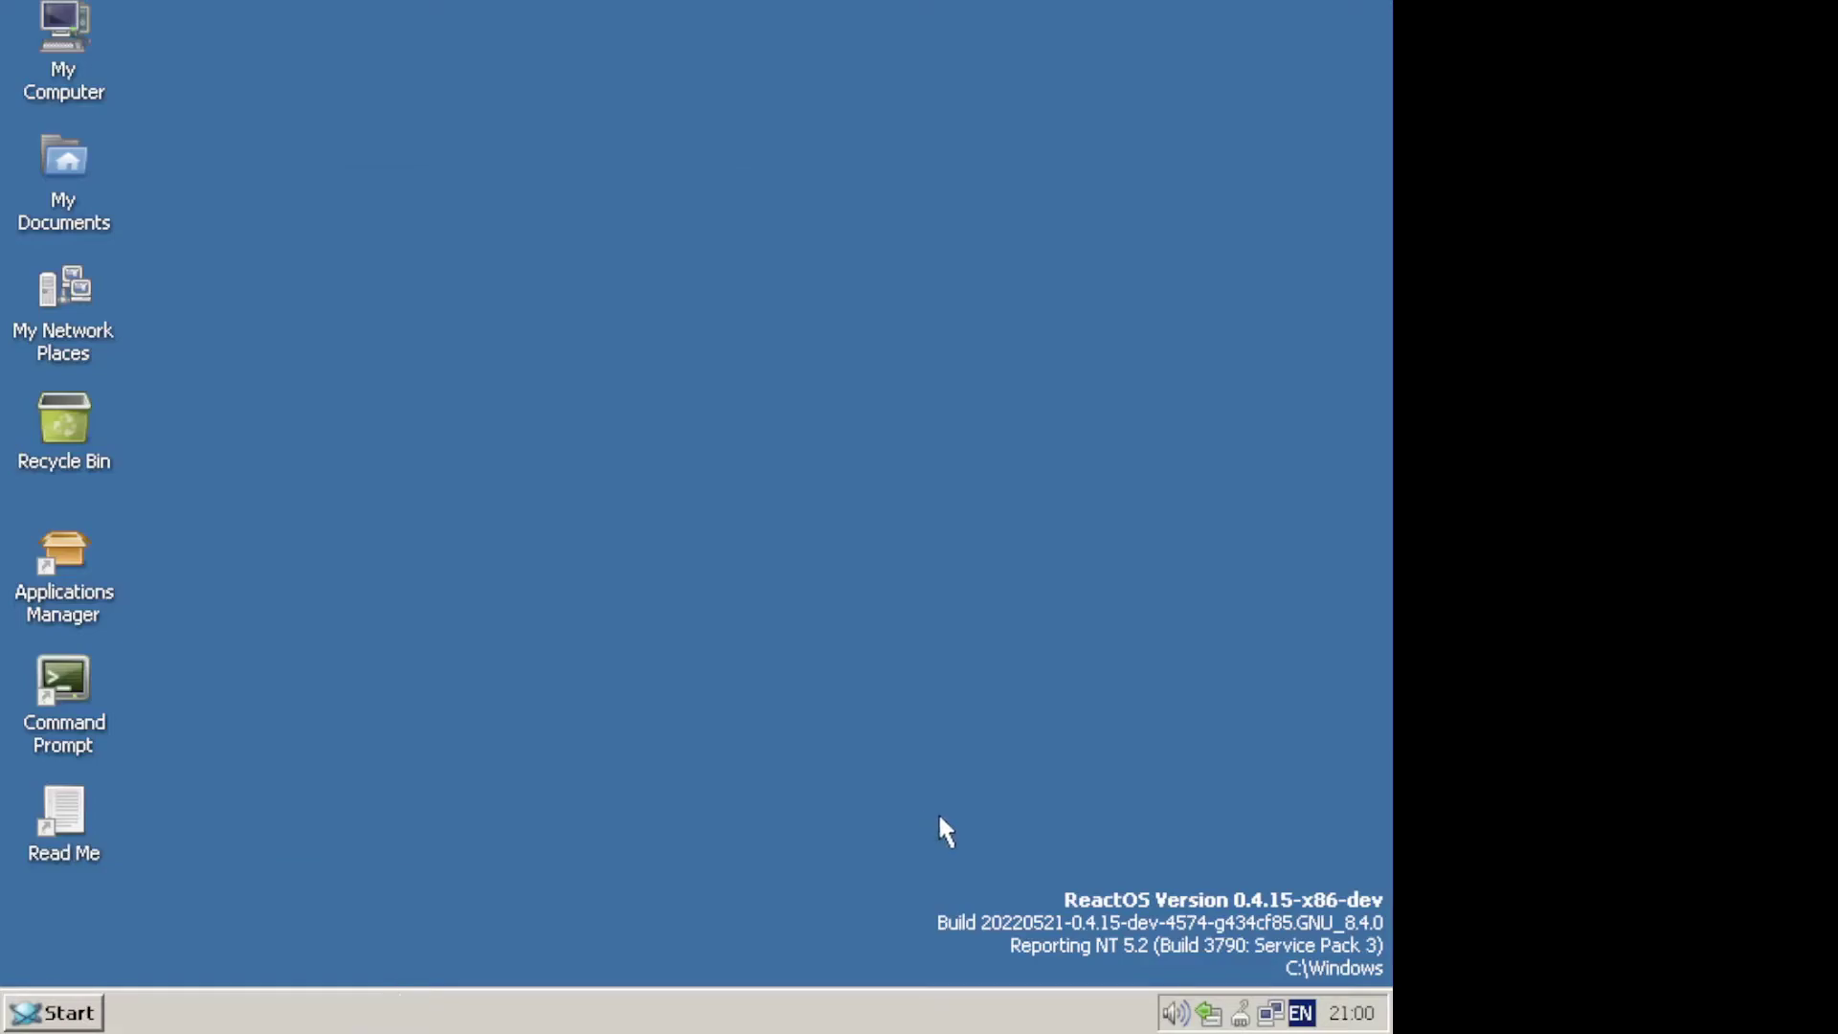
# Look at the Start menu, open My Computer and browse to the ReactOS (D:) drive.
pyautogui.moveTo(1372, 1027)
pyautogui.click(67, 1013)
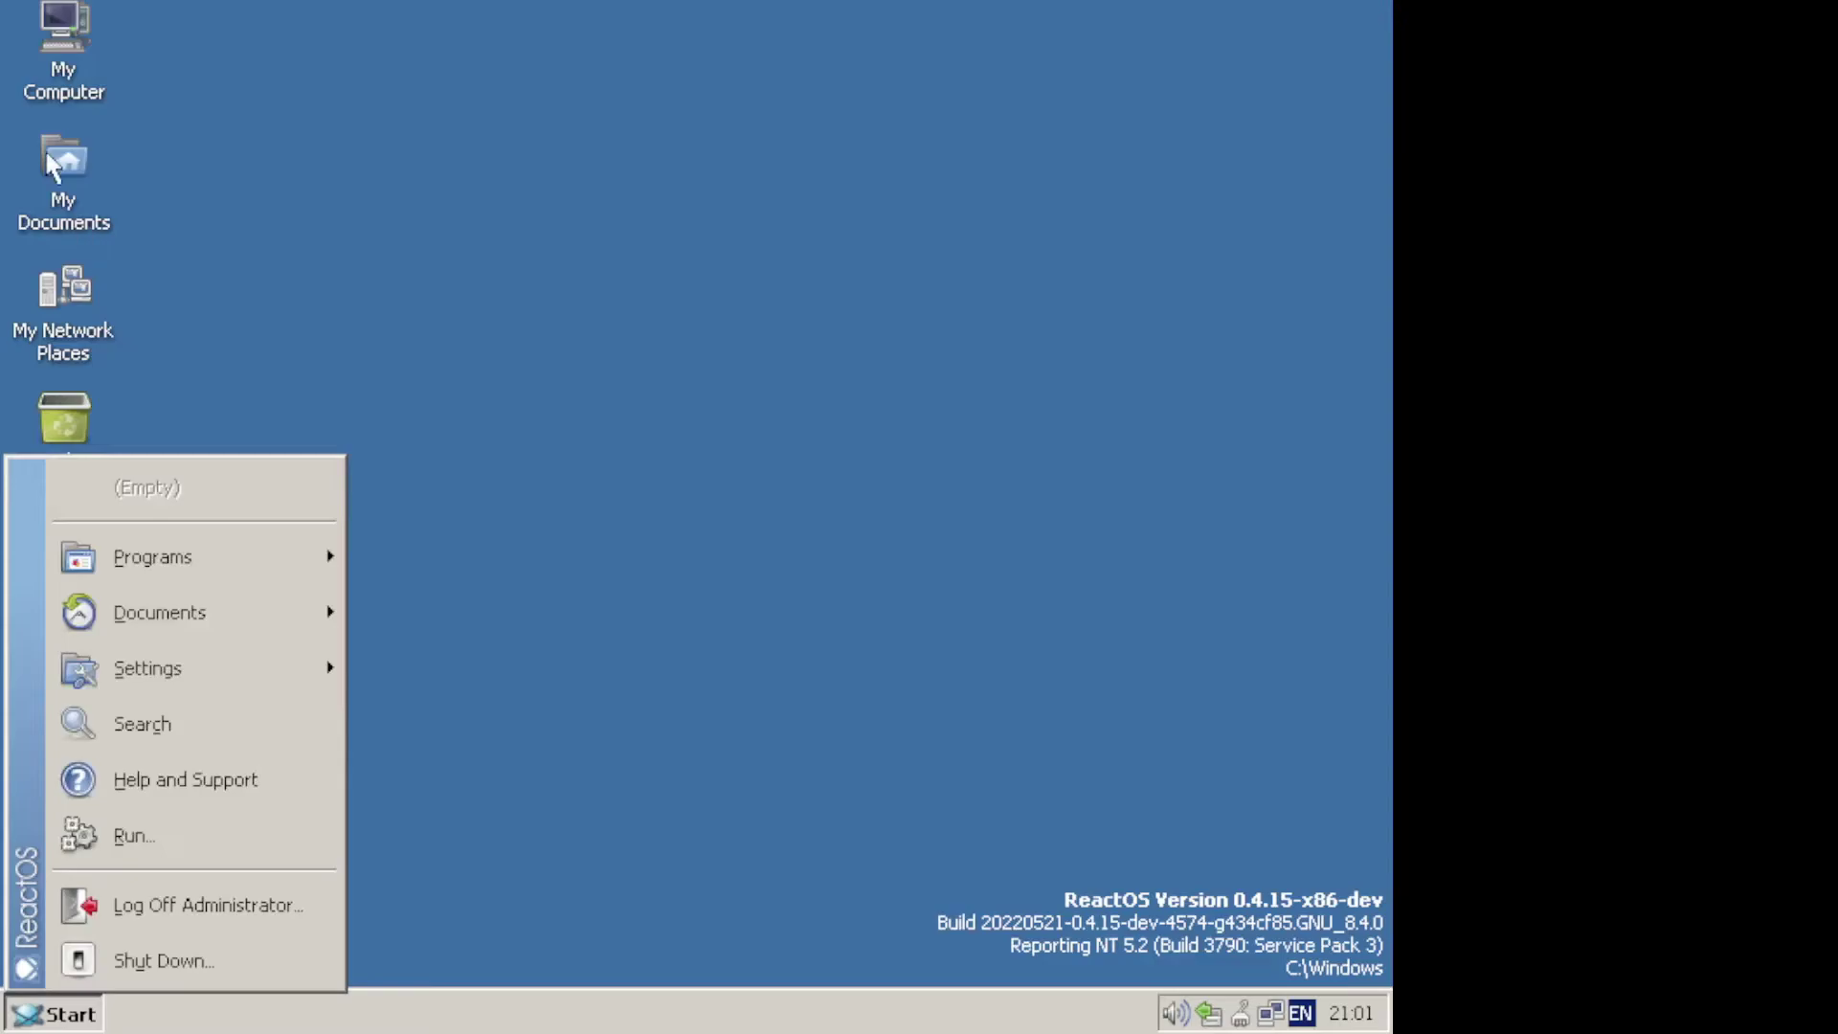
pyautogui.click(91, 86)
pyautogui.doubleClick(88, 72)
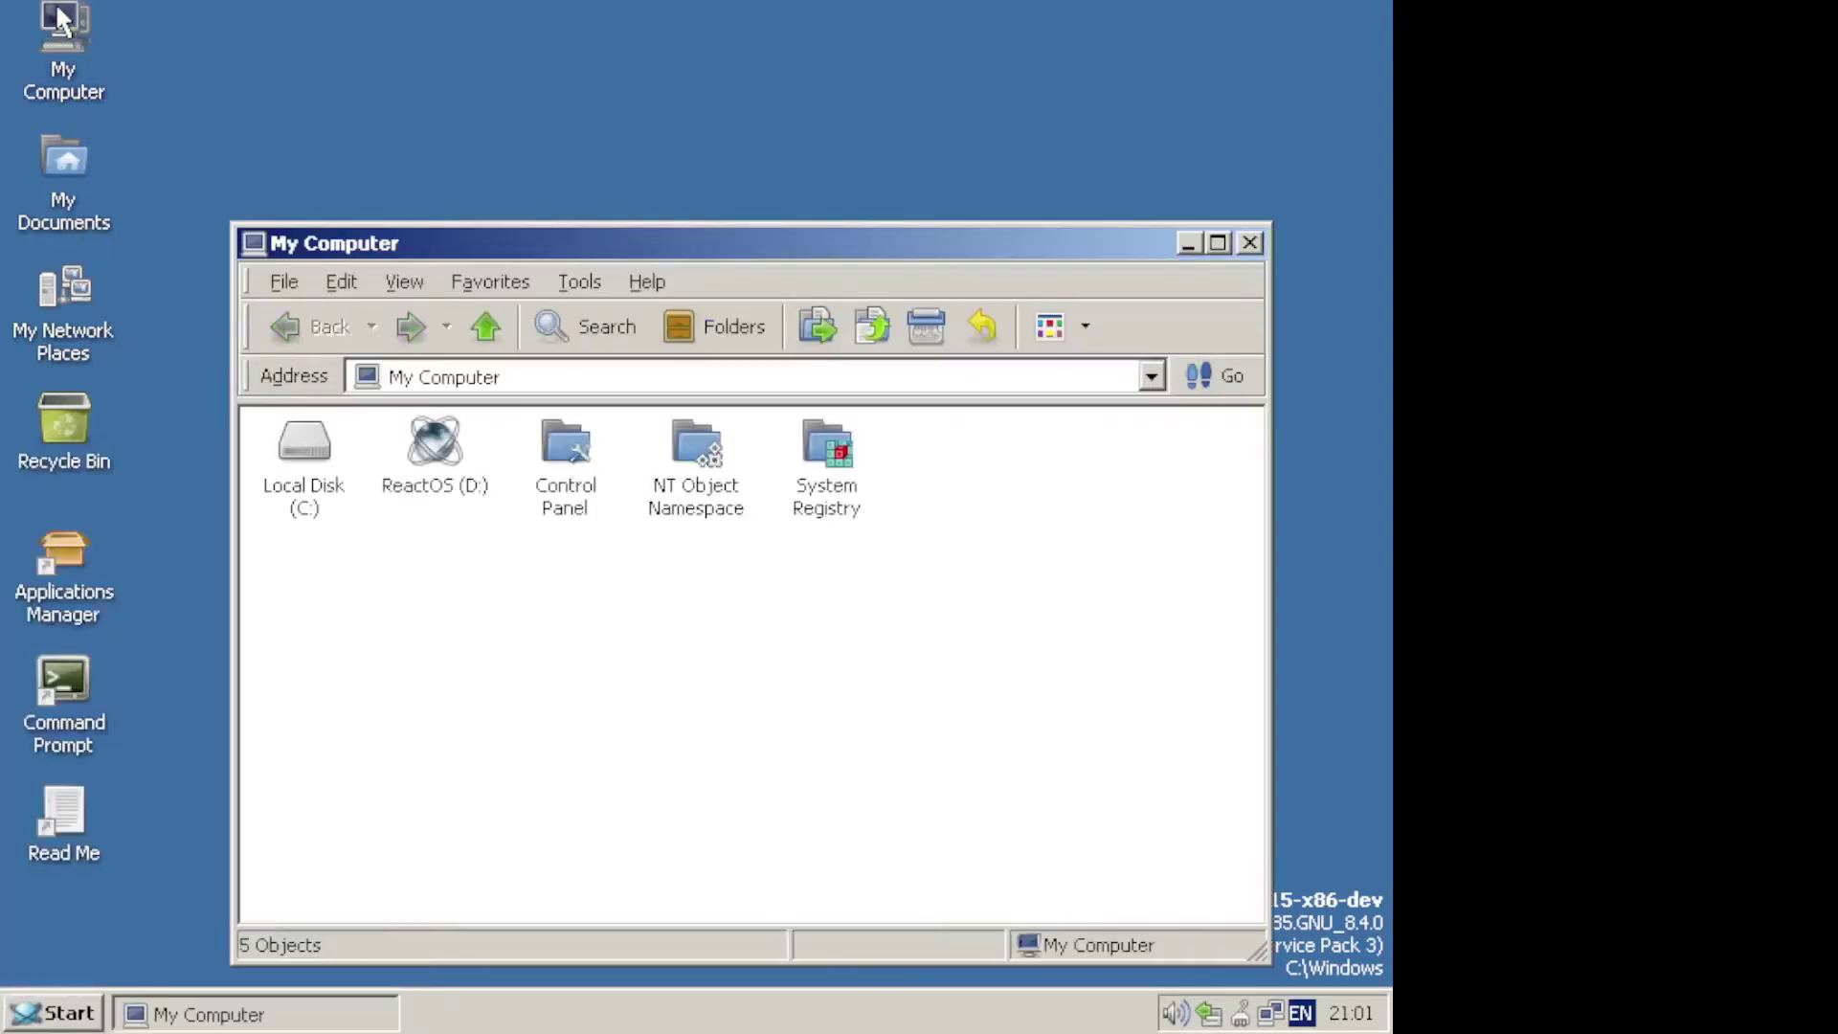
pyautogui.doubleClick(456, 442)
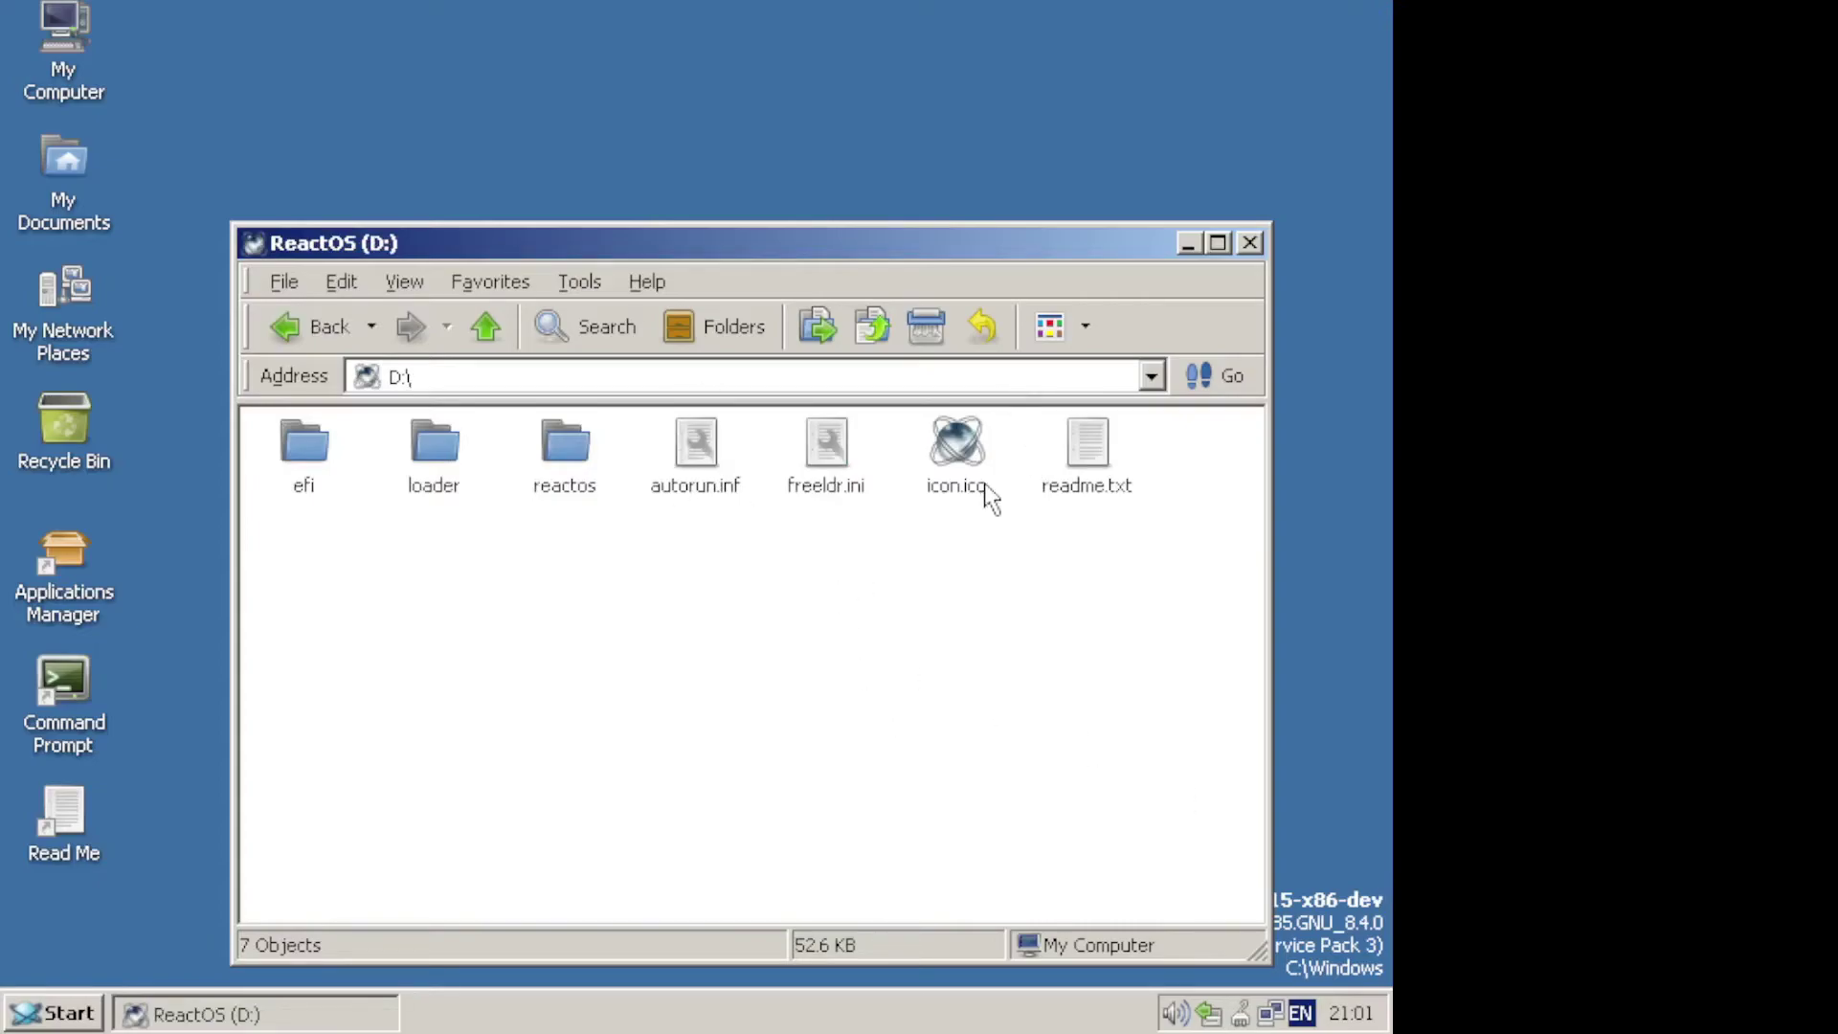
# View icon.ico from the D: drive and zoom the picture in and back out.
pyautogui.doubleClick(965, 442)
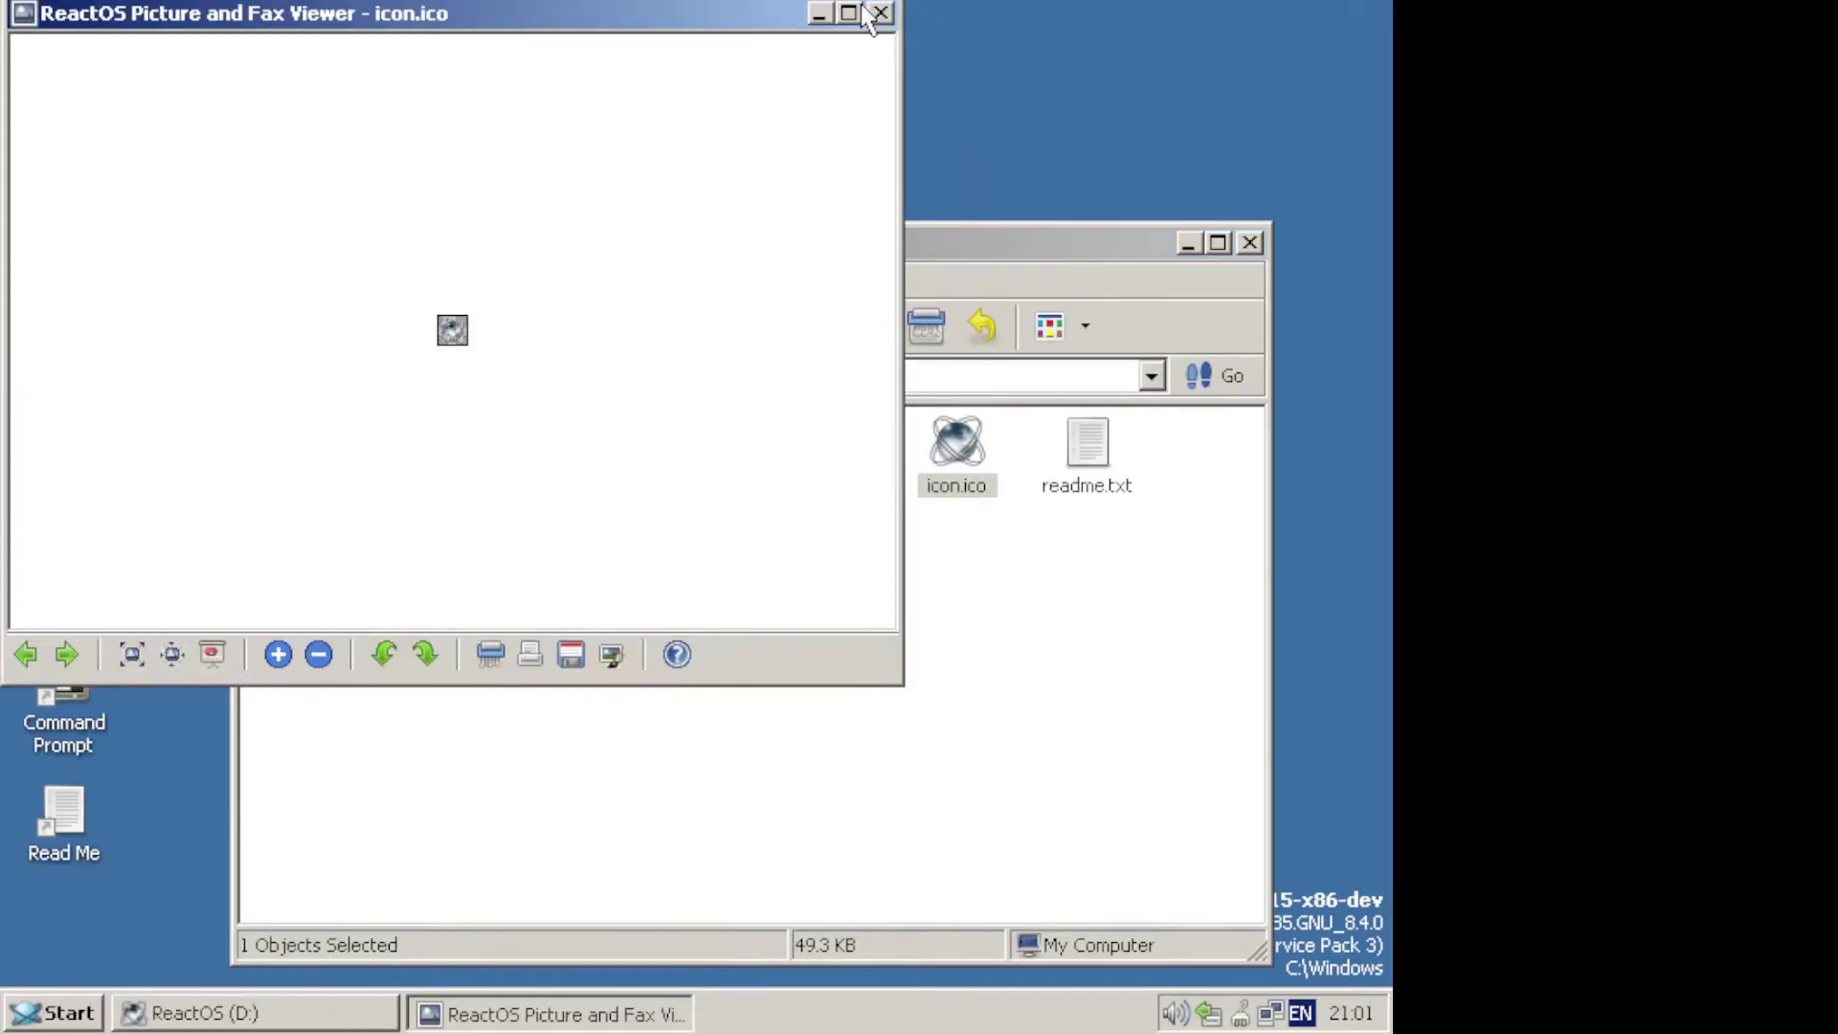
pyautogui.click(278, 655)
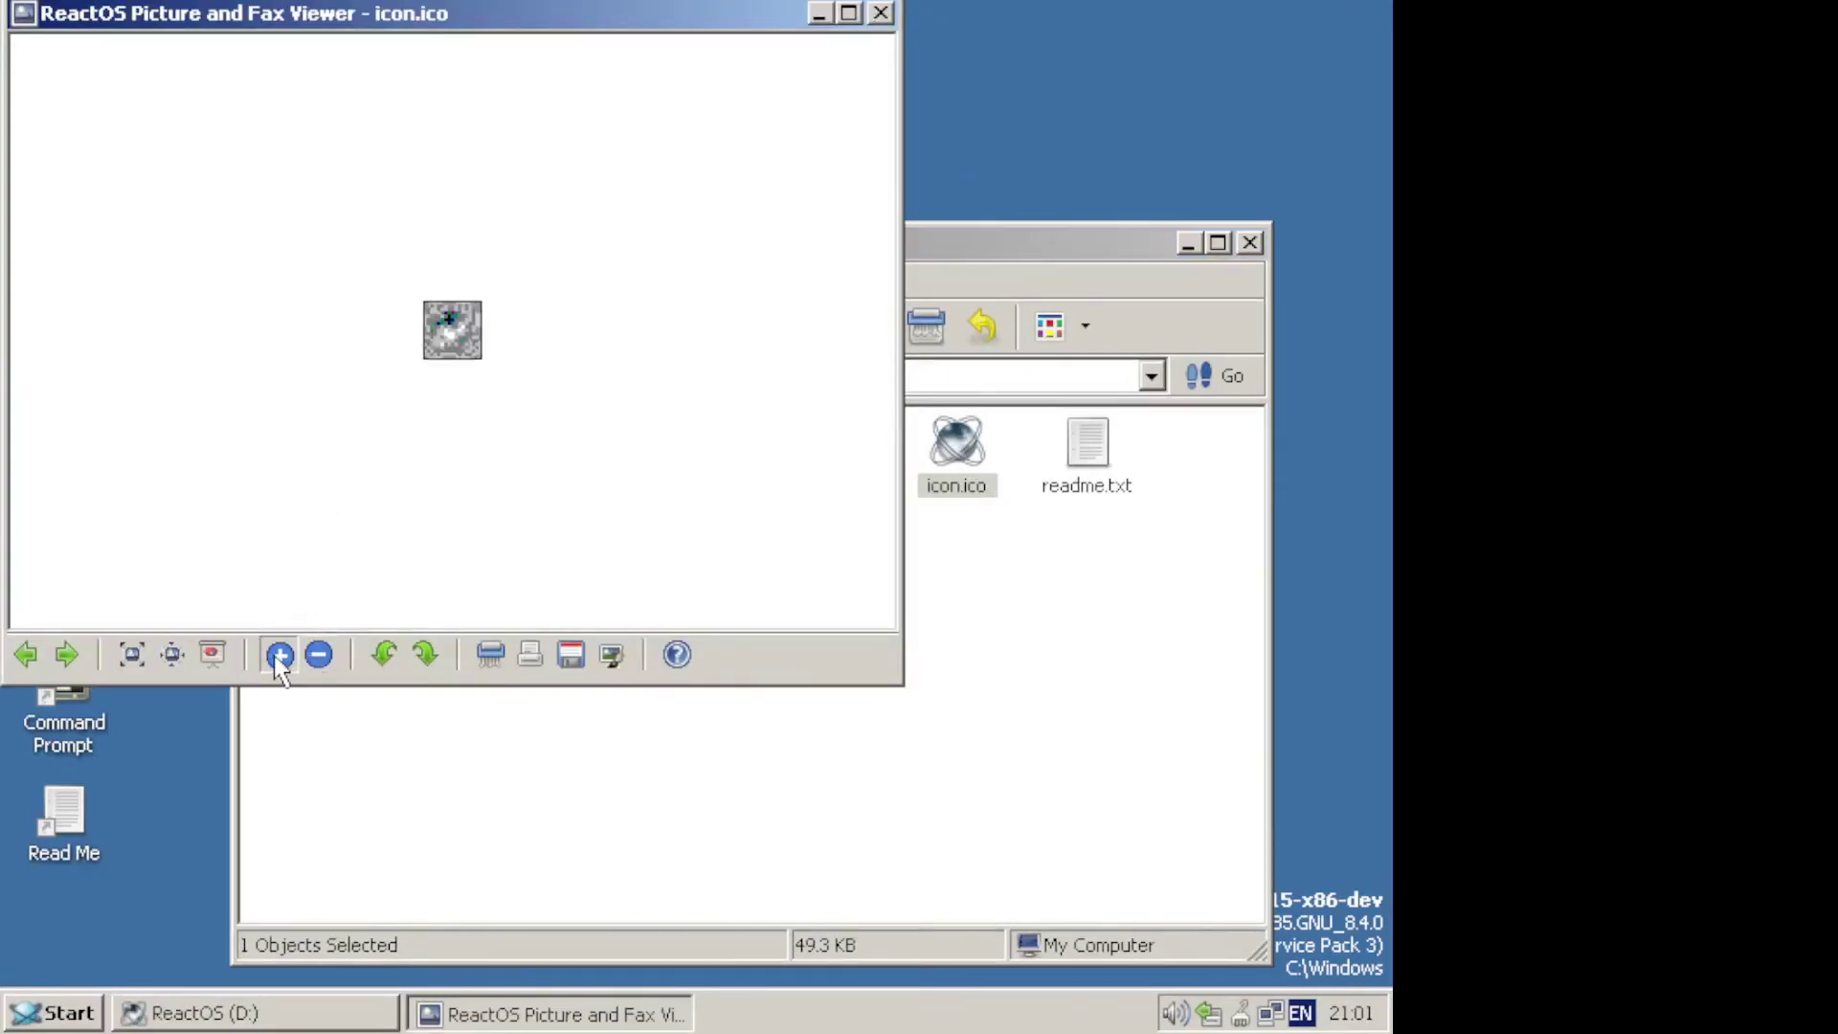
pyautogui.click(278, 655)
pyautogui.click(279, 655)
pyautogui.click(319, 655)
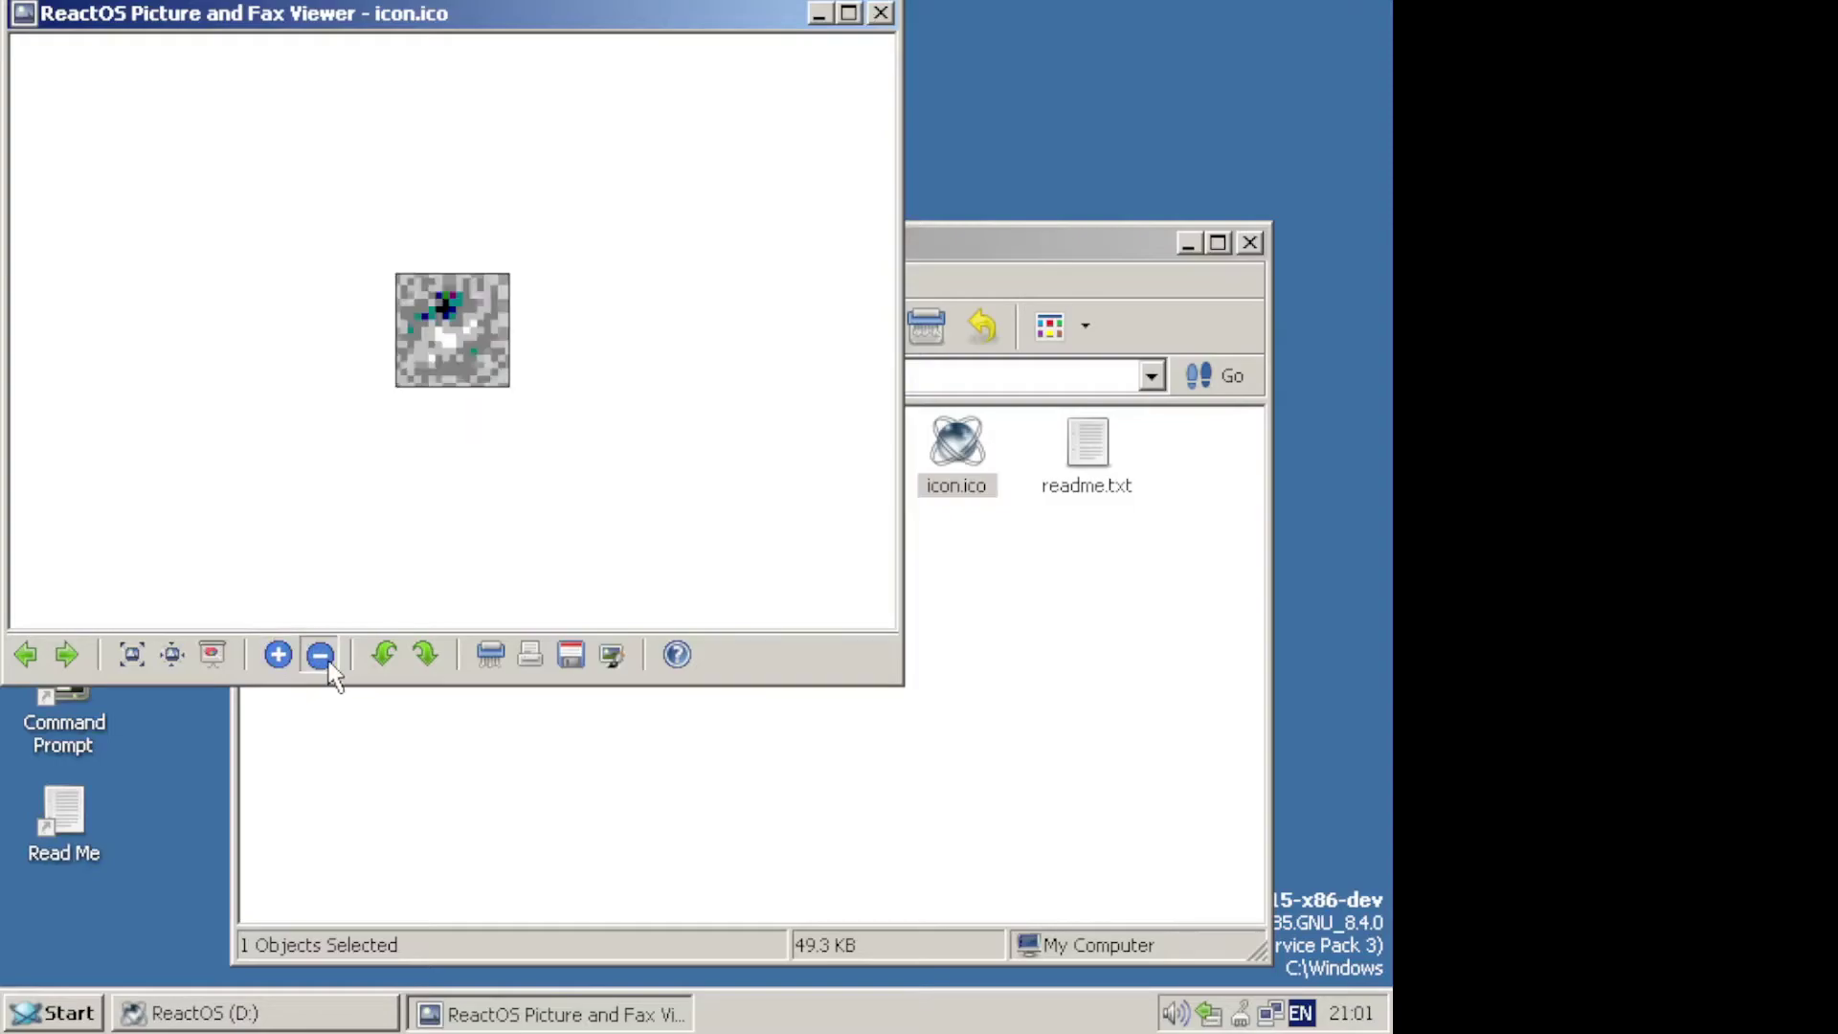
pyautogui.click(319, 655)
pyautogui.click(318, 655)
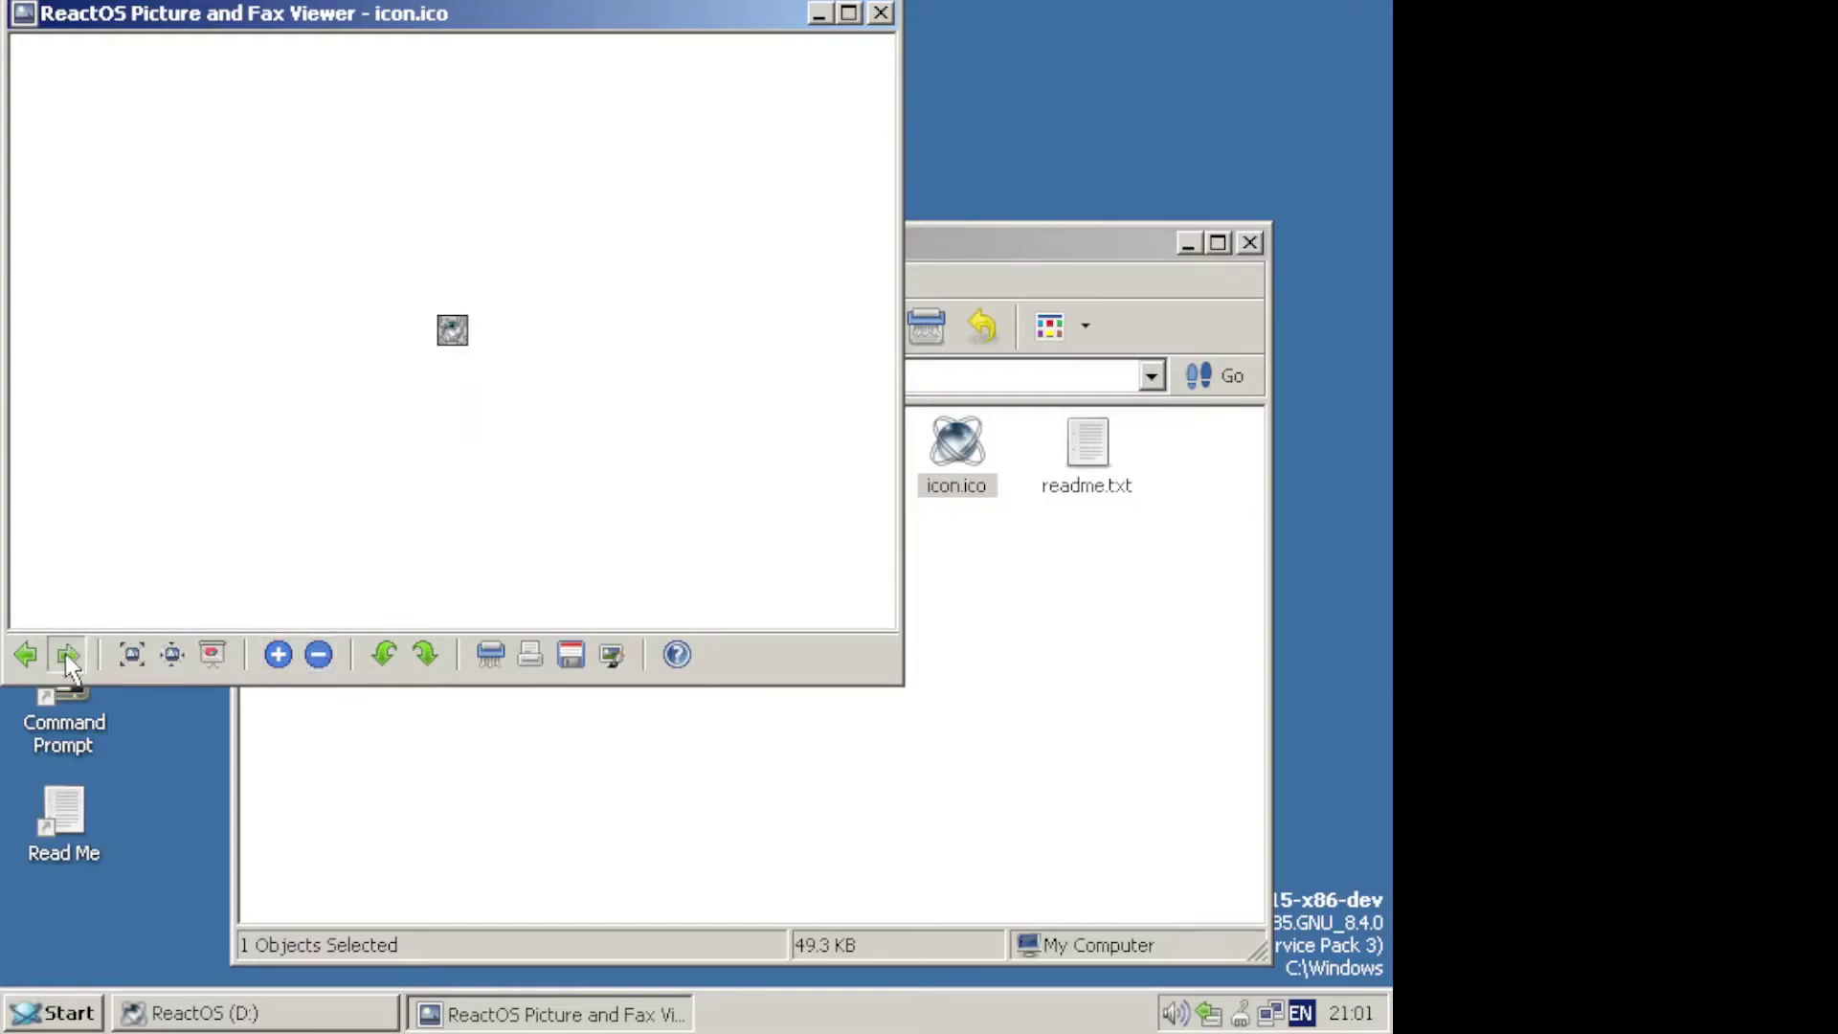
pyautogui.click(156, 655)
# Look at the picture viewer's Save As dialog, cancel it without saving and close the viewer.
pyautogui.click(572, 654)
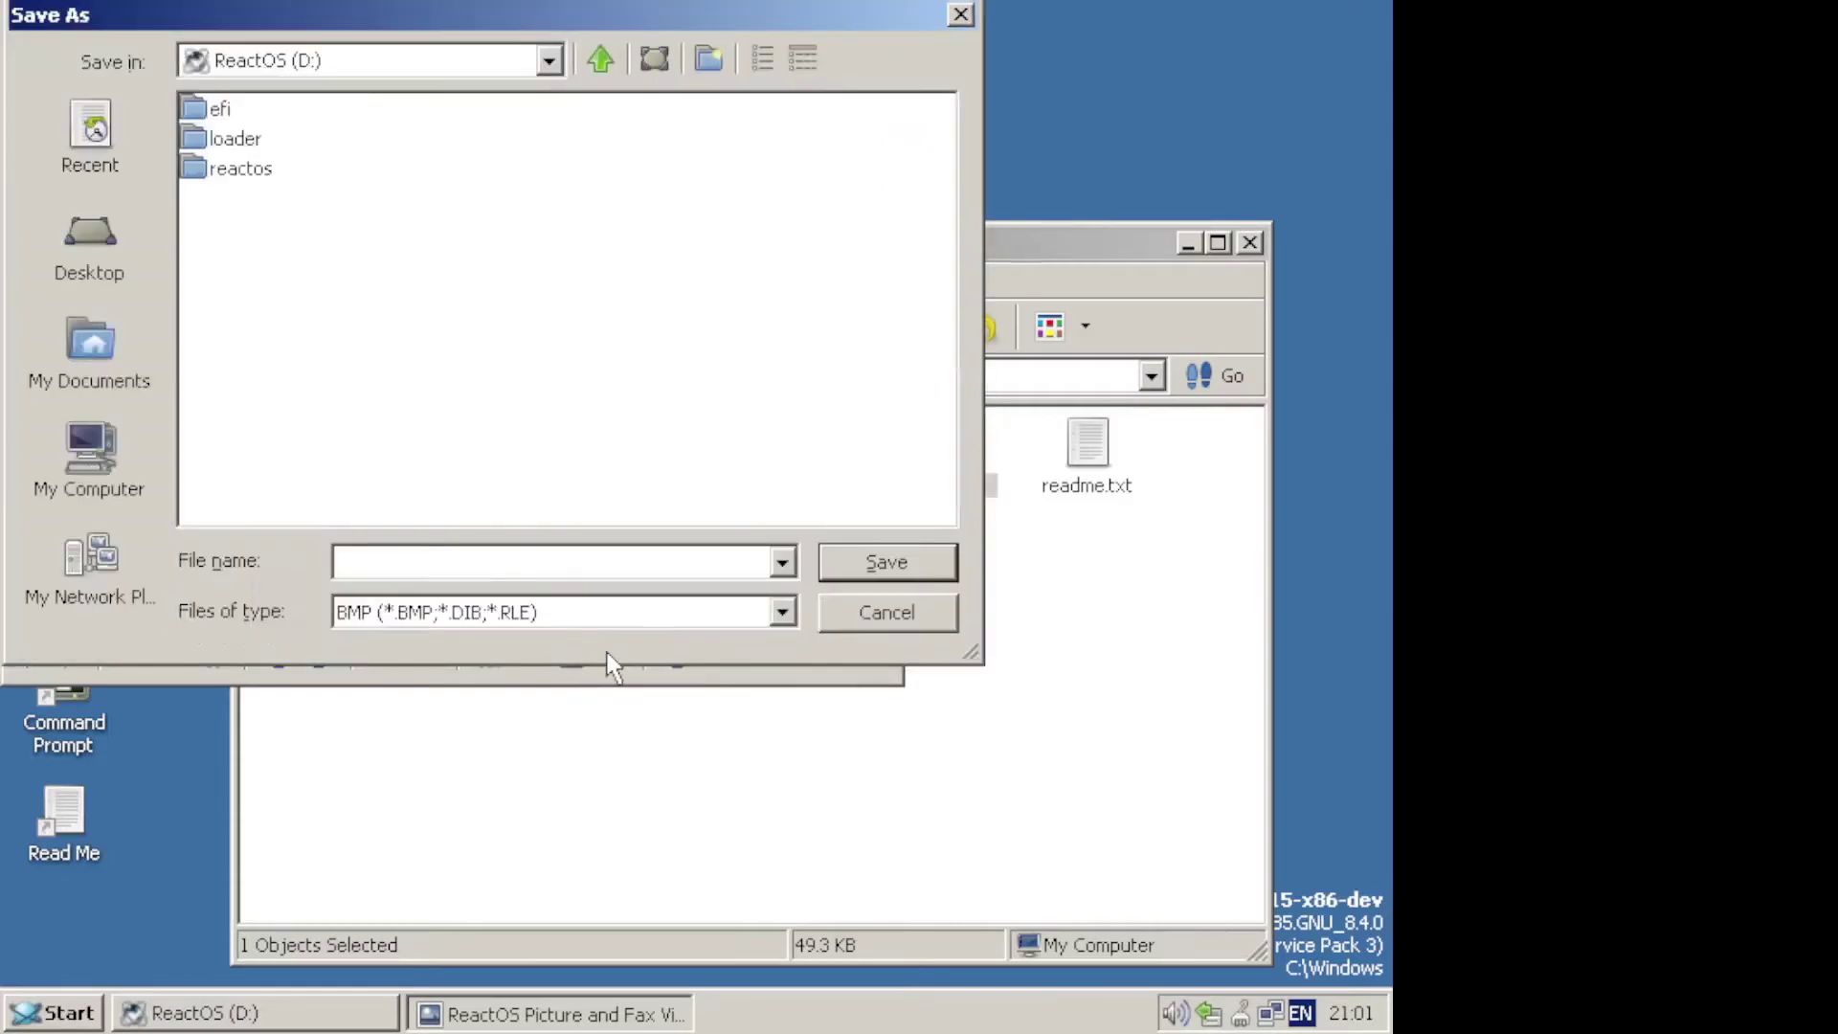
pyautogui.click(876, 615)
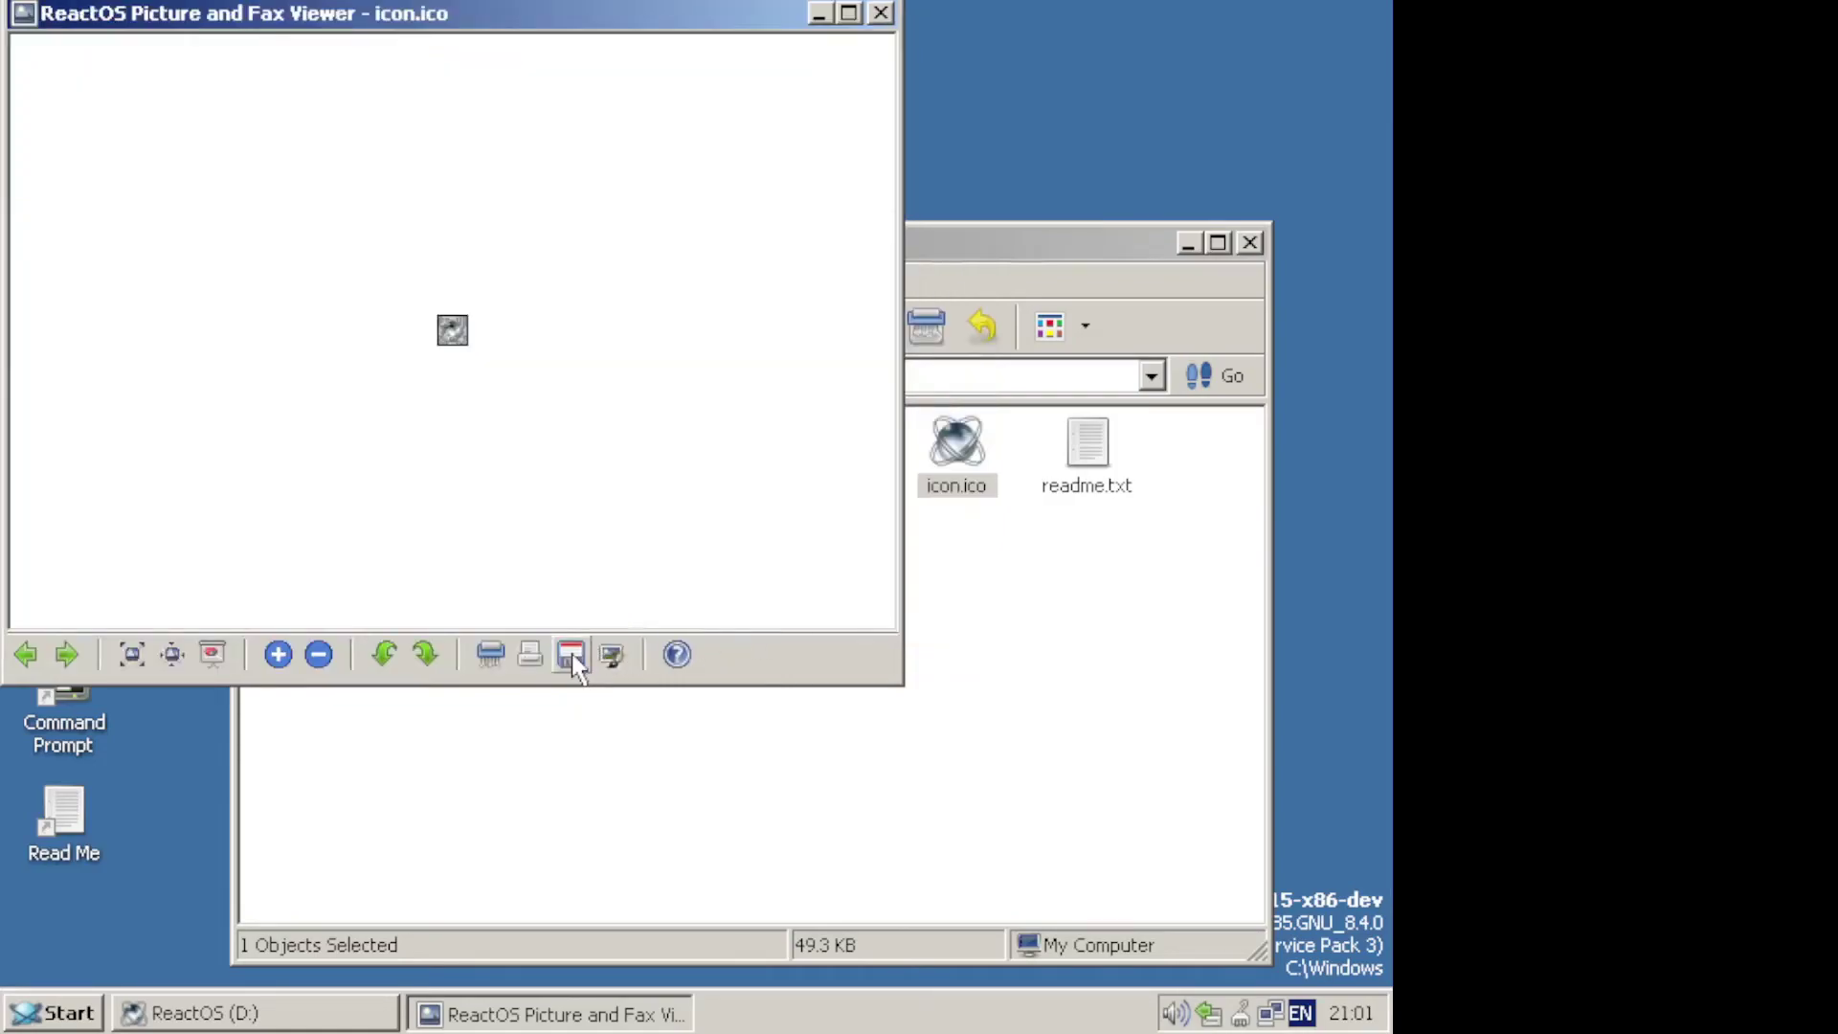
pyautogui.click(879, 13)
# View autorun.inf in Notepad, close it and open the reactos folder on the D: drive.
pyautogui.doubleClick(720, 478)
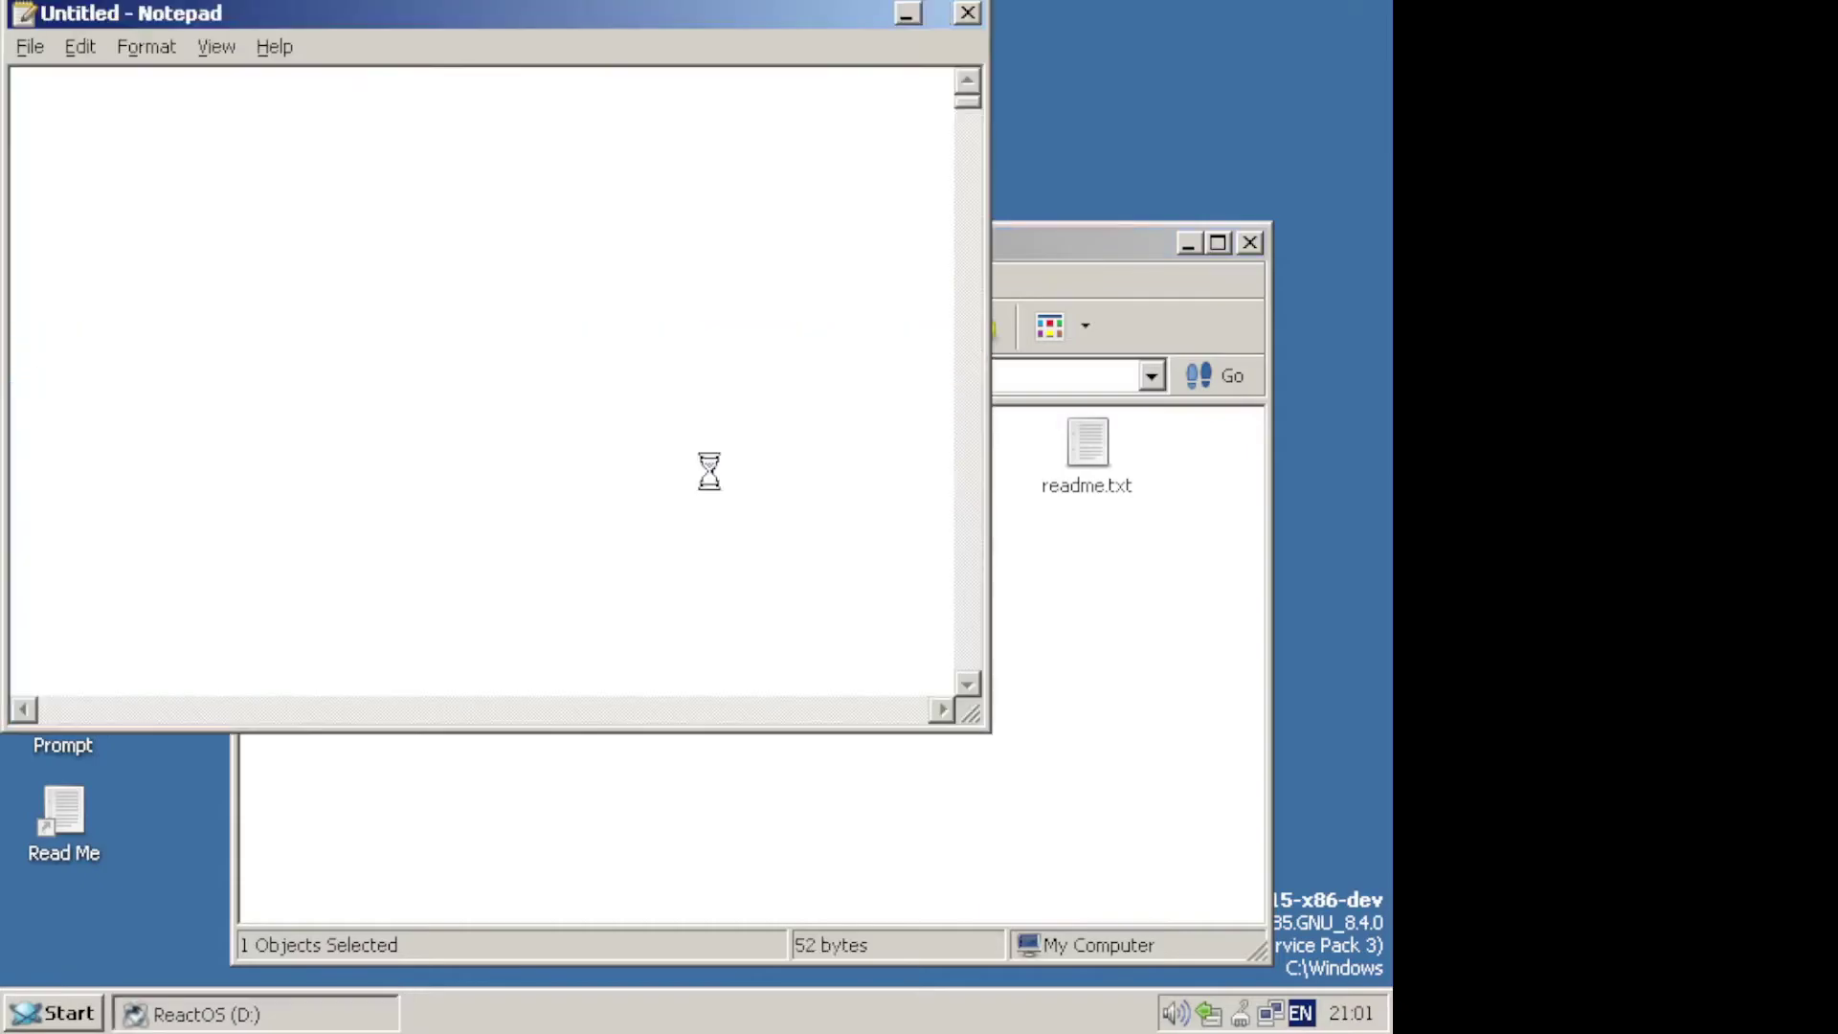
pyautogui.click(968, 13)
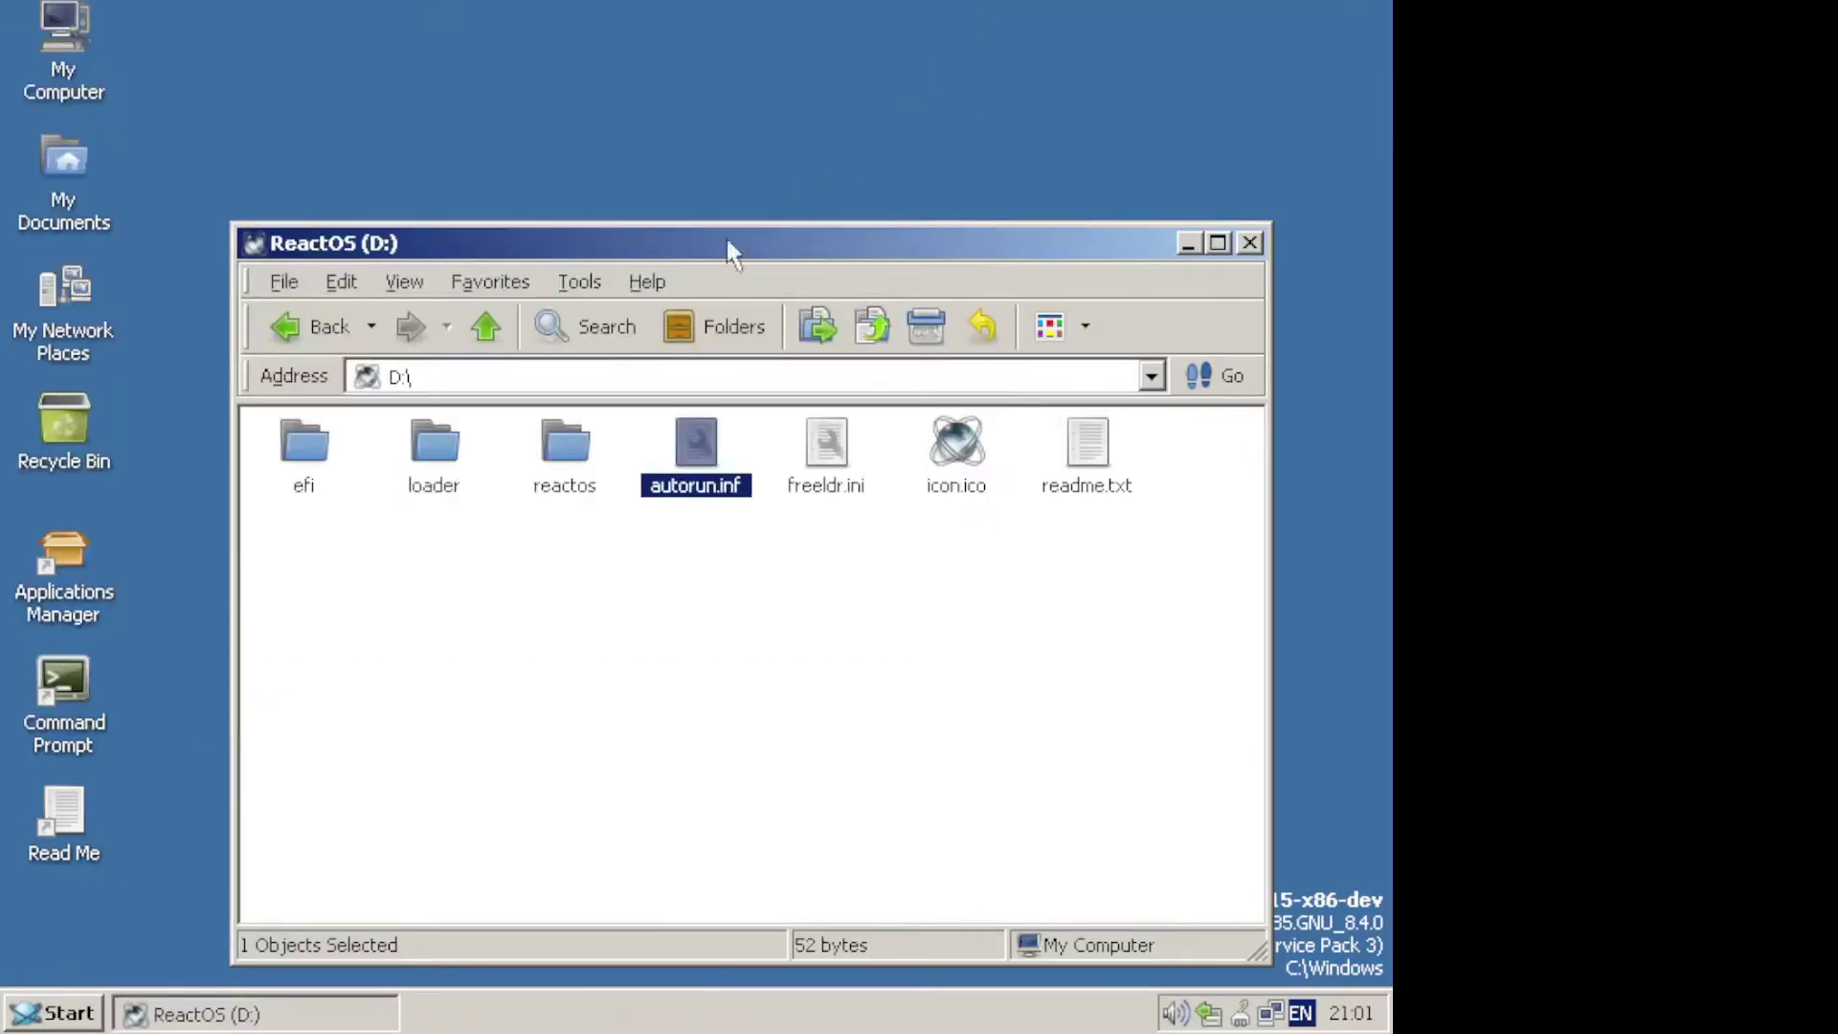
pyautogui.doubleClick(560, 443)
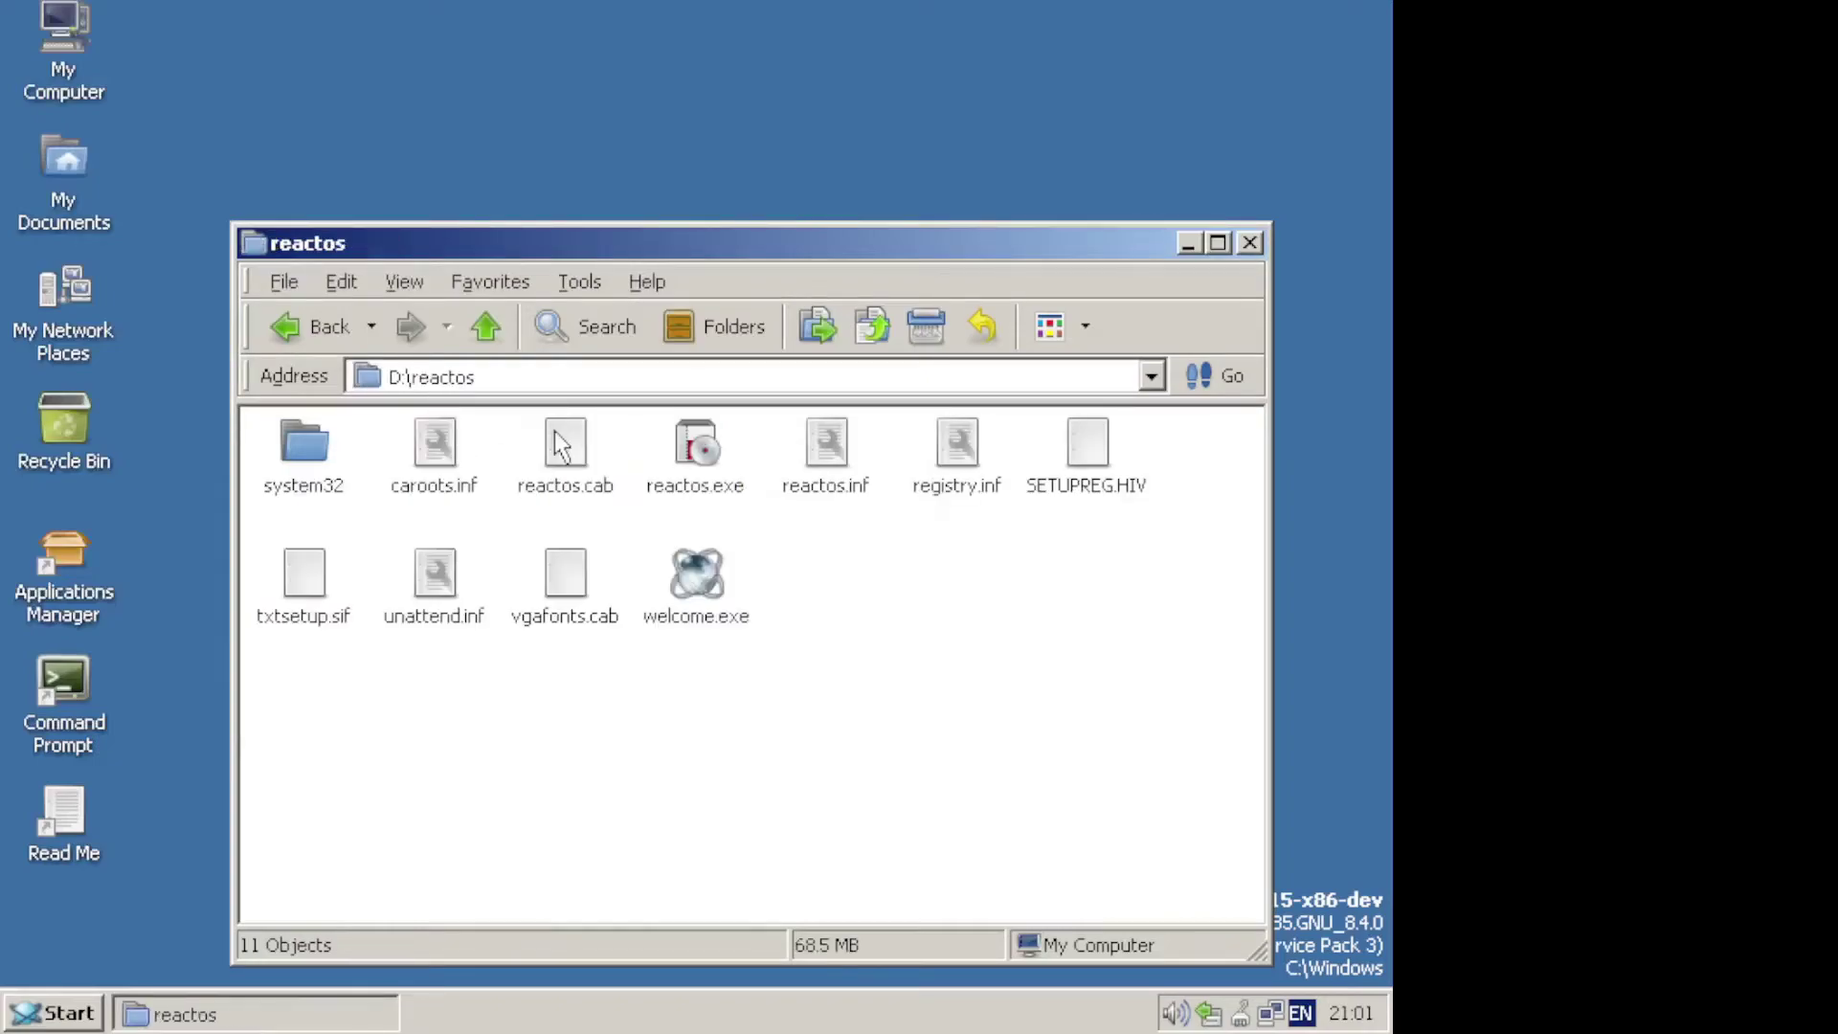
# Run welcome.exe, browse the CD from its welcome screen, and close both windows.
pyautogui.doubleClick(706, 595)
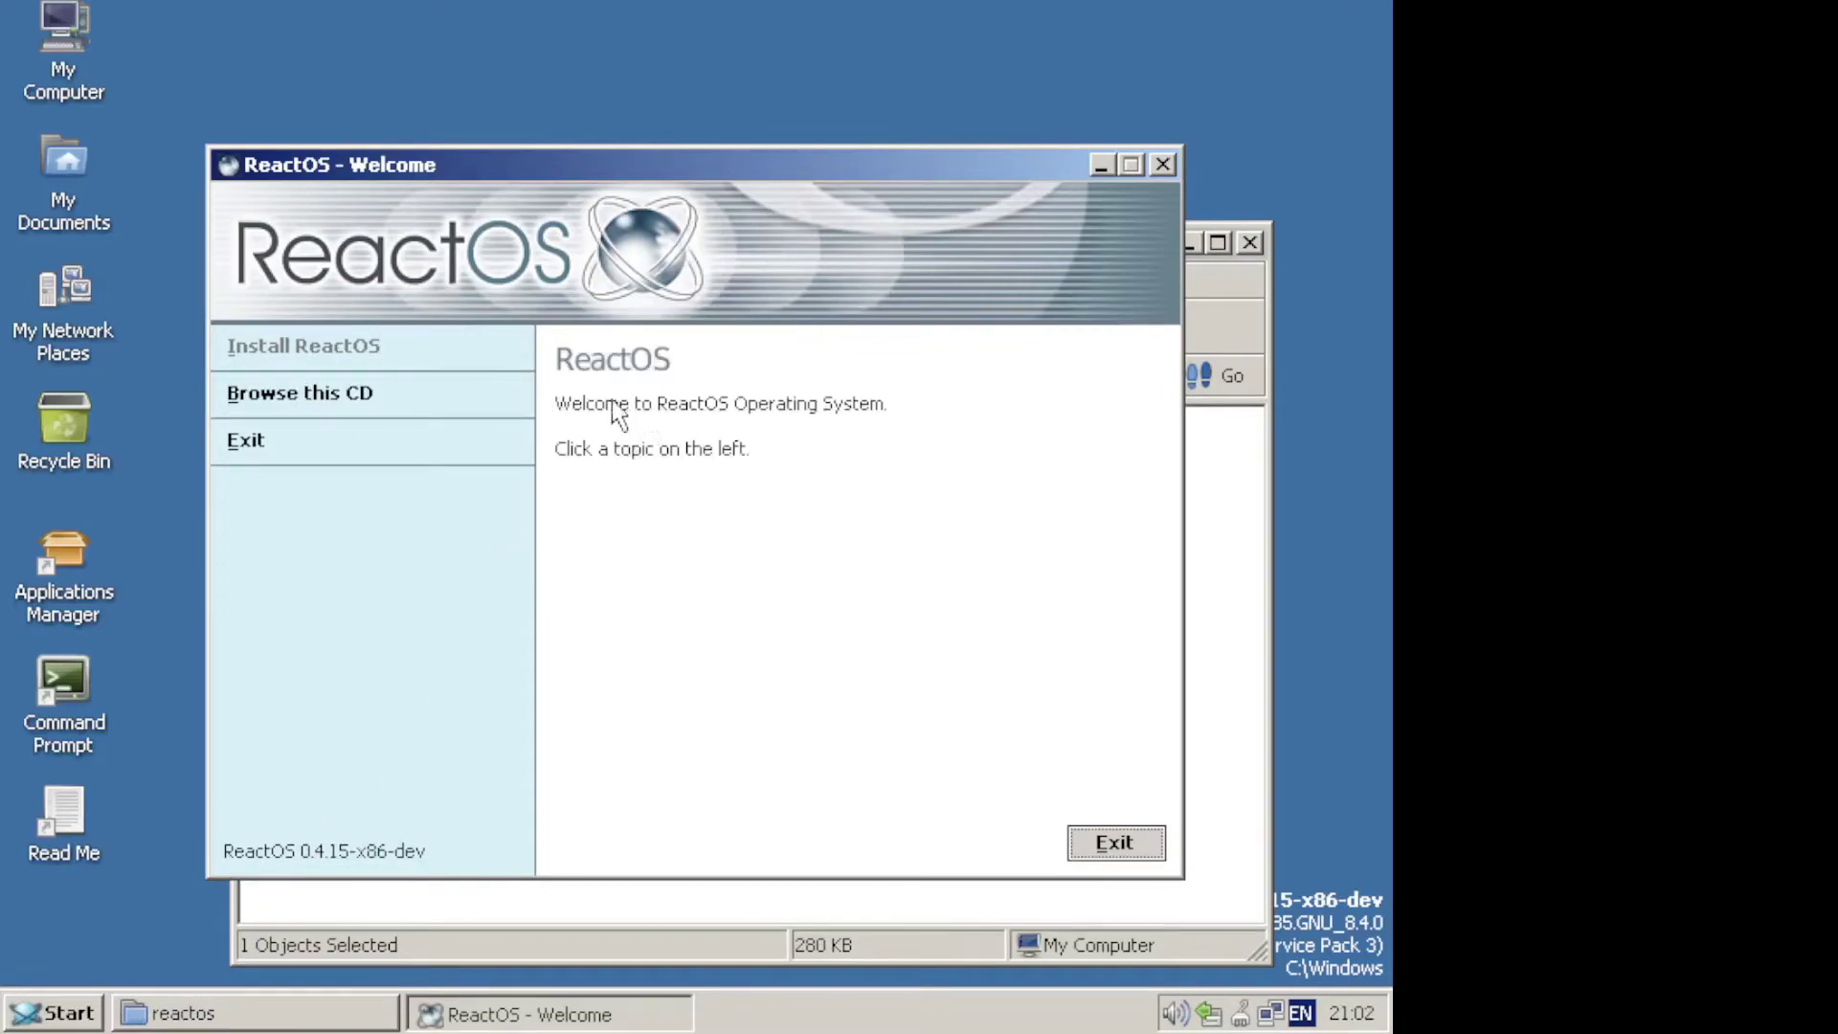
pyautogui.click(418, 398)
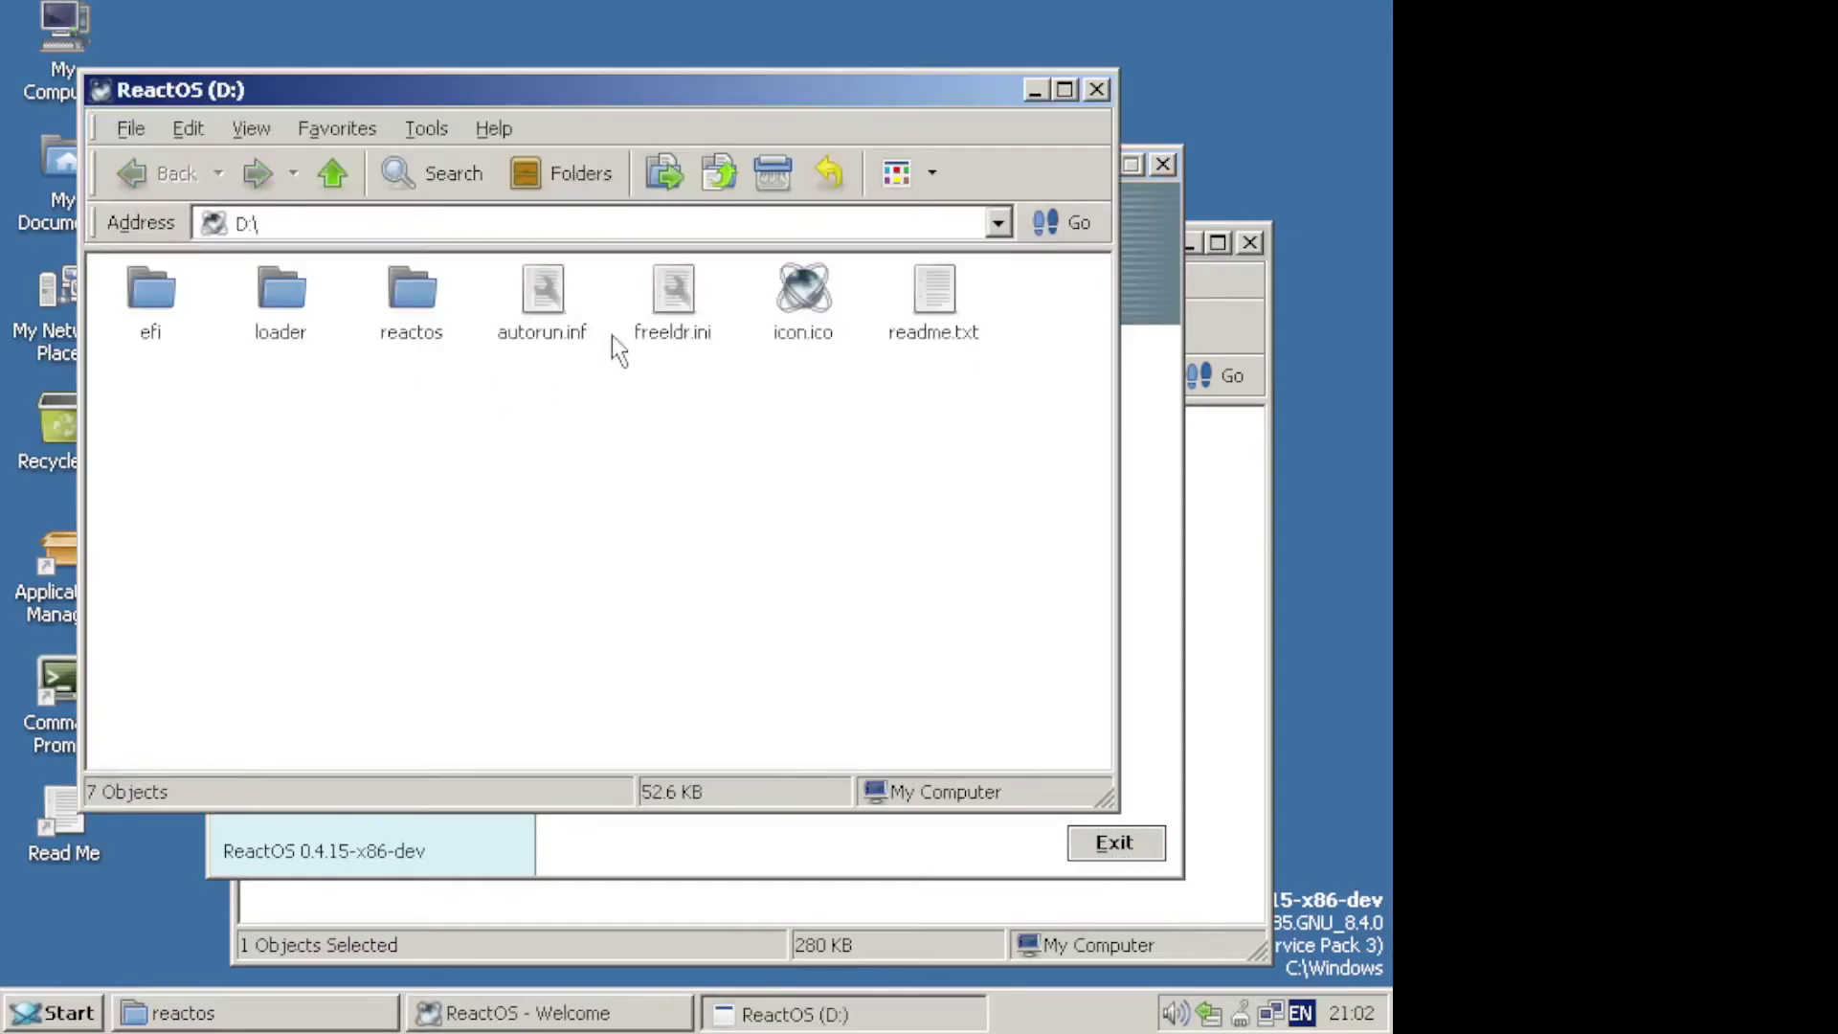
pyautogui.click(1096, 90)
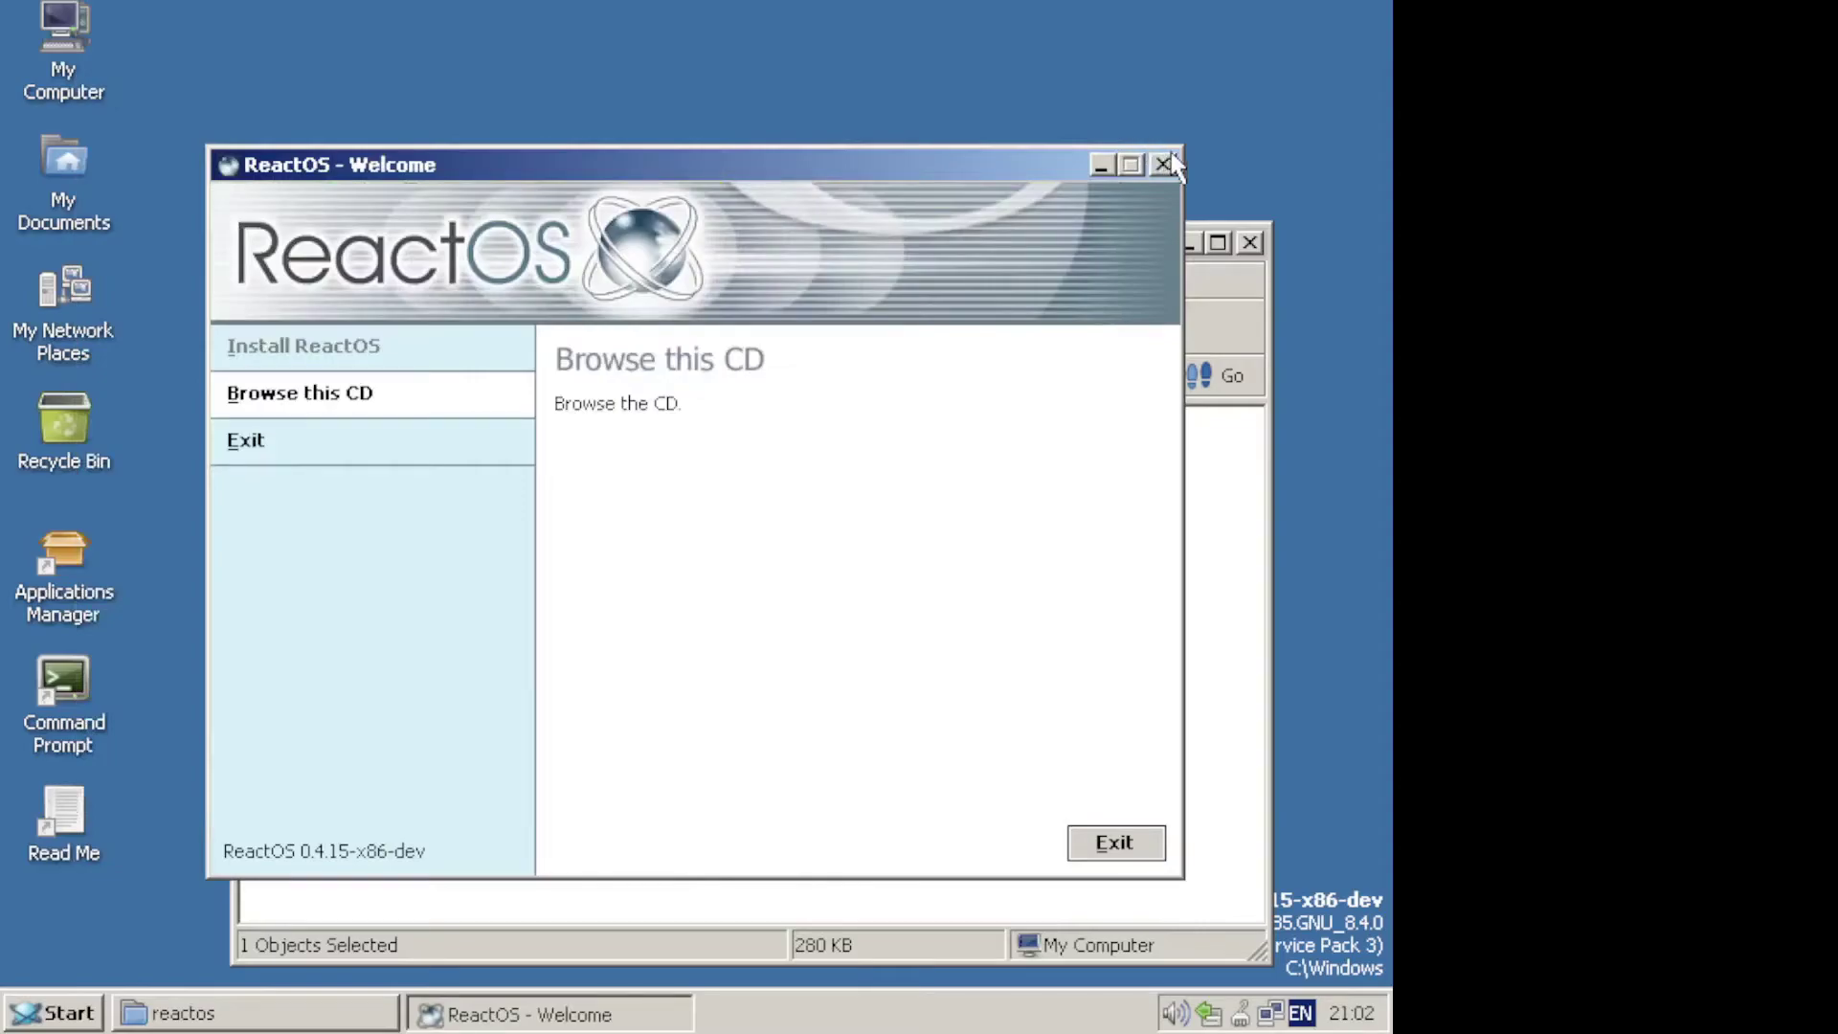
pyautogui.click(1164, 164)
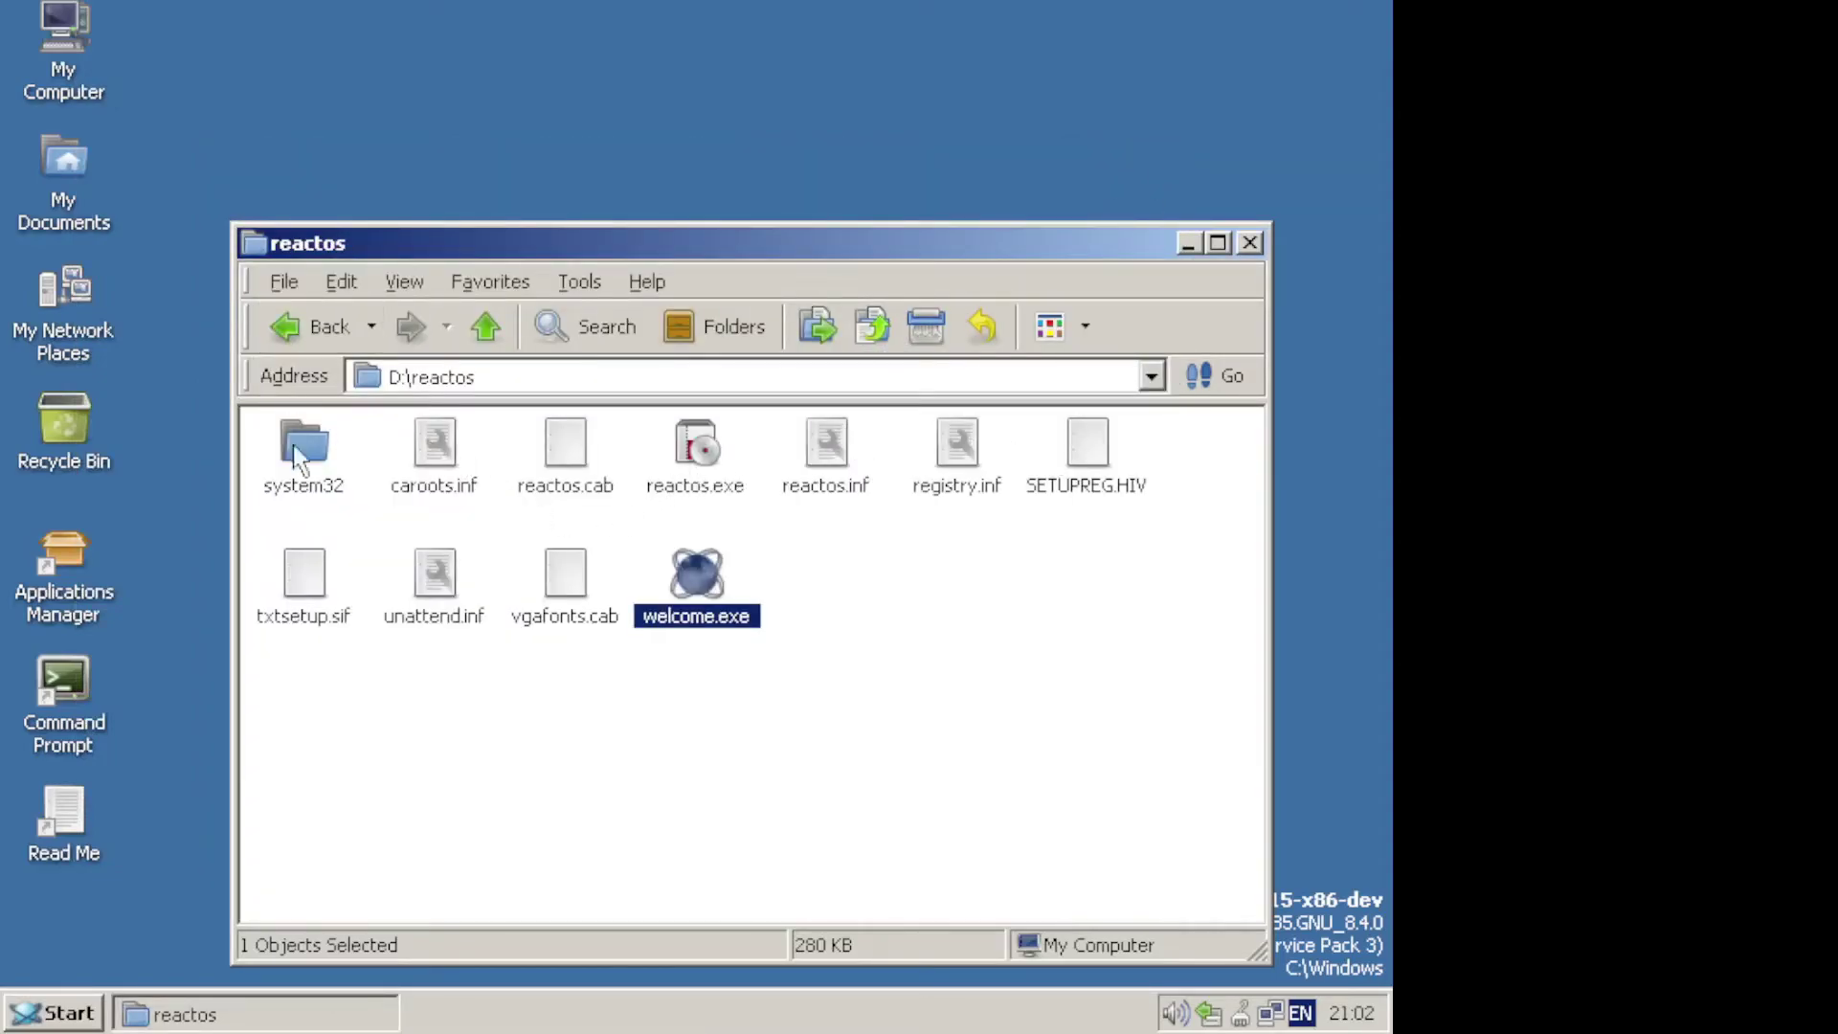
# Open txtsetup.sif with ReactOS WordPad in a maximized window and read through its disk, directory and file sections.
pyautogui.doubleClick(322, 590)
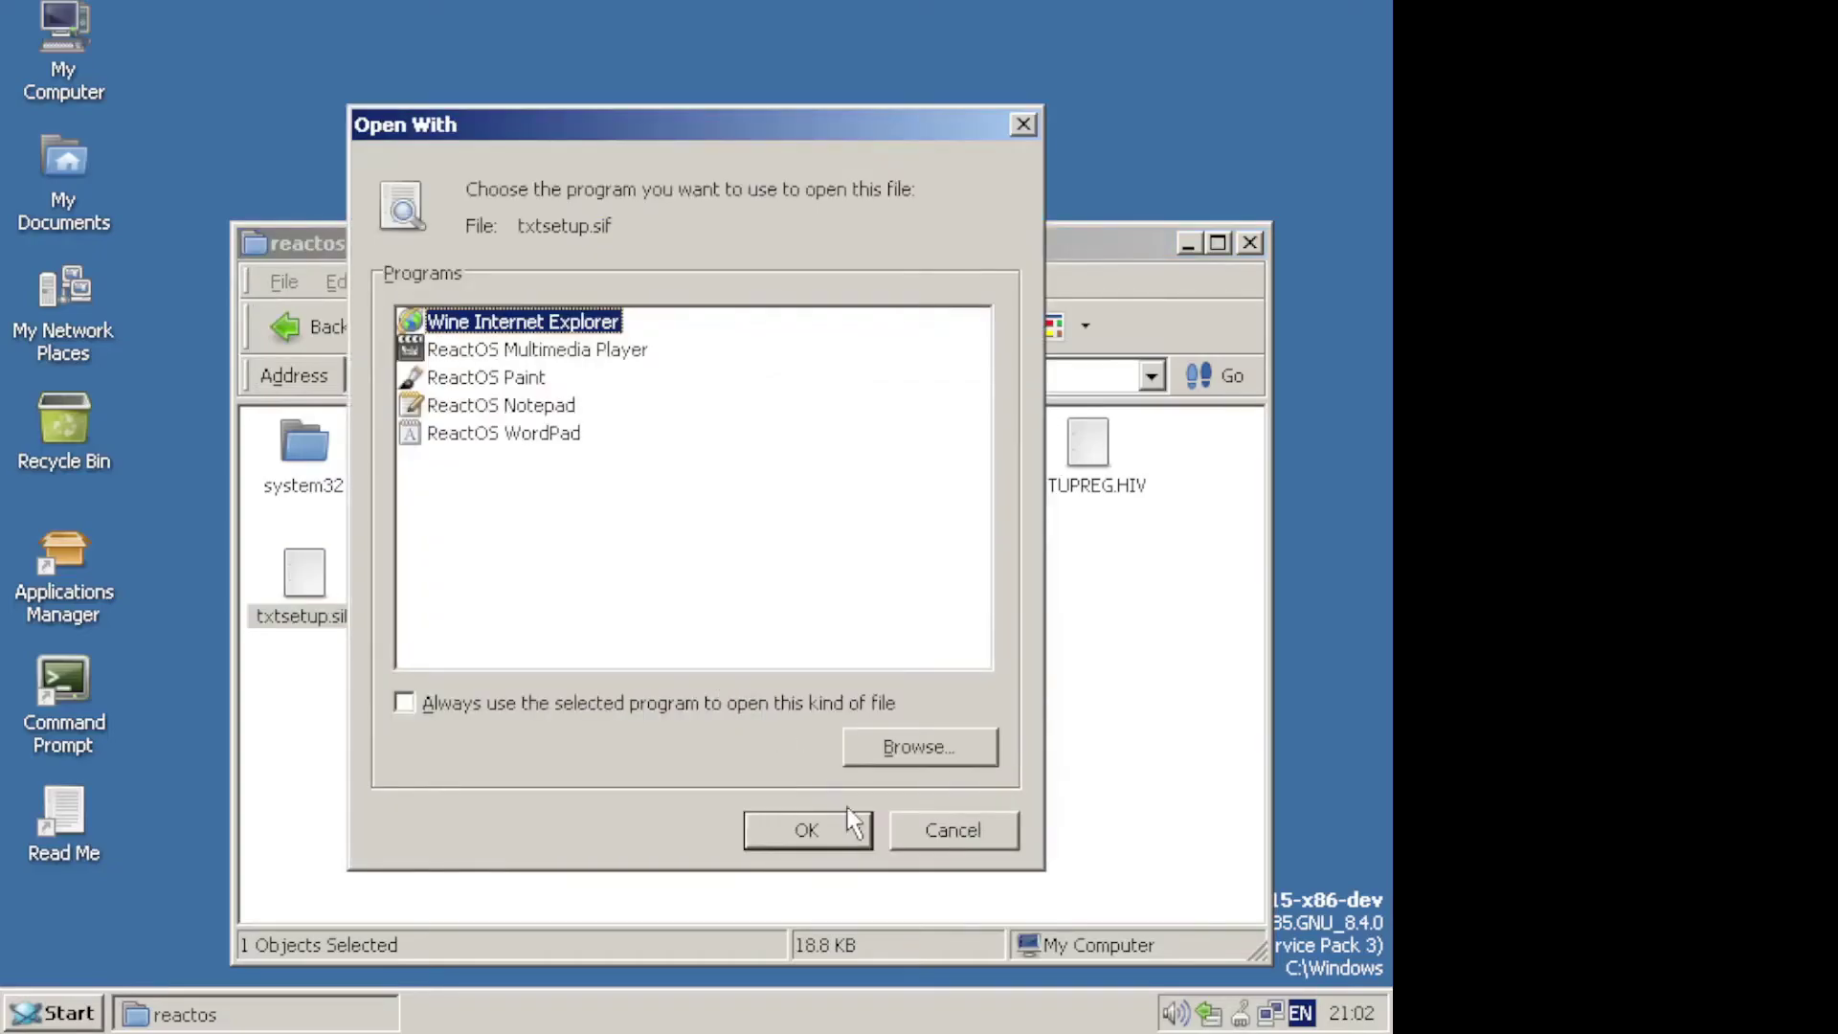
pyautogui.click(529, 439)
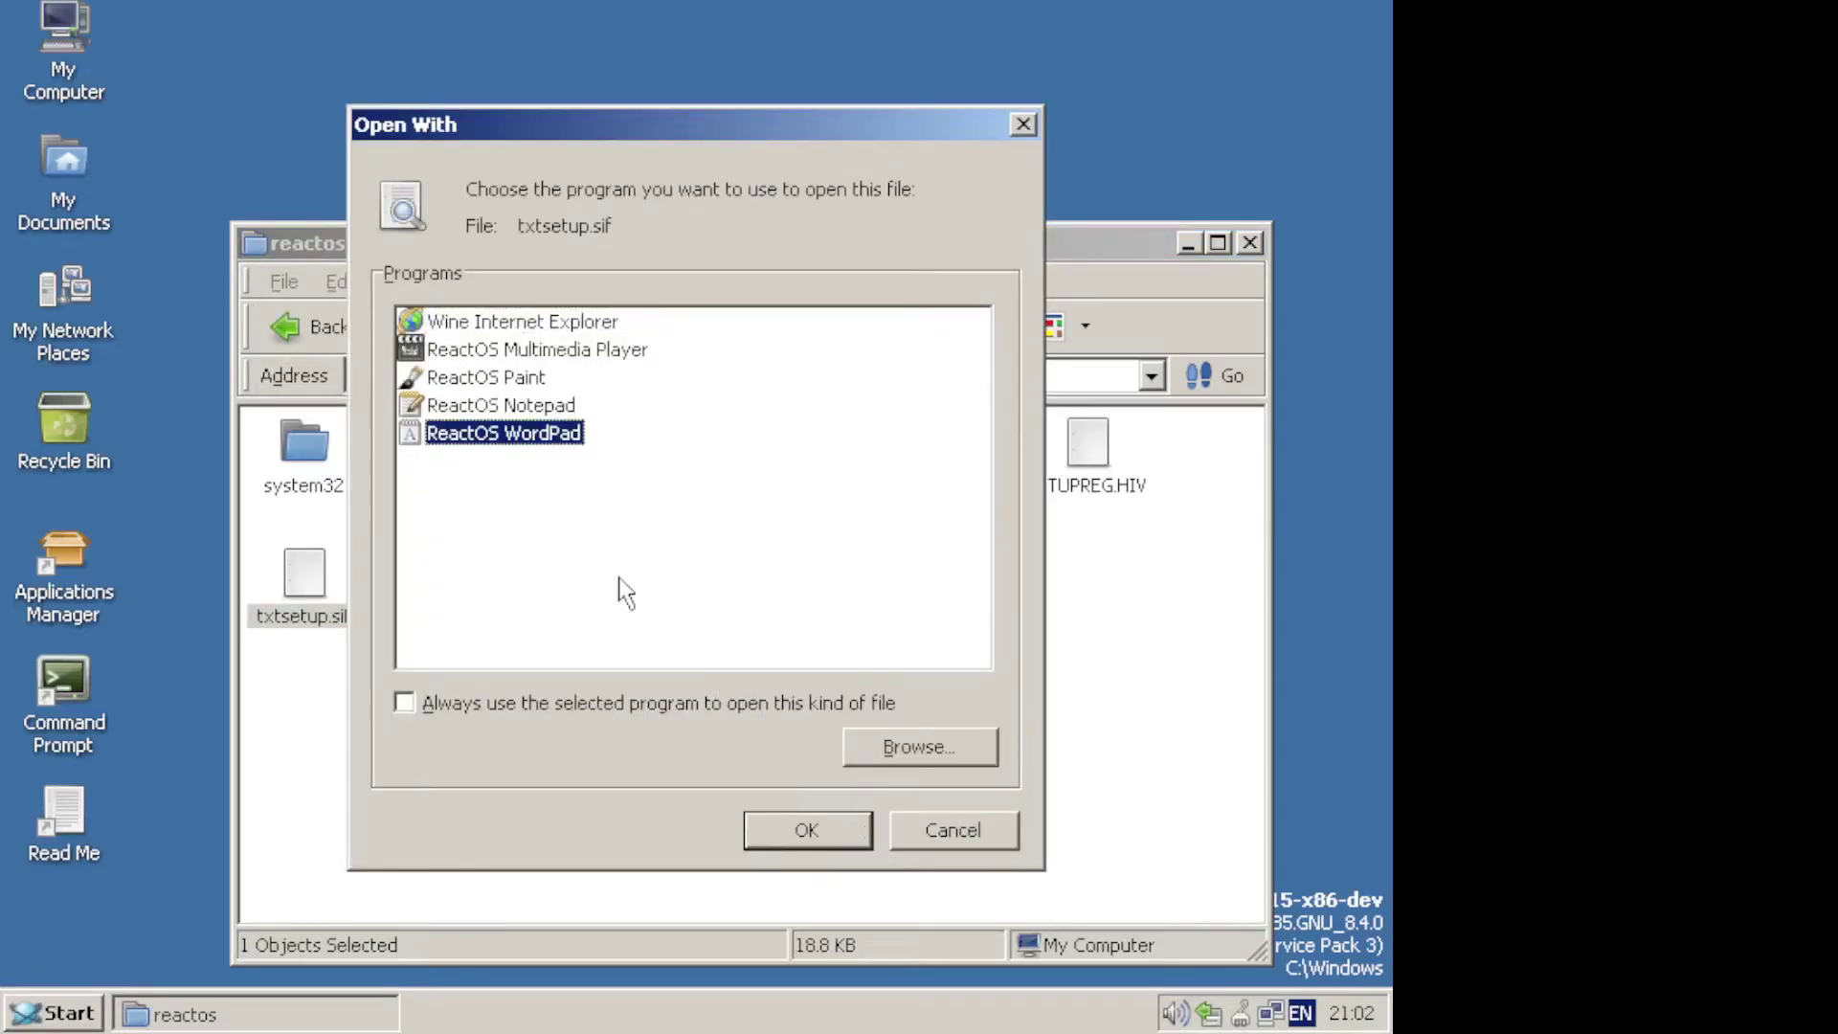
pyautogui.click(805, 829)
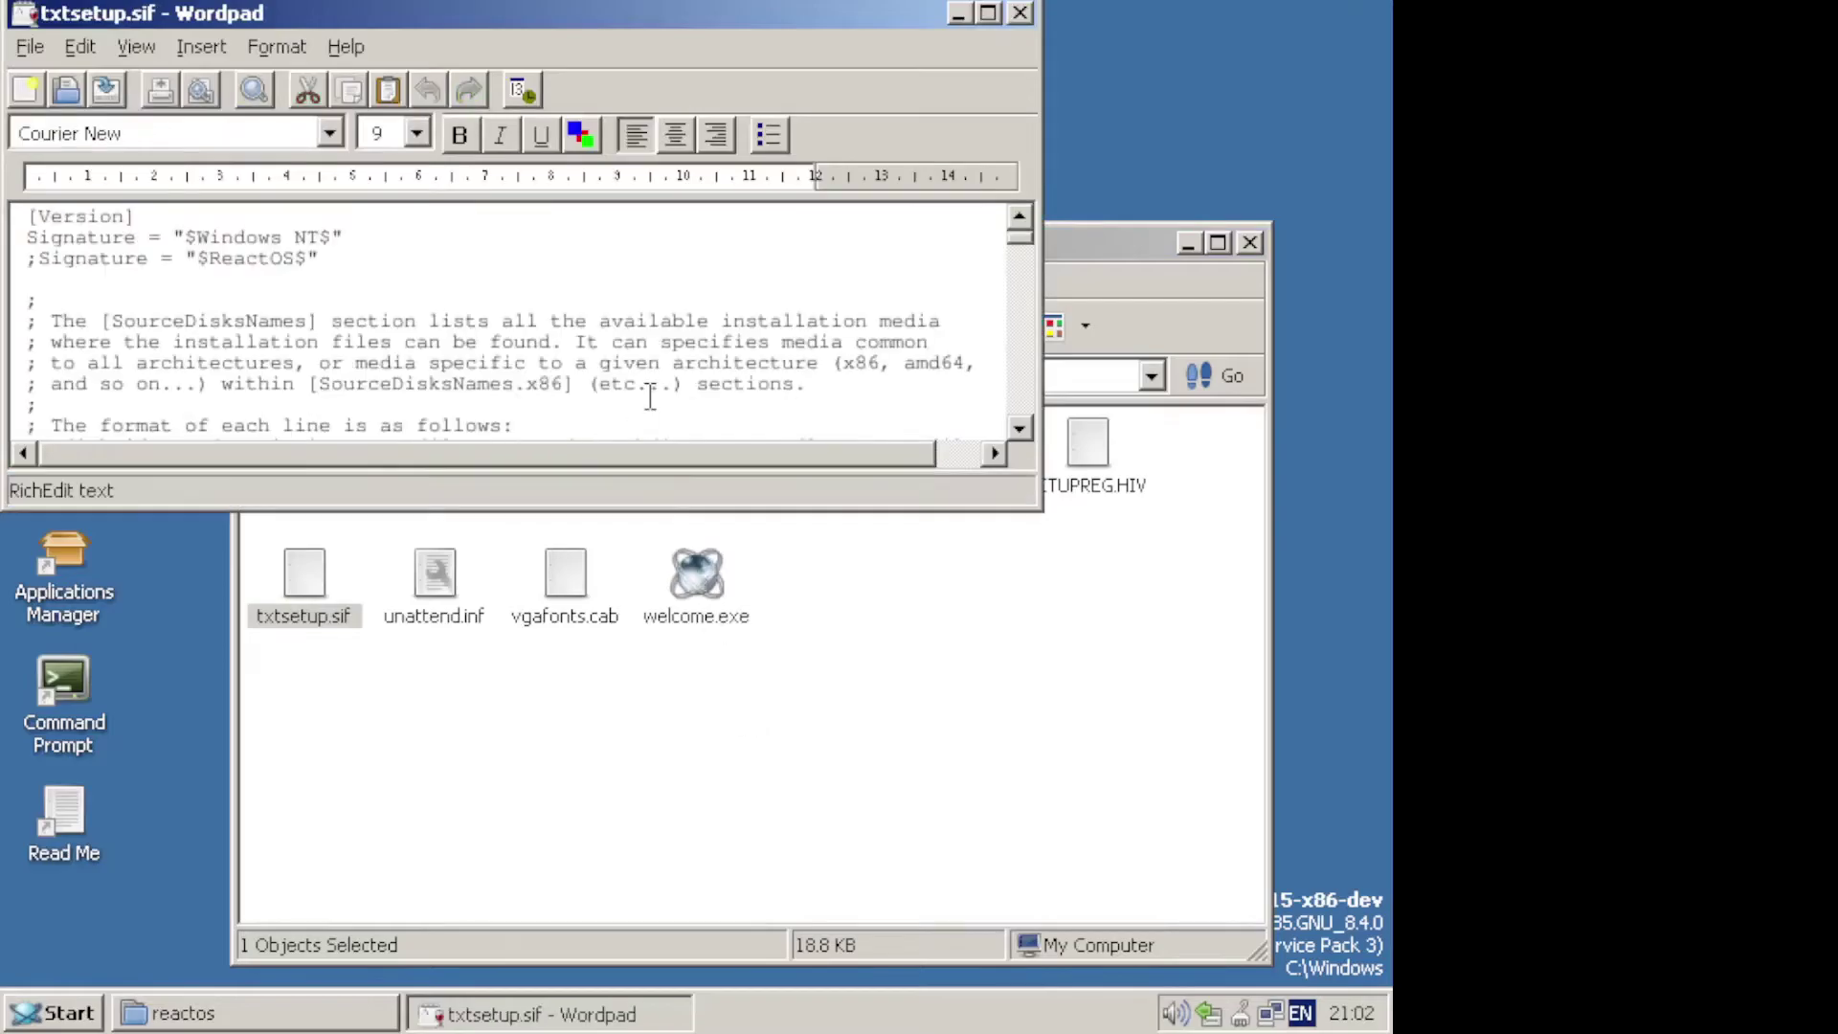
pyautogui.click(989, 13)
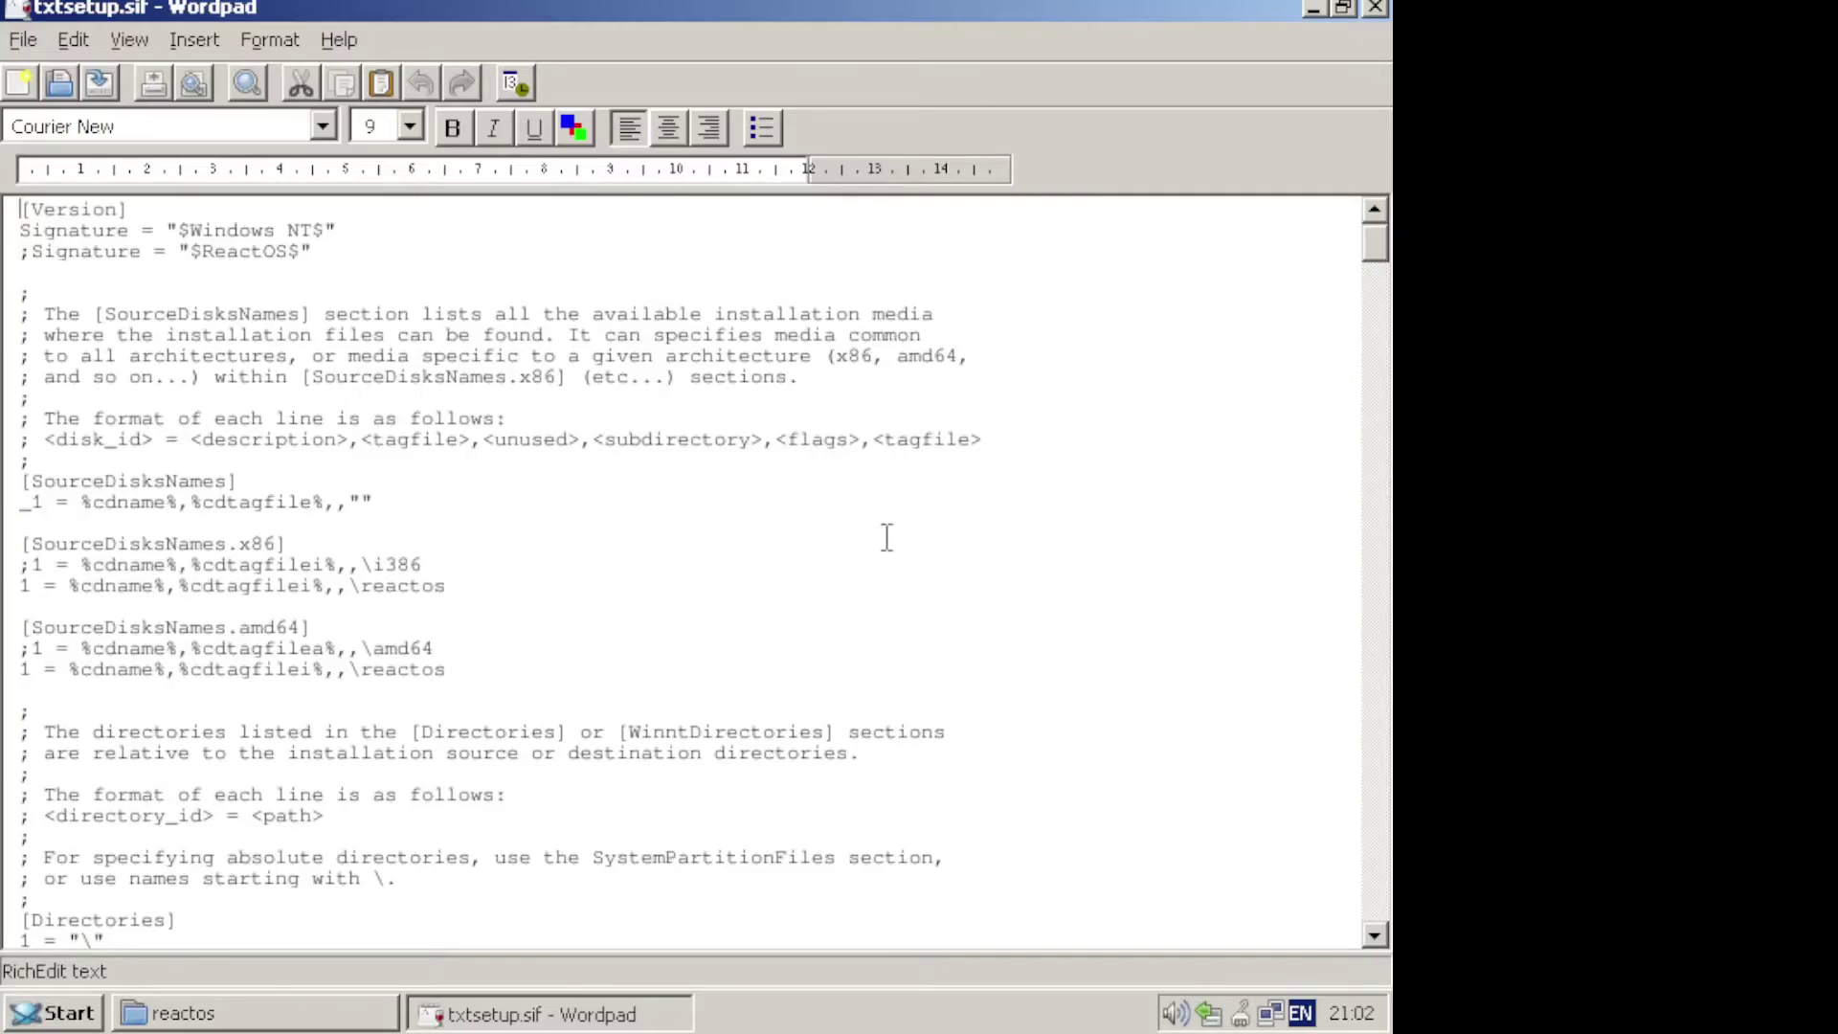
pyautogui.scroll(-1, 887, 537)
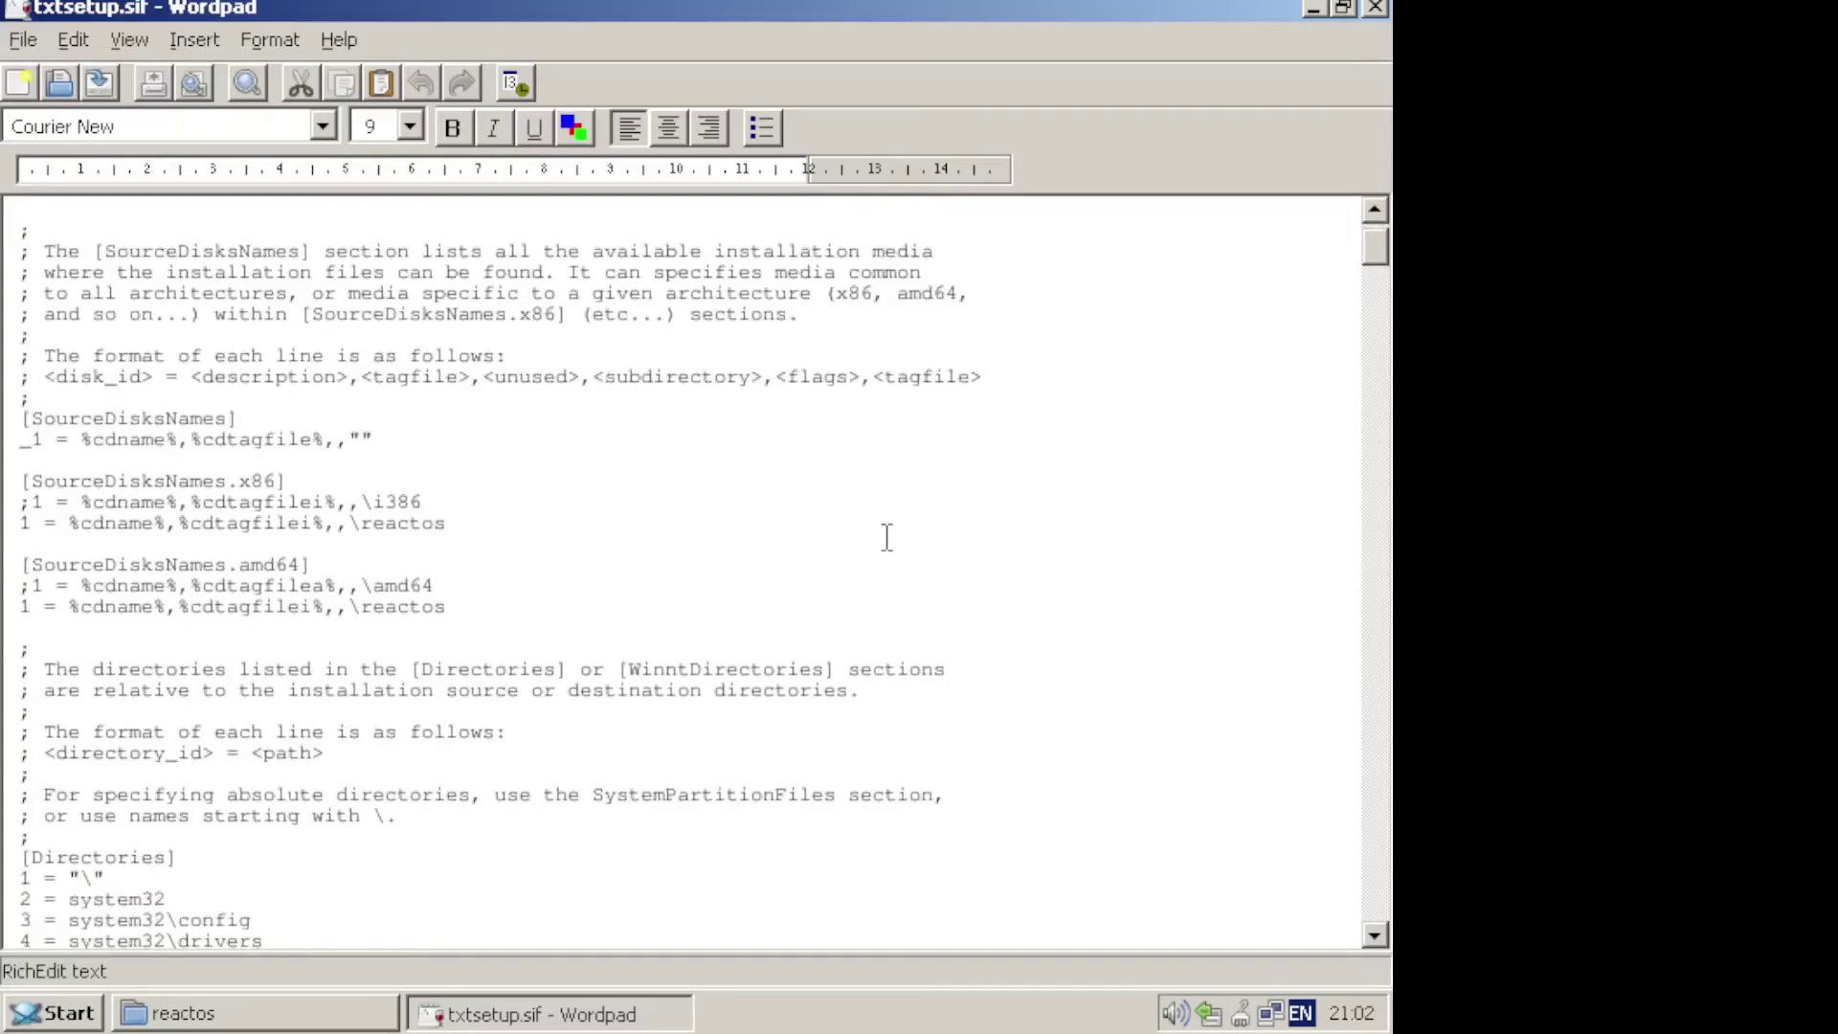
pyautogui.scroll(-7, 886, 537)
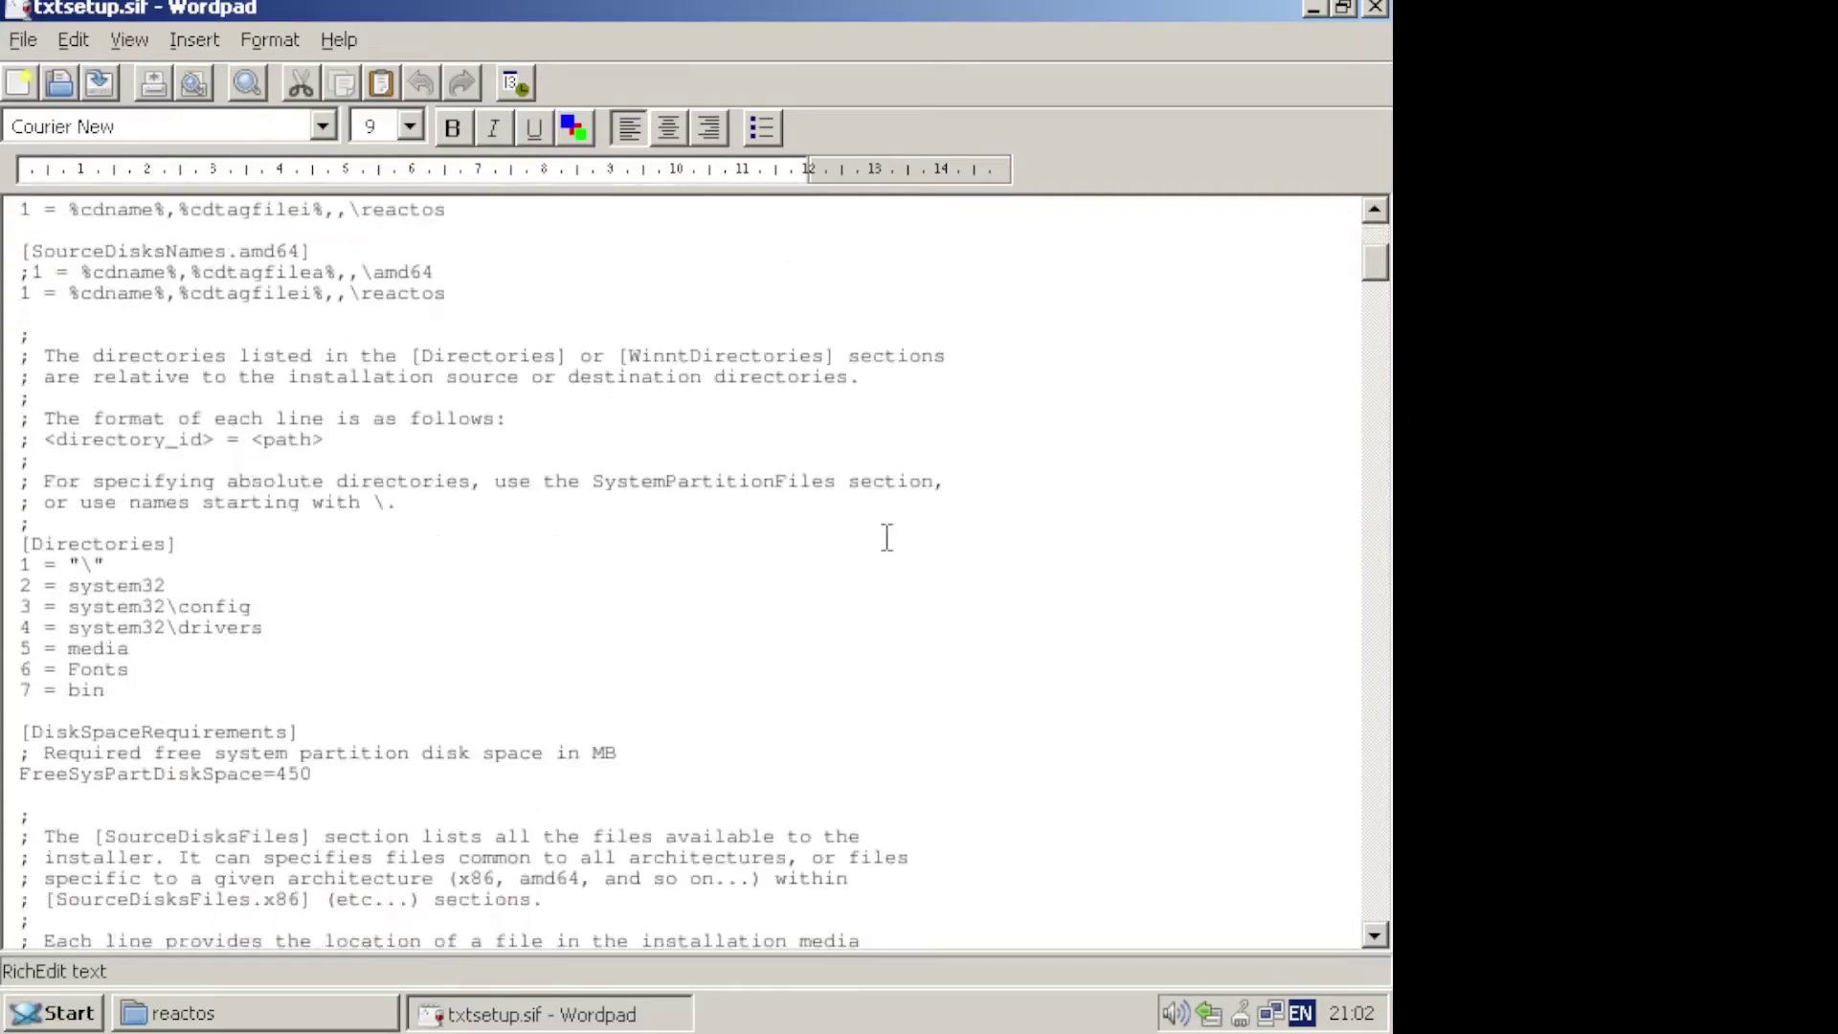
pyautogui.scroll(-6, 887, 537)
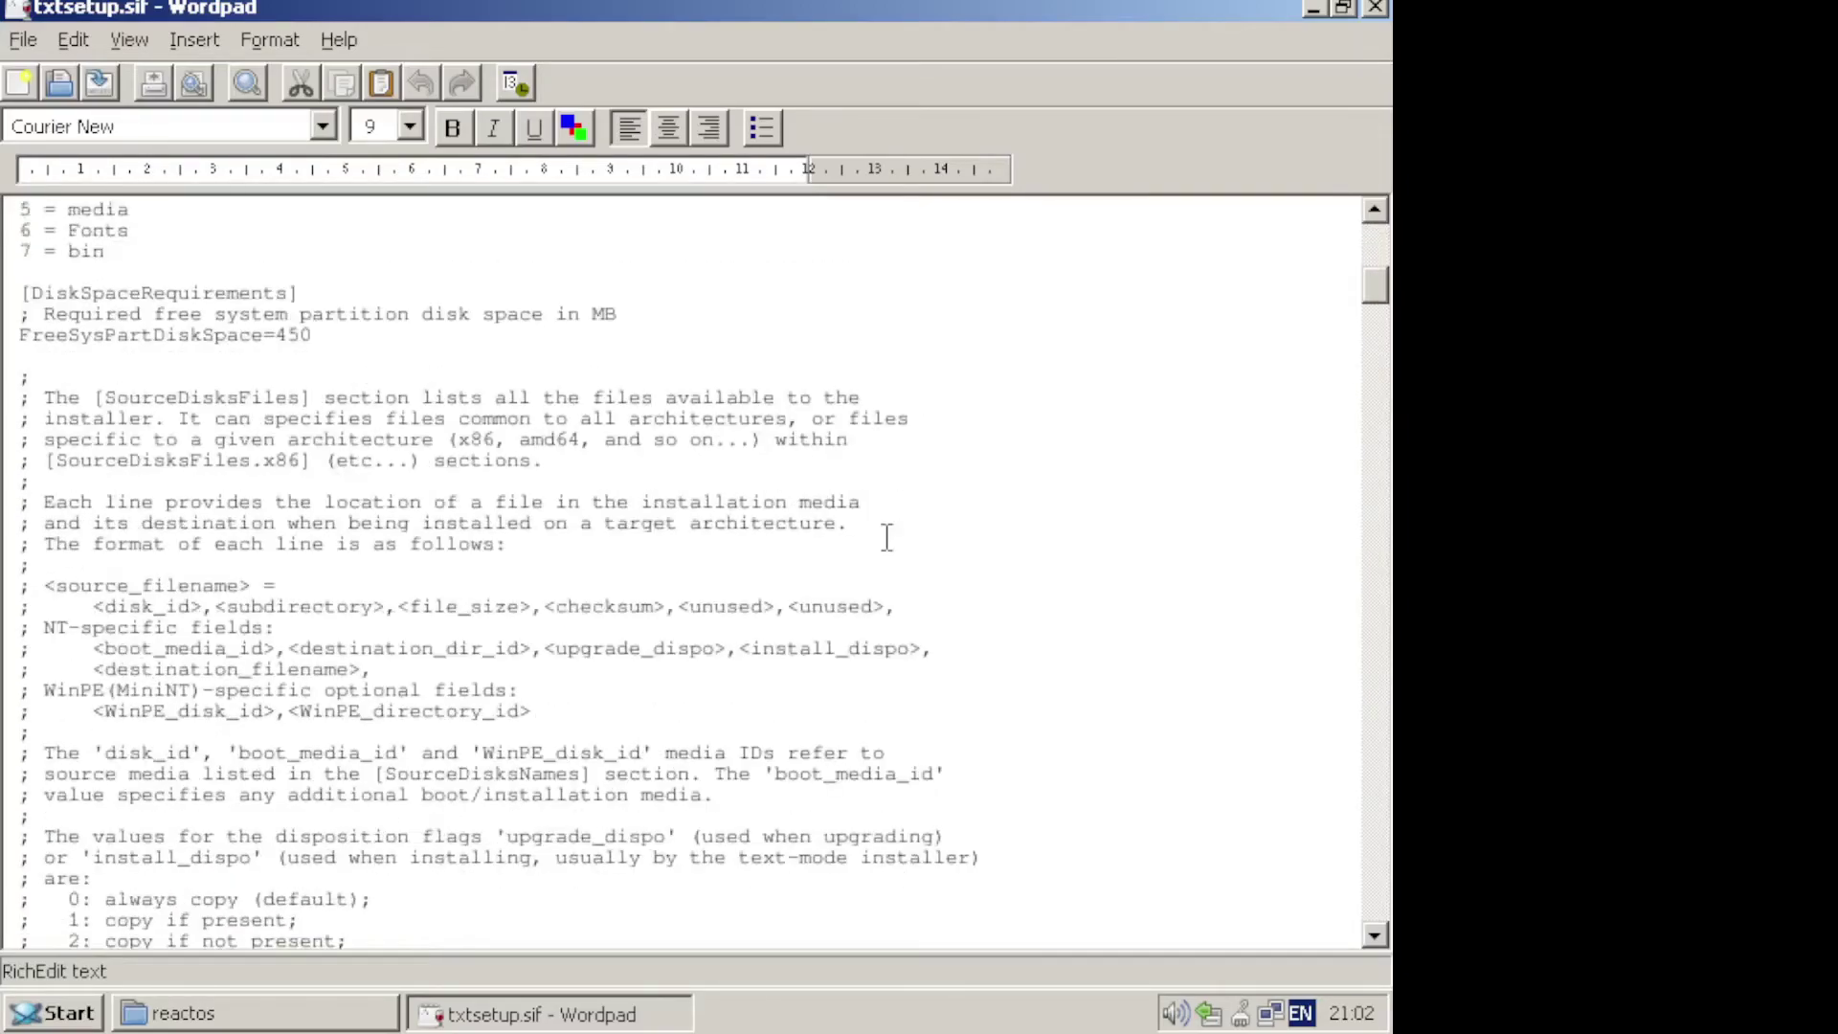
# Read through the source file listings in txtsetup.sif down to the end of the document.
pyautogui.scroll(-13, 887, 537)
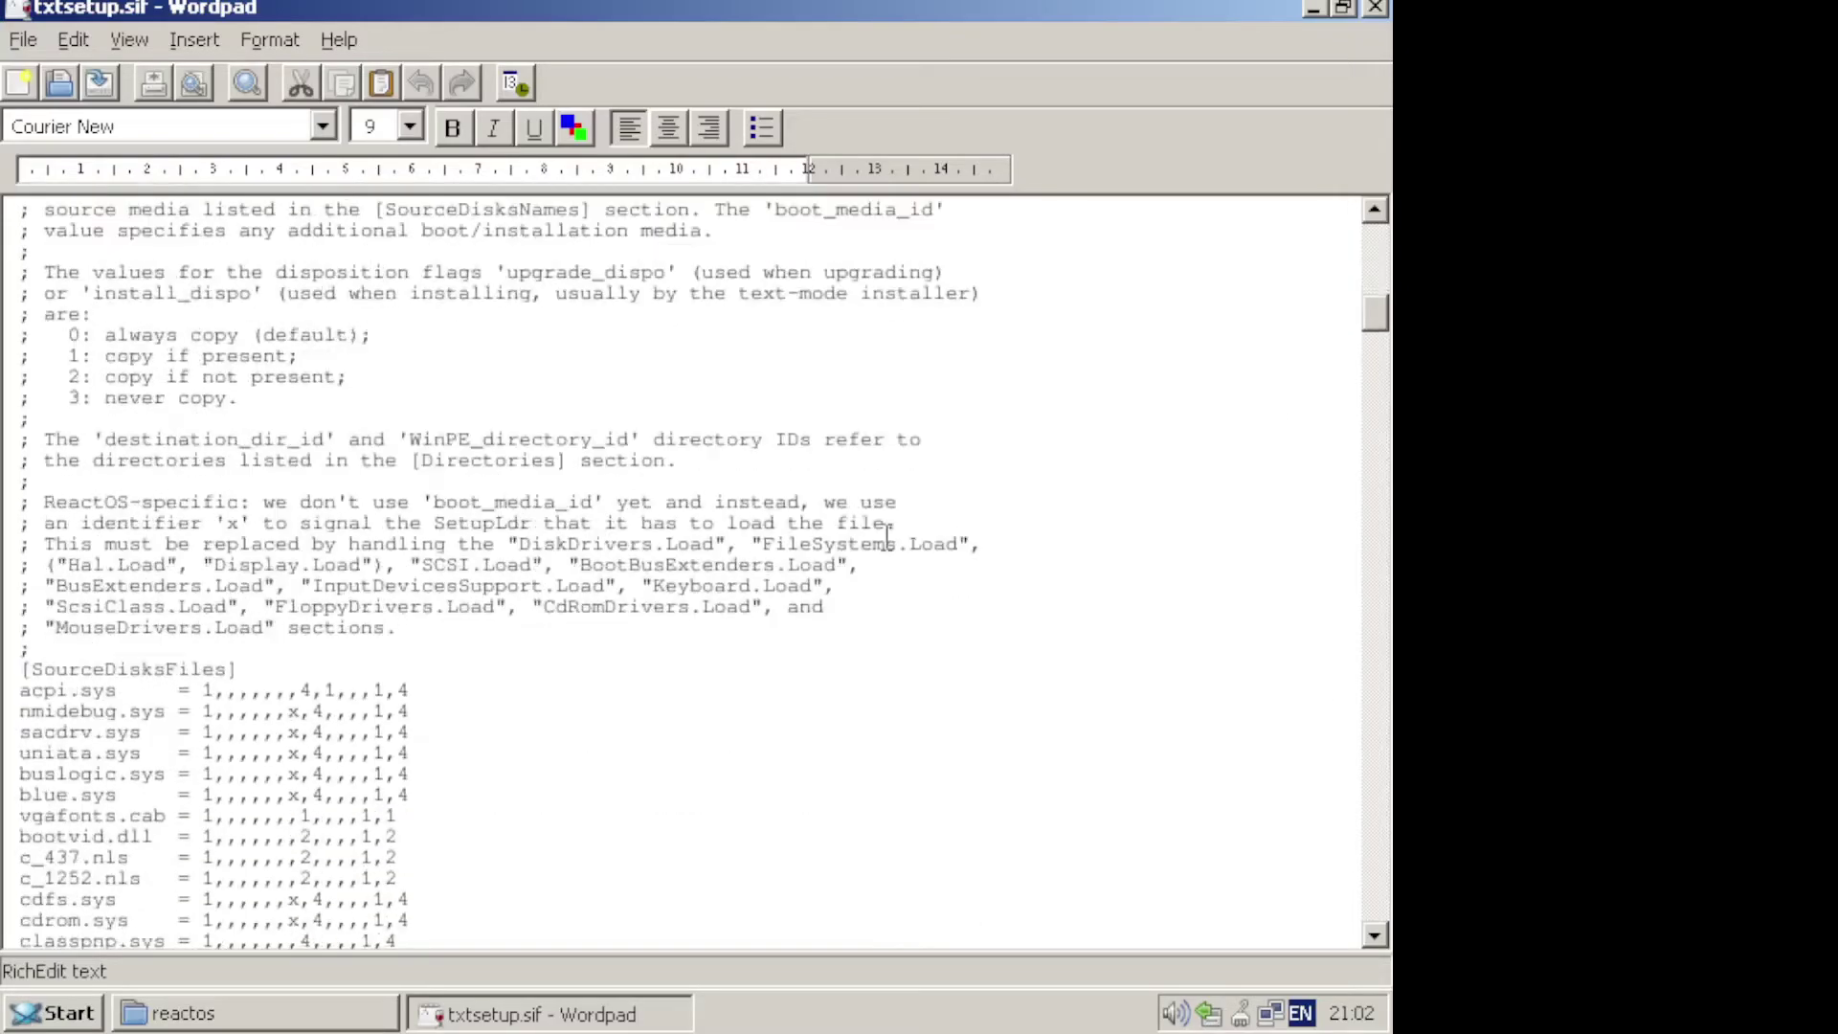
pyautogui.scroll(-11, 887, 537)
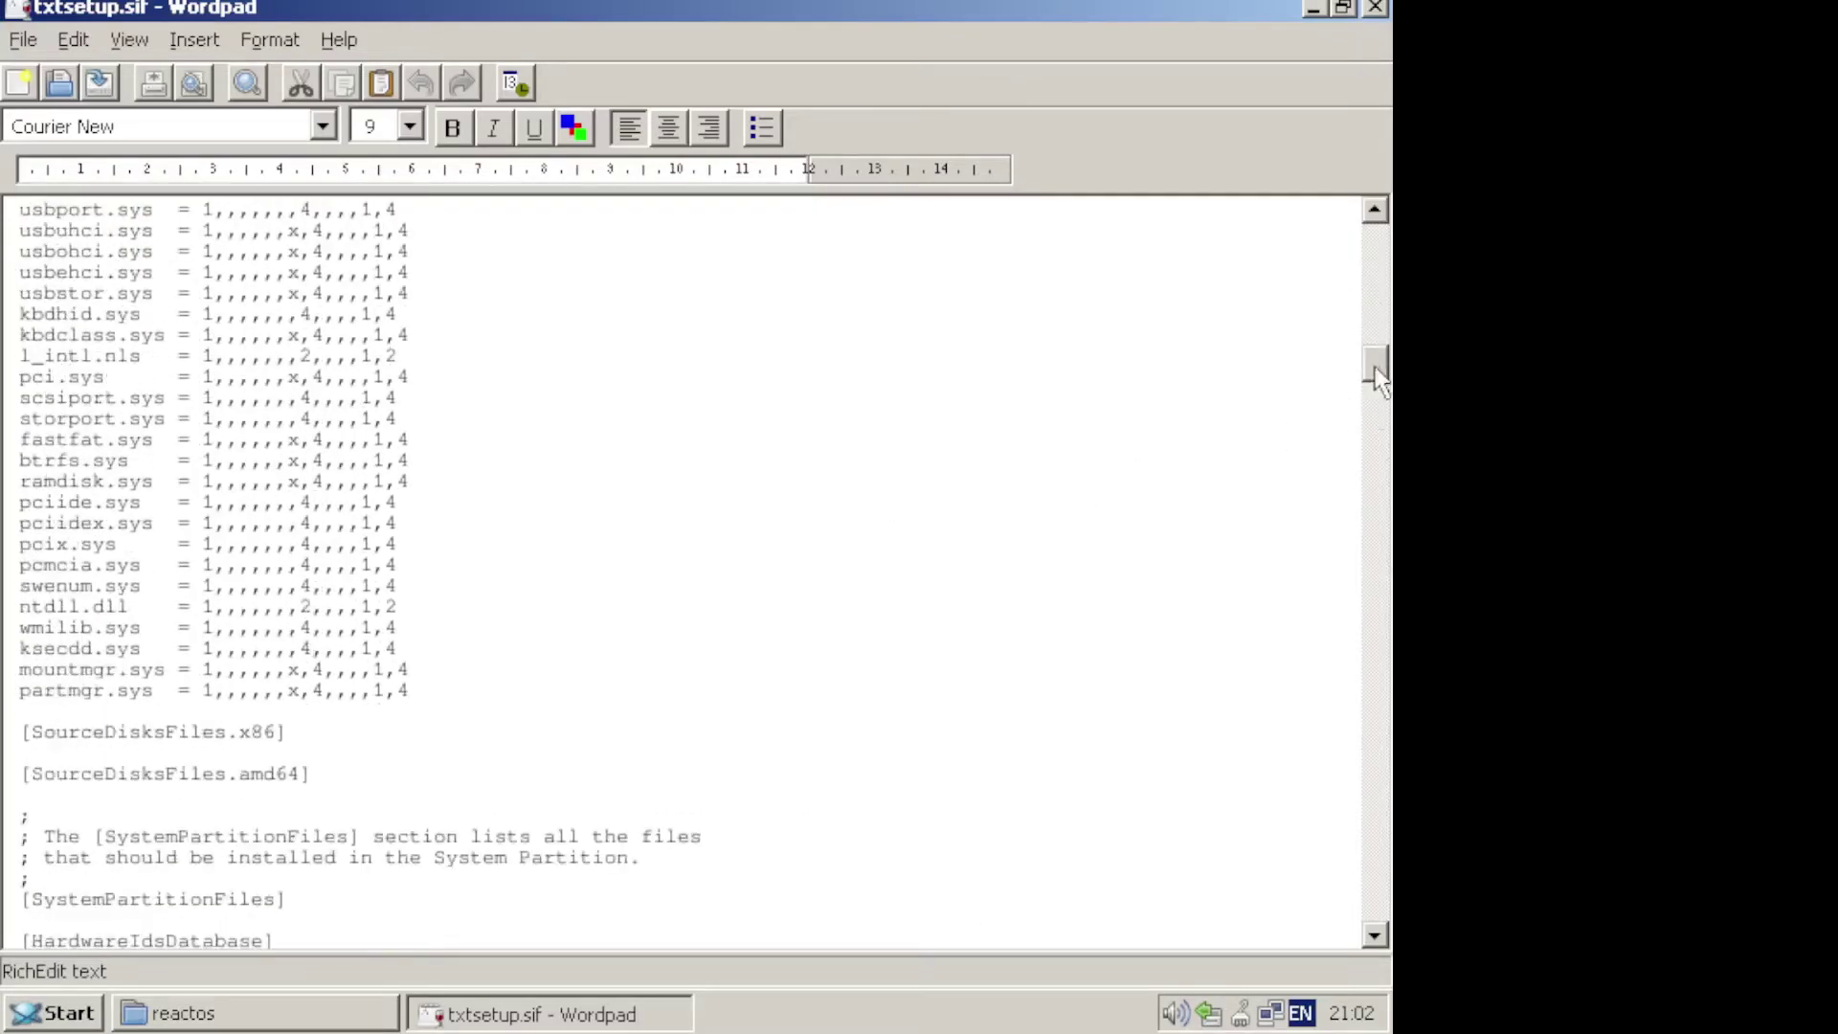
pyautogui.moveTo(1375, 378); pyautogui.dragTo(1304, 944)
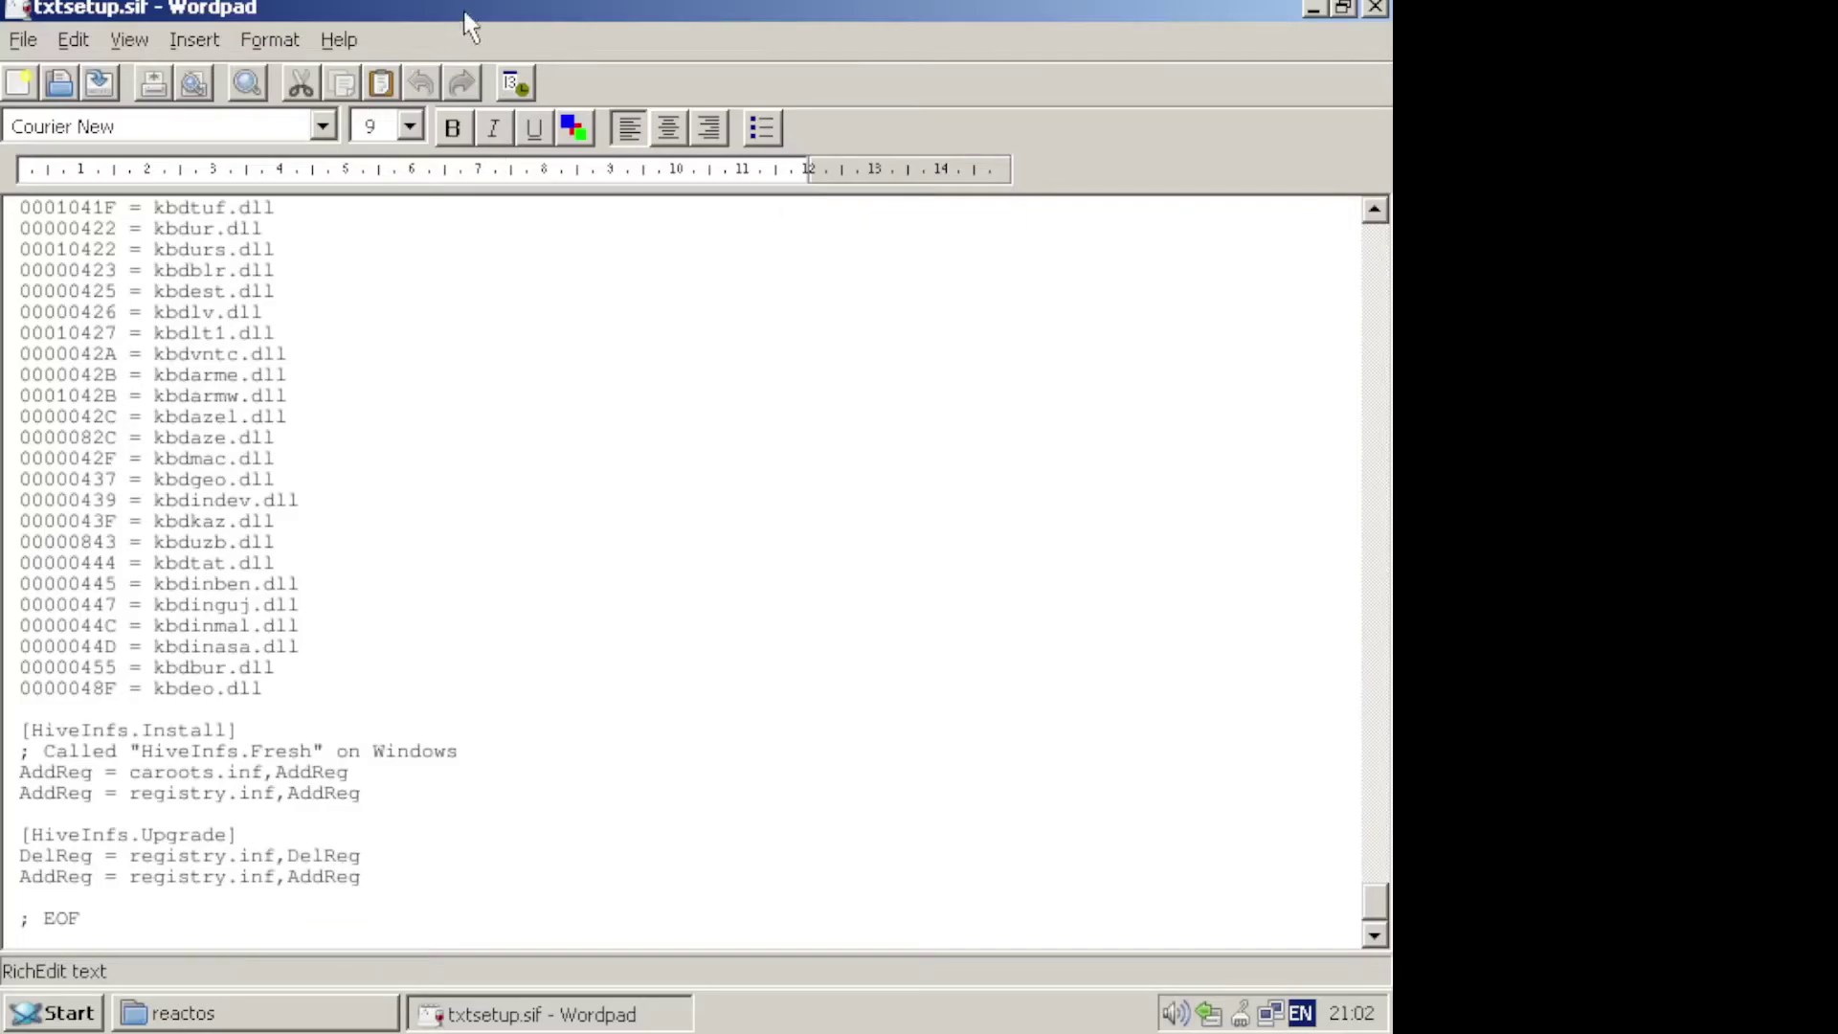
# View WordPad's version information, dismiss it and close WordPad.
pyautogui.click(339, 39)
pyautogui.click(393, 70)
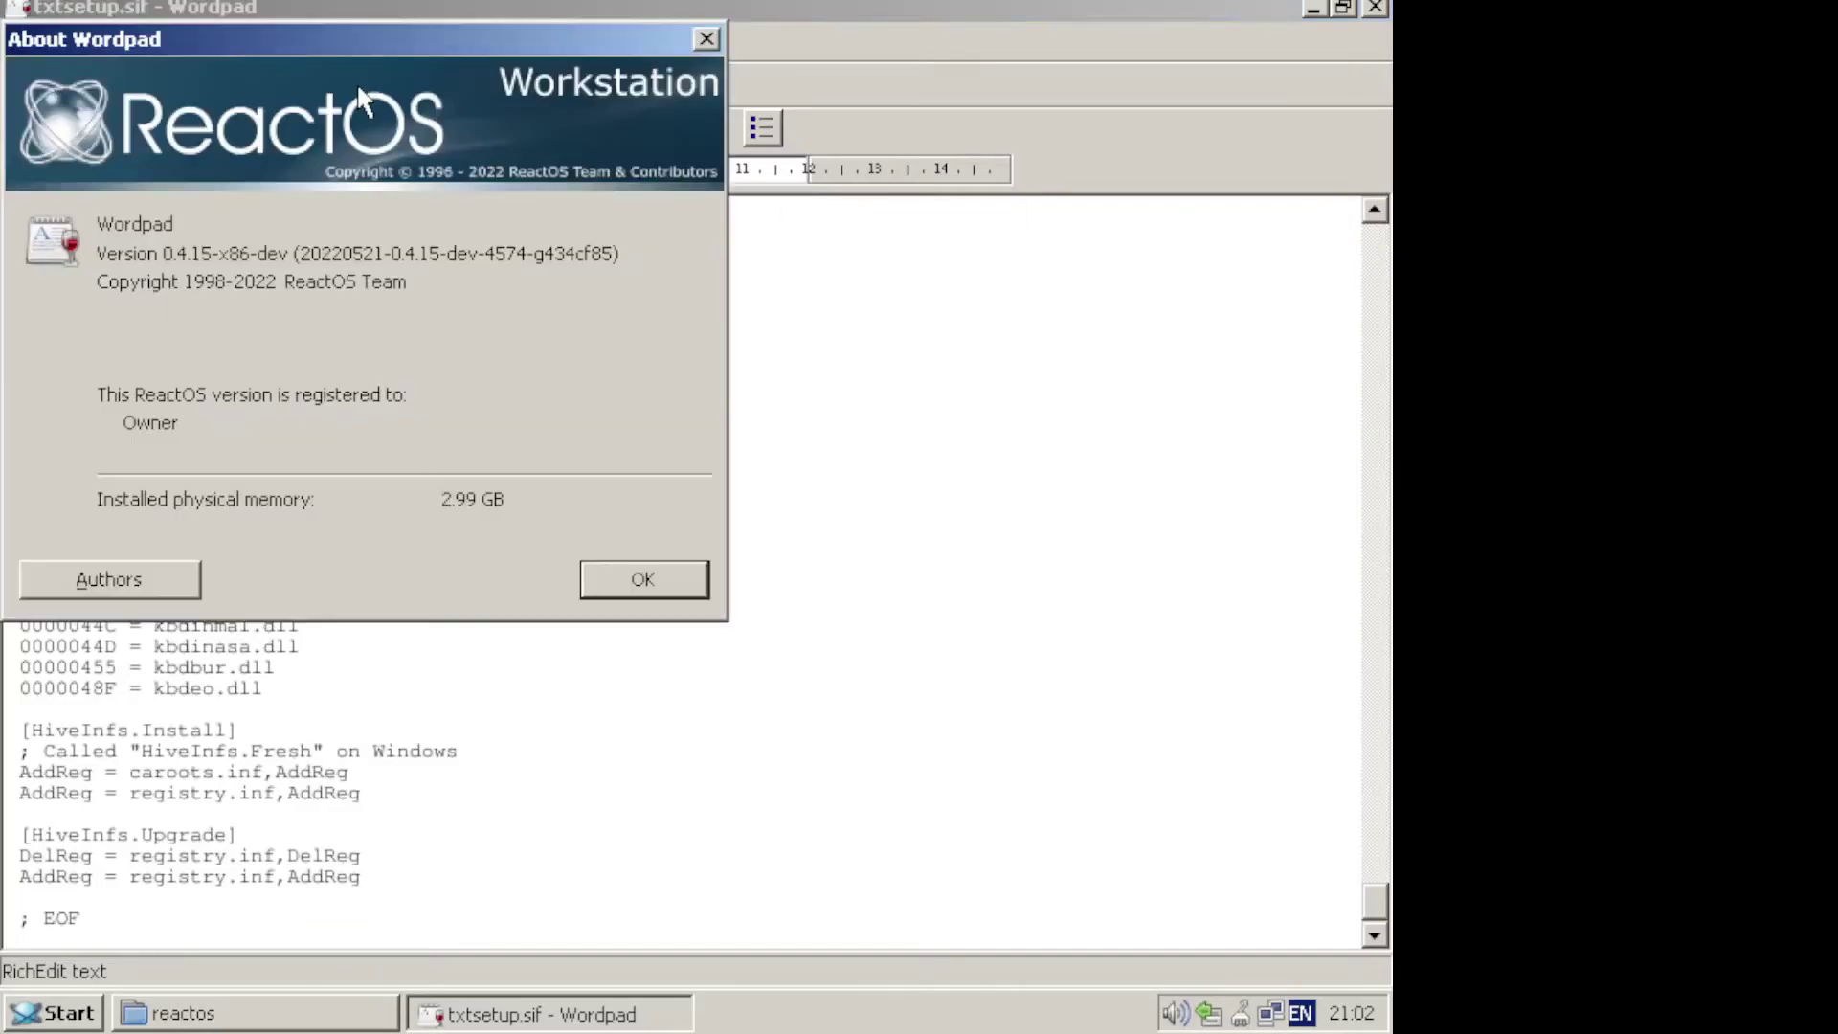
pyautogui.click(707, 39)
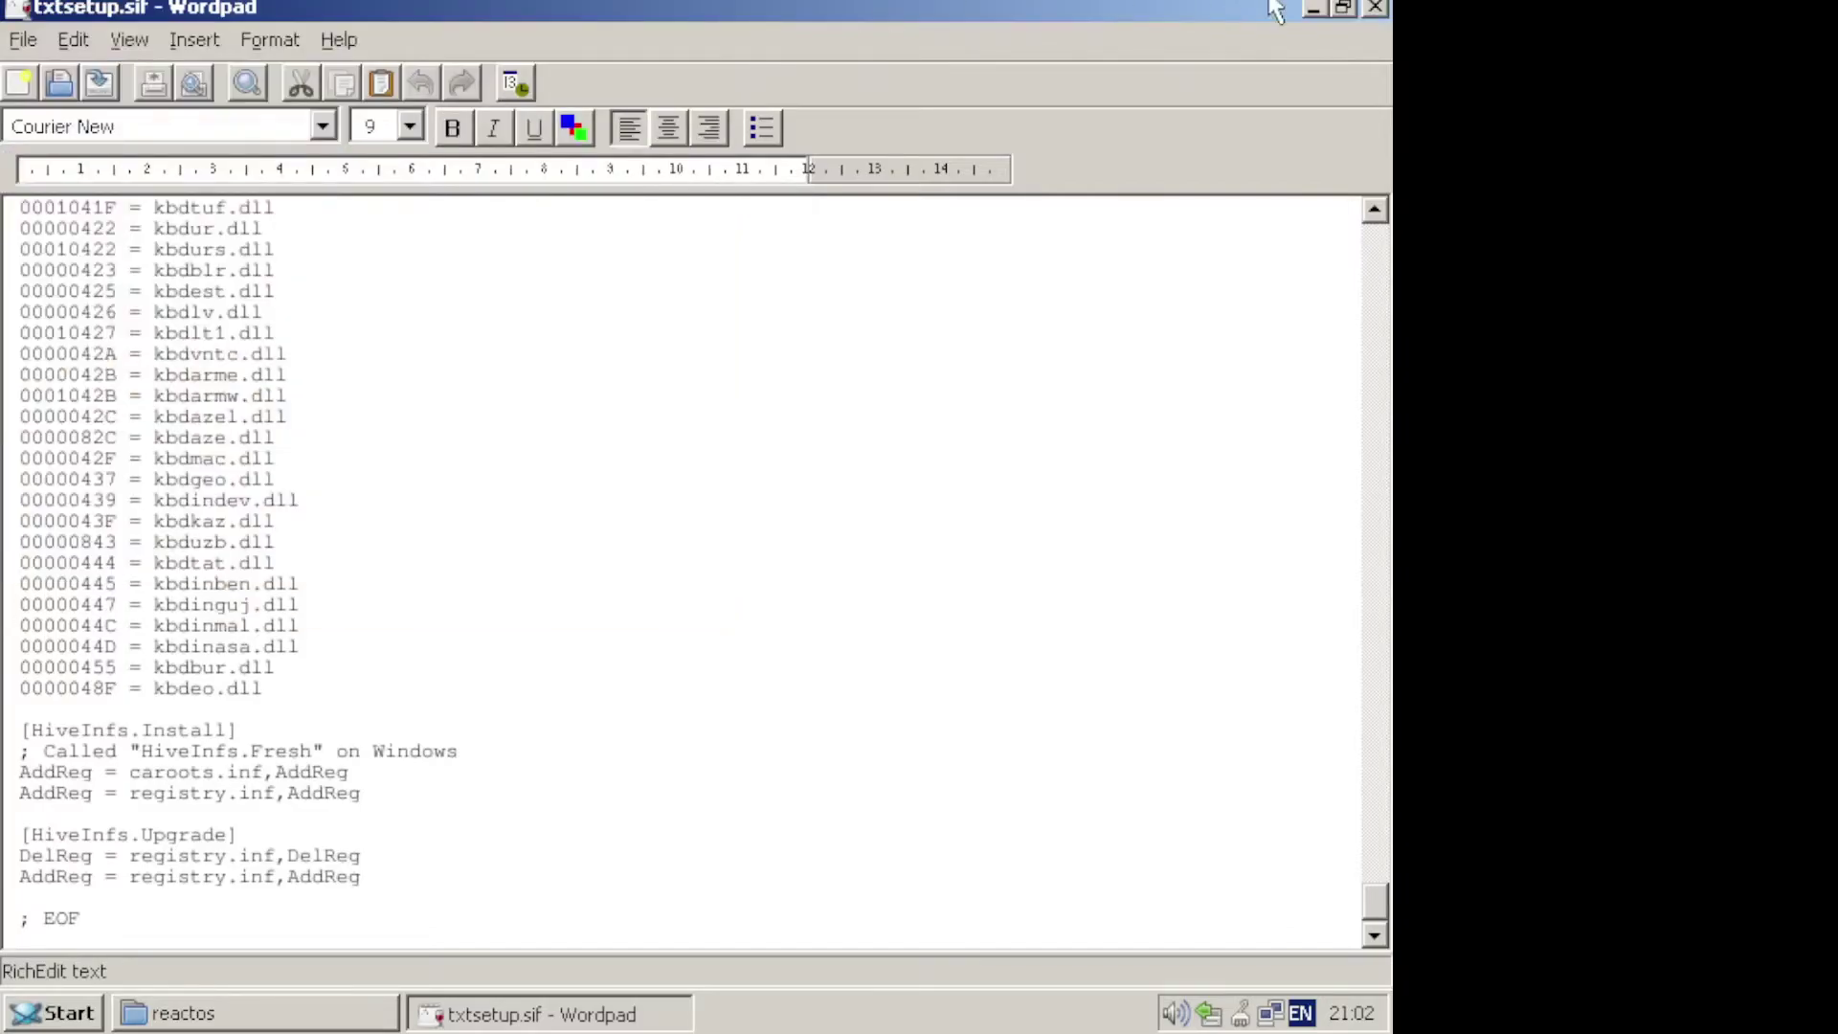
pyautogui.click(1377, 9)
# Open the desktop's display properties, apply a 1024x768 screen area with True Colour (32 Bit) and keep the settings.
pyautogui.rightClick(1102, 127)
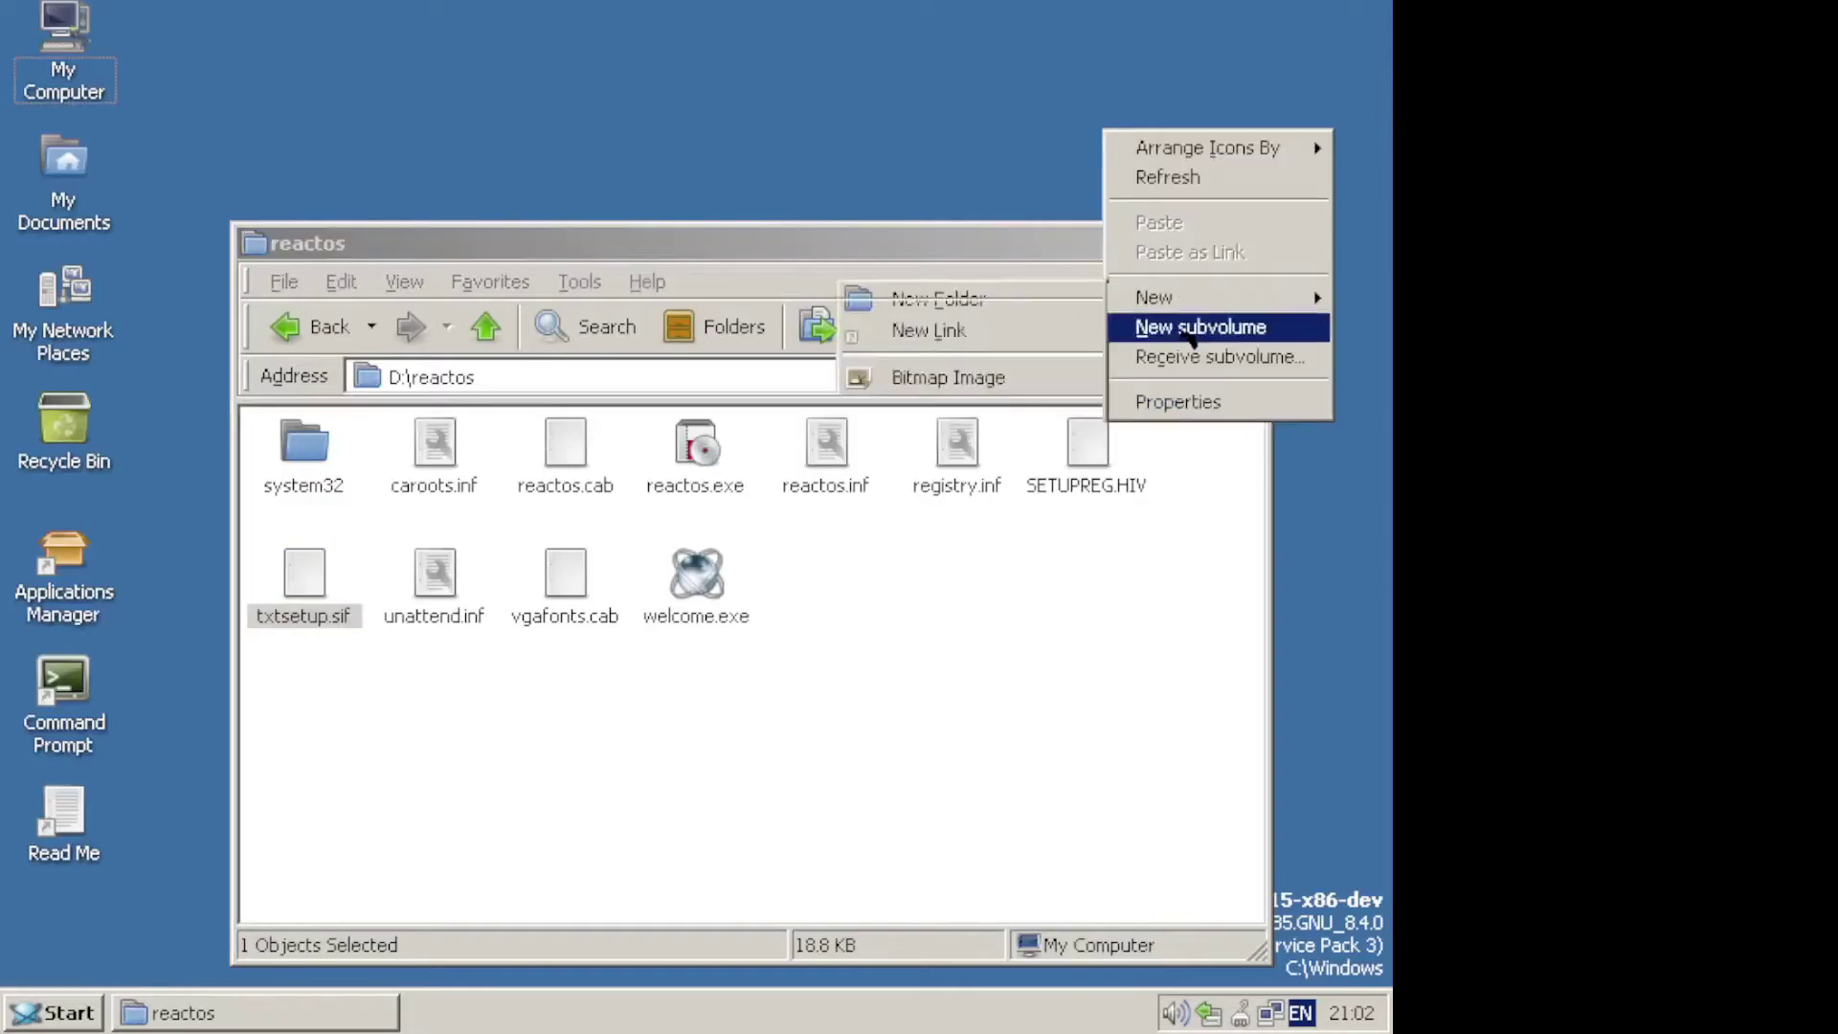
pyautogui.click(1177, 417)
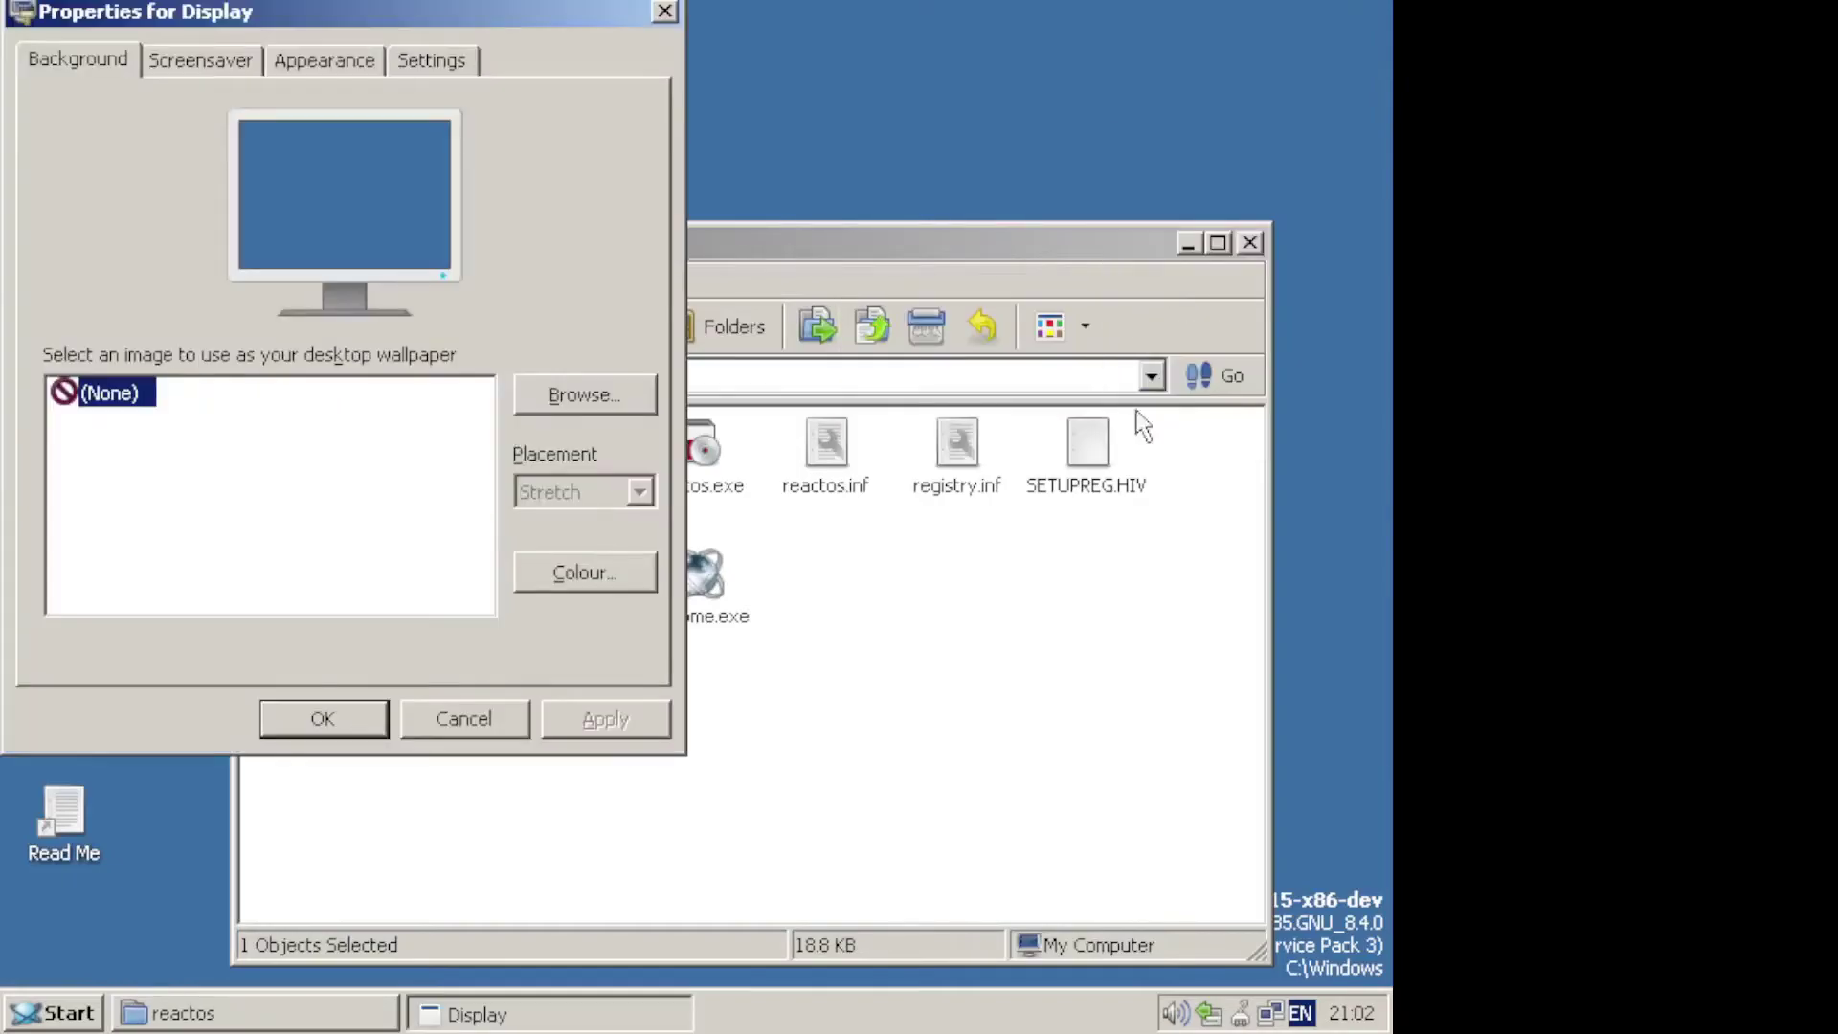
pyautogui.click(430, 62)
pyautogui.moveTo(145, 488)
pyautogui.mouseDown()
pyautogui.moveTo(220, 489)
pyautogui.moveTo(170, 512)
pyautogui.mouseUp()
pyautogui.click(604, 735)
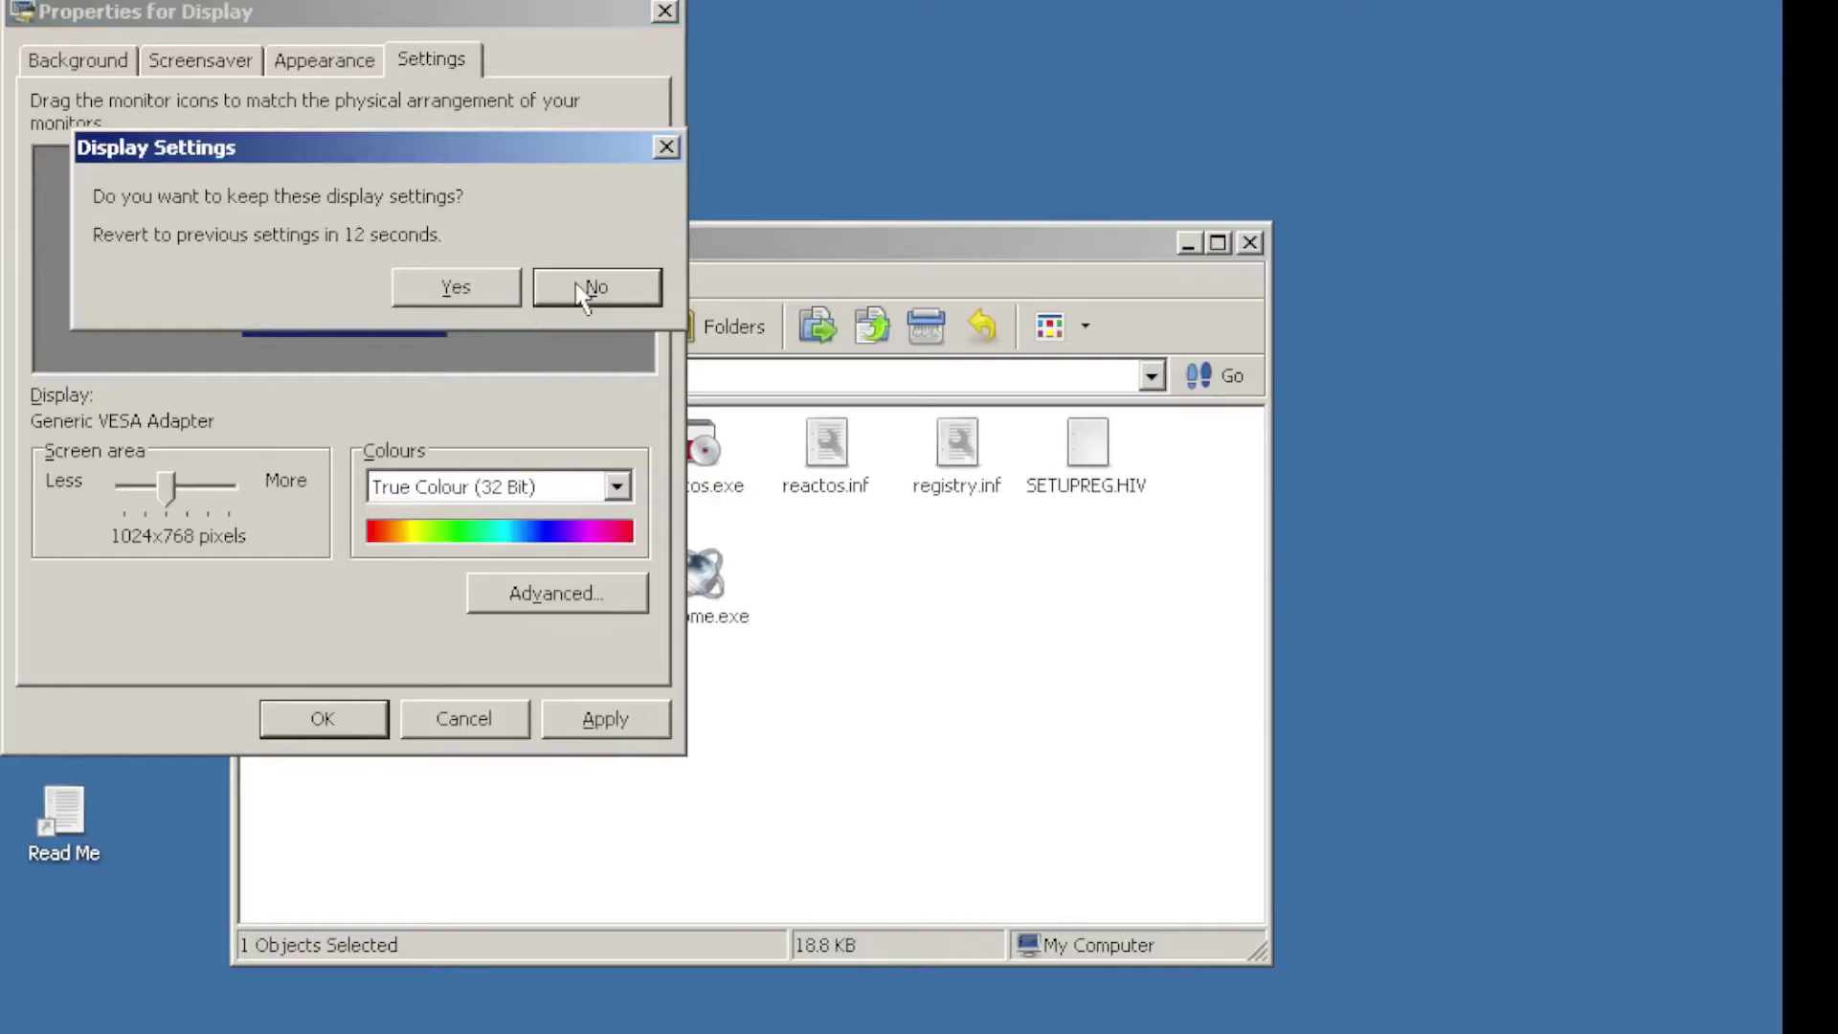
pyautogui.click(454, 290)
pyautogui.click(423, 492)
pyautogui.click(381, 657)
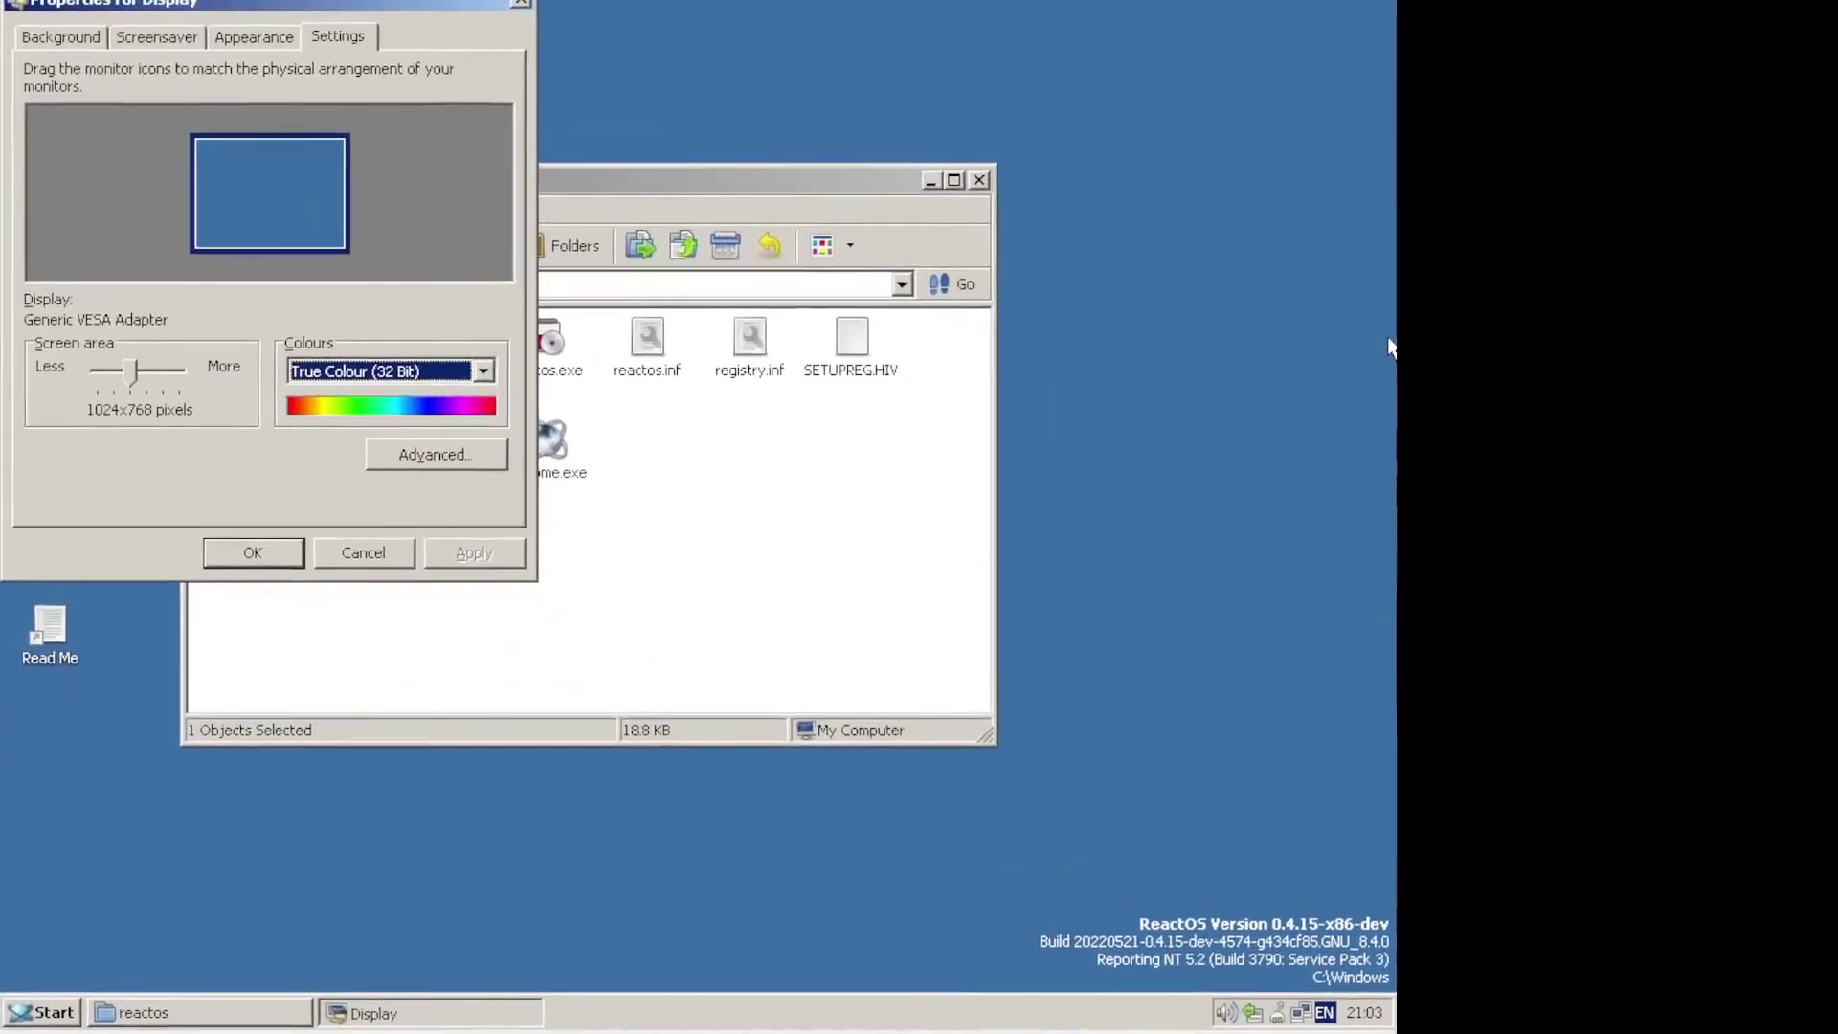
pyautogui.click(689, 521)
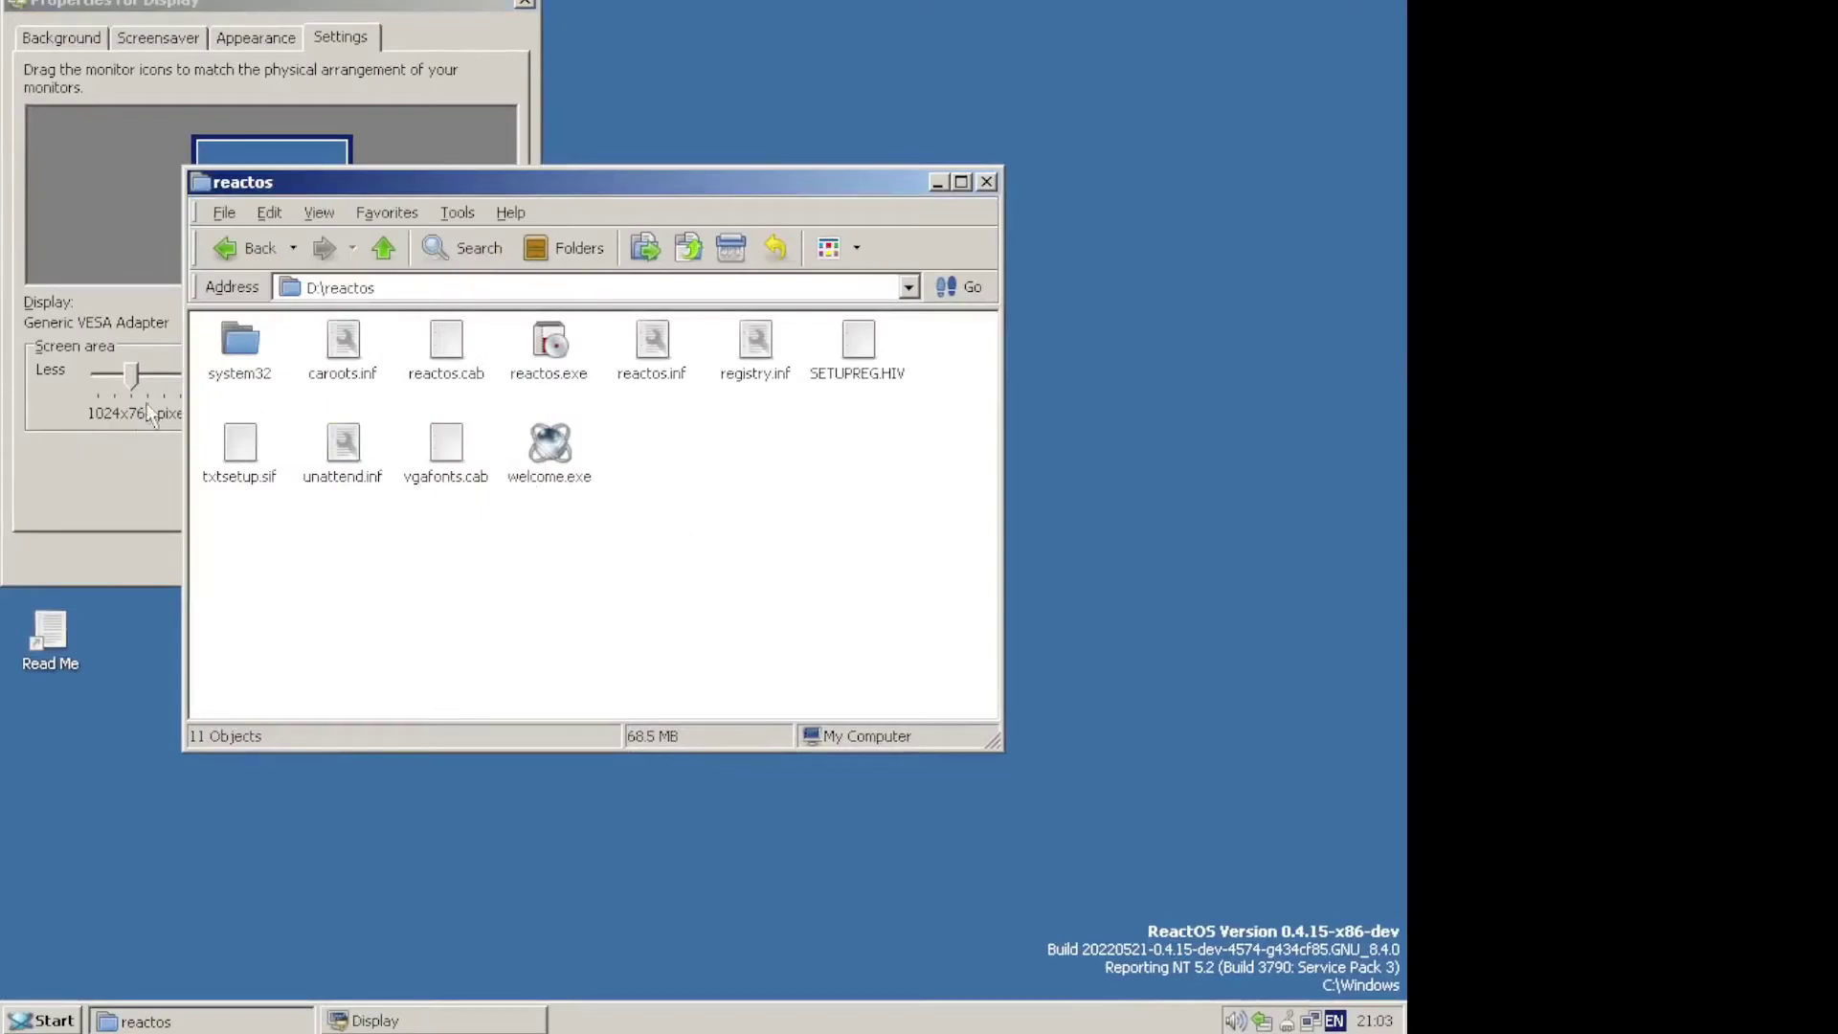
pyautogui.click(105, 420)
pyautogui.moveTo(132, 373); pyautogui.dragTo(171, 379)
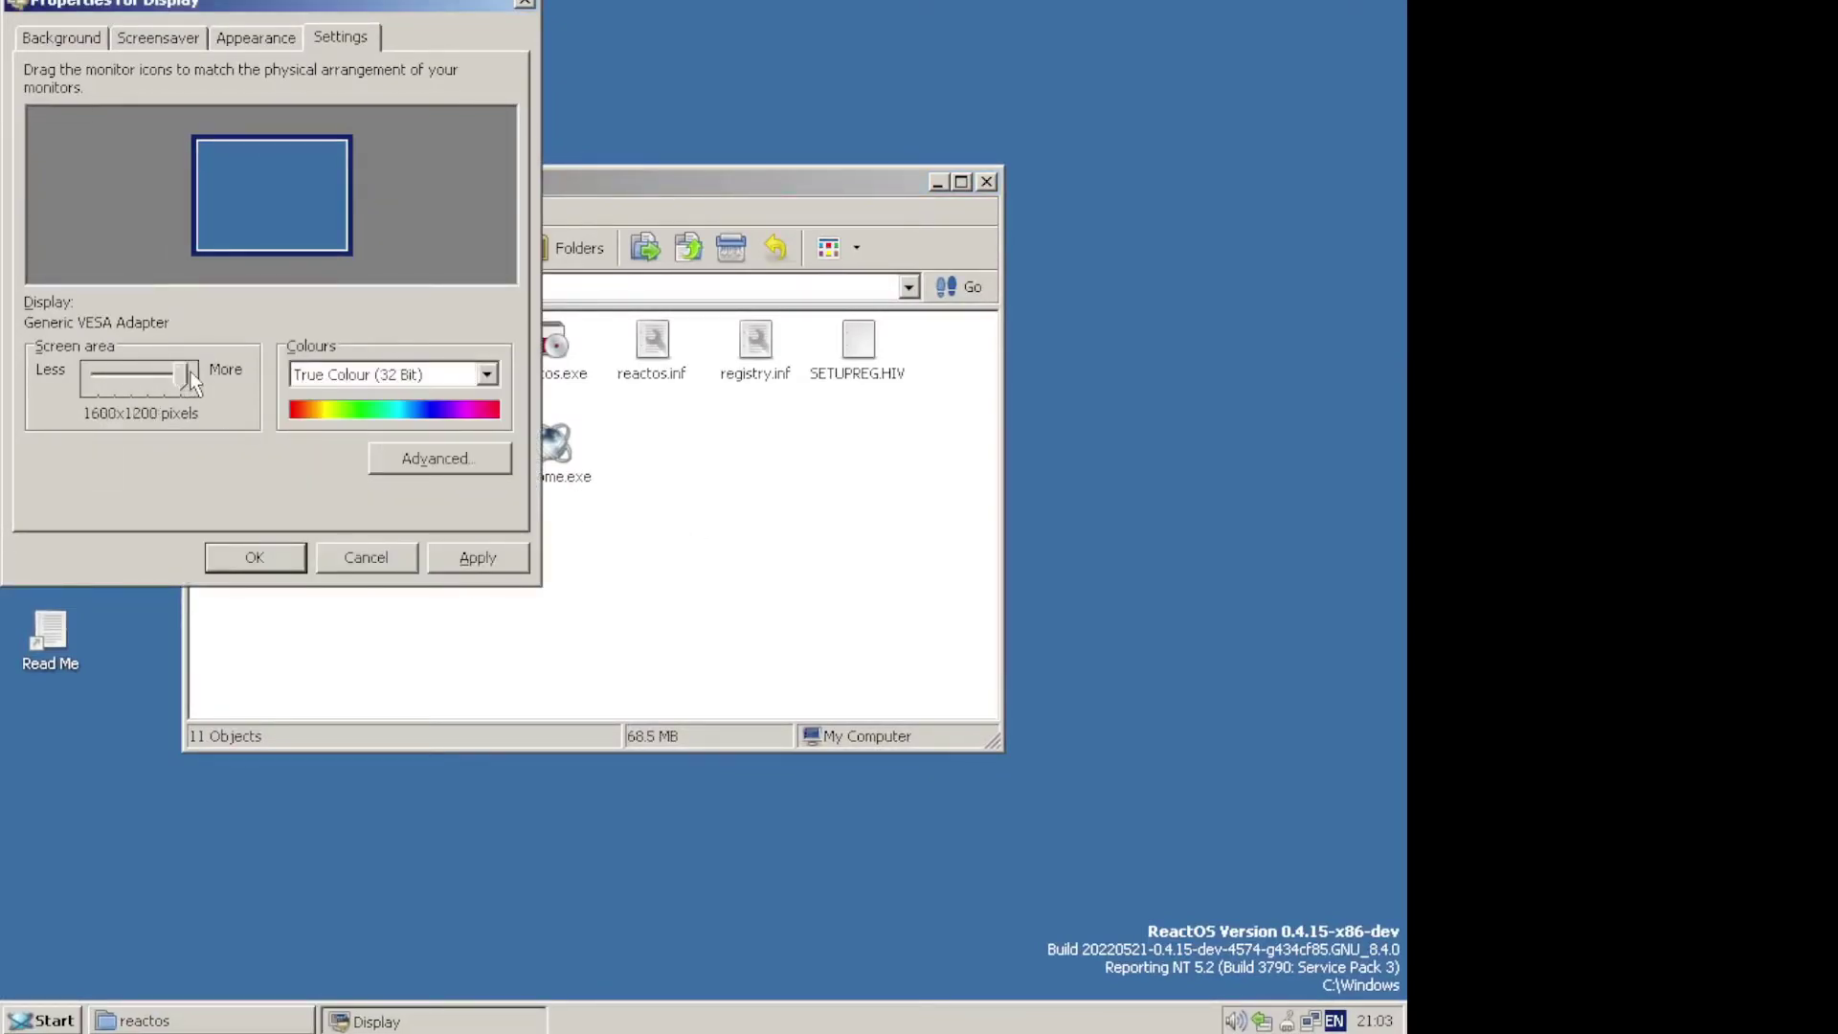
pyautogui.click(247, 35)
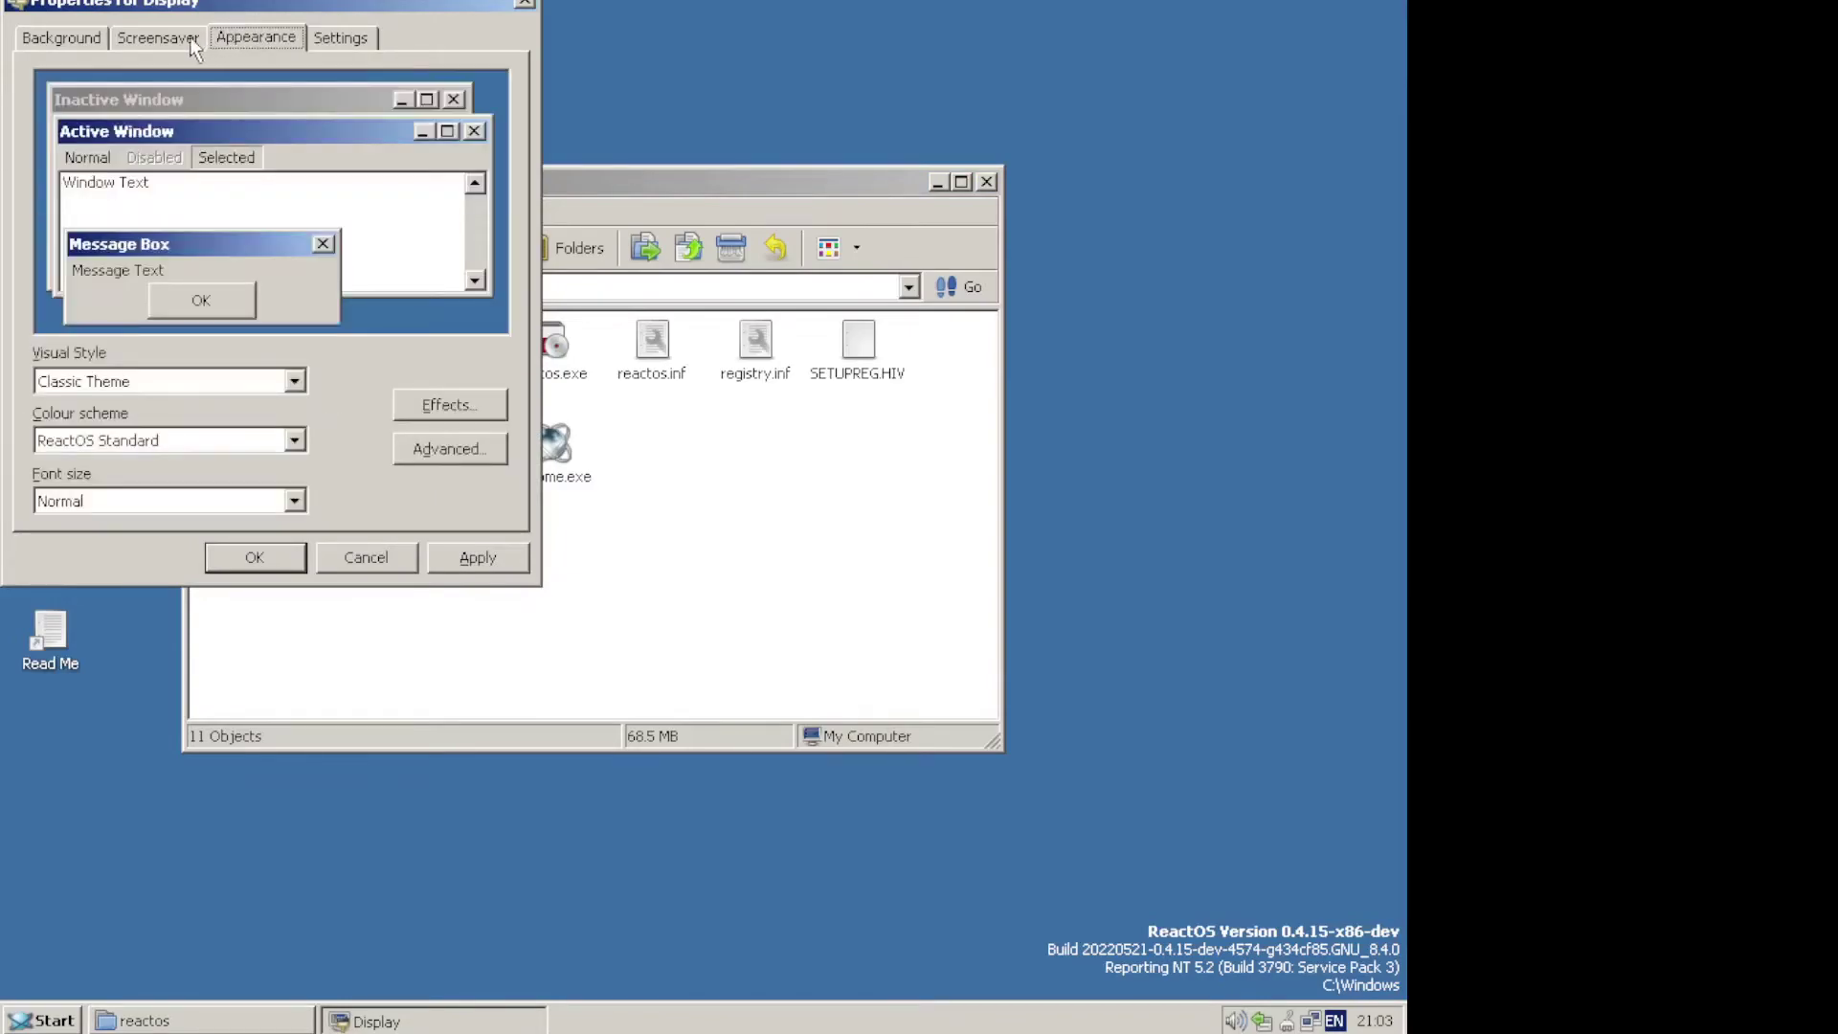
pyautogui.click(158, 37)
pyautogui.click(340, 36)
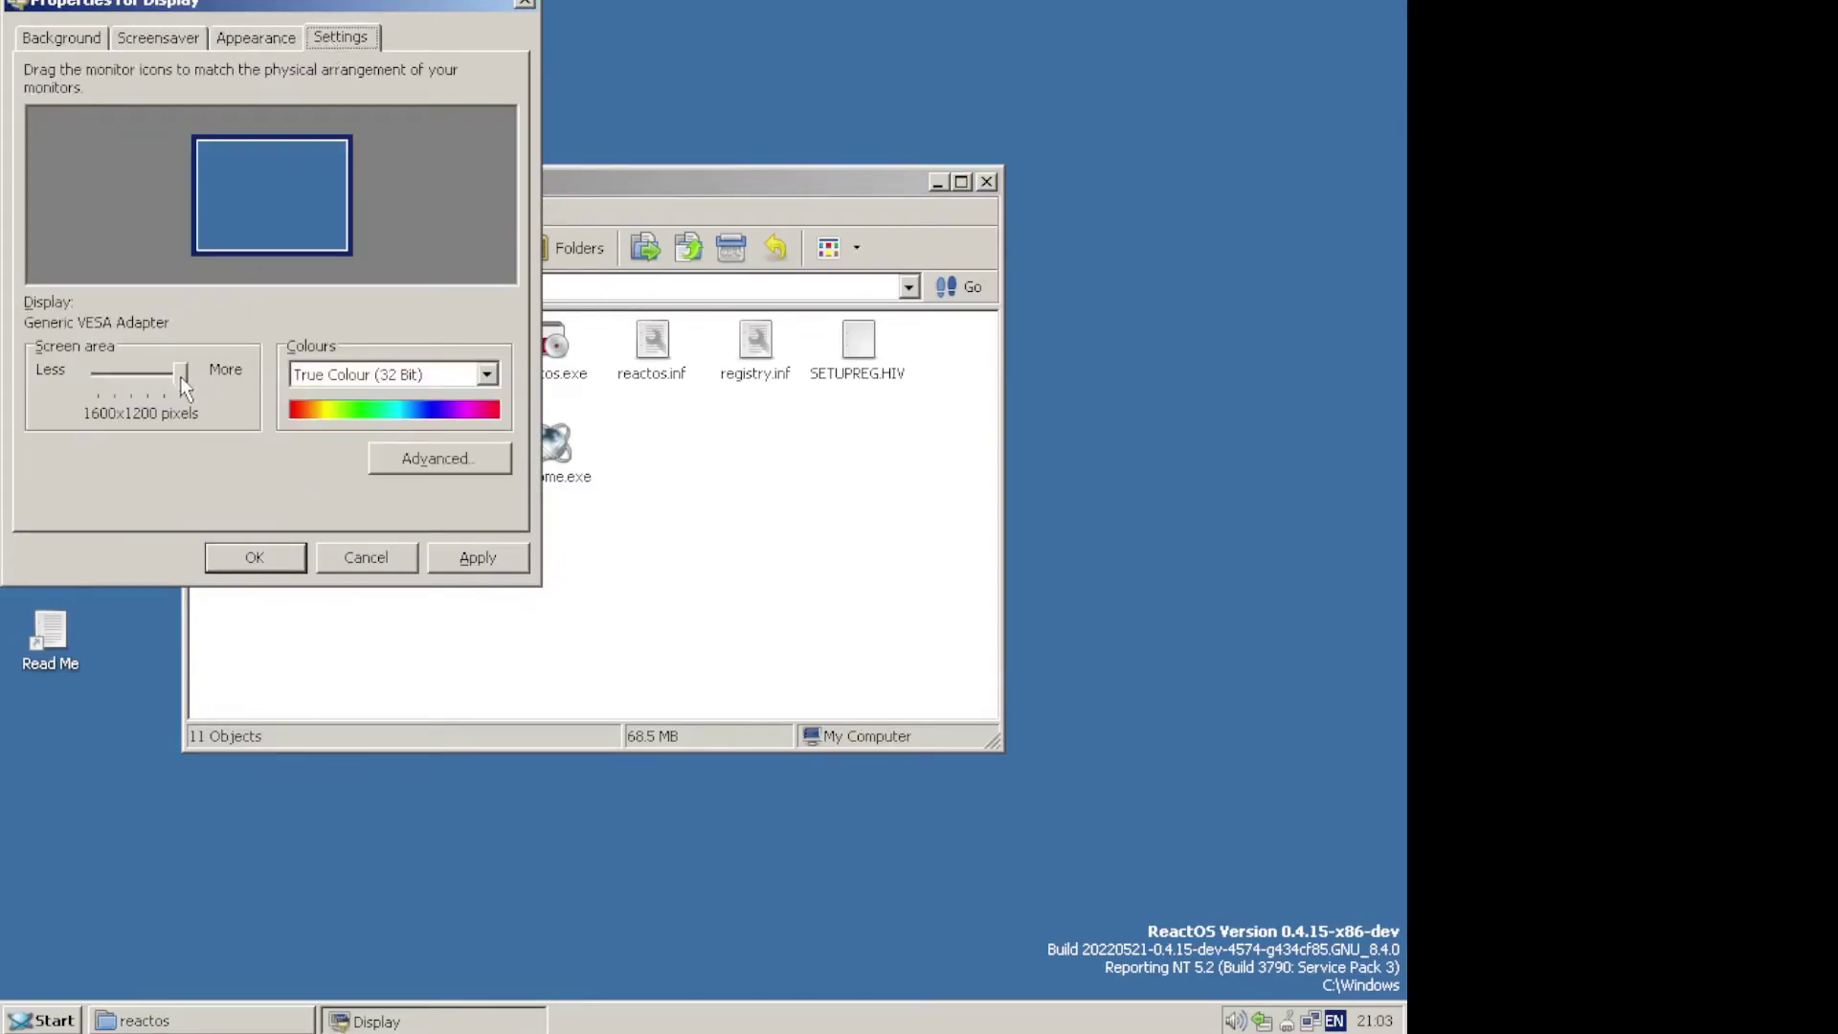
pyautogui.moveTo(180, 377); pyautogui.dragTo(138, 377)
# Apply the Lautus visual style with the Ater colour scheme and check the Start menu's look.
pyautogui.click(250, 38)
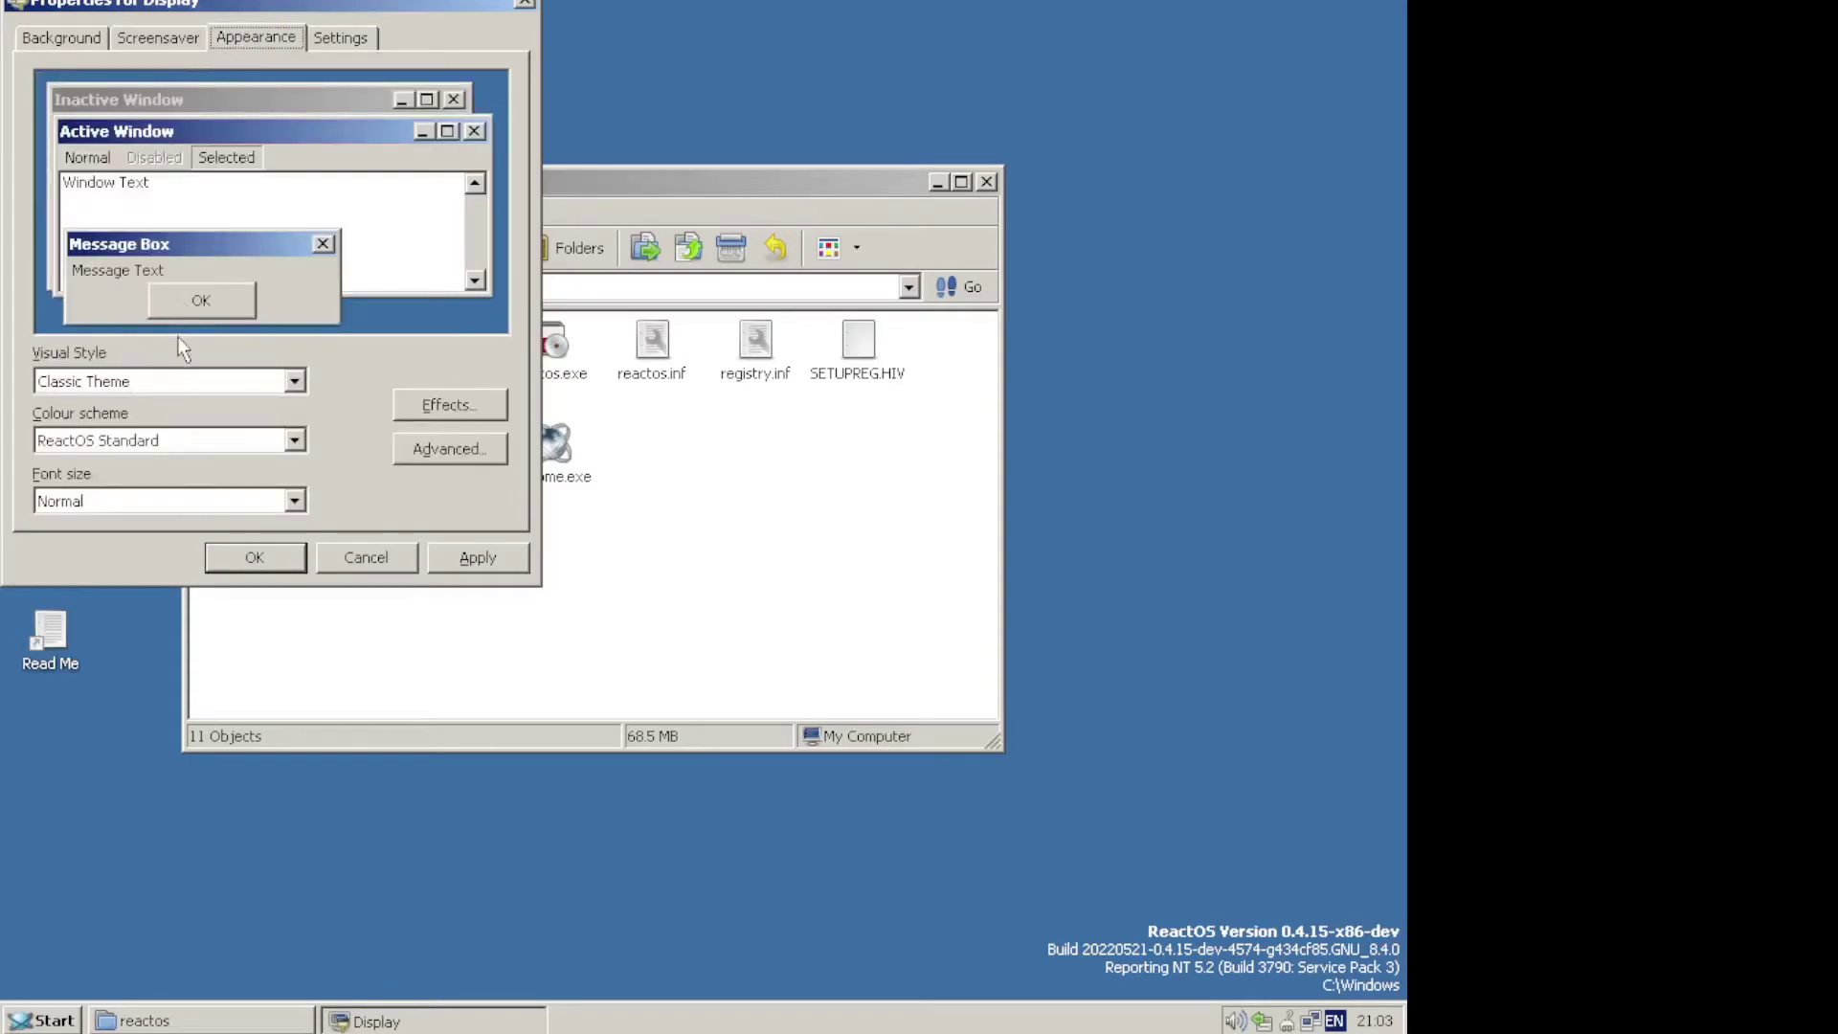
pyautogui.click(175, 383)
pyautogui.click(168, 422)
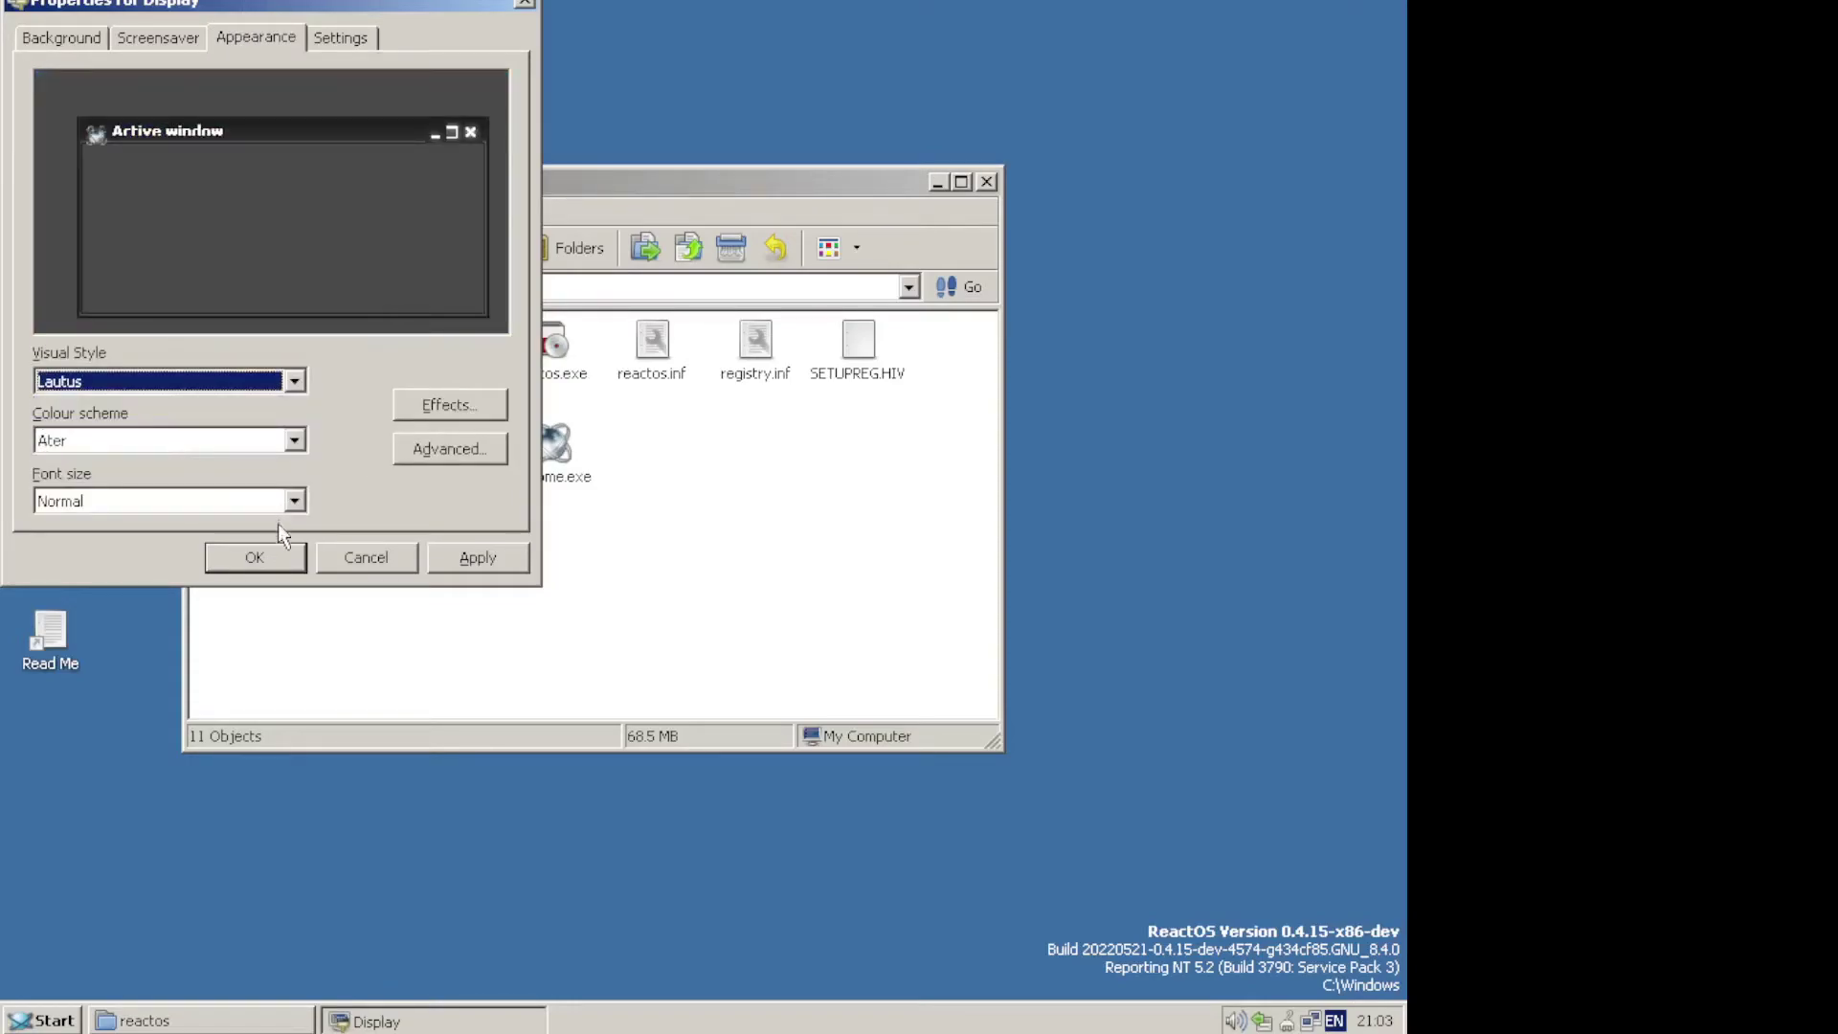
pyautogui.click(273, 563)
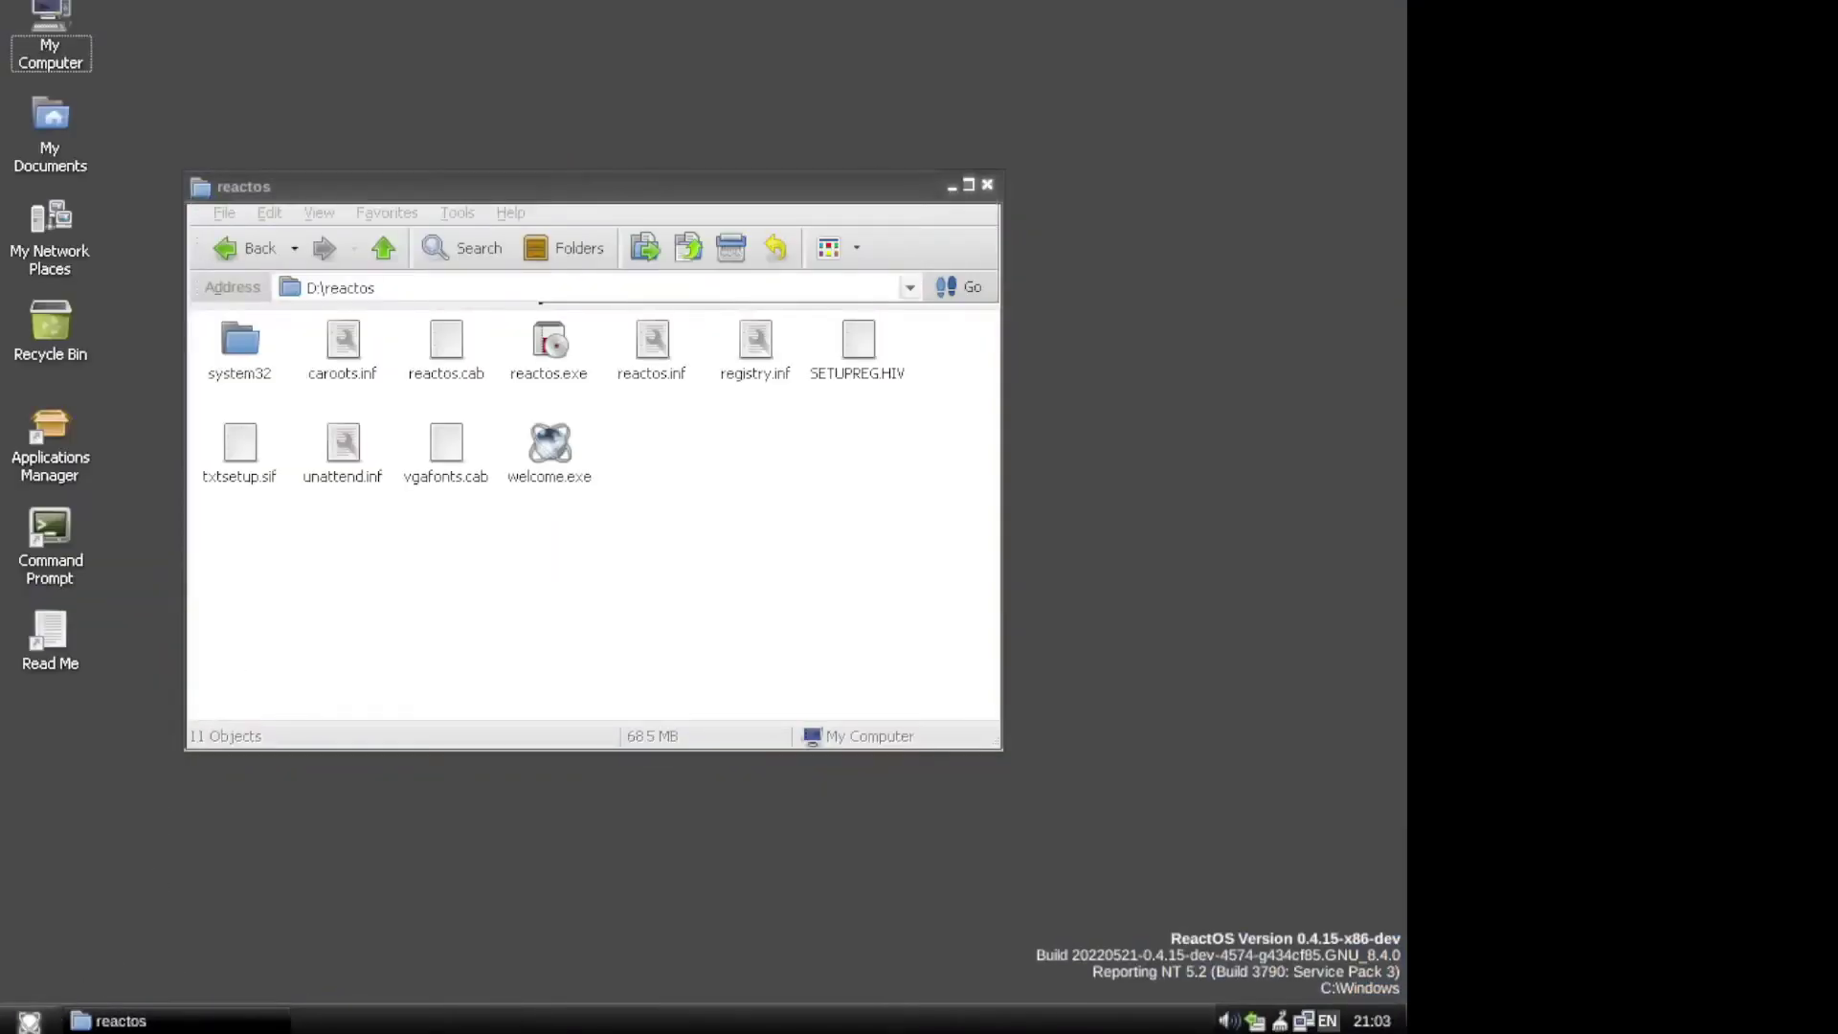
pyautogui.click(30, 1021)
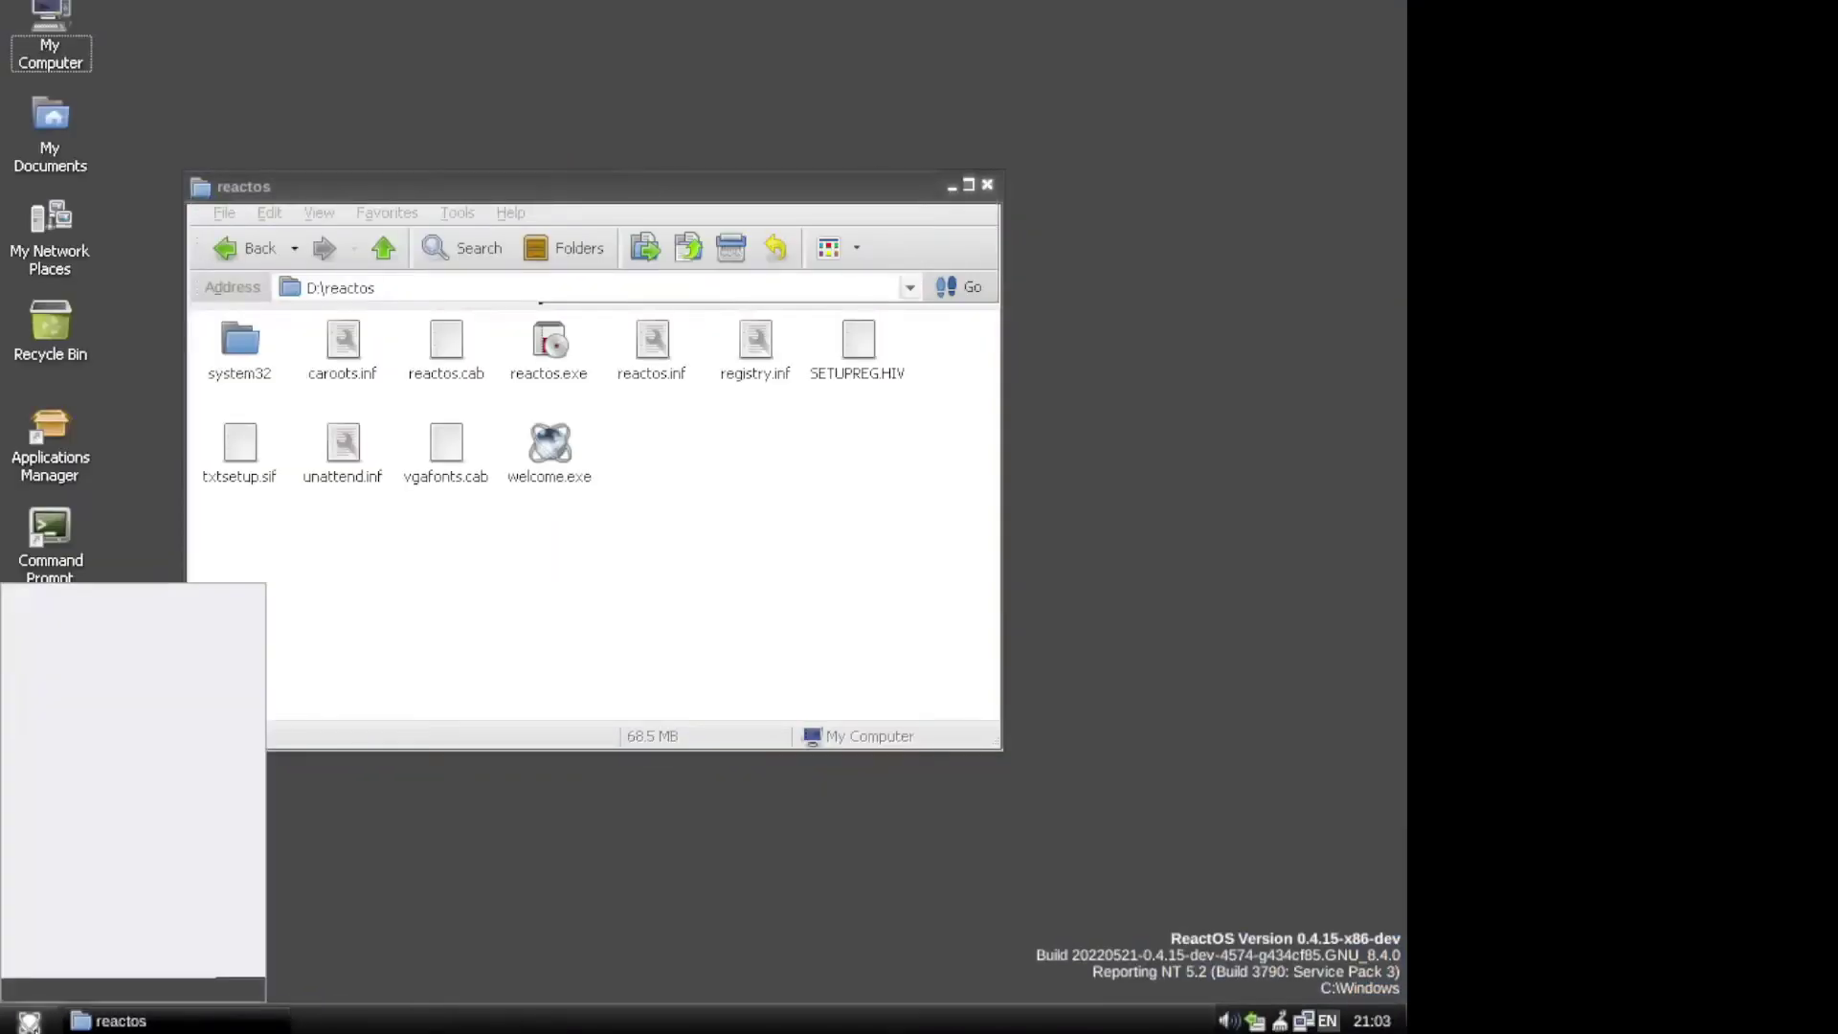
# Reopen the desktop's display properties and apply the Lunar visual style with the ReactOS colour scheme.
pyautogui.click(455, 839)
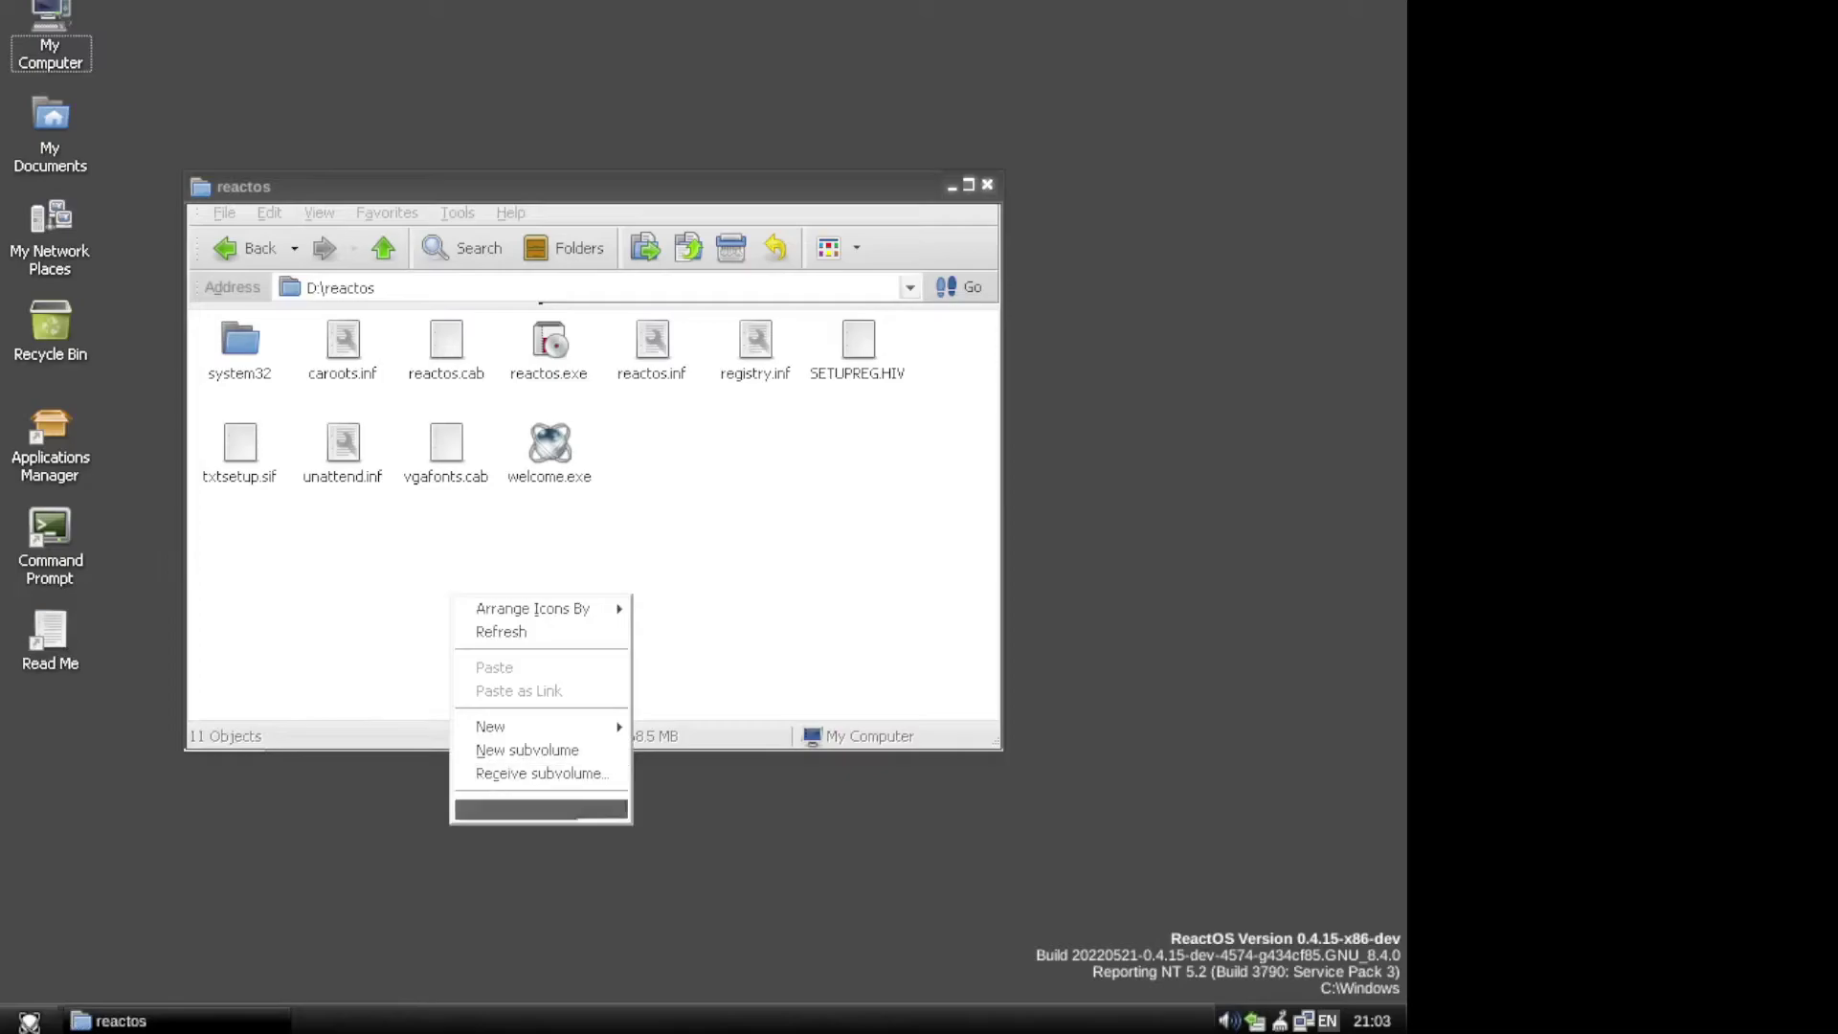
pyautogui.click(490, 810)
pyautogui.click(243, 49)
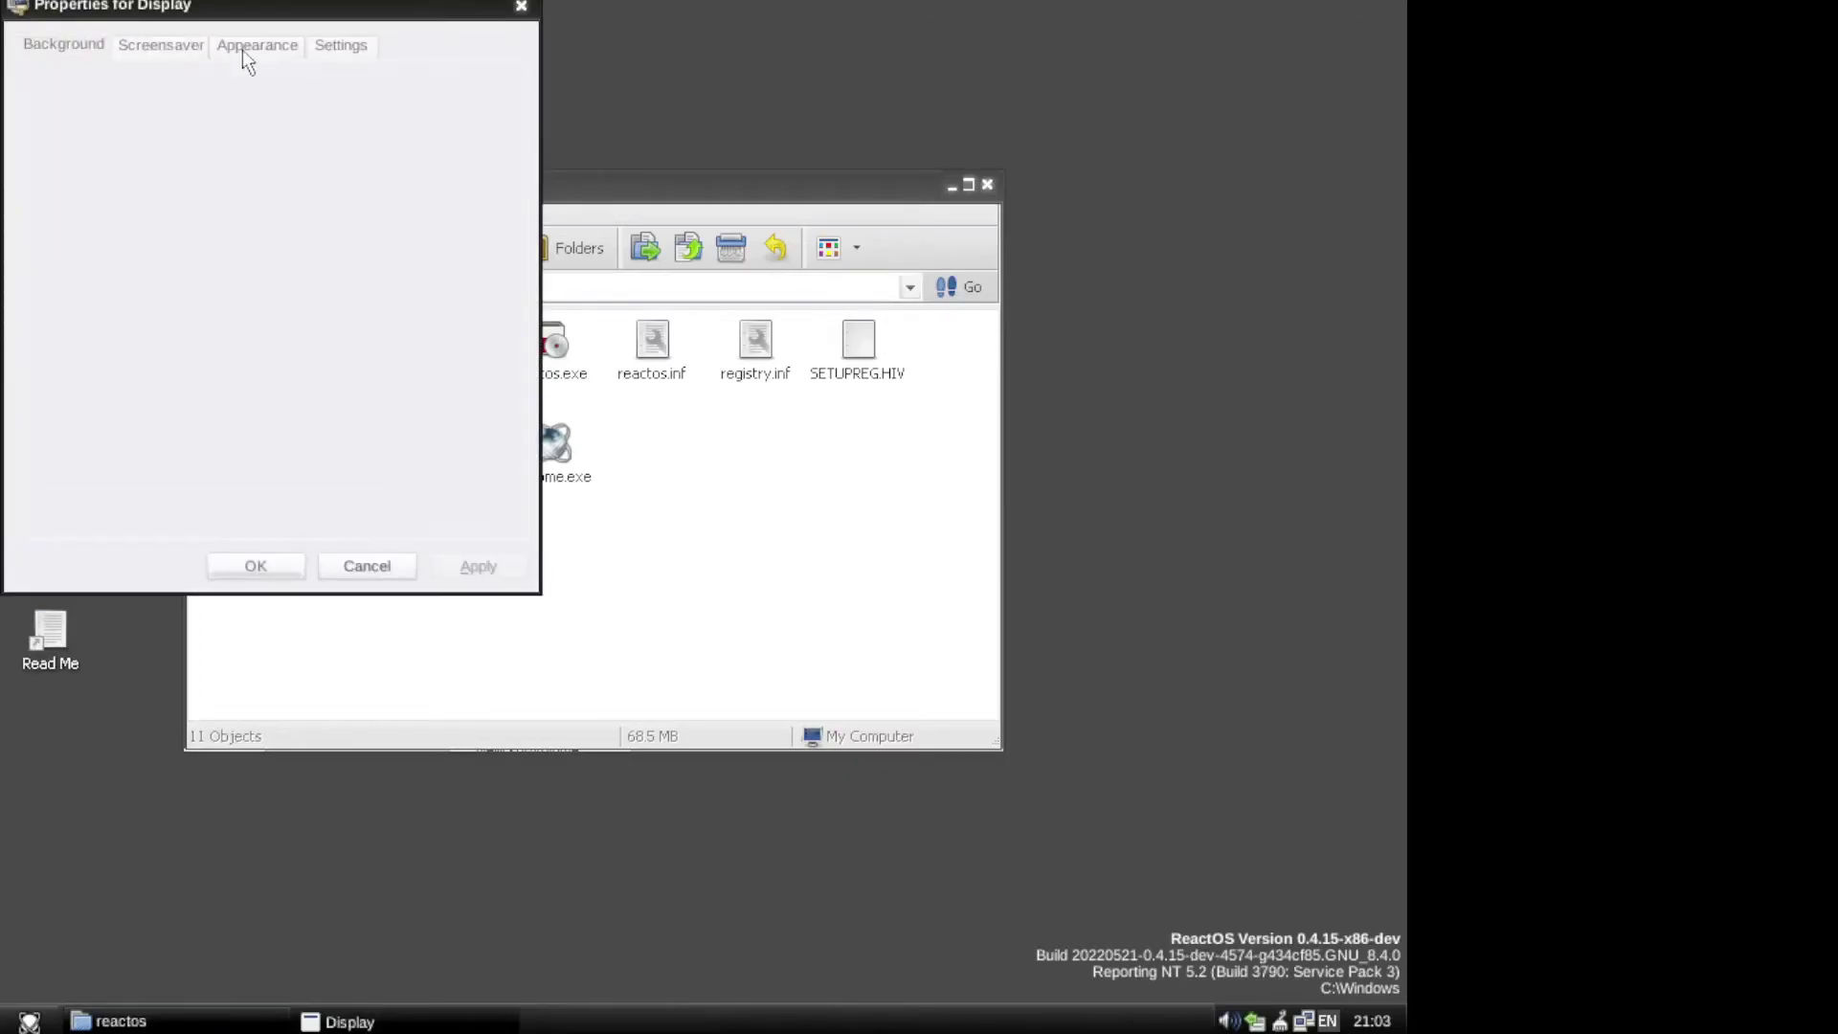
pyautogui.click(180, 45)
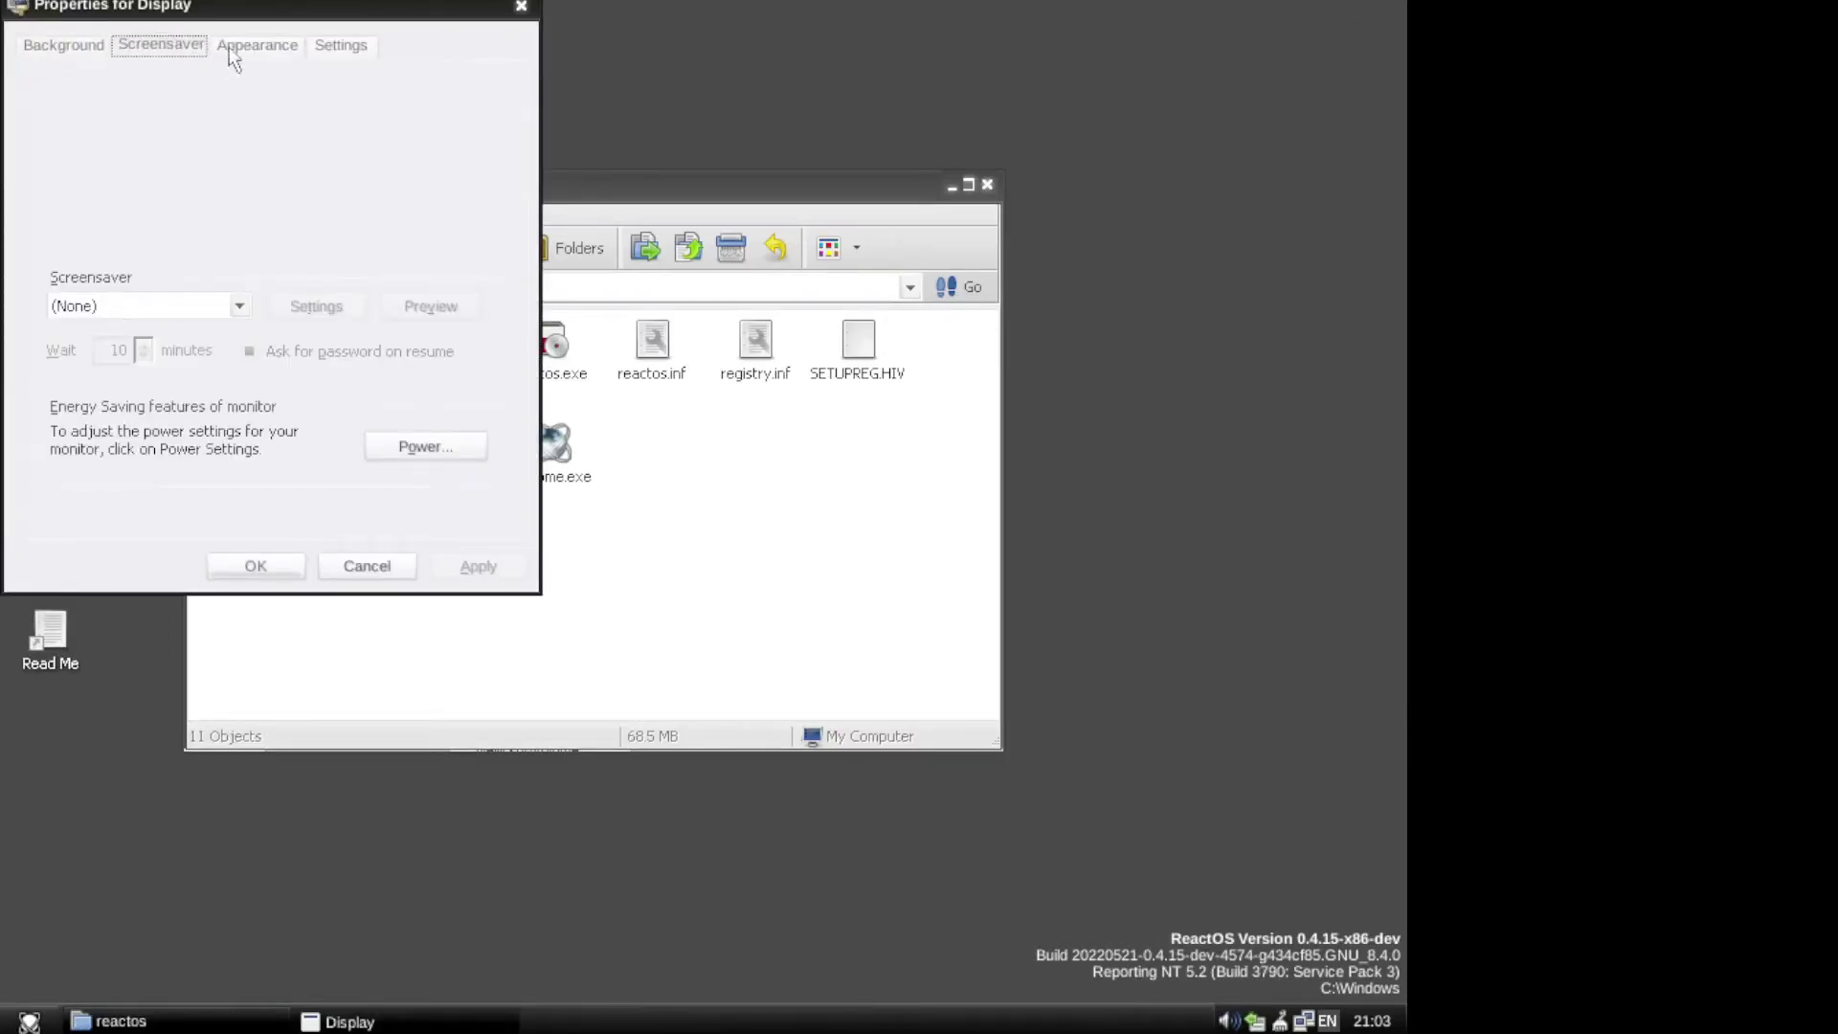
pyautogui.press('Right')
pyautogui.click(176, 390)
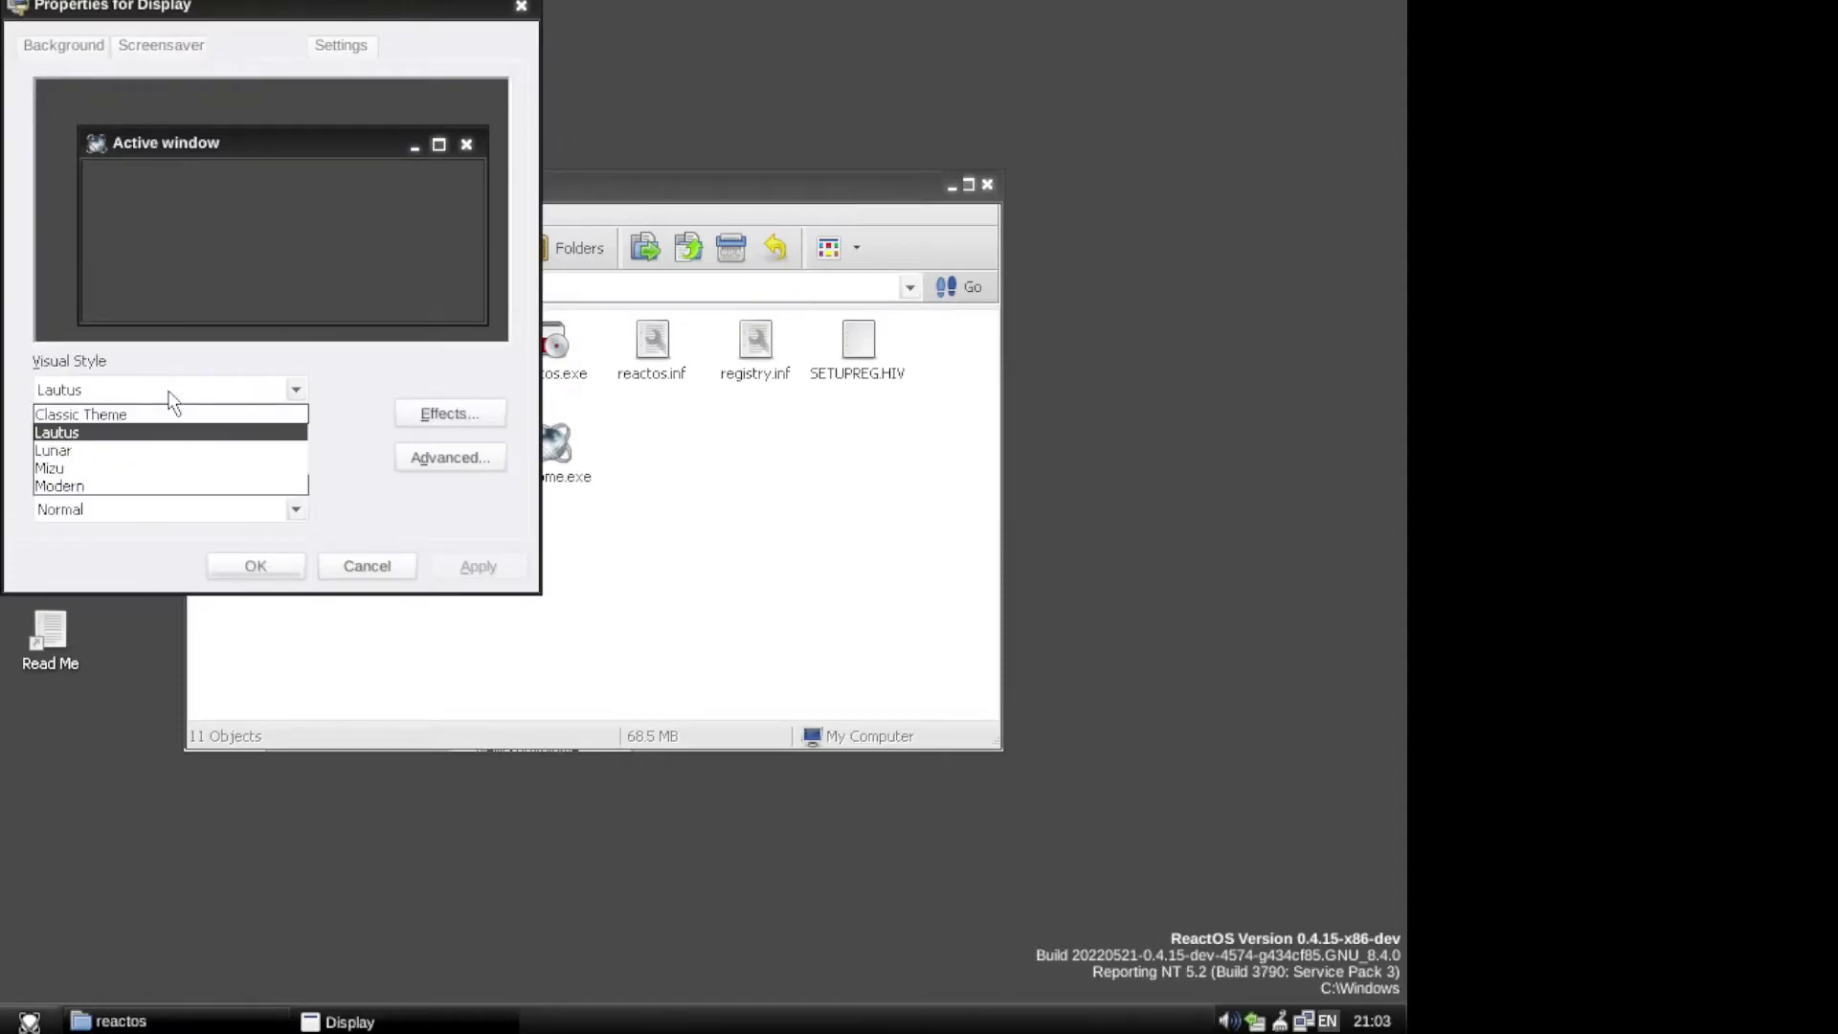
pyautogui.click(148, 452)
pyautogui.click(464, 571)
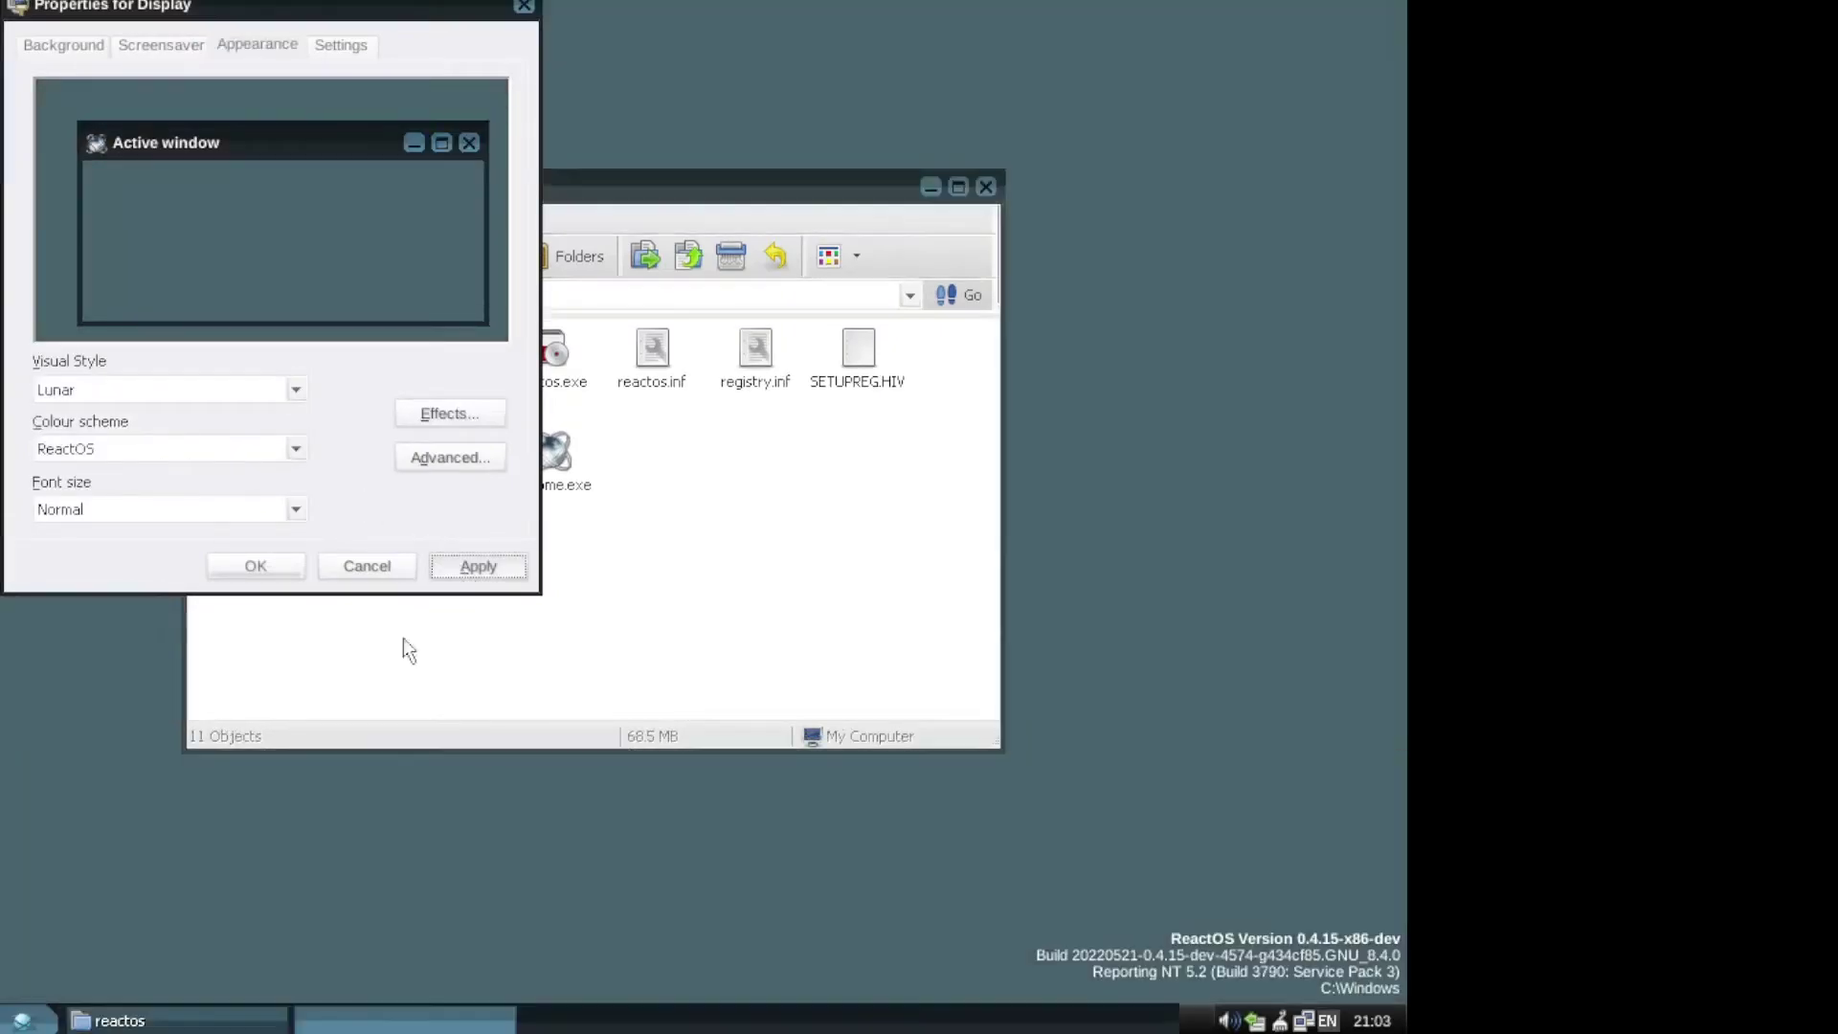
# Check how the reactos folder window and the Start menu look in the Lunar style, and return to the display properties.
pyautogui.click(405, 638)
pyautogui.click(29, 1021)
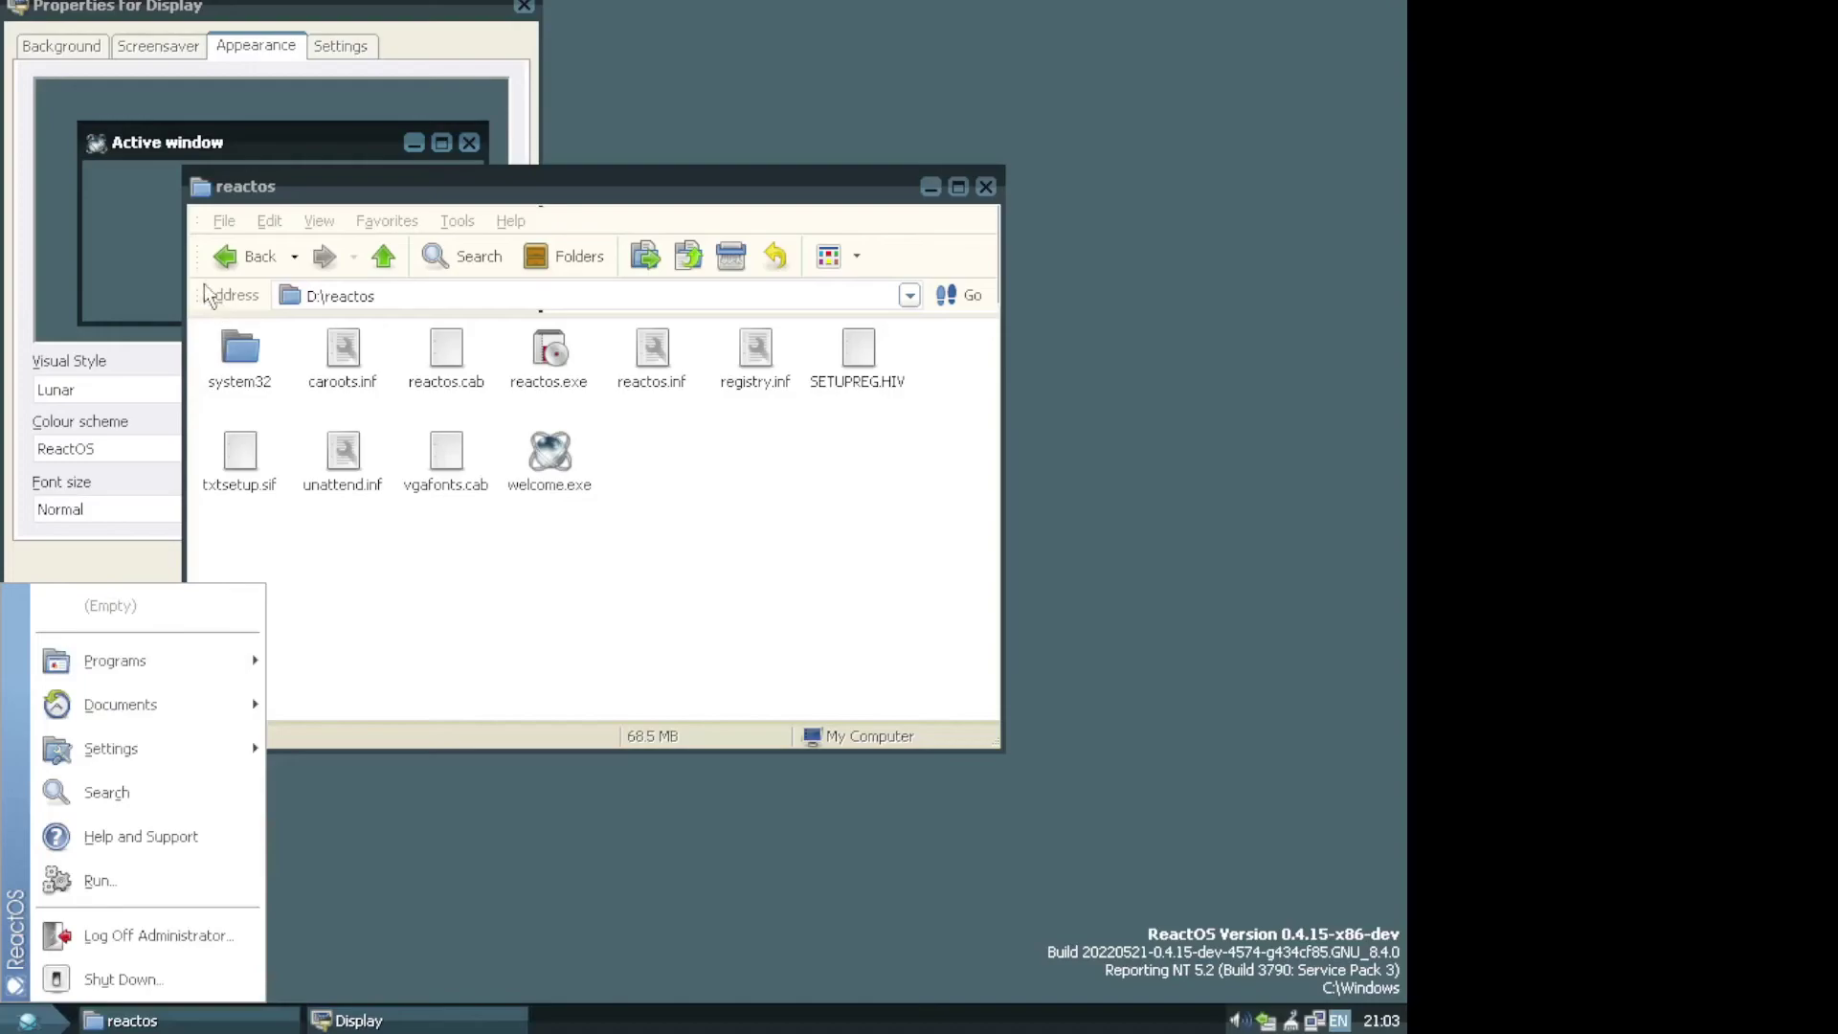
pyautogui.click(137, 287)
pyautogui.click(112, 418)
# Apply the Mizu visual style with the Light colour scheme and check the Start menu's look.
pyautogui.click(164, 394)
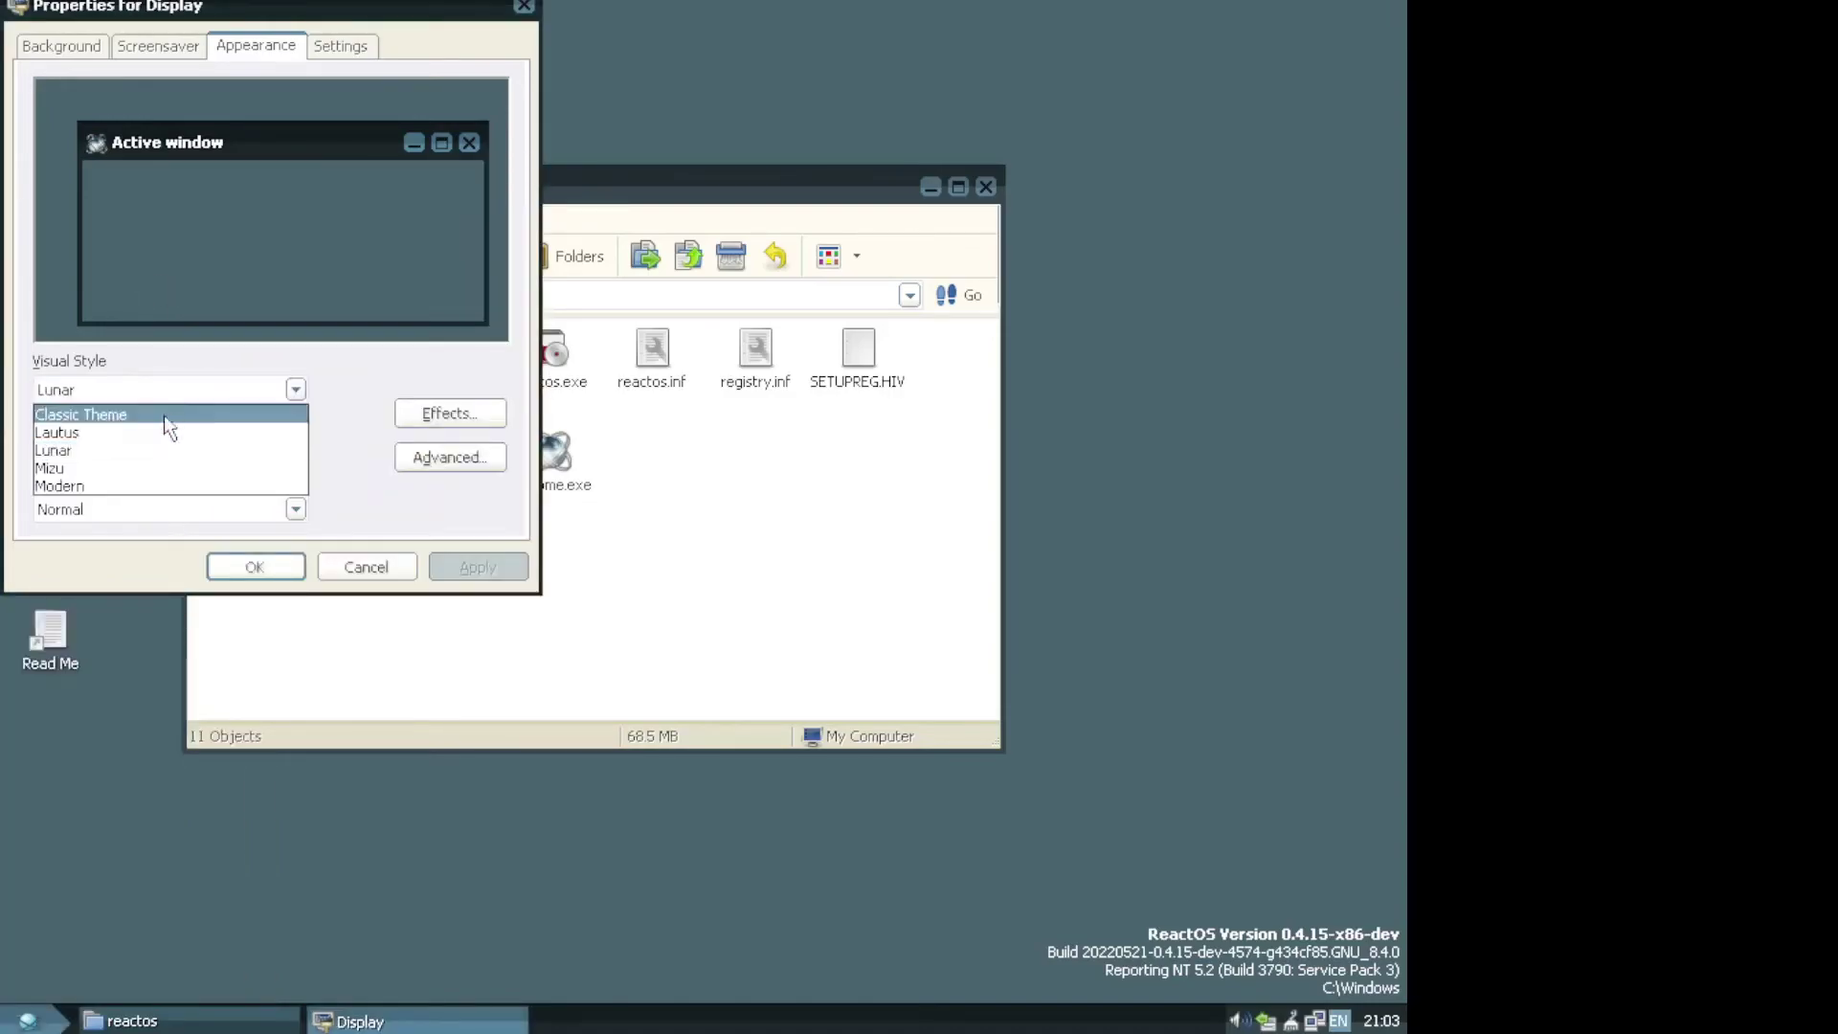
pyautogui.click(125, 465)
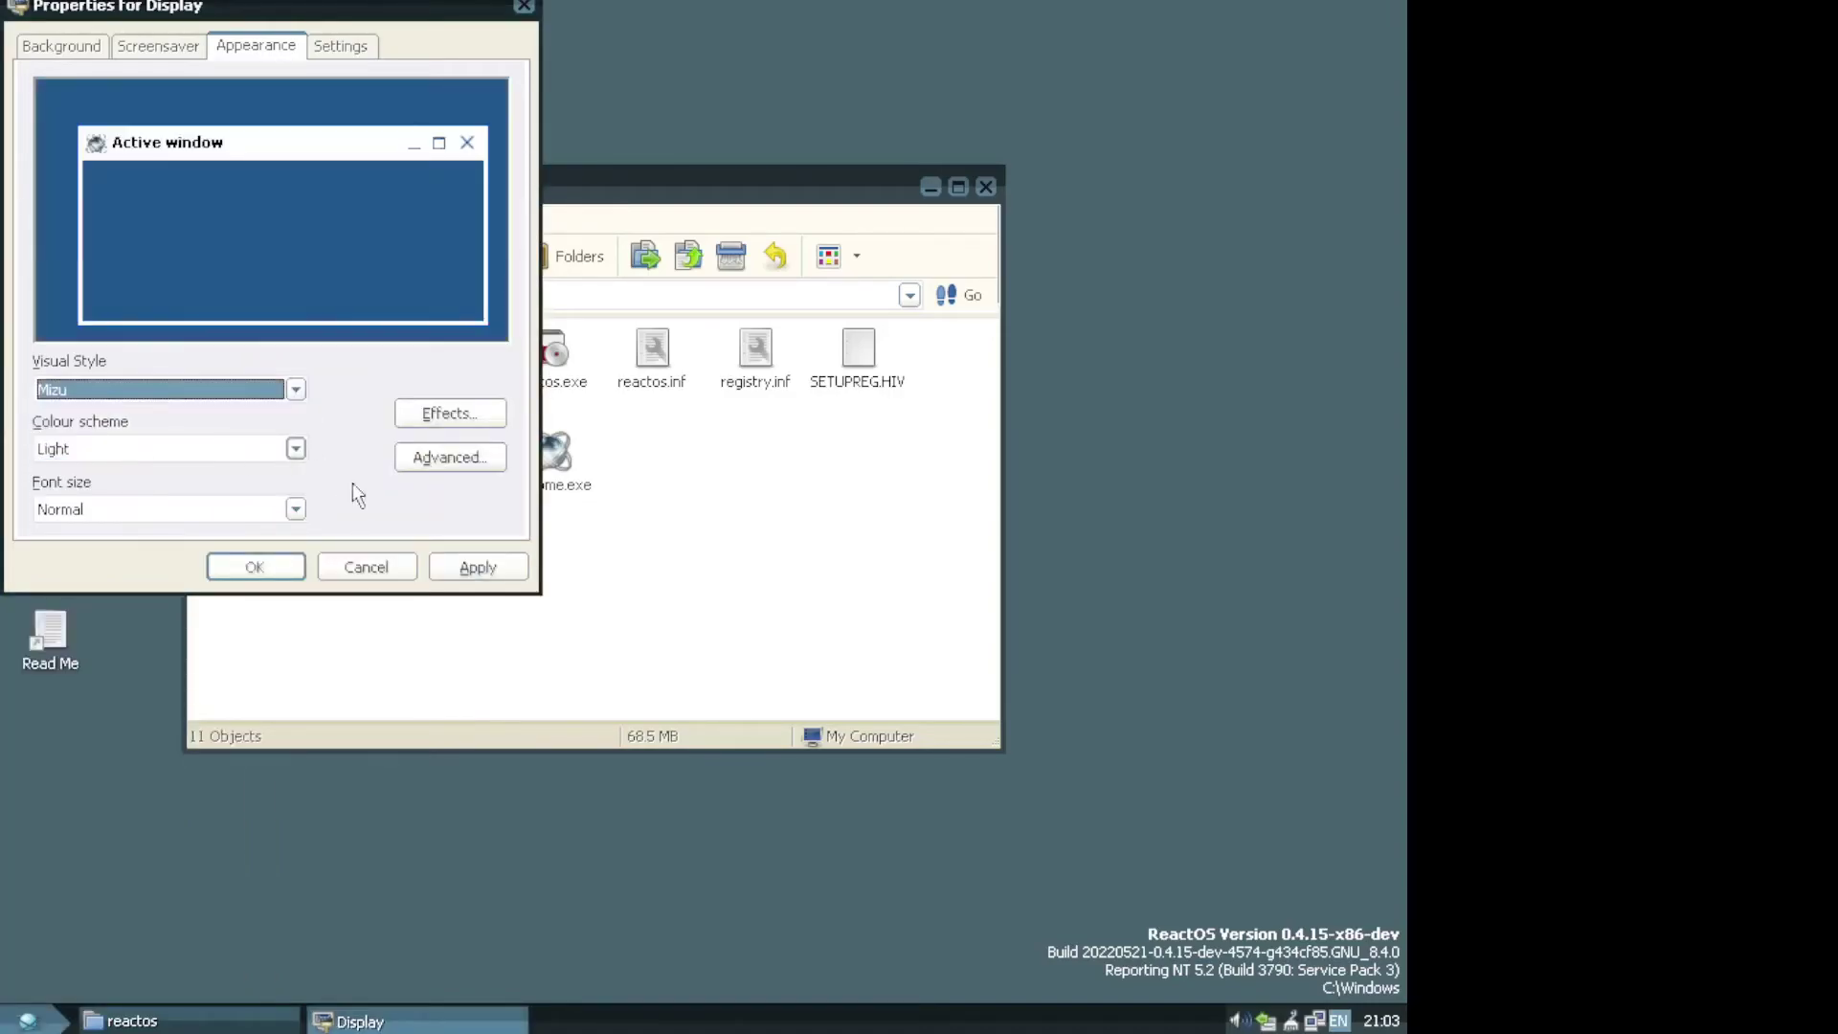
pyautogui.click(474, 565)
pyautogui.click(21, 1019)
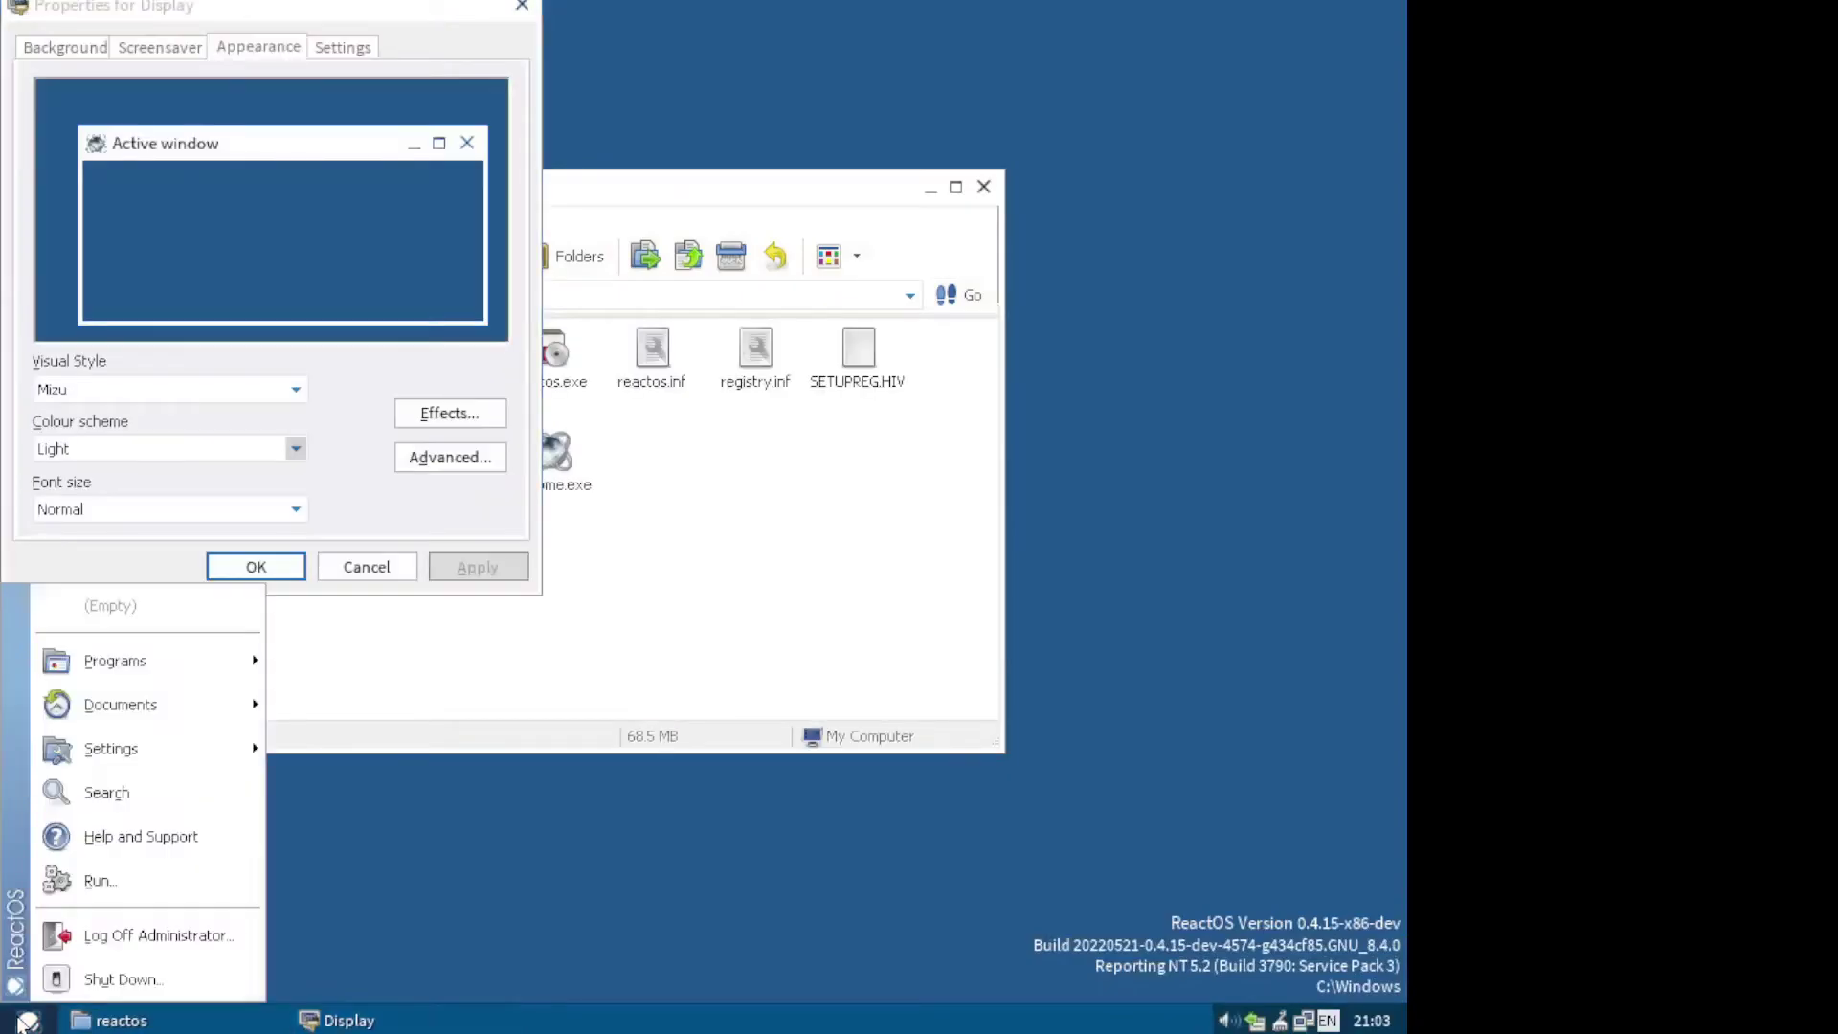
pyautogui.click(173, 458)
# Examine the visual styles, colour schemes and font sizes available for the Mizu style.
pyautogui.click(170, 391)
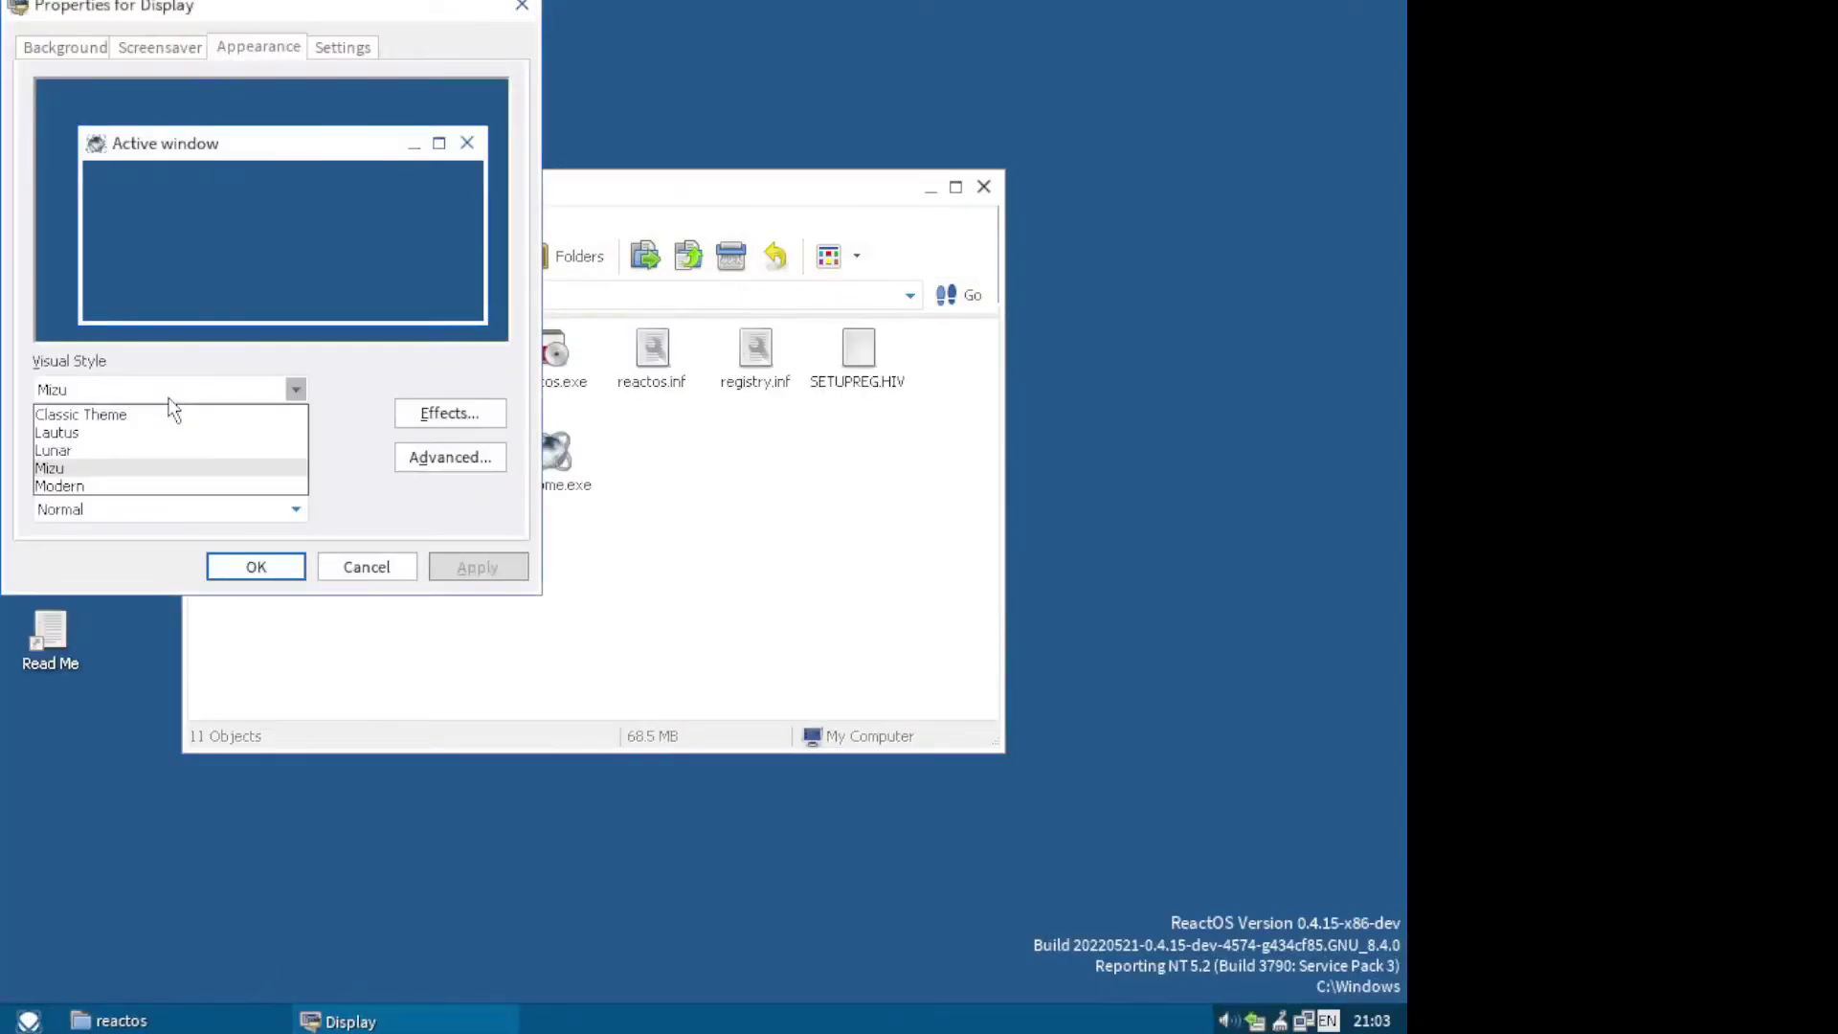
pyautogui.click(30, 395)
pyautogui.click(60, 450)
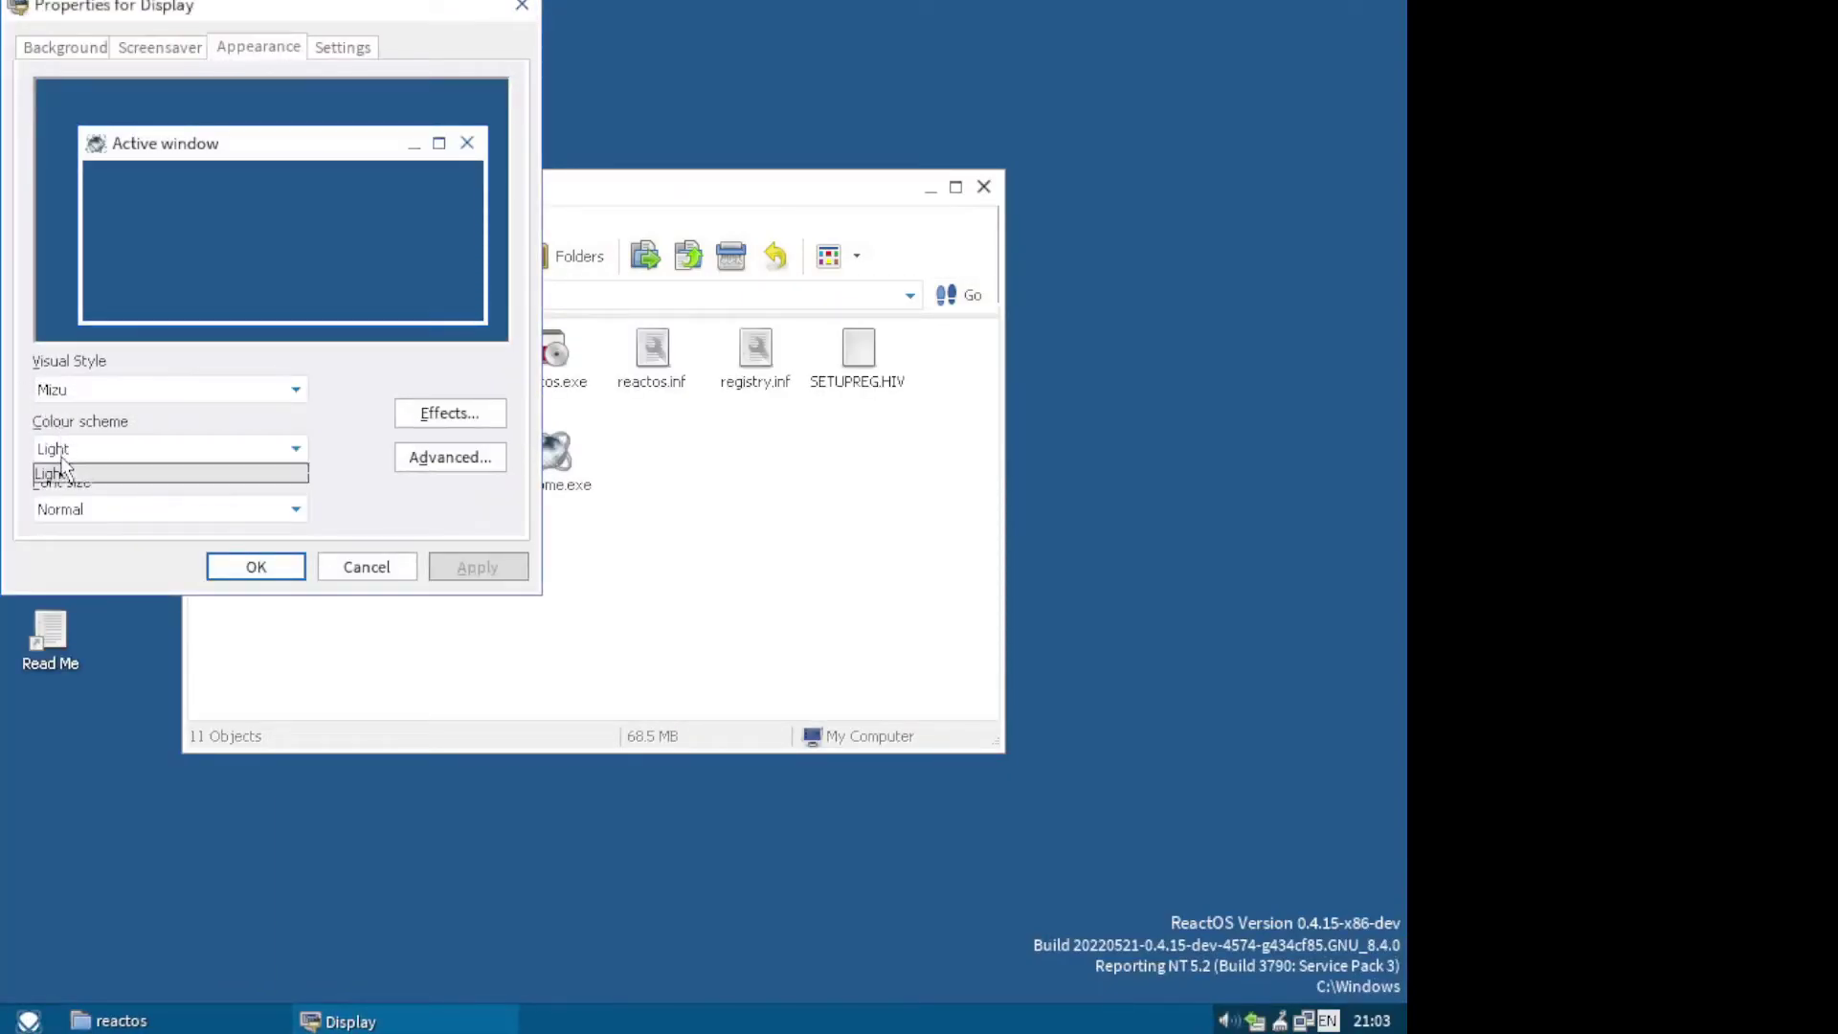
pyautogui.click(62, 472)
pyautogui.click(91, 510)
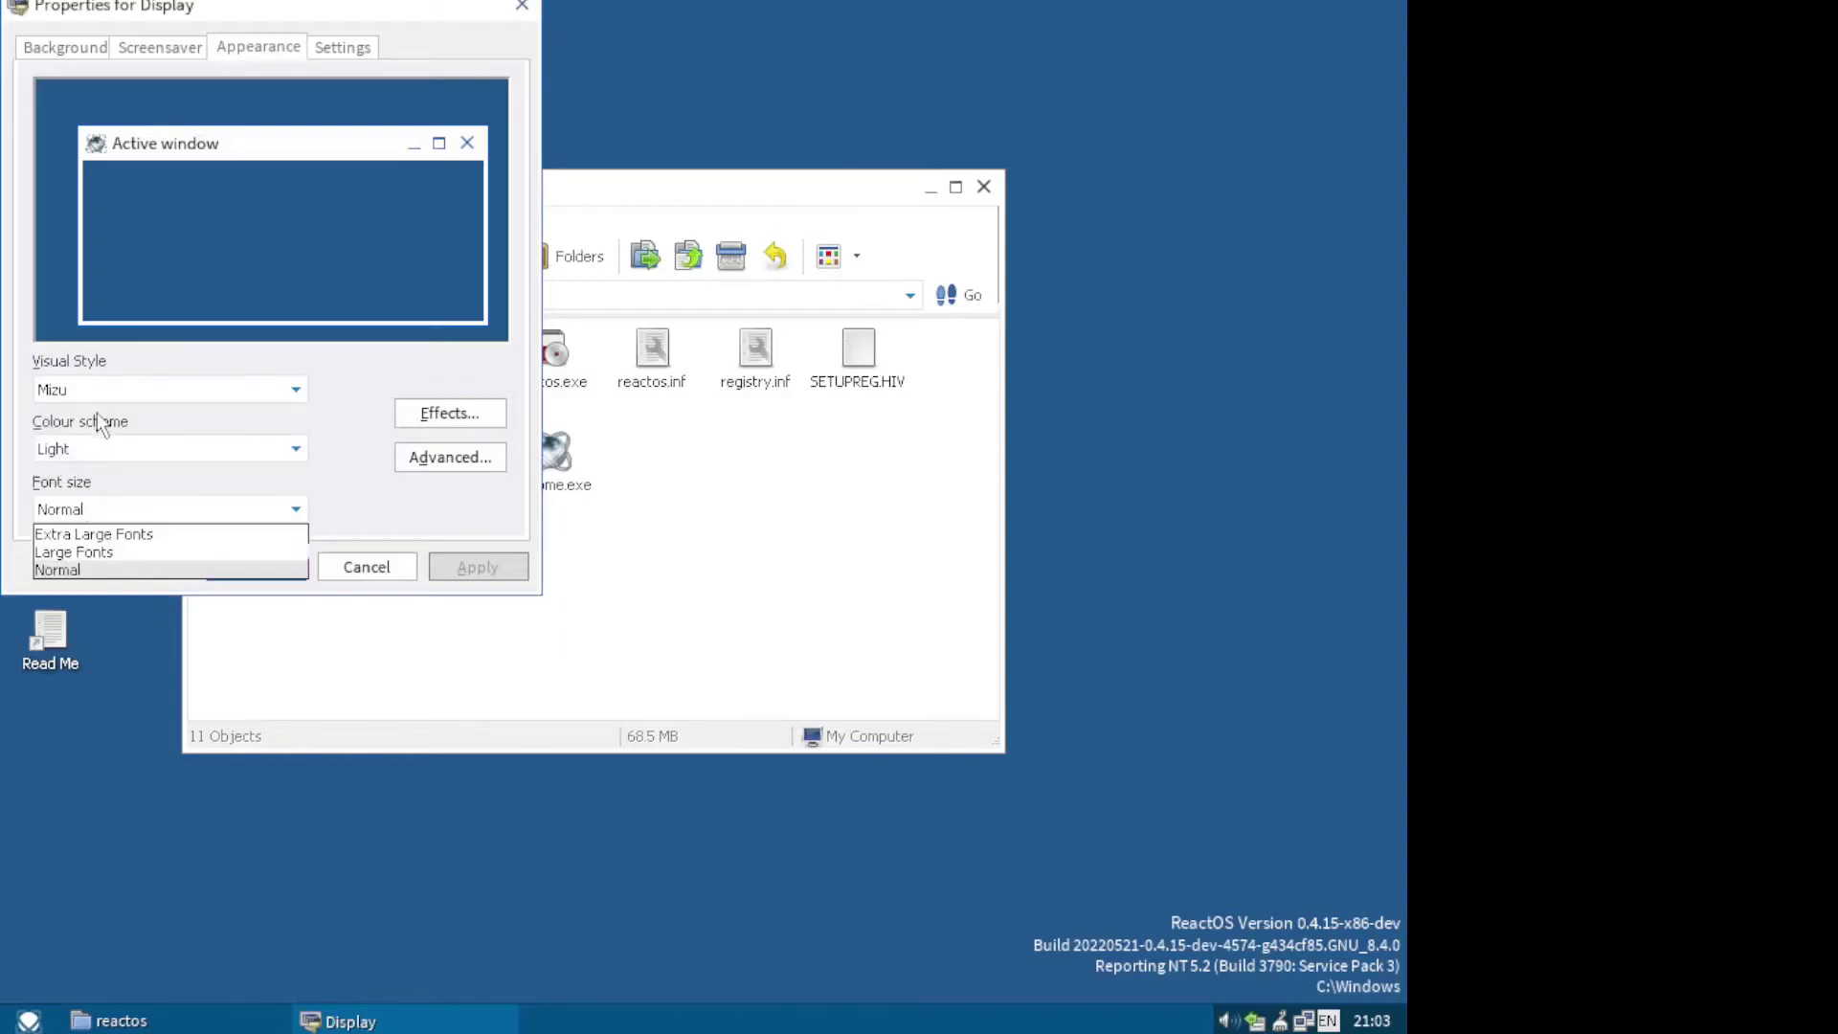
pyautogui.click(101, 381)
# Apply the Modern visual style with the Light colour scheme and Large Fonts.
pyautogui.click(101, 379)
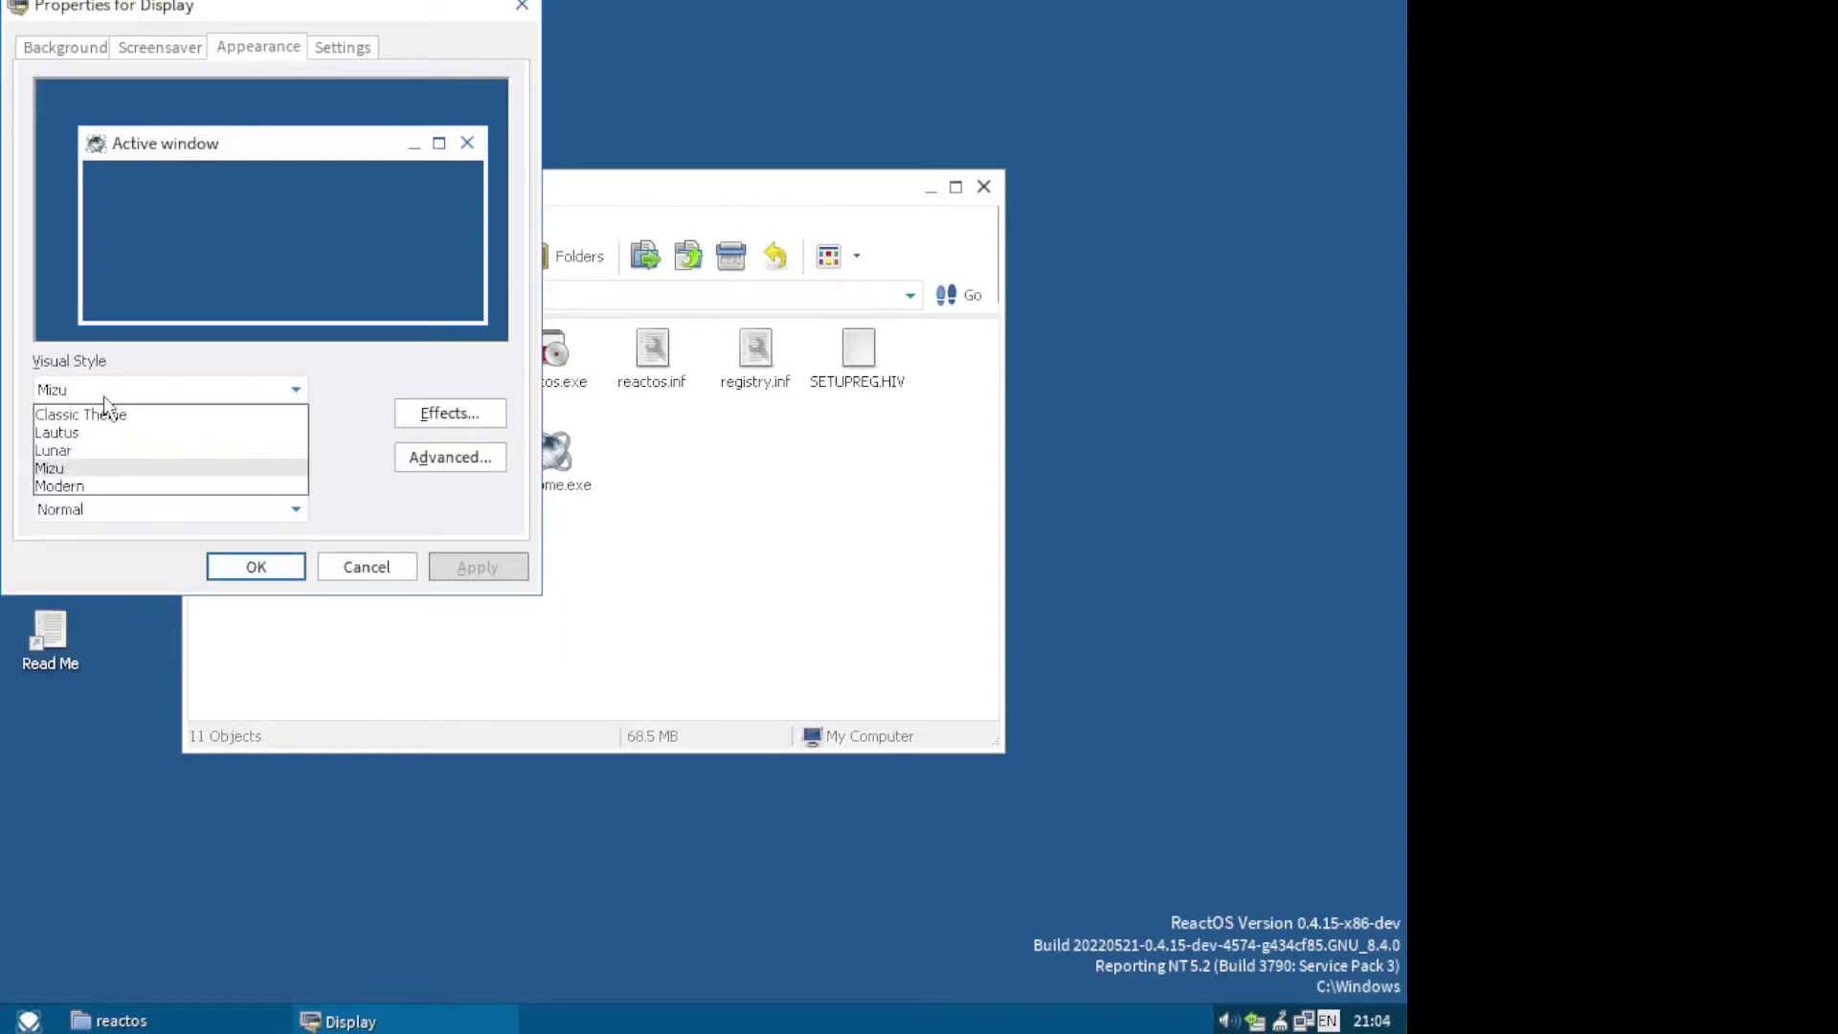
pyautogui.click(82, 485)
pyautogui.click(81, 511)
pyautogui.click(74, 552)
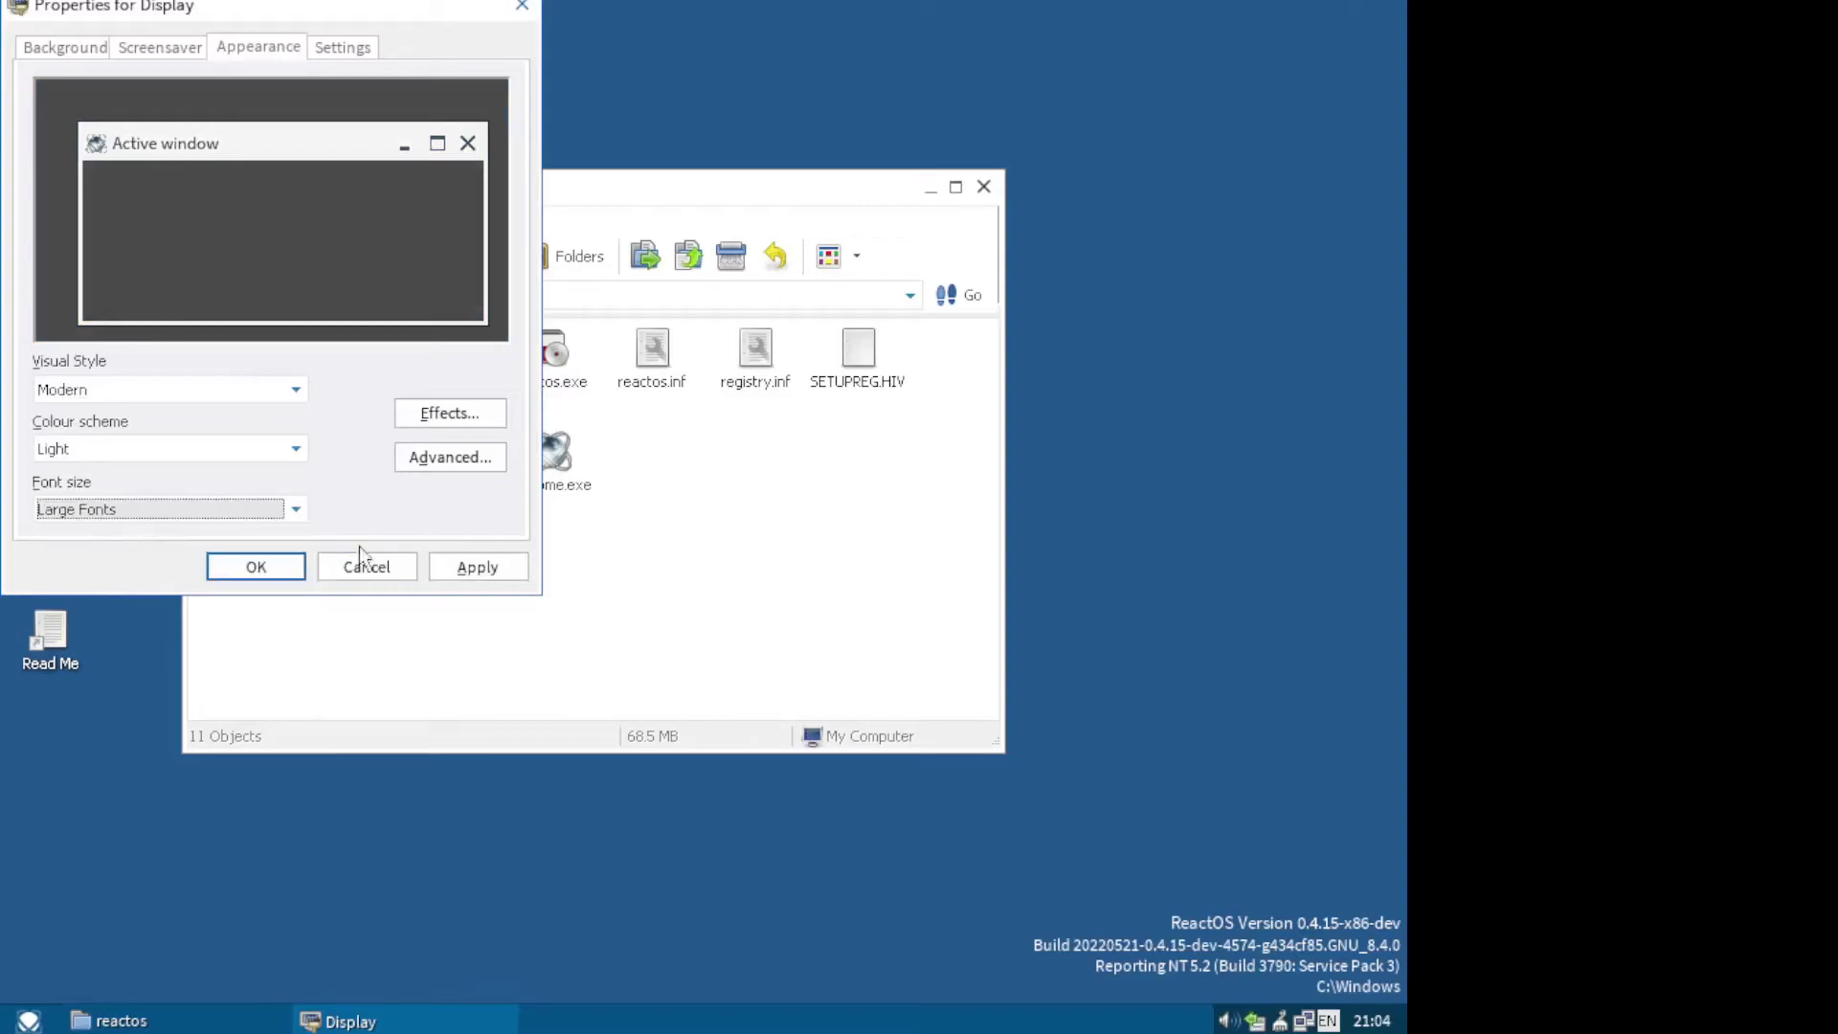
pyautogui.click(461, 565)
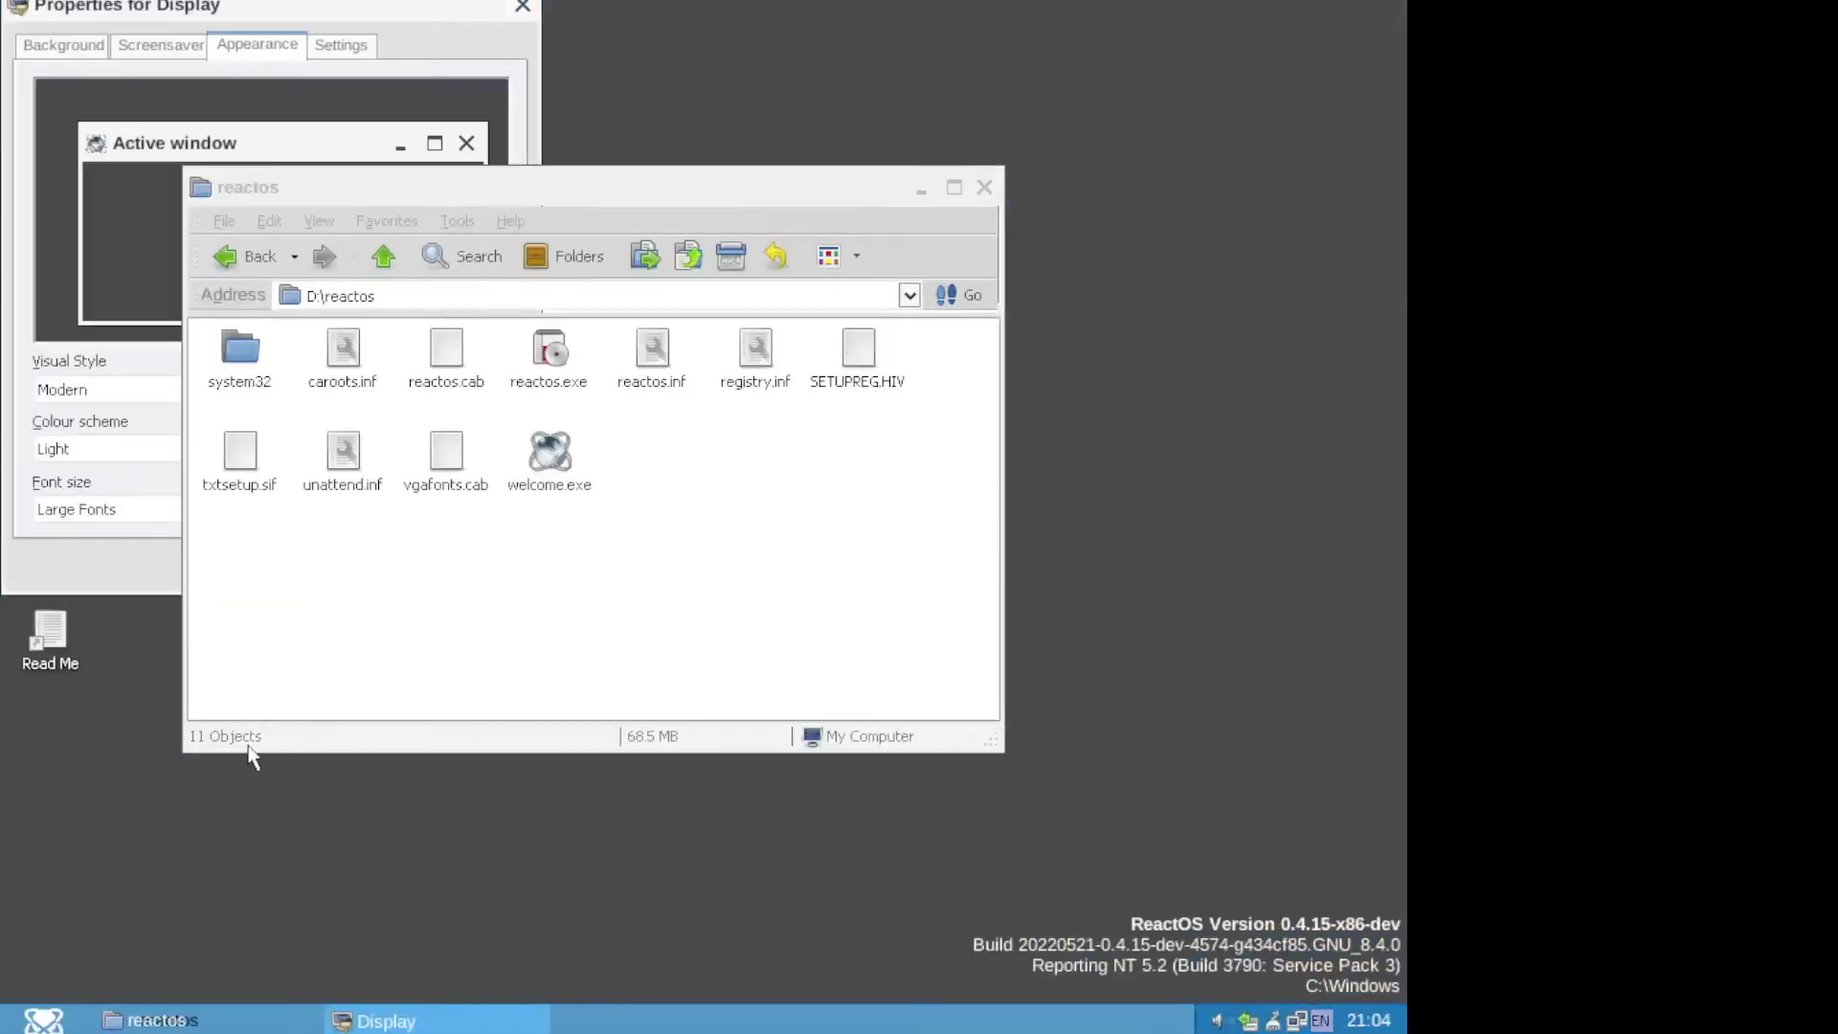
# Check how the reactos folder window, taskbar and Start menu look in the Modern style.
pyautogui.click(163, 1021)
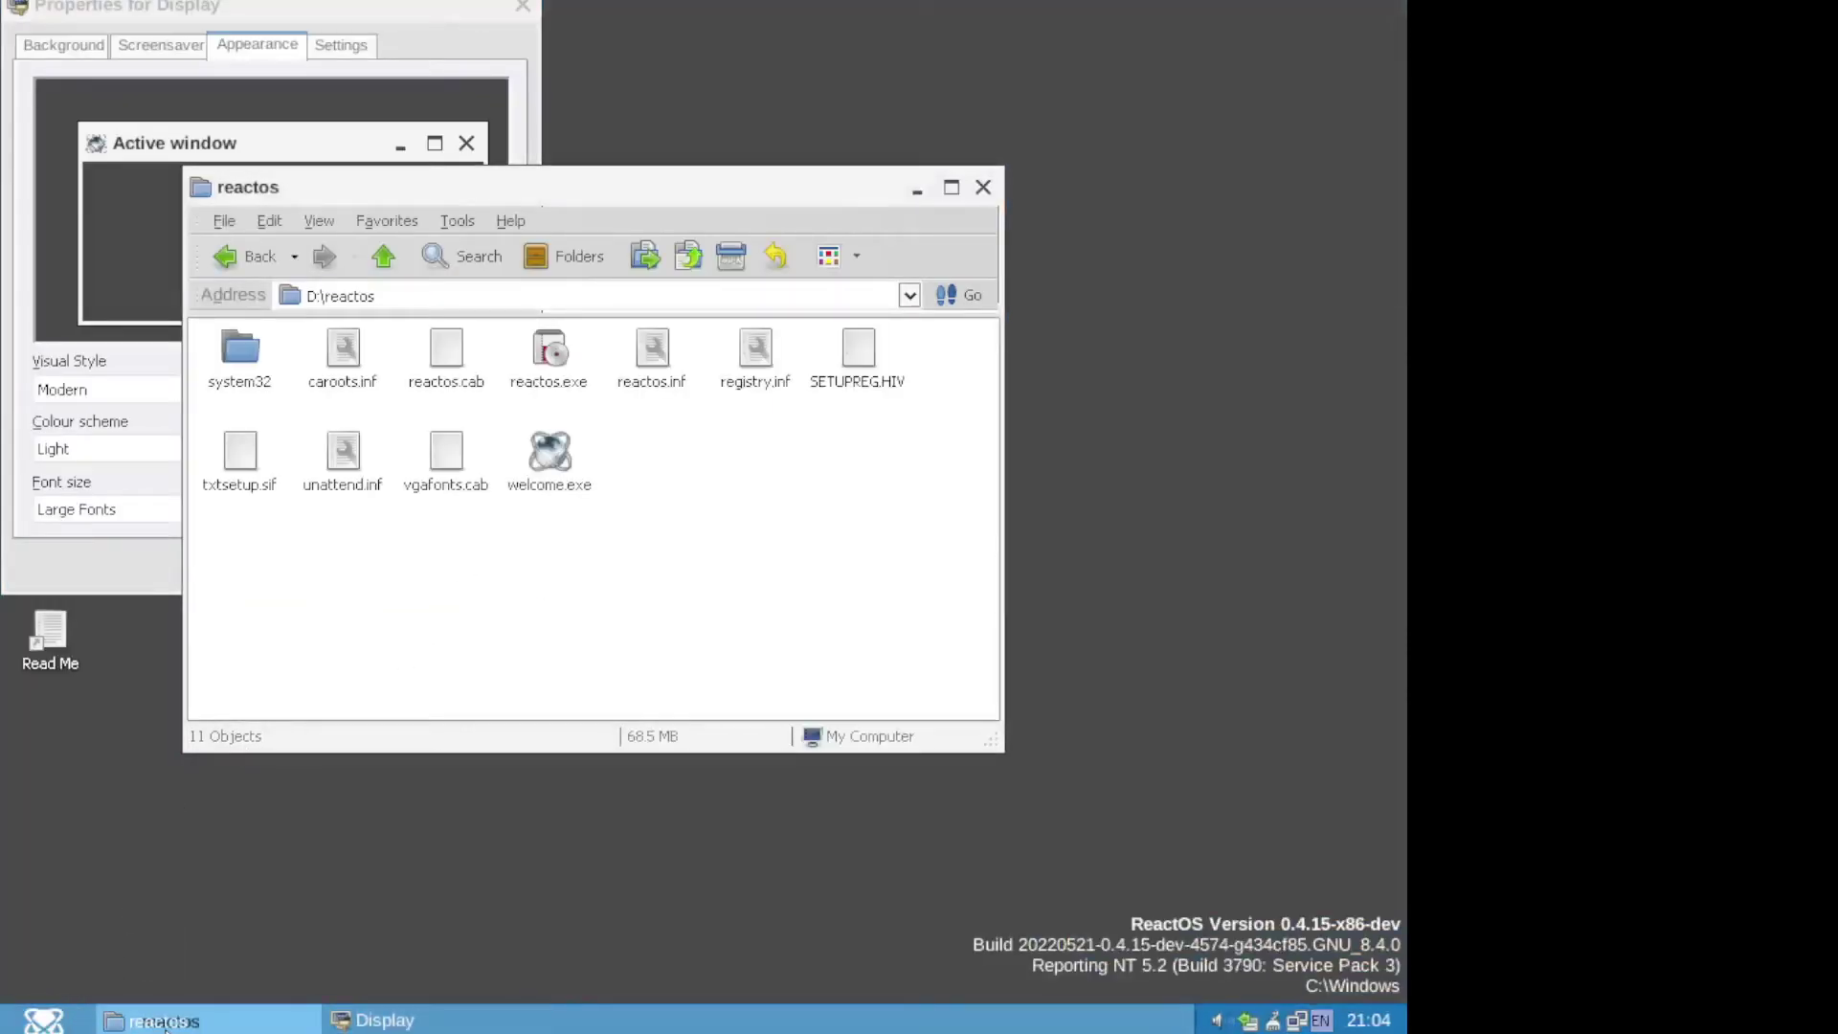
pyautogui.click(163, 1021)
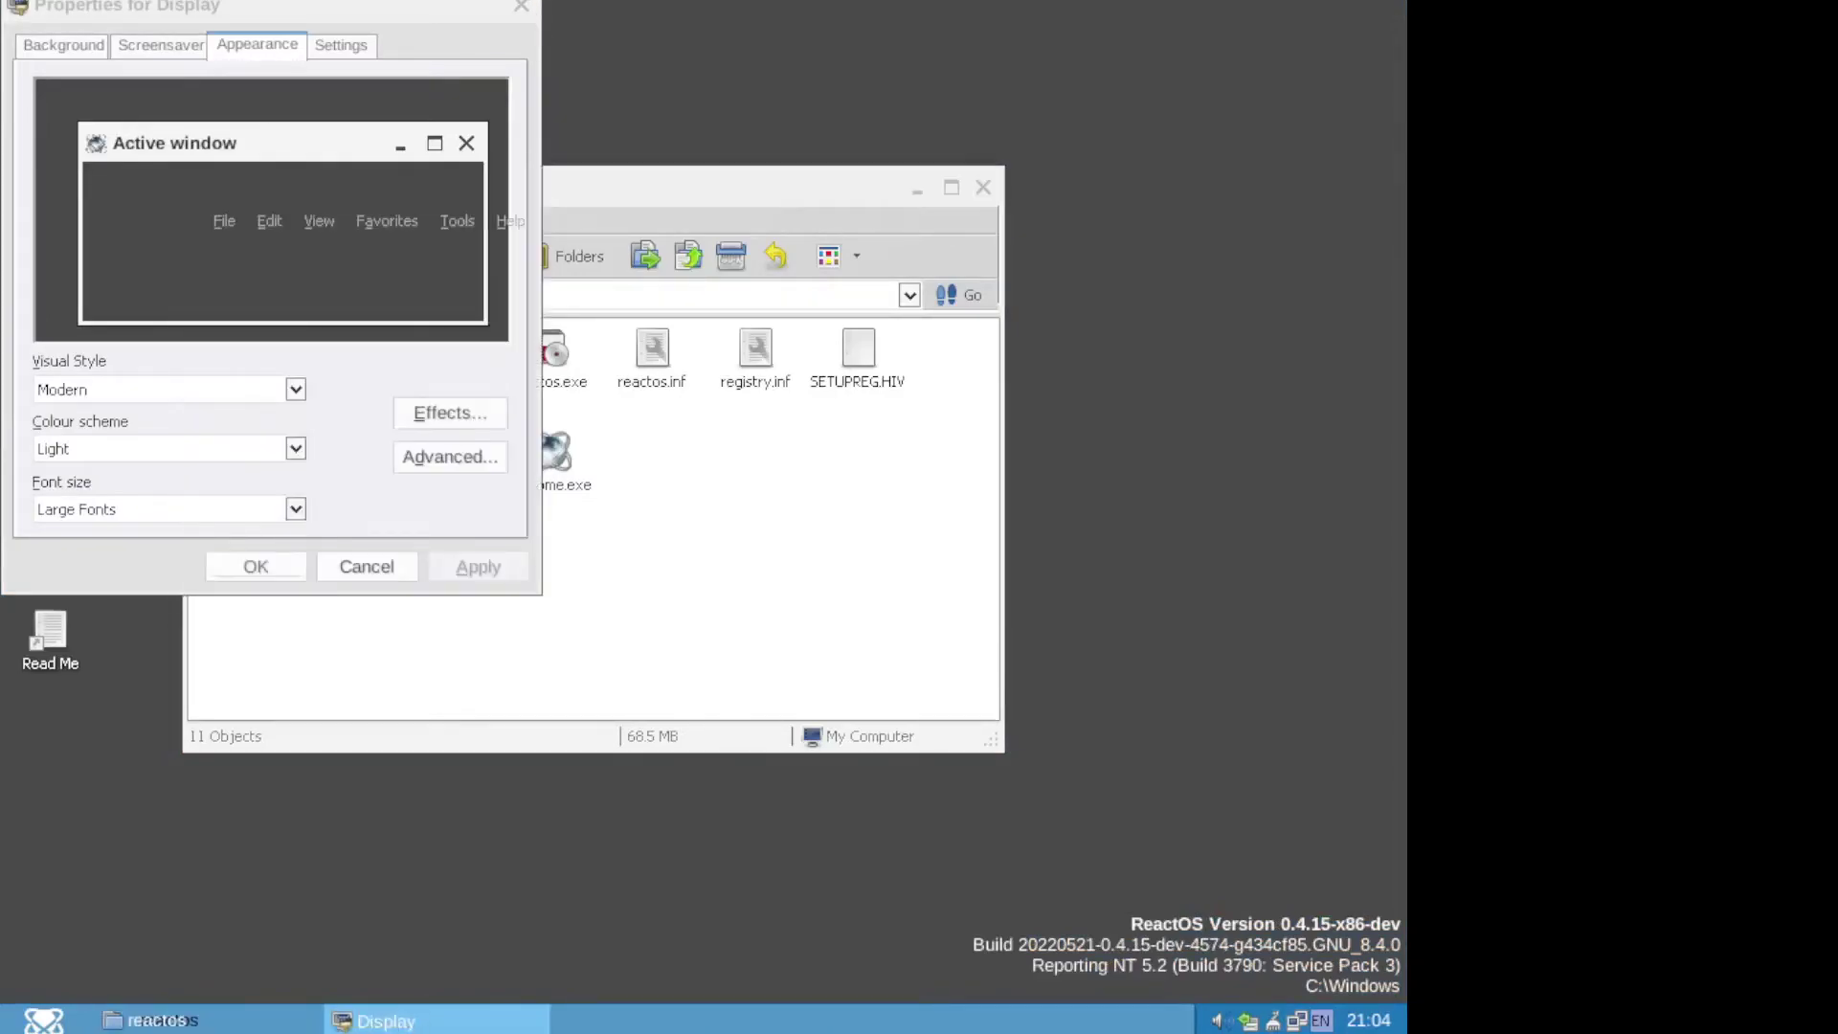
pyautogui.click(48, 1021)
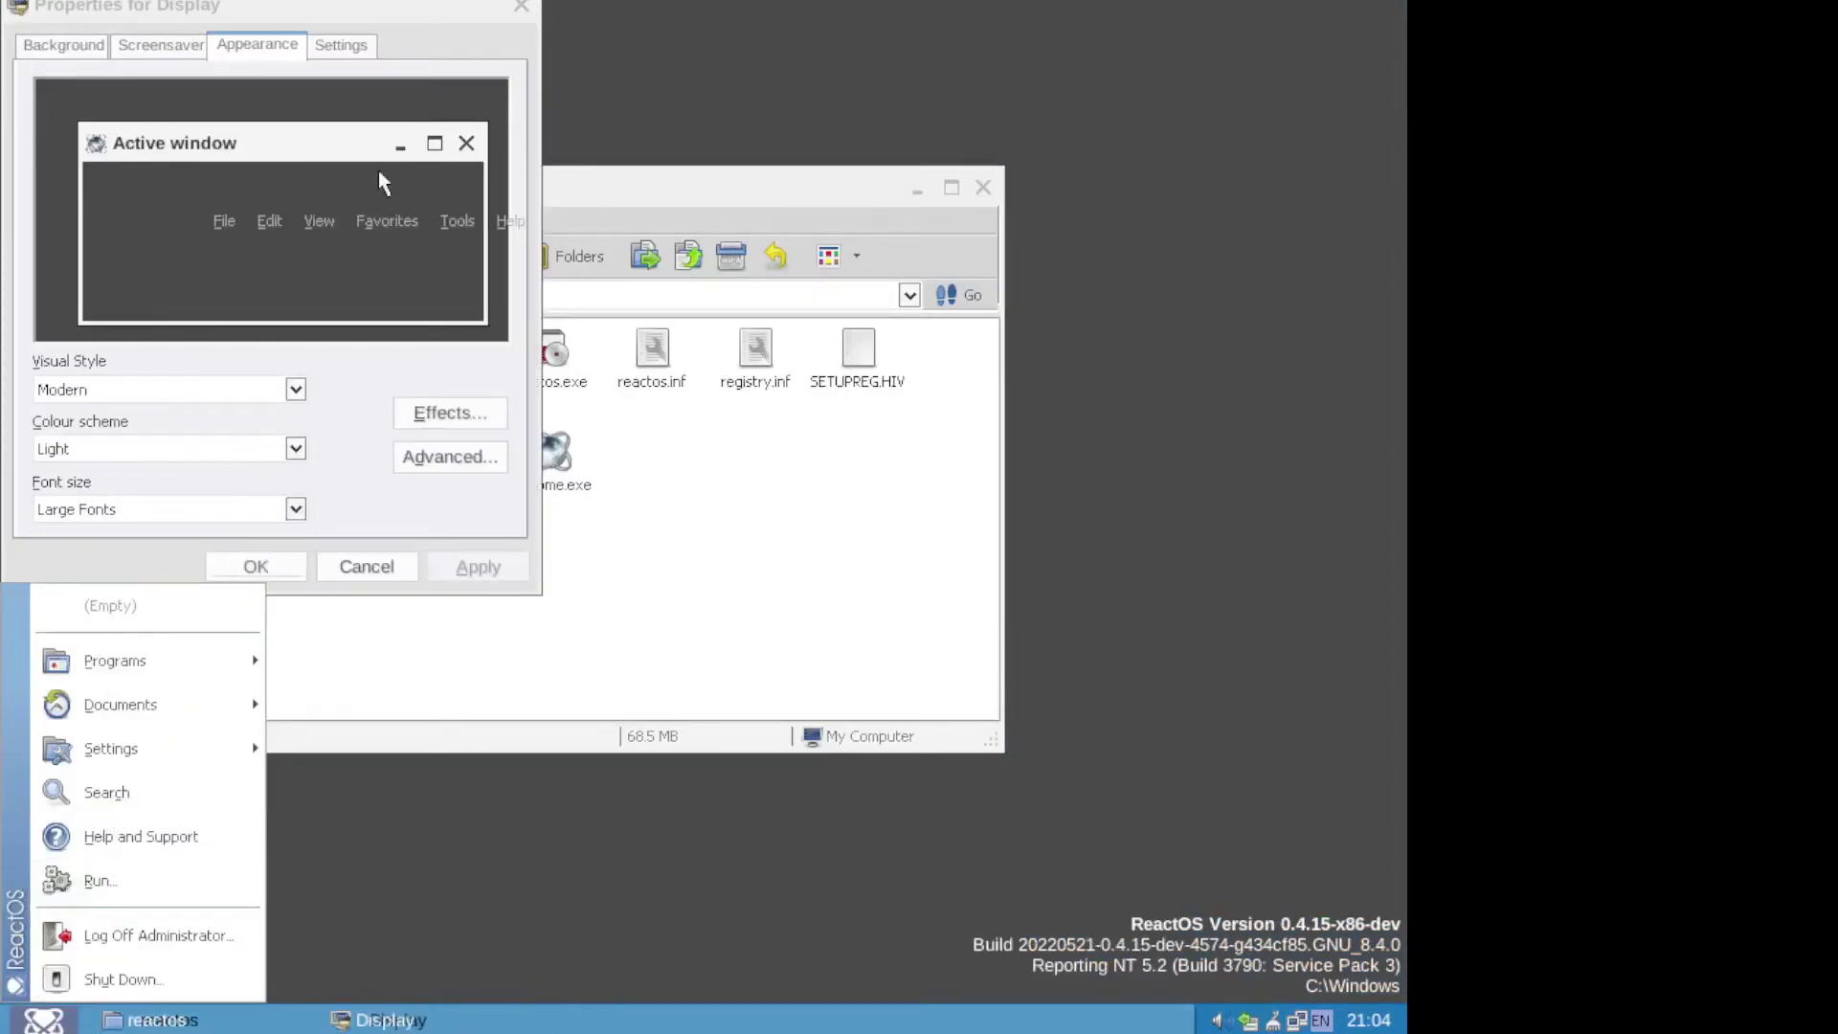
# Look through the background, screensaver, appearance and screen settings pages of the display properties in the Modern style.
pyautogui.click(314, 45)
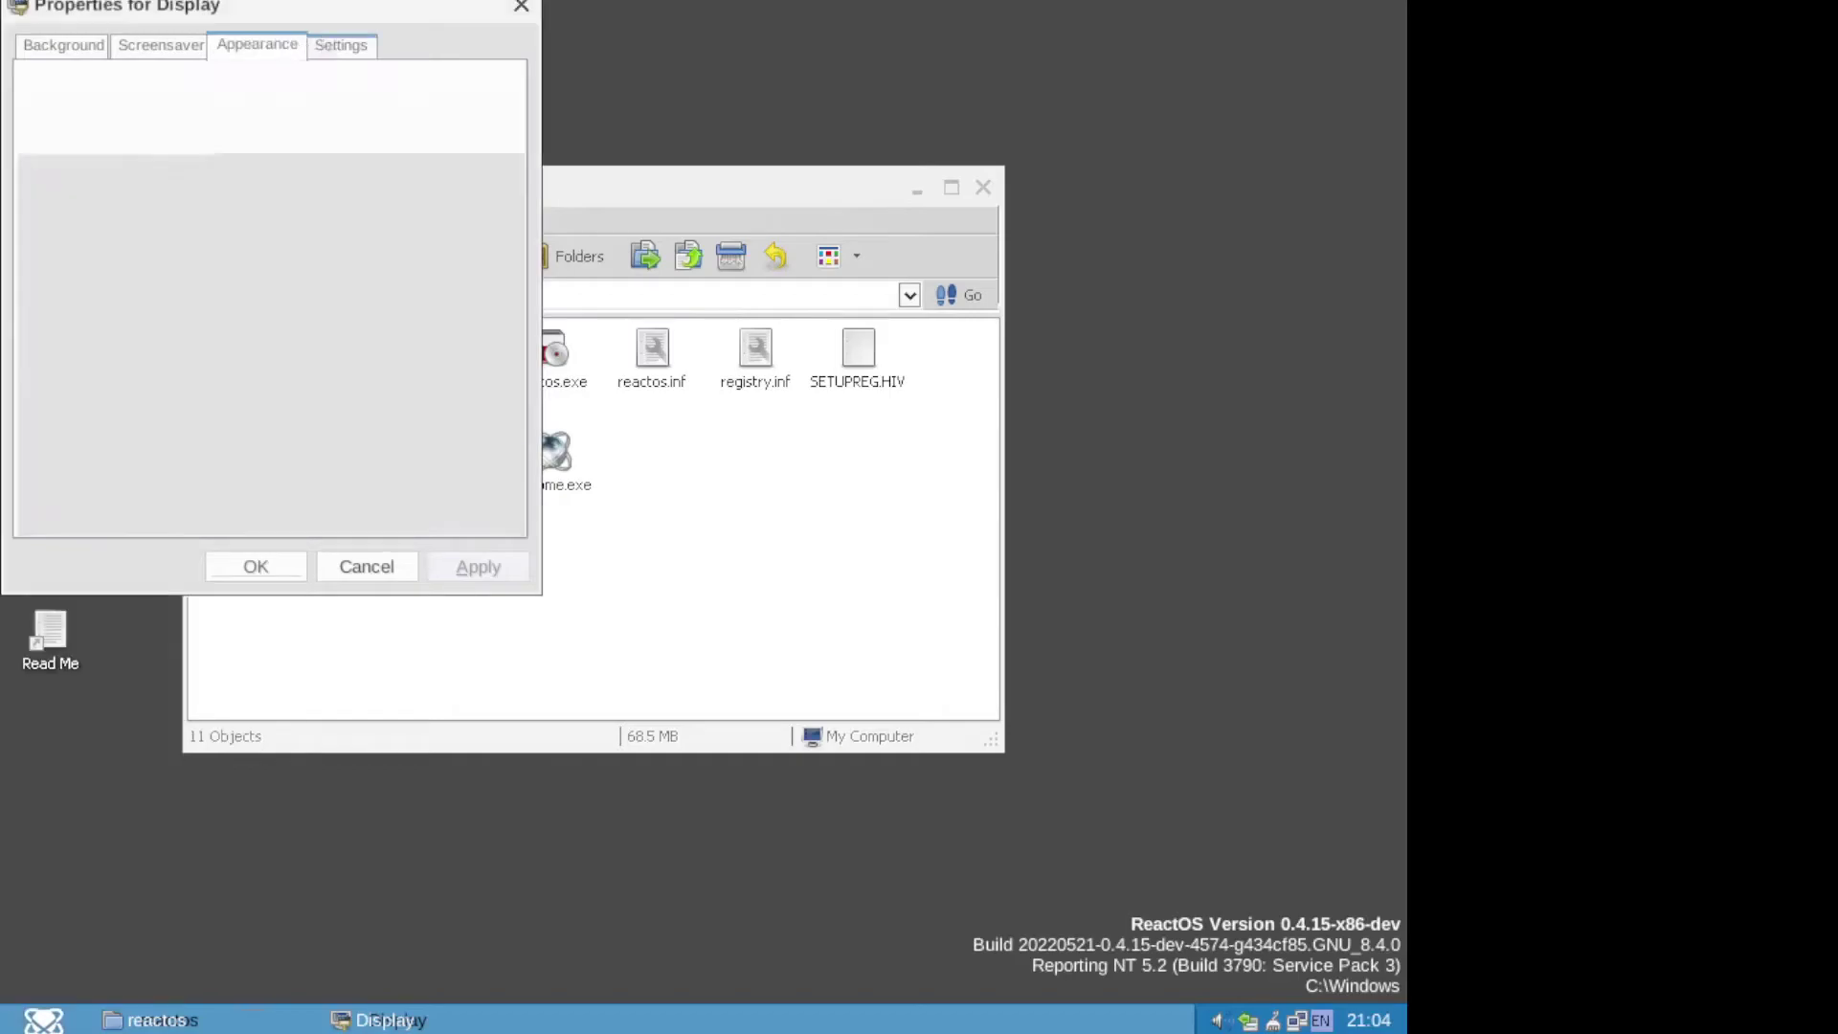
pyautogui.click(227, 45)
pyautogui.click(160, 45)
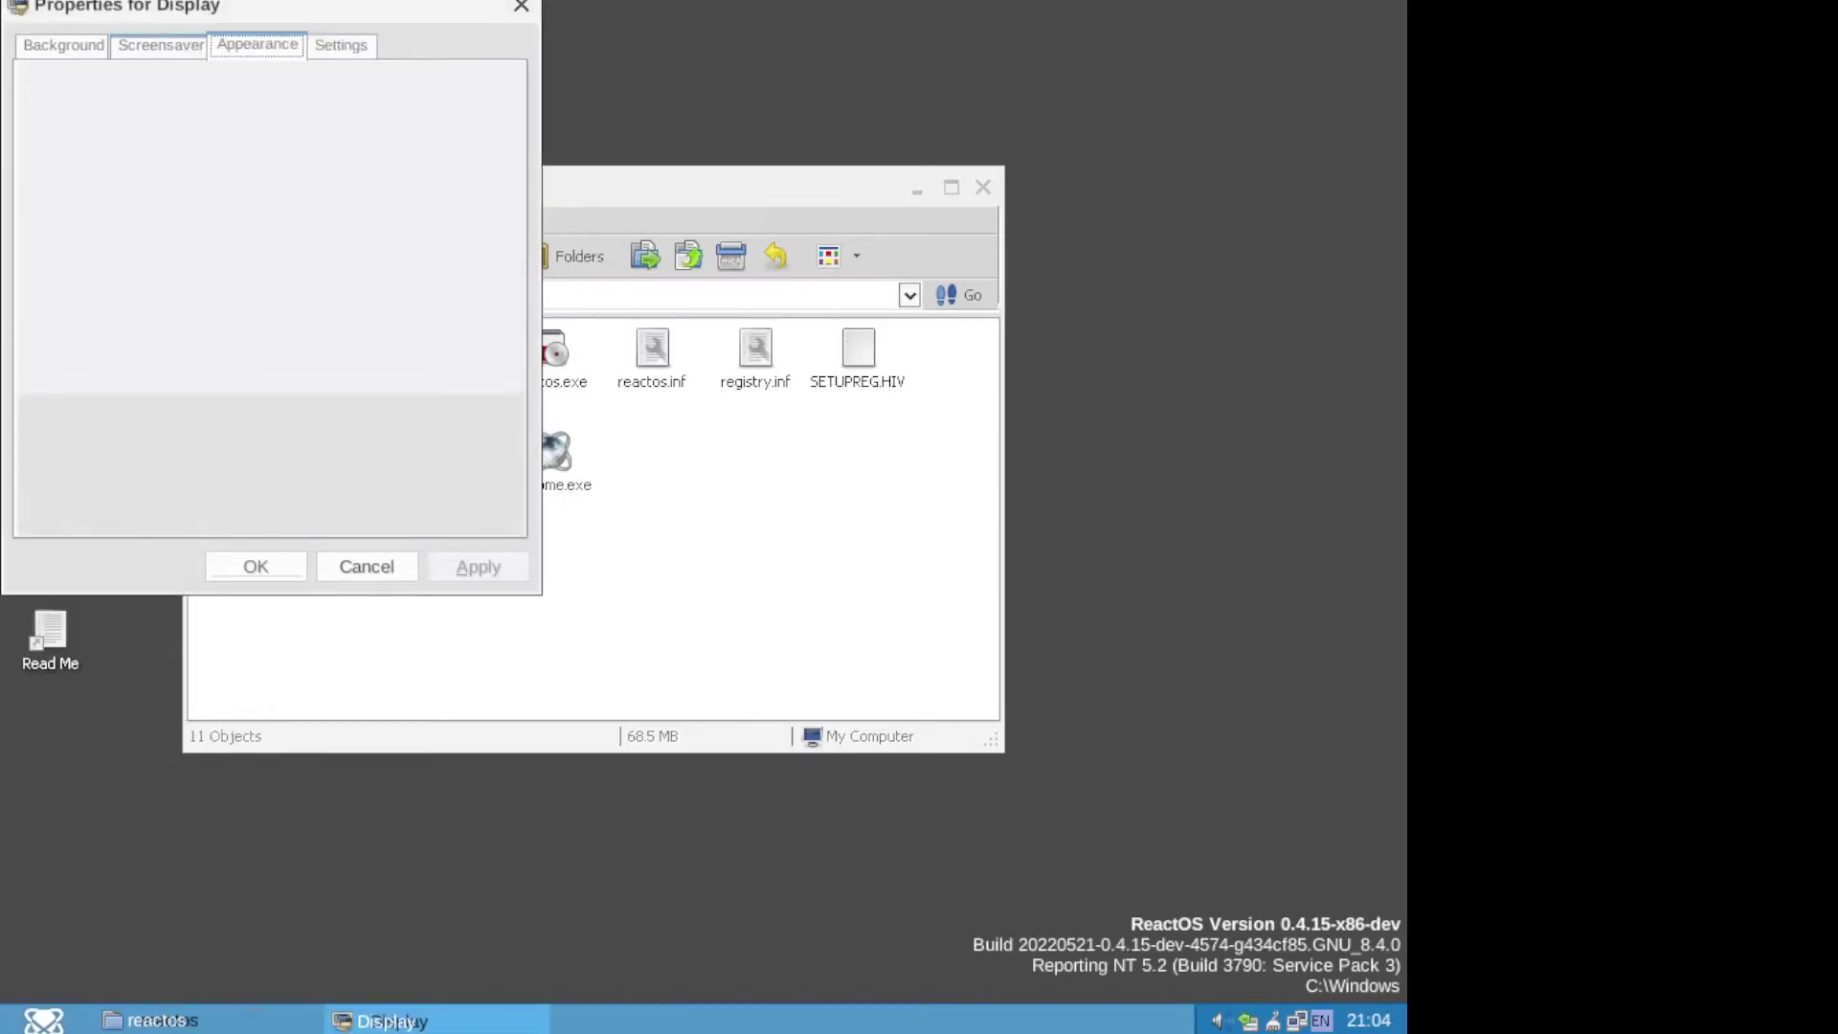
pyautogui.click(65, 48)
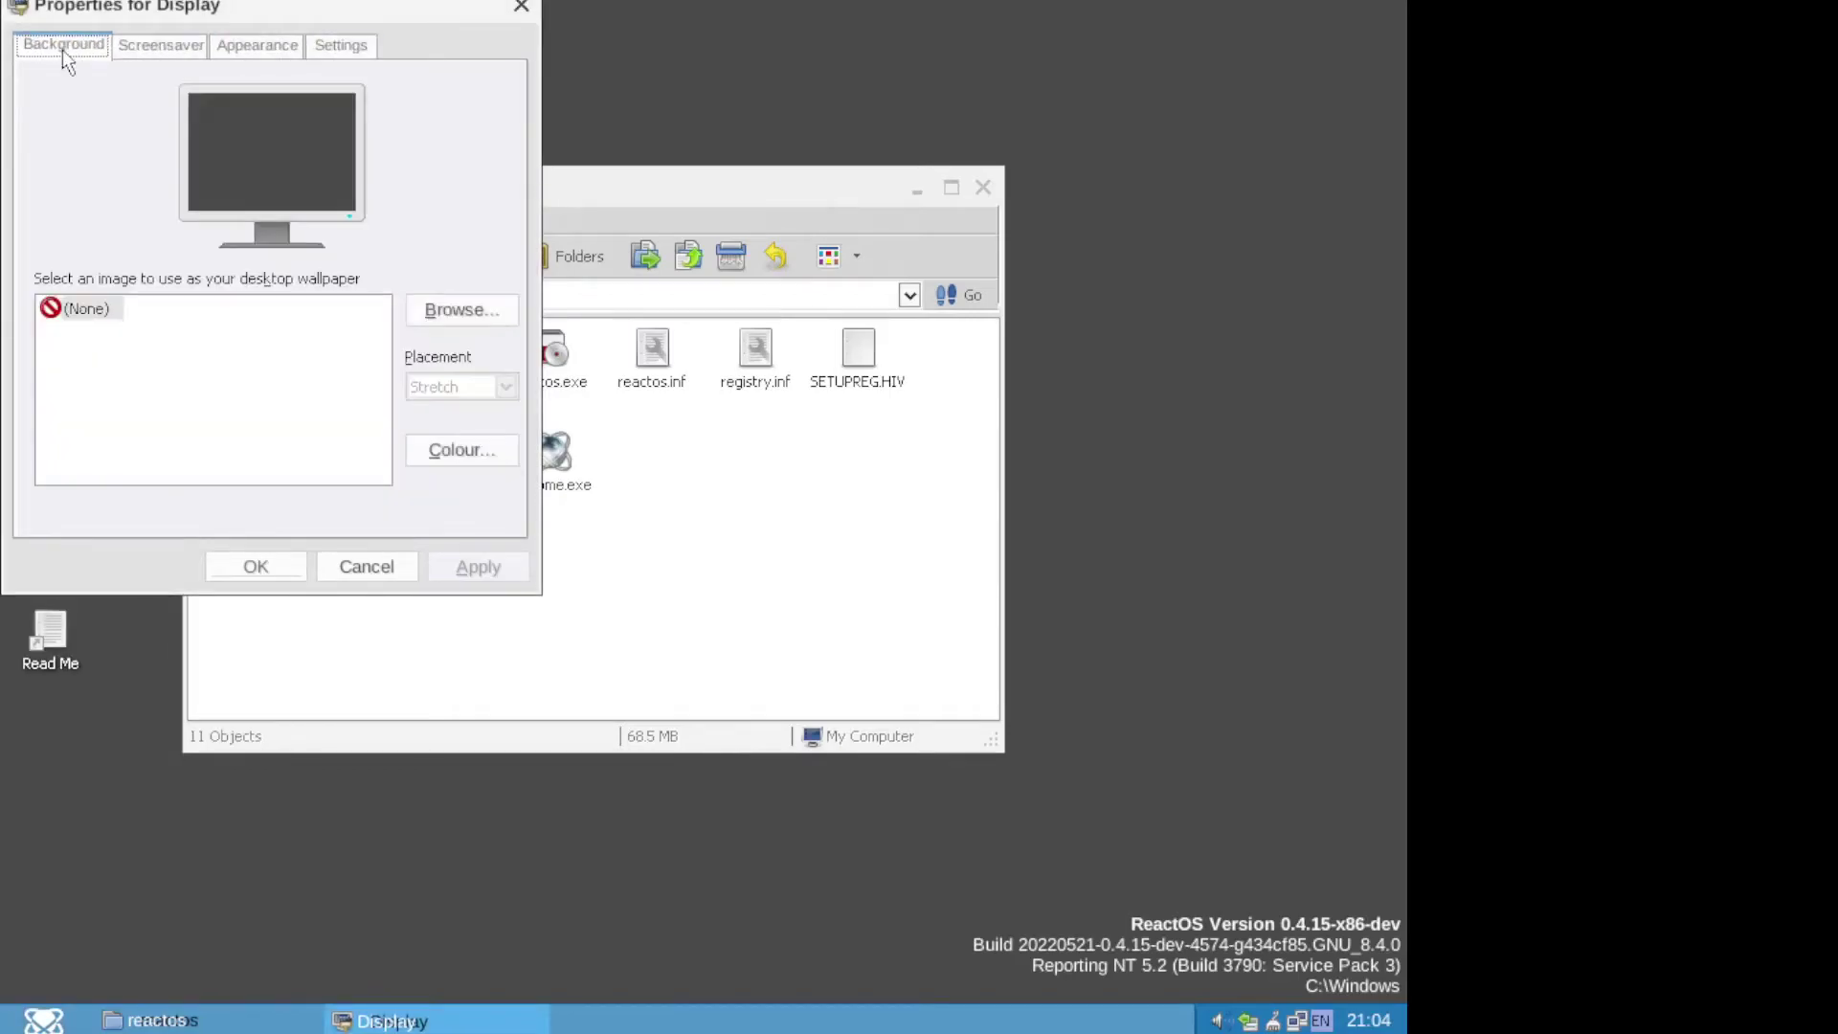
pyautogui.click(148, 57)
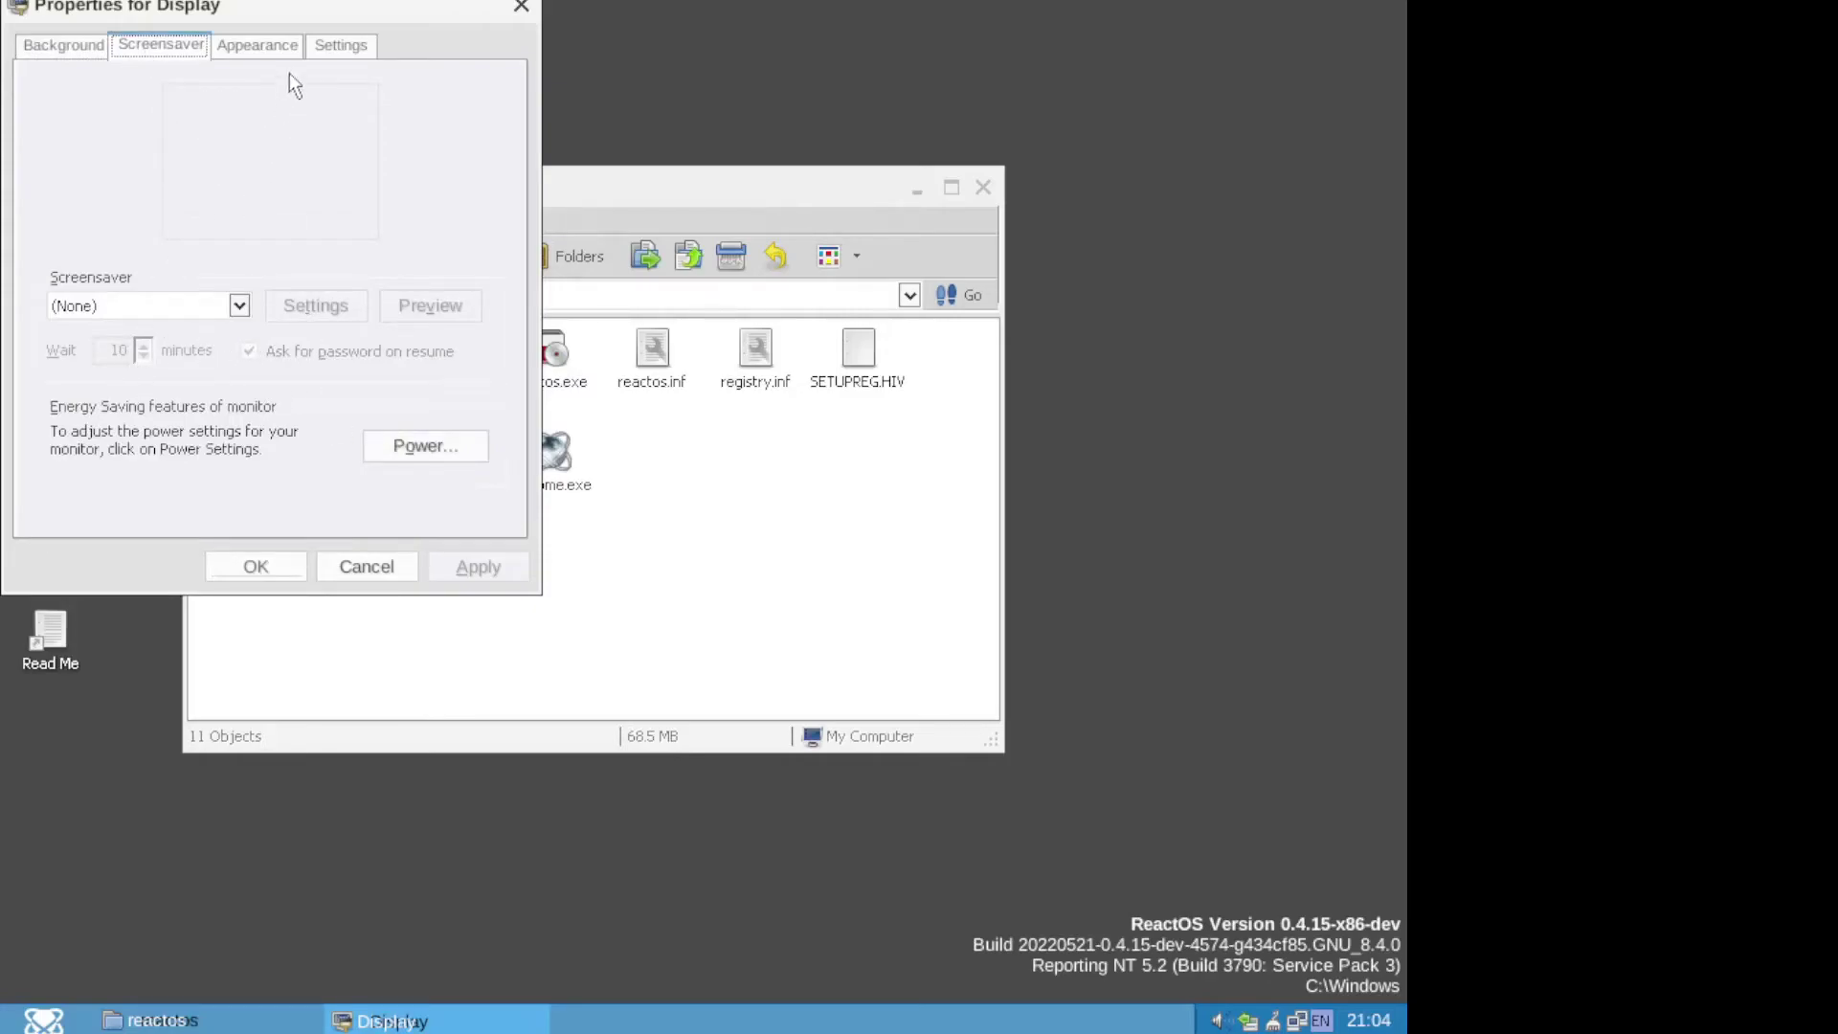
pyautogui.click(342, 42)
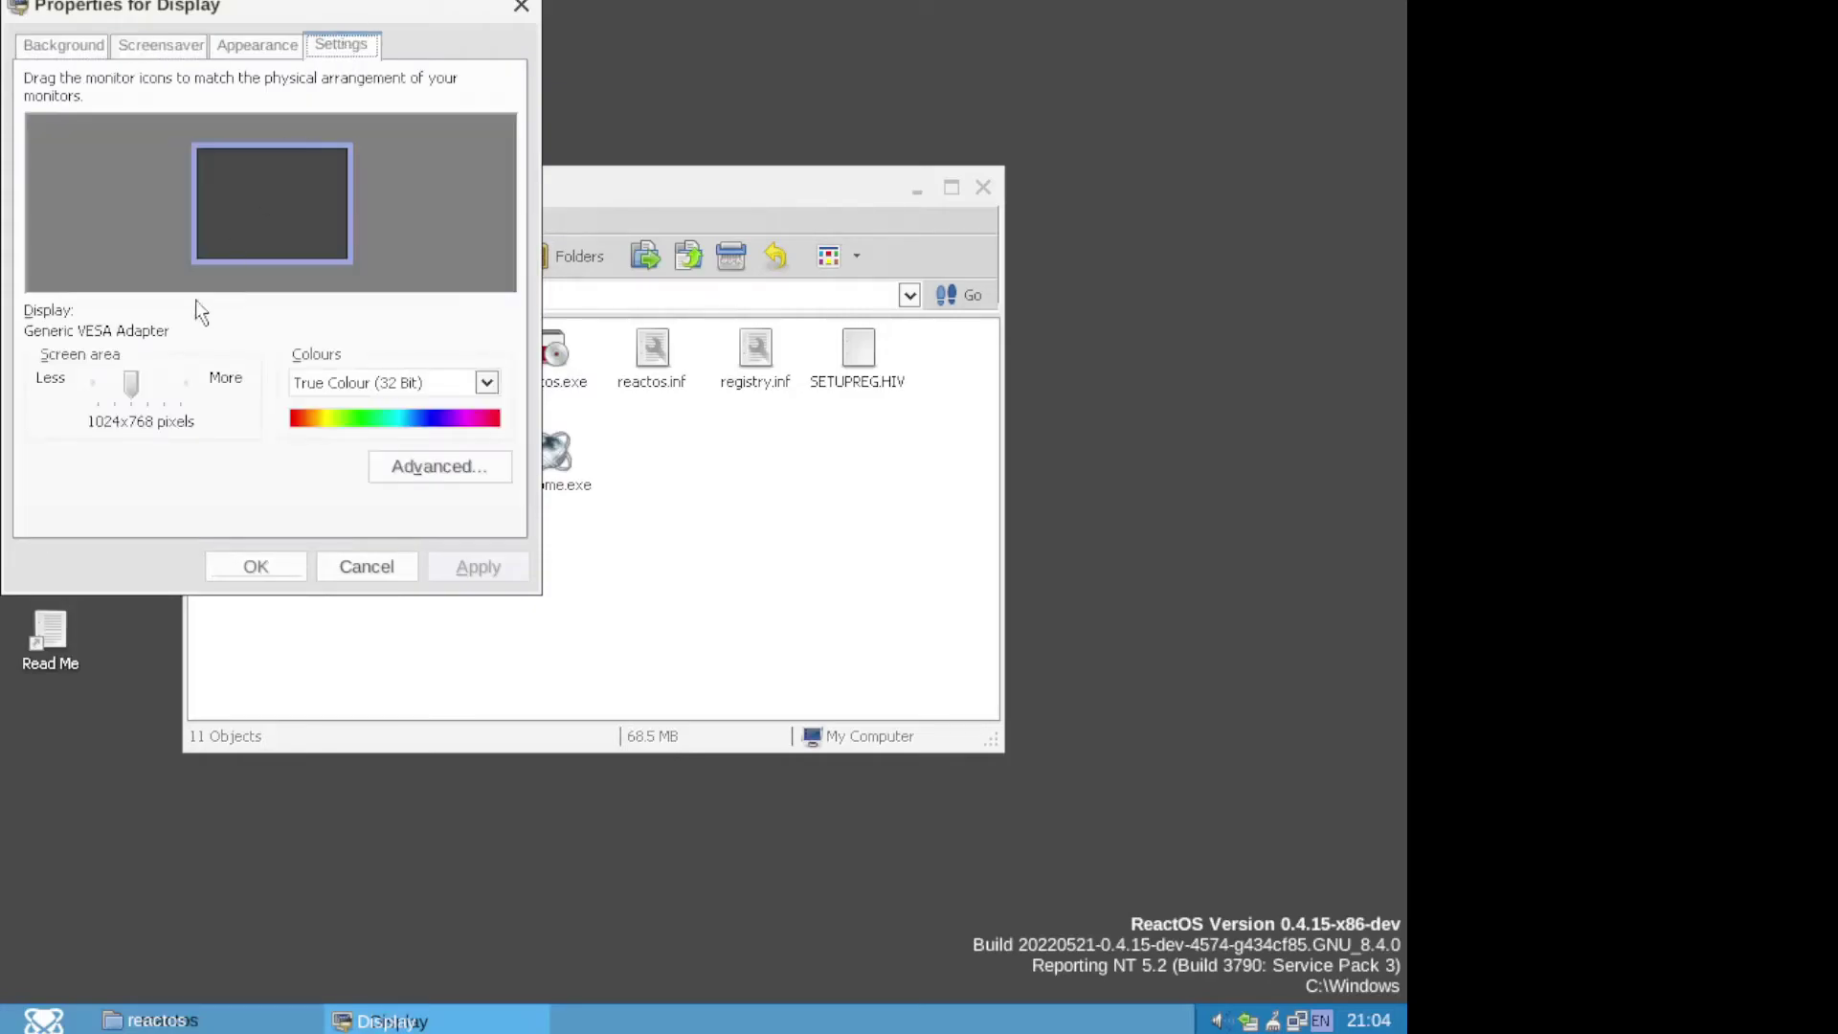
# Apply Extra Large Fonts as the font size for the Modern visual style.
pyautogui.click(257, 45)
pyautogui.click(167, 509)
pyautogui.click(169, 533)
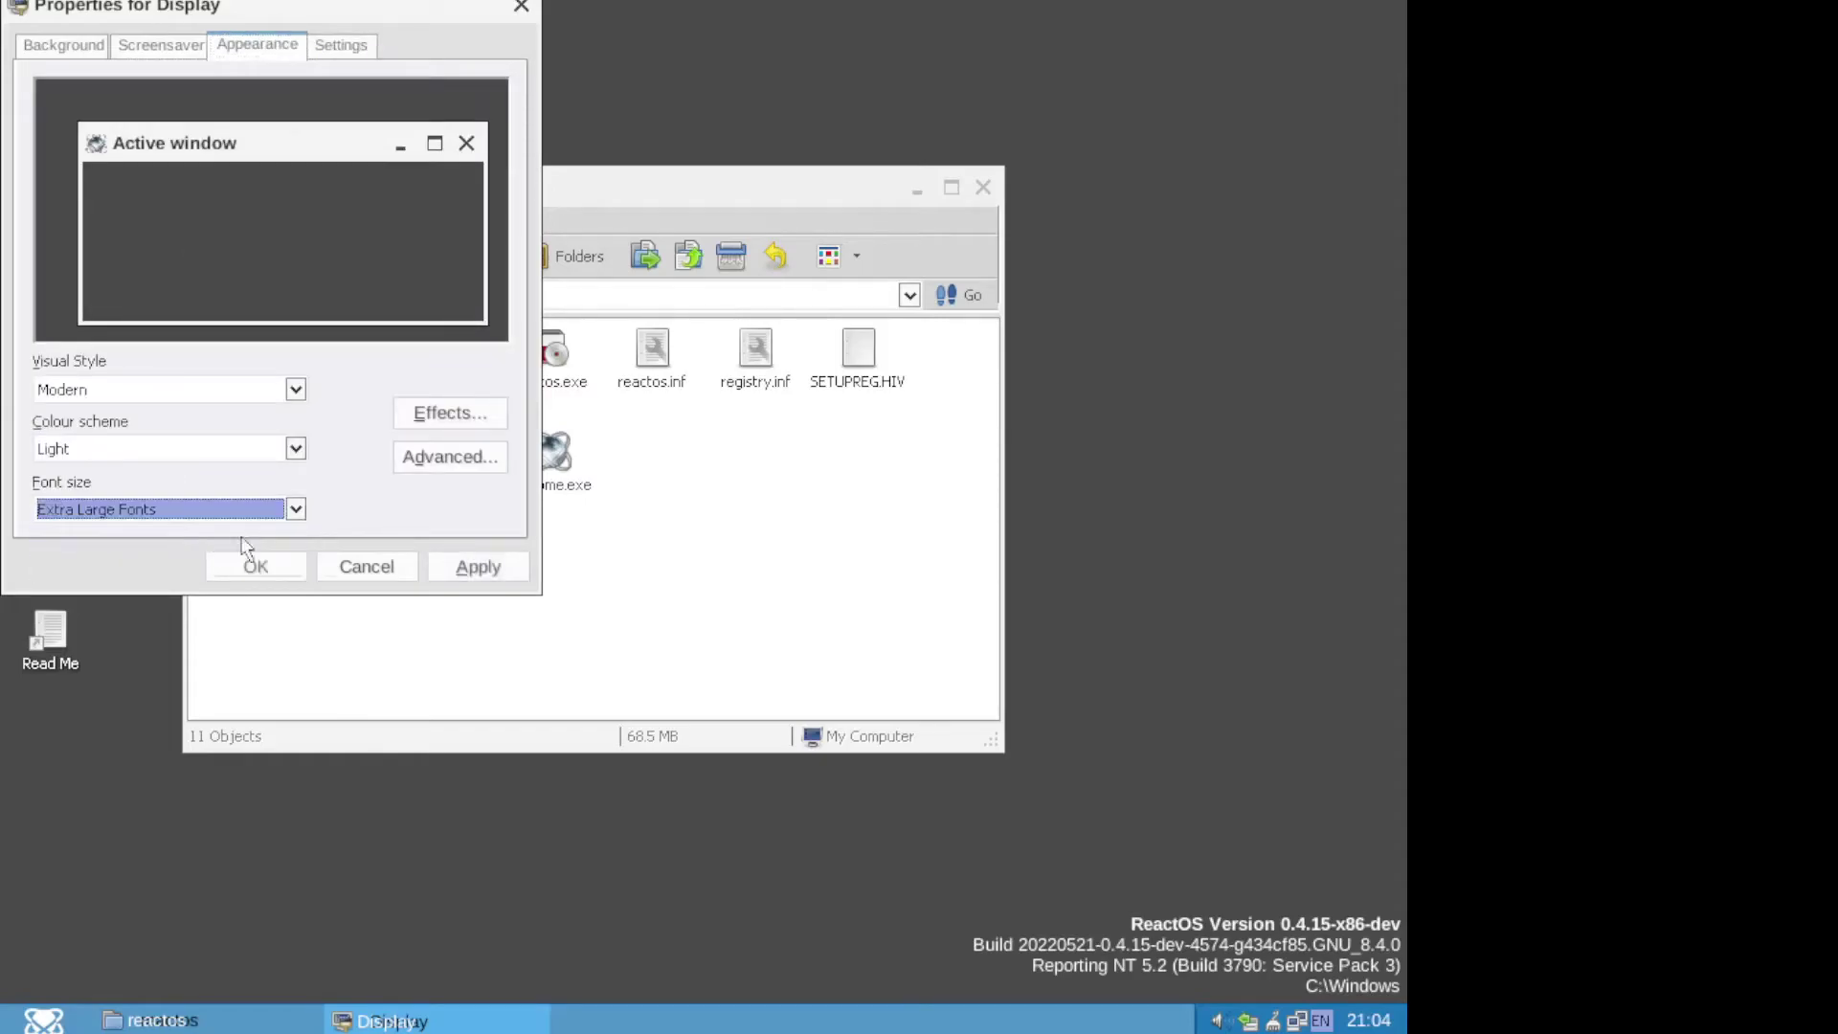
pyautogui.click(502, 570)
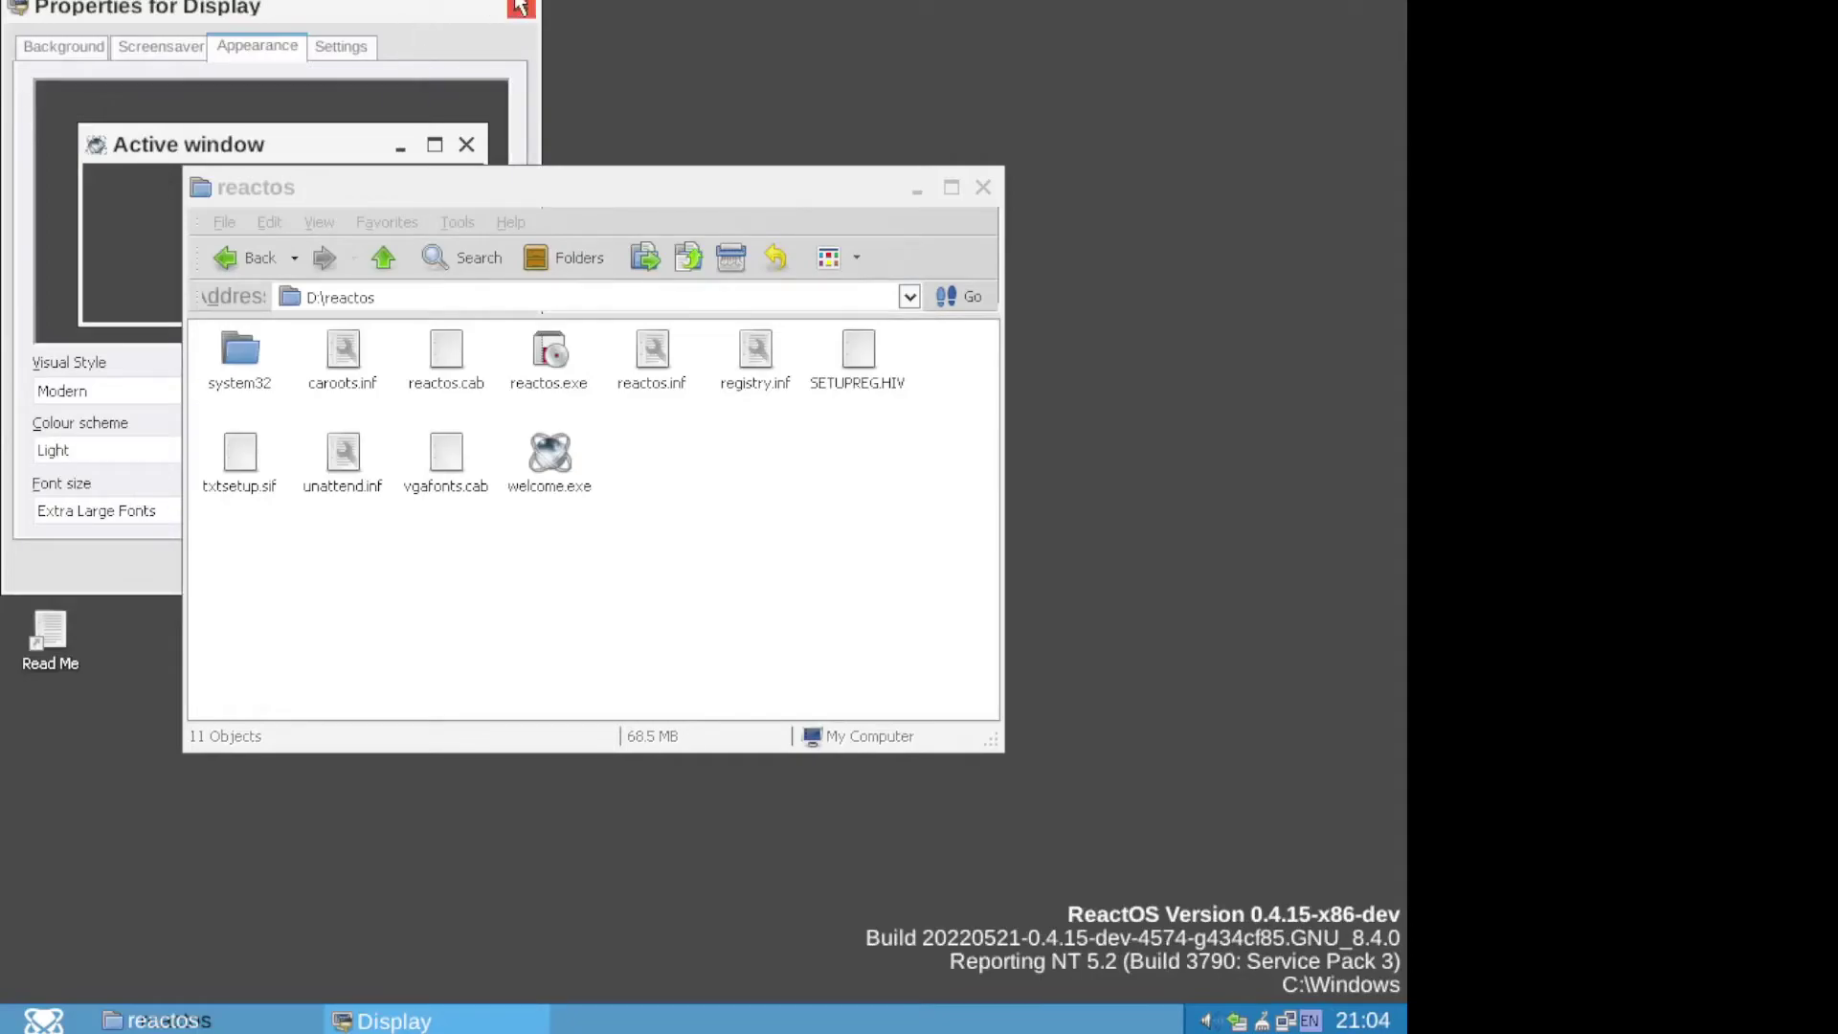
# Move the reactos folder window clear of the display properties, apply Large Fonts as the font size, and close the properties.
pyautogui.click(109, 522)
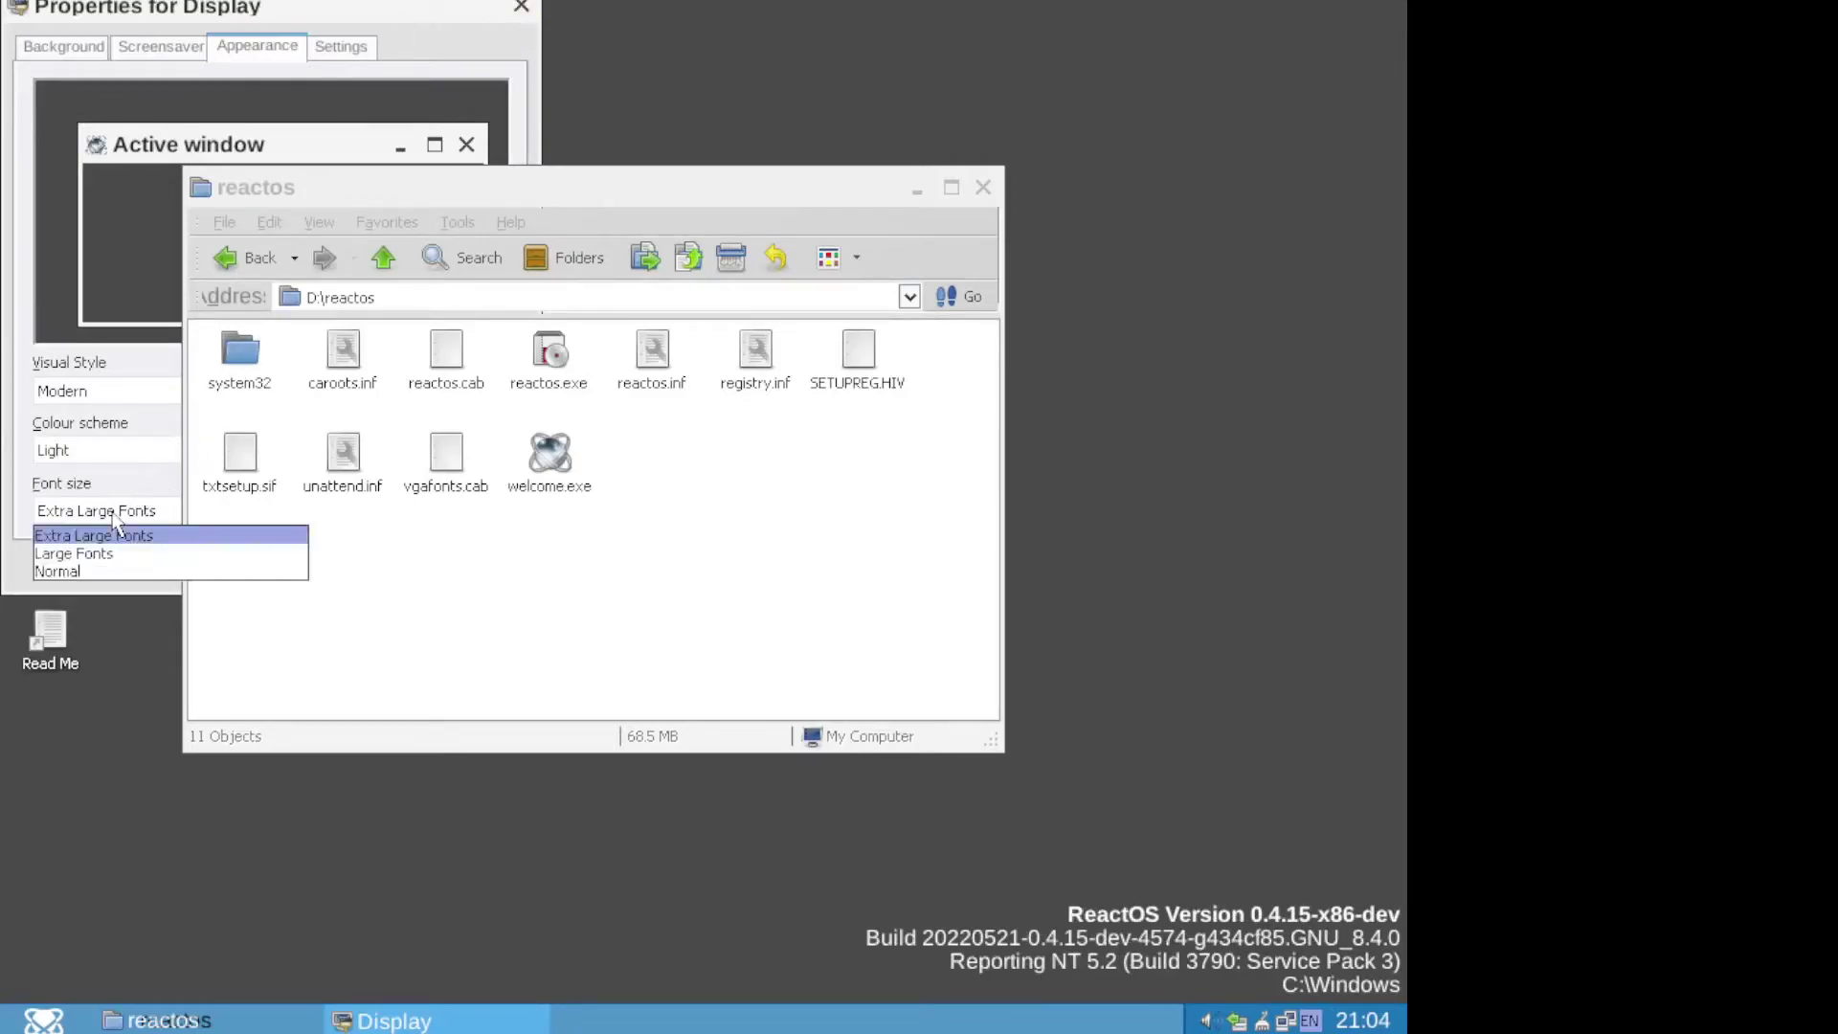
pyautogui.click(109, 560)
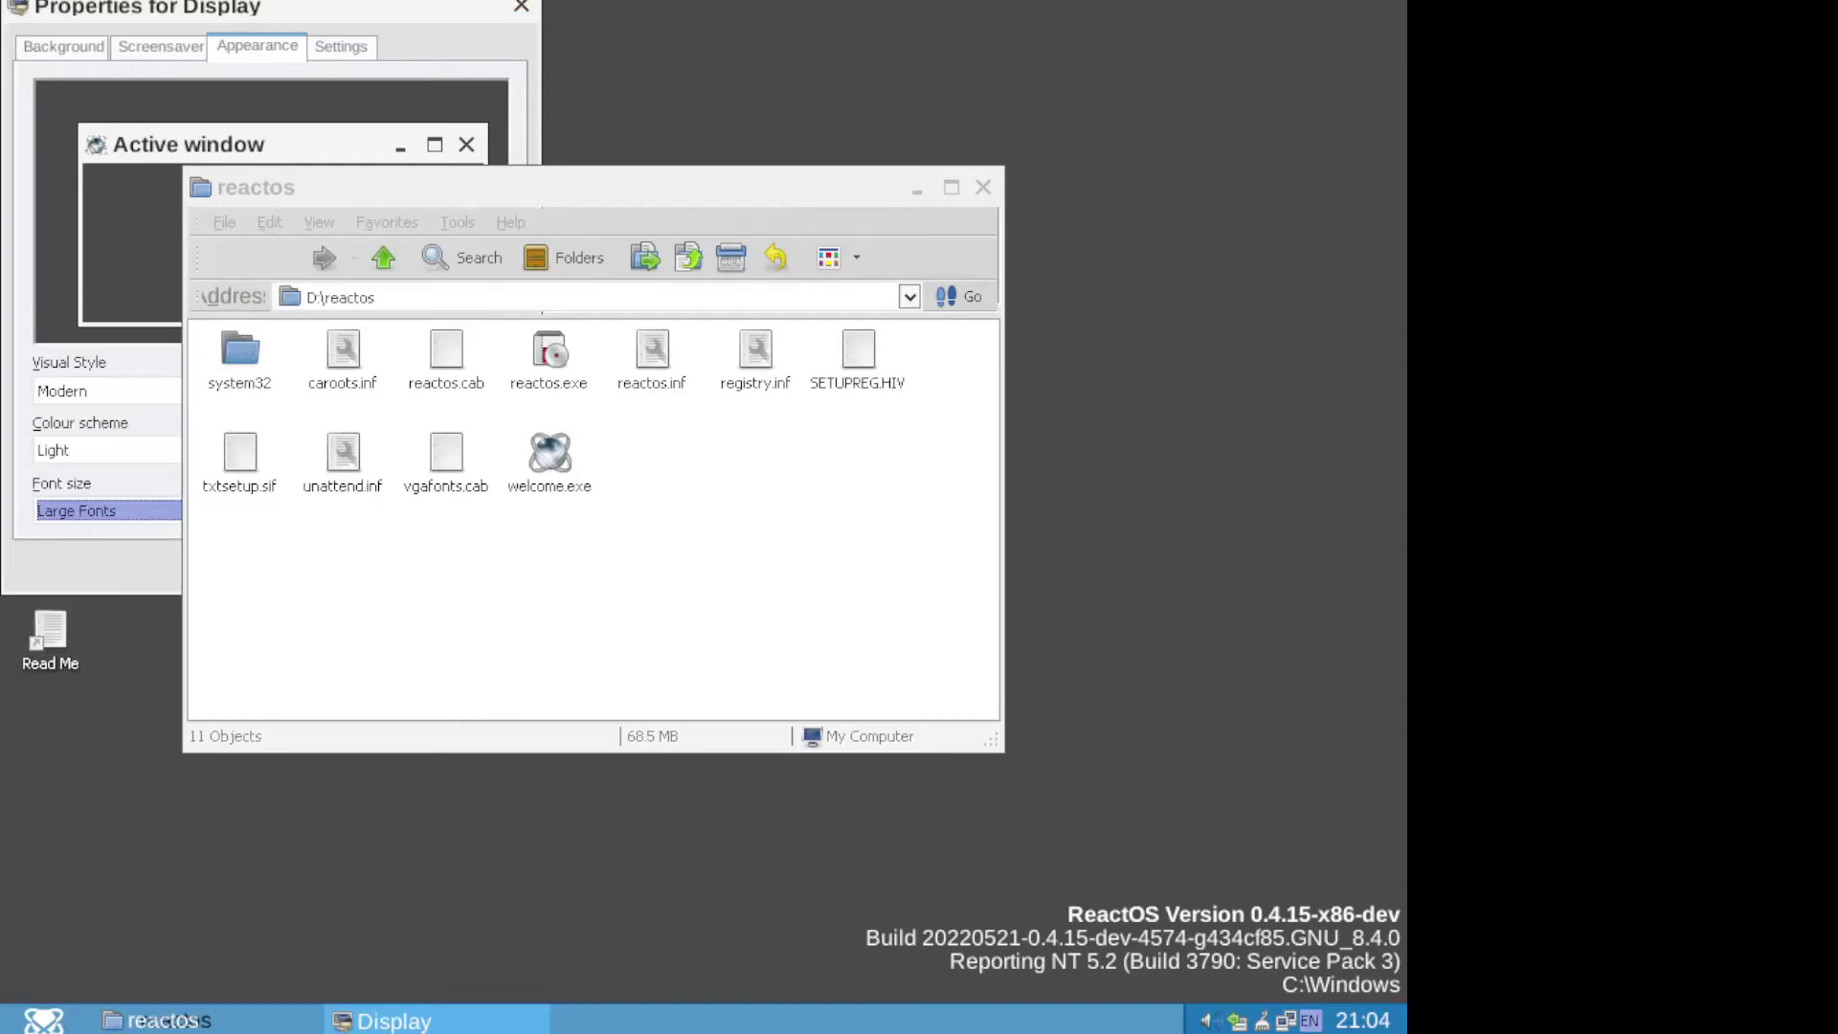
pyautogui.moveTo(308, 184); pyautogui.dragTo(693, 210)
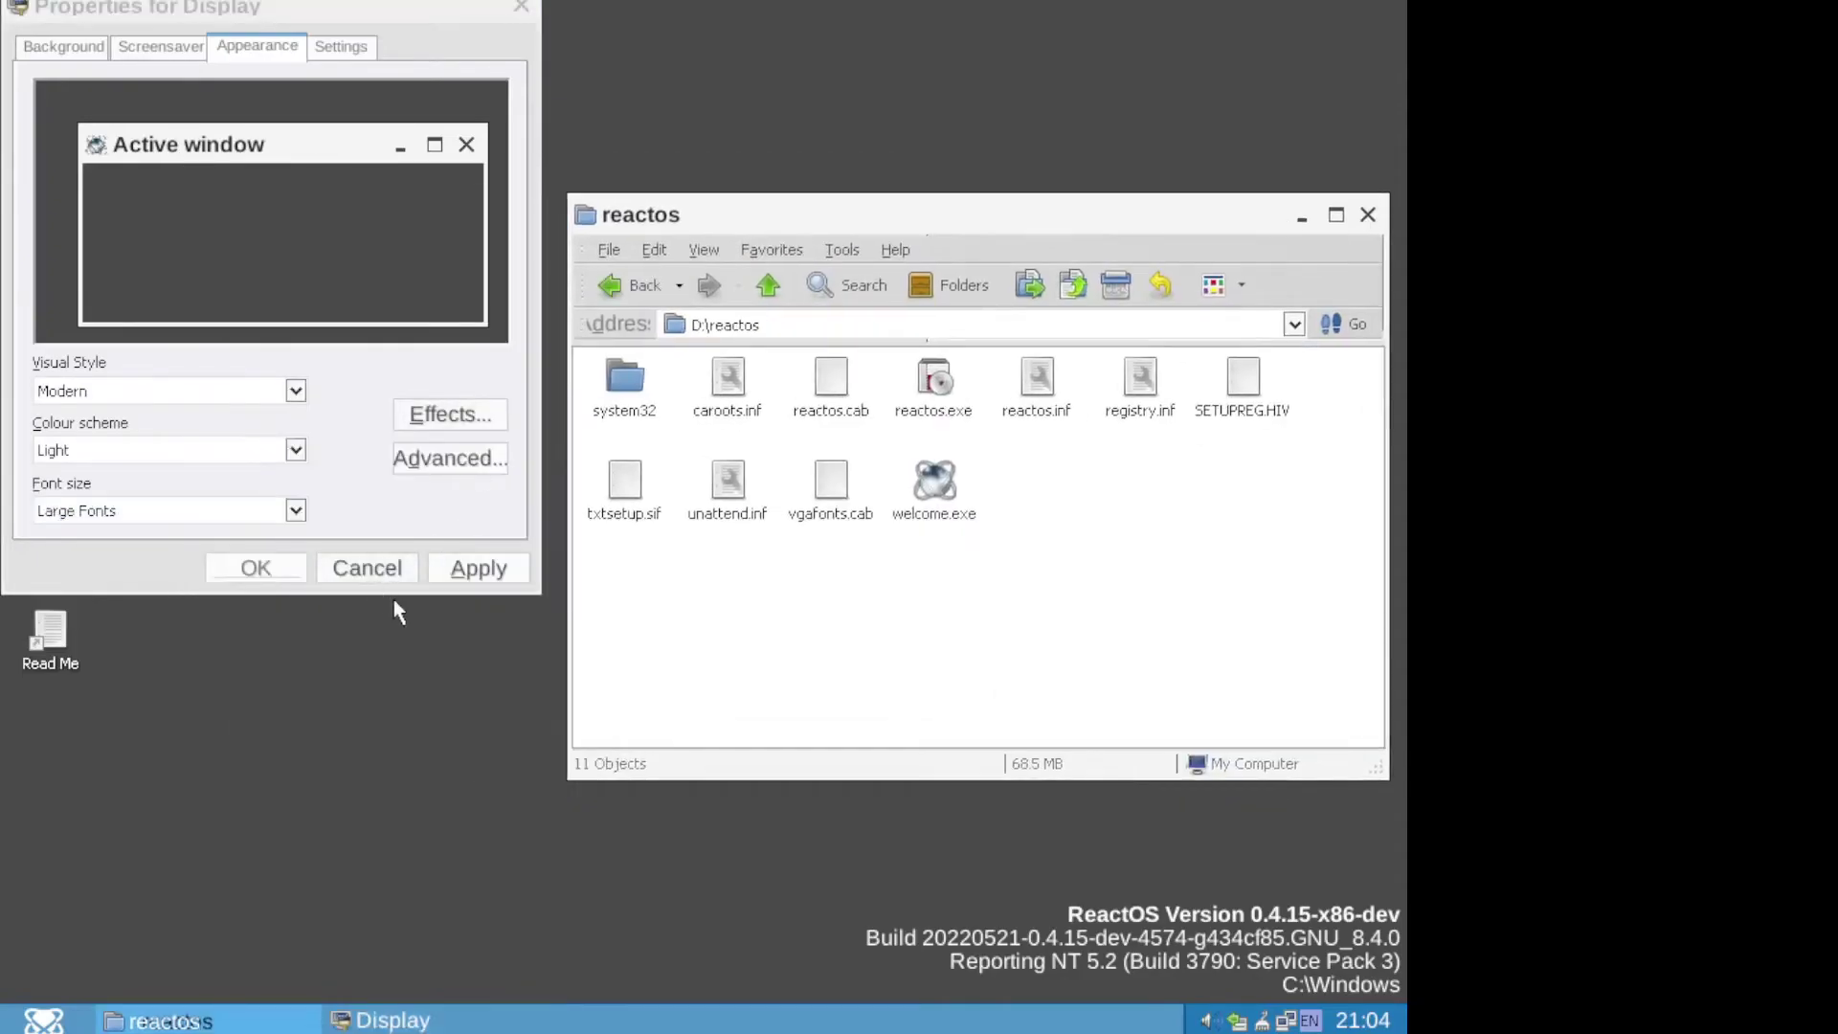
pyautogui.click(472, 569)
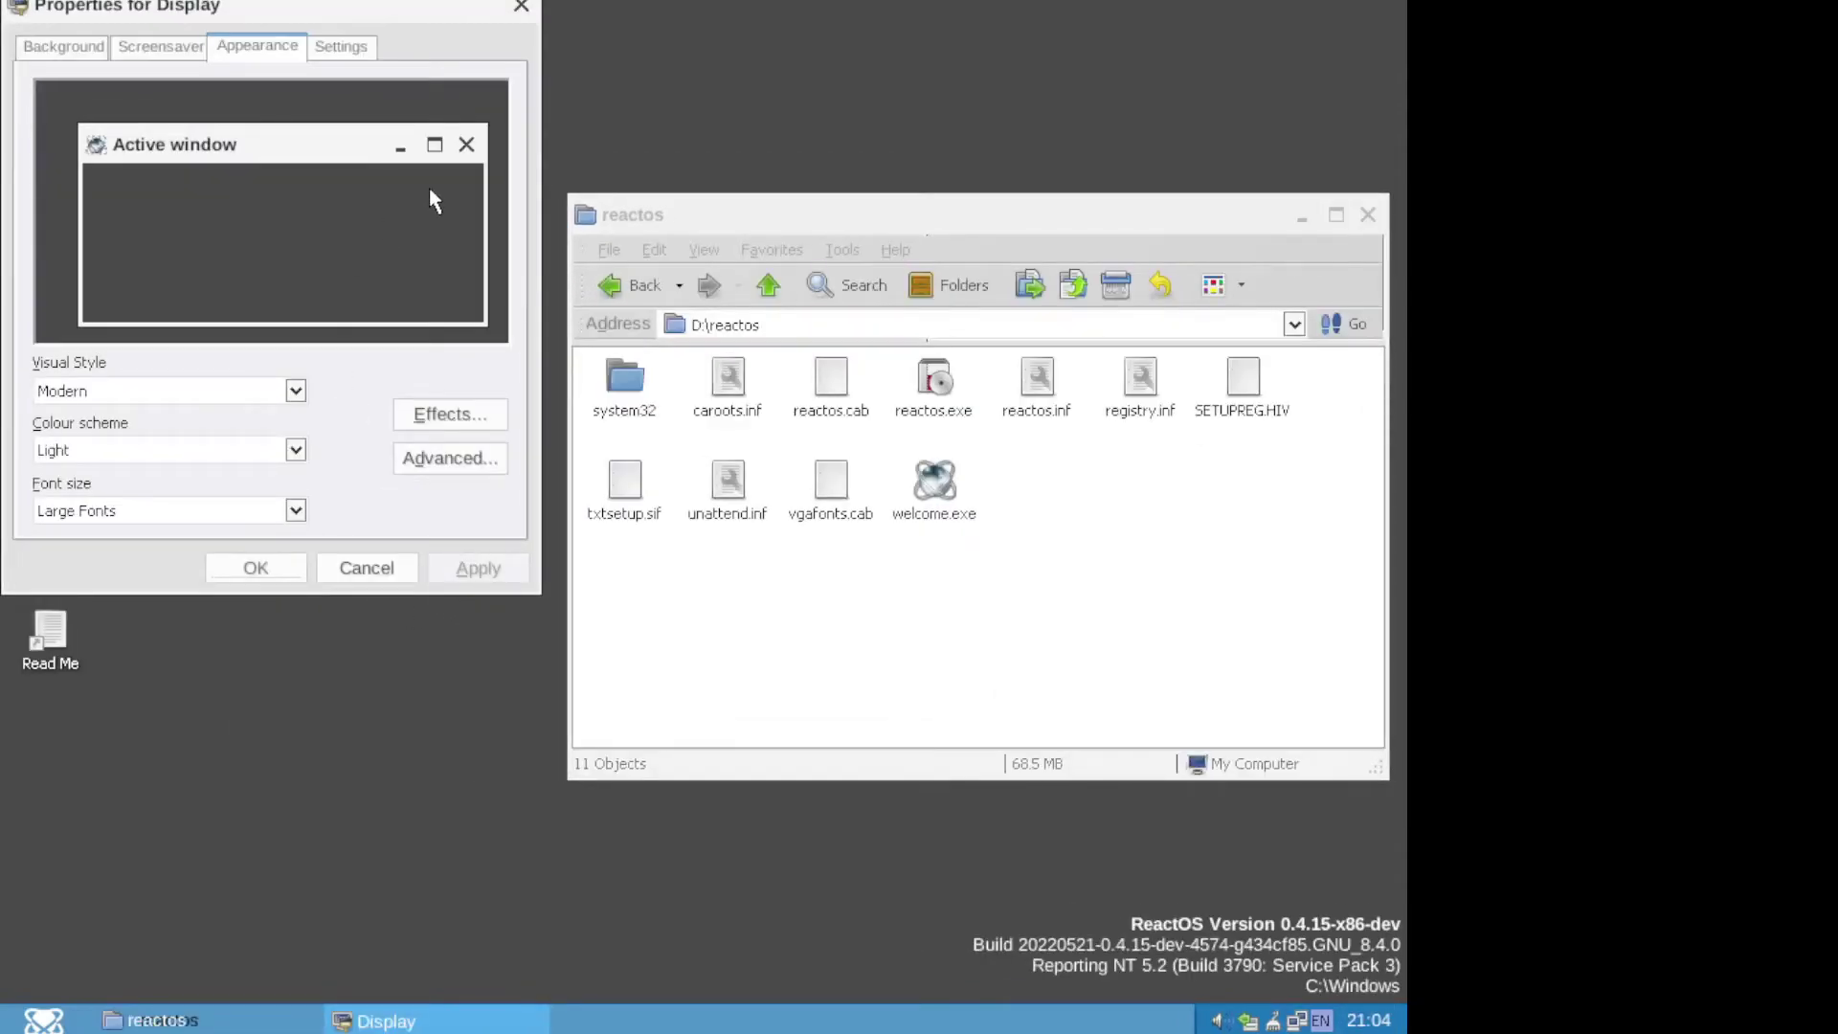
pyautogui.click(340, 48)
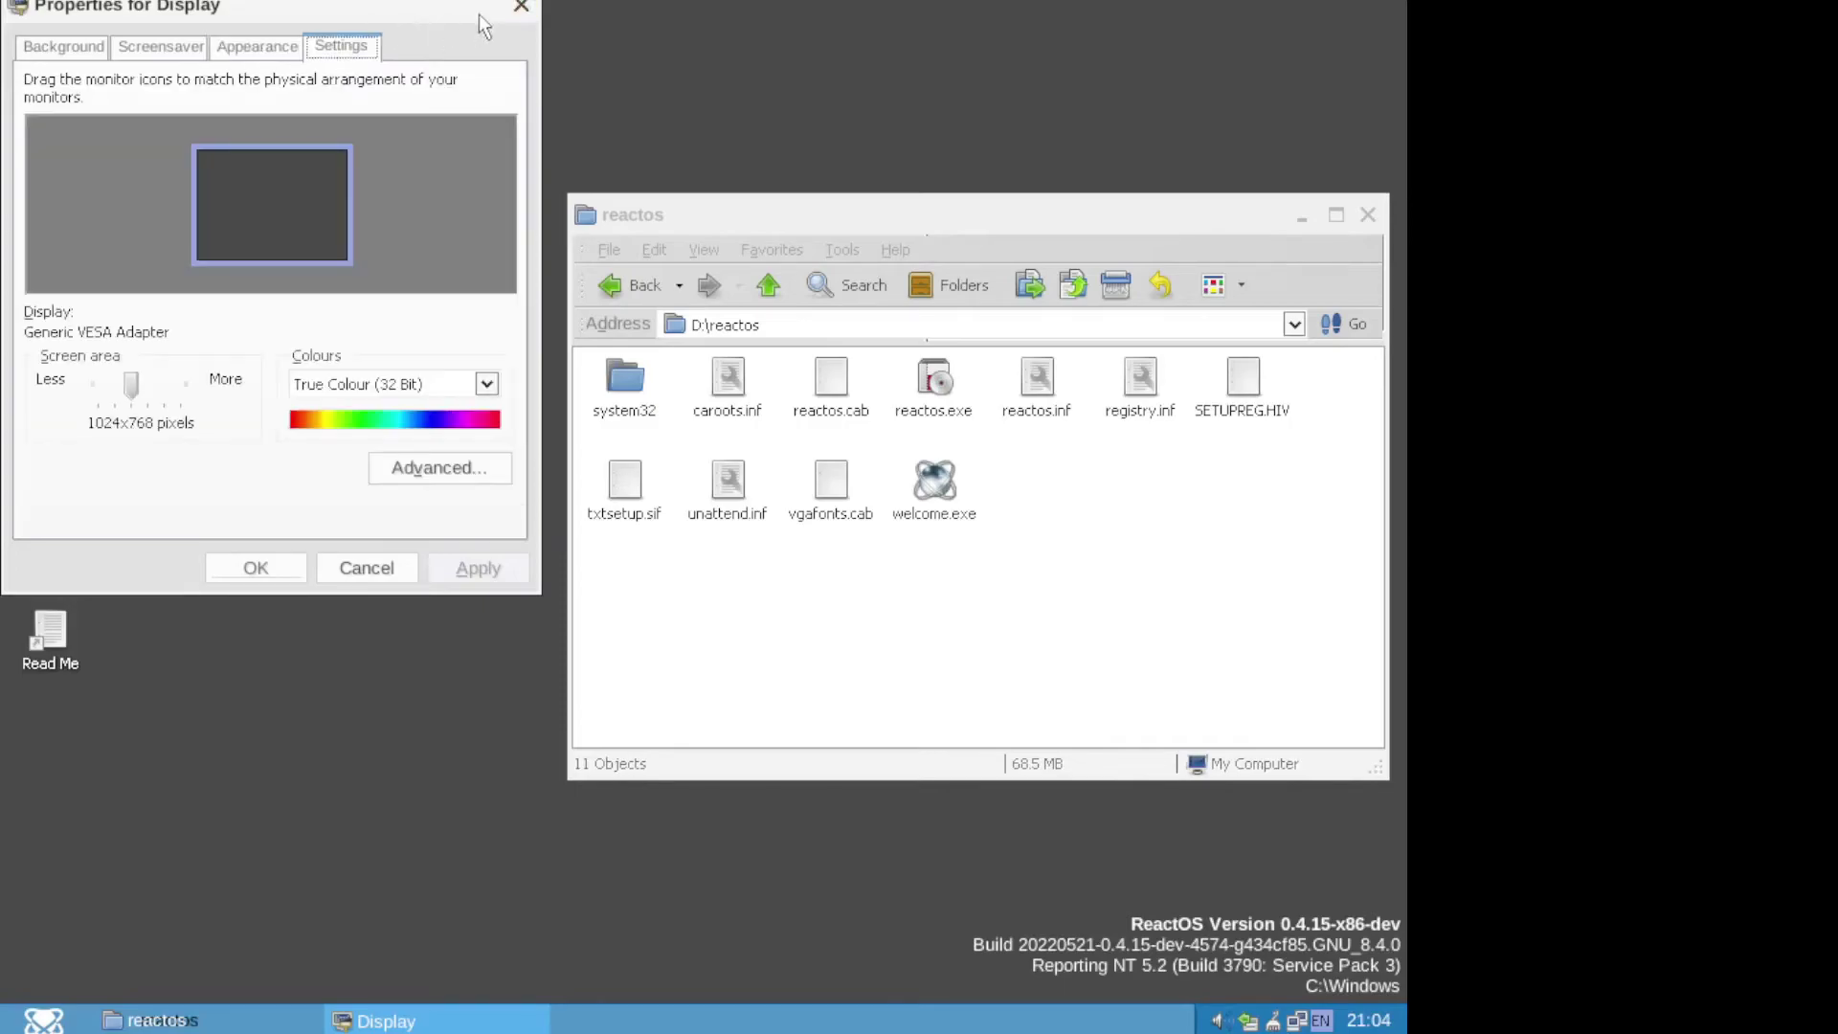
pyautogui.click(521, 7)
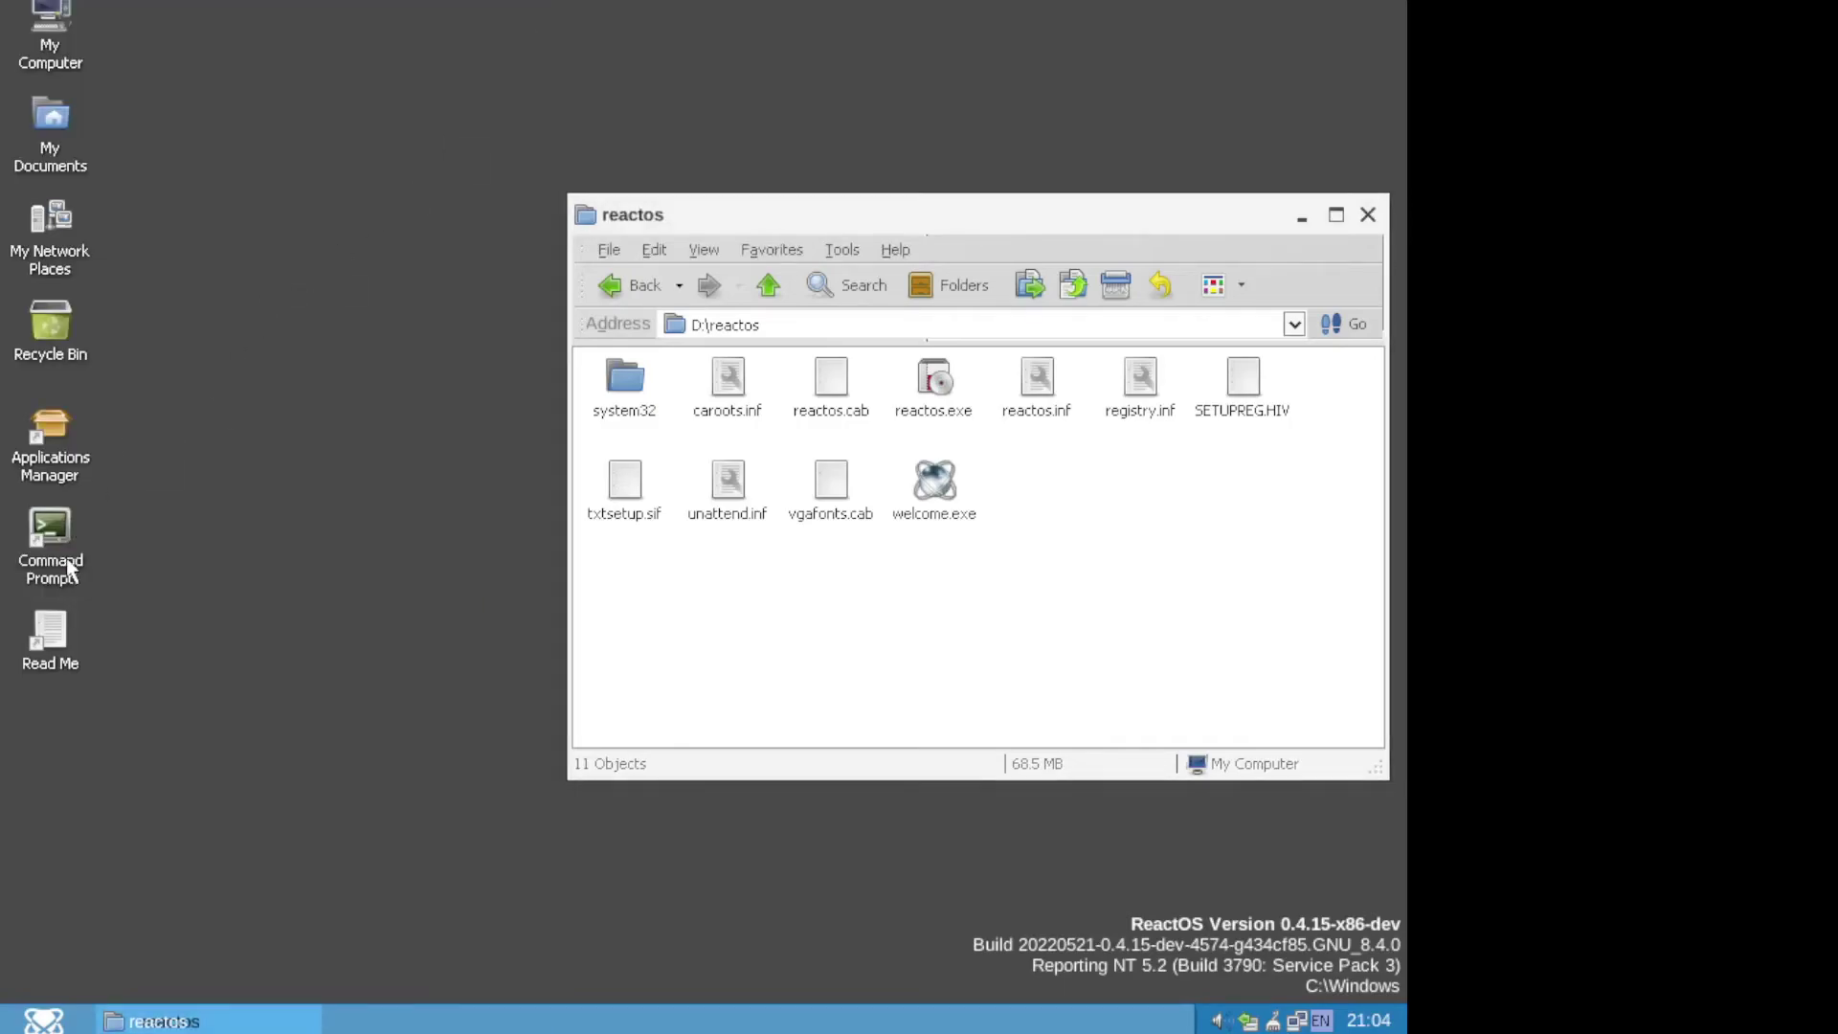
# Start a Command Prompt from the desktop and run ver to check the system version.
pyautogui.doubleClick(68, 571)
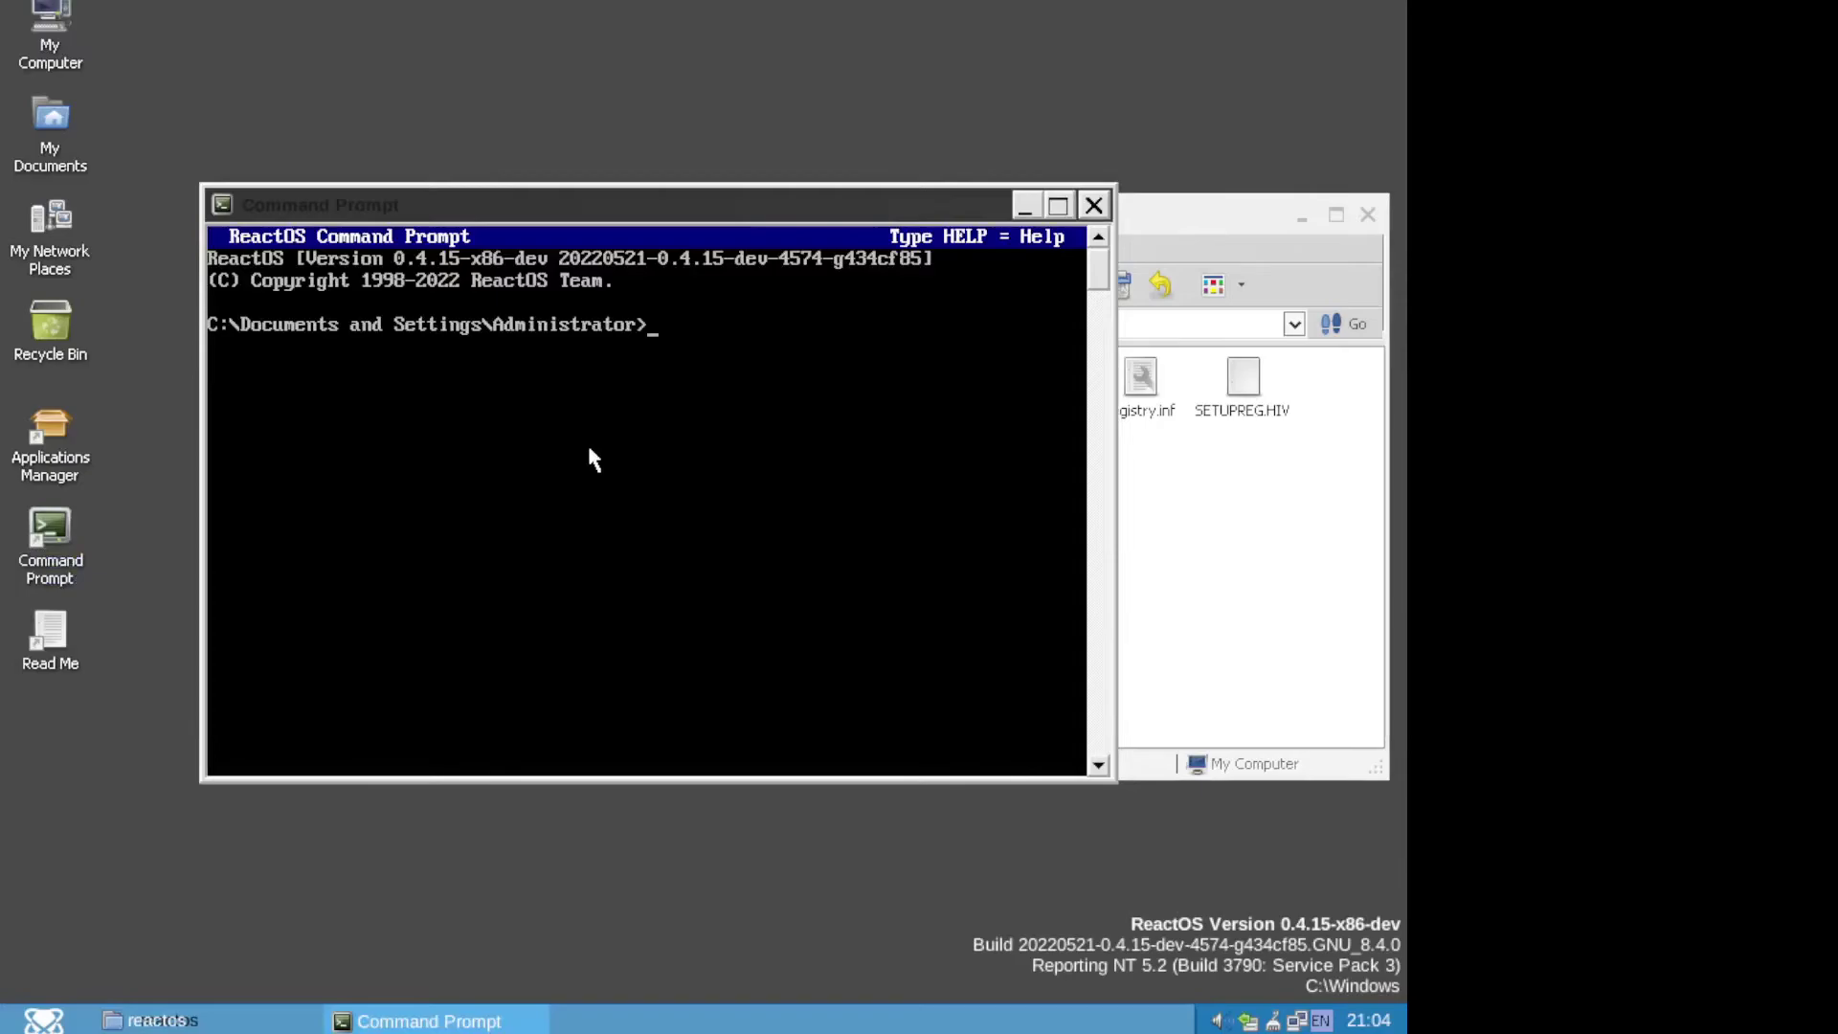
pyautogui.write('ver')
pyautogui.press('Return')
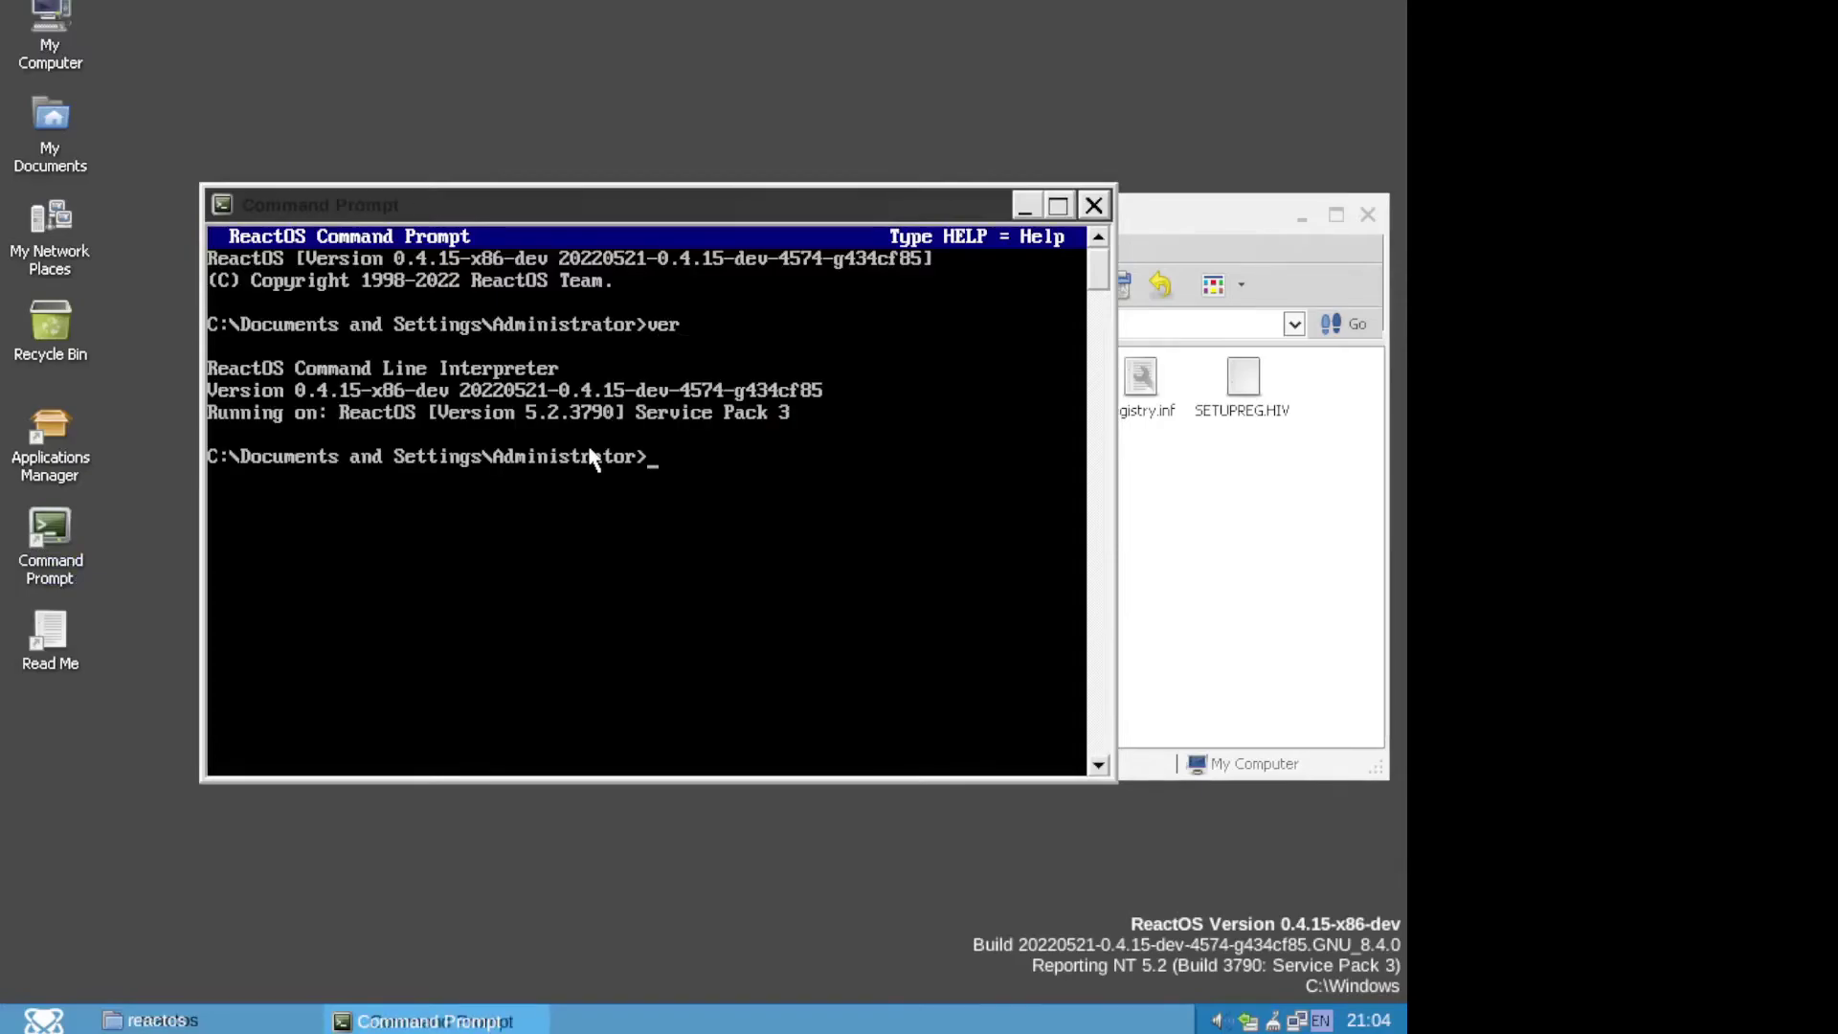
# Run winver to view the ReactOS version information and its authors, and close the About dialog and Command Prompt.
pyautogui.write('wiver')
pyautogui.press('Return')
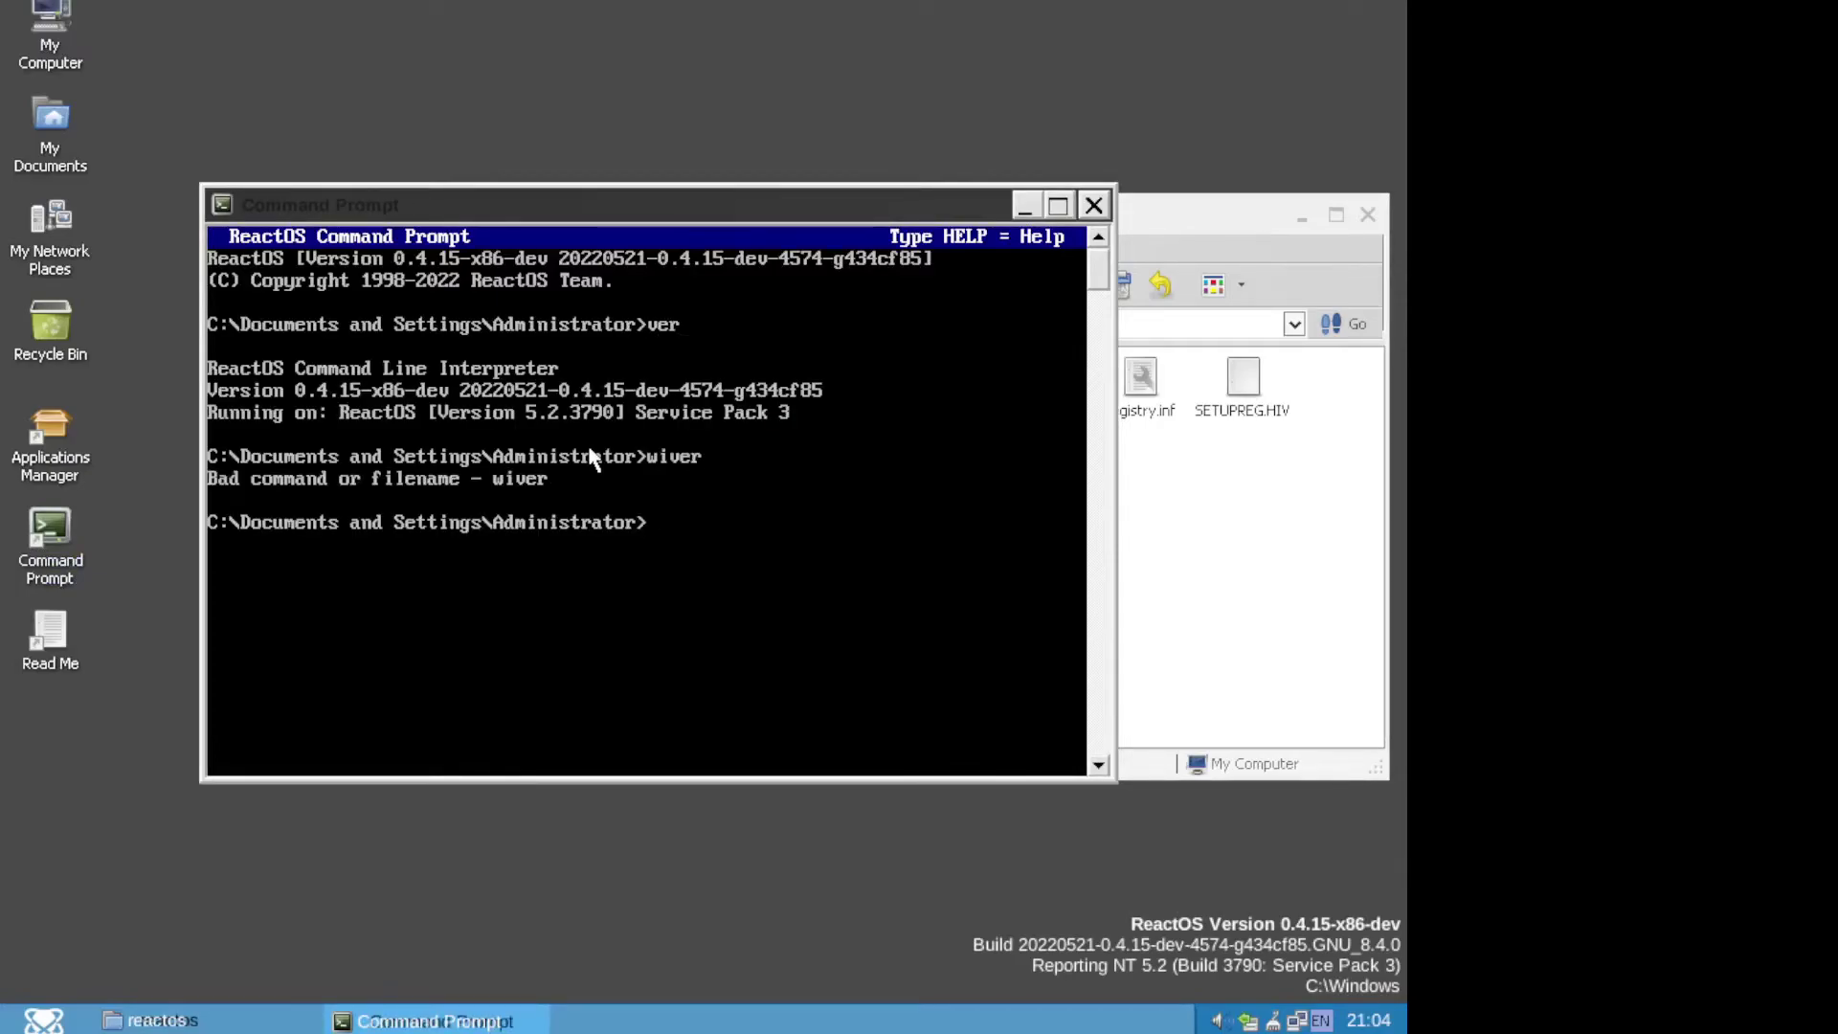
pyautogui.write('winver')
pyautogui.press('Return')
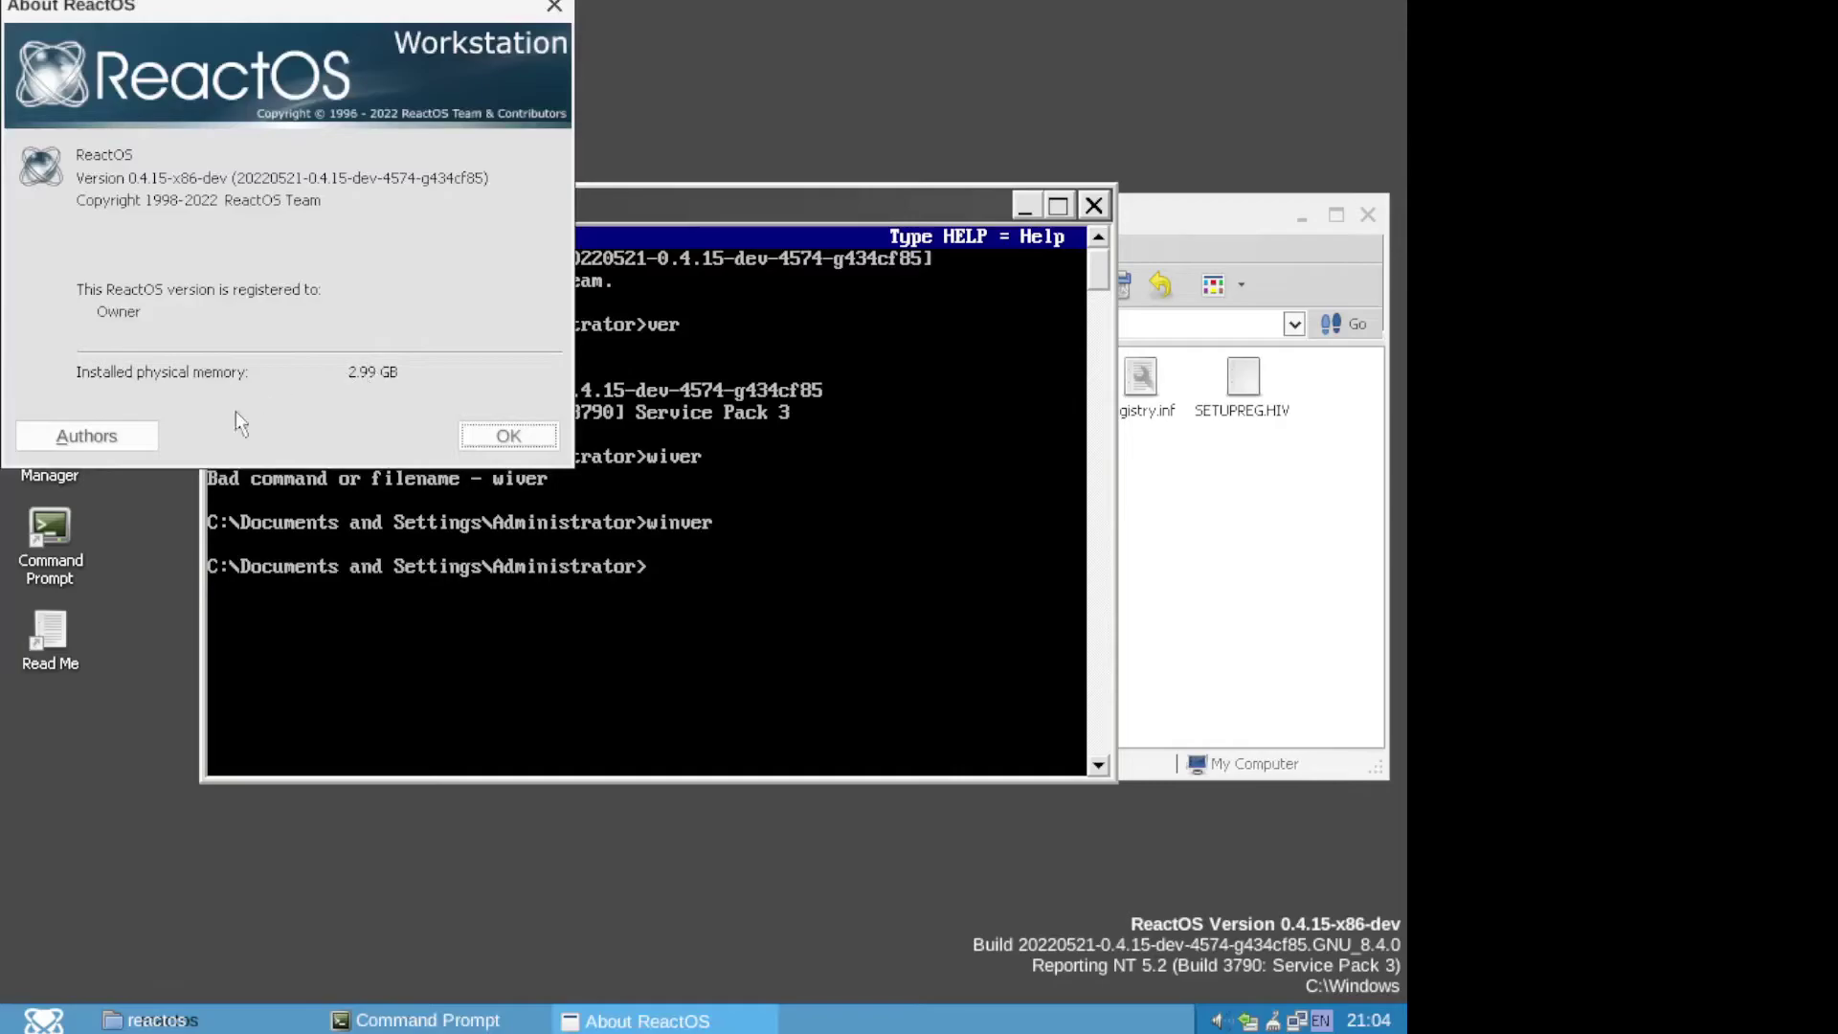
pyautogui.click(125, 433)
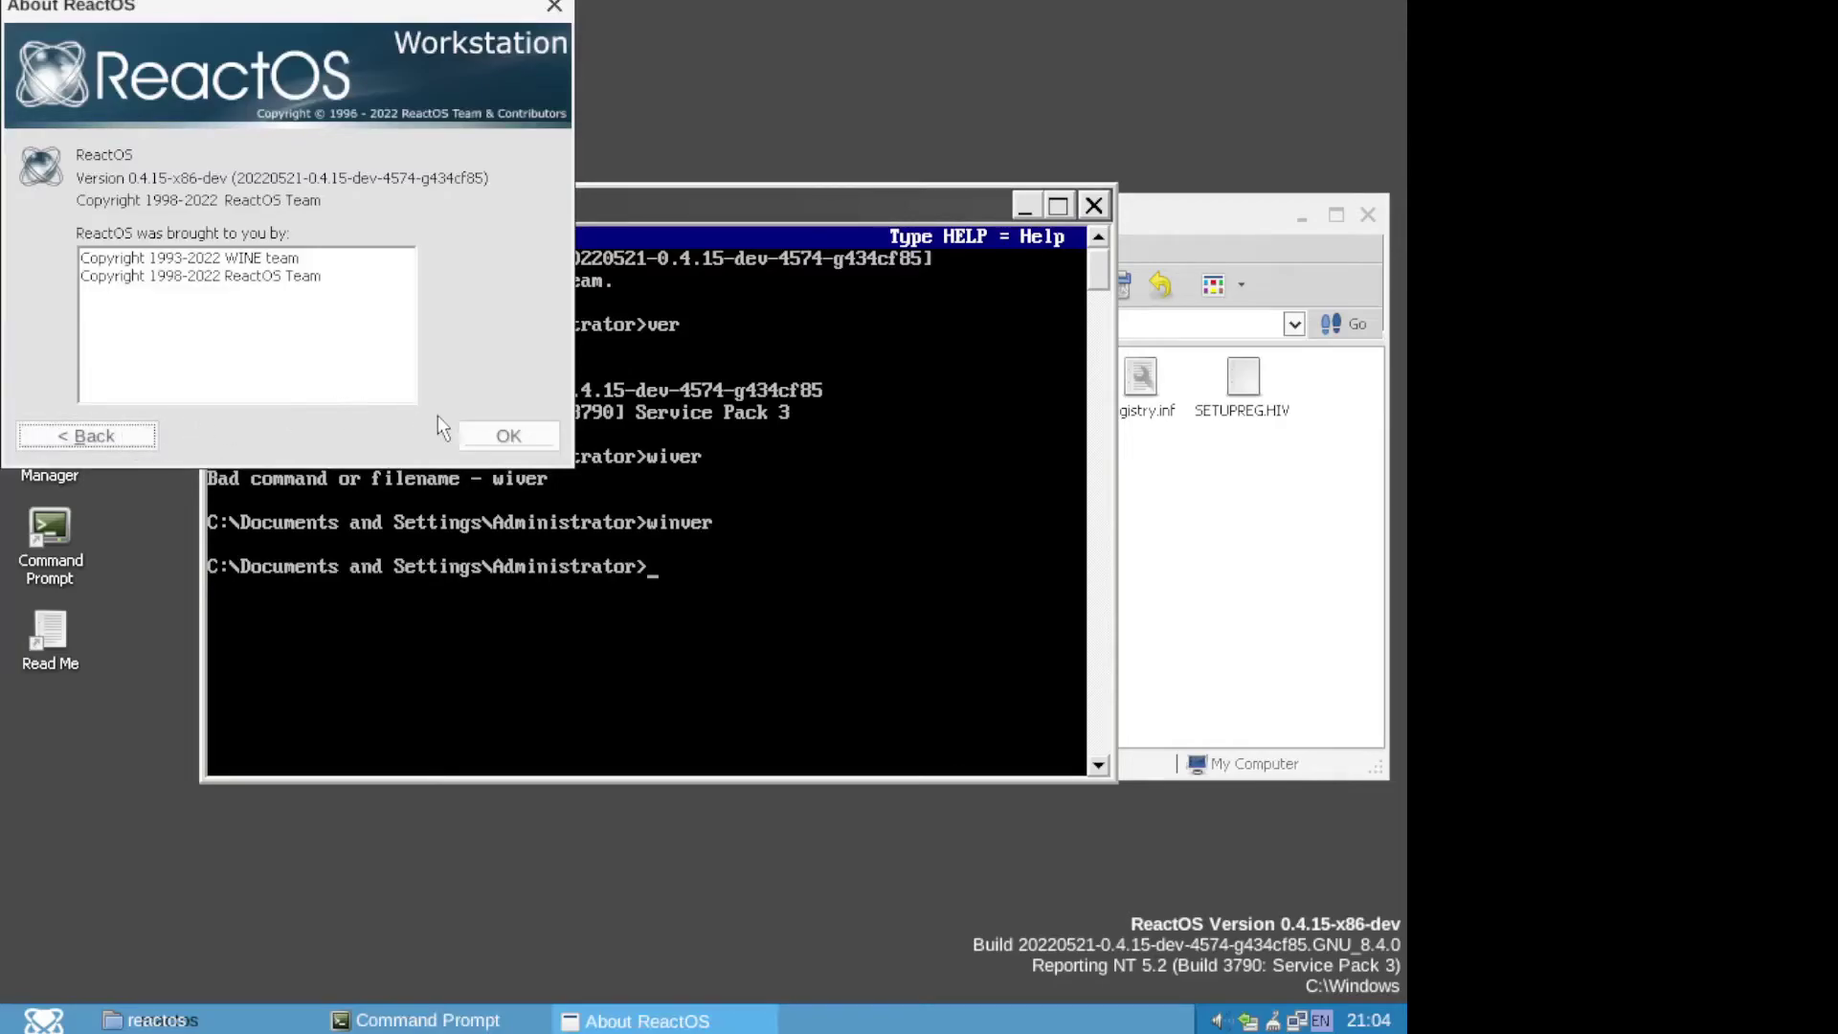
pyautogui.click(140, 438)
pyautogui.click(507, 437)
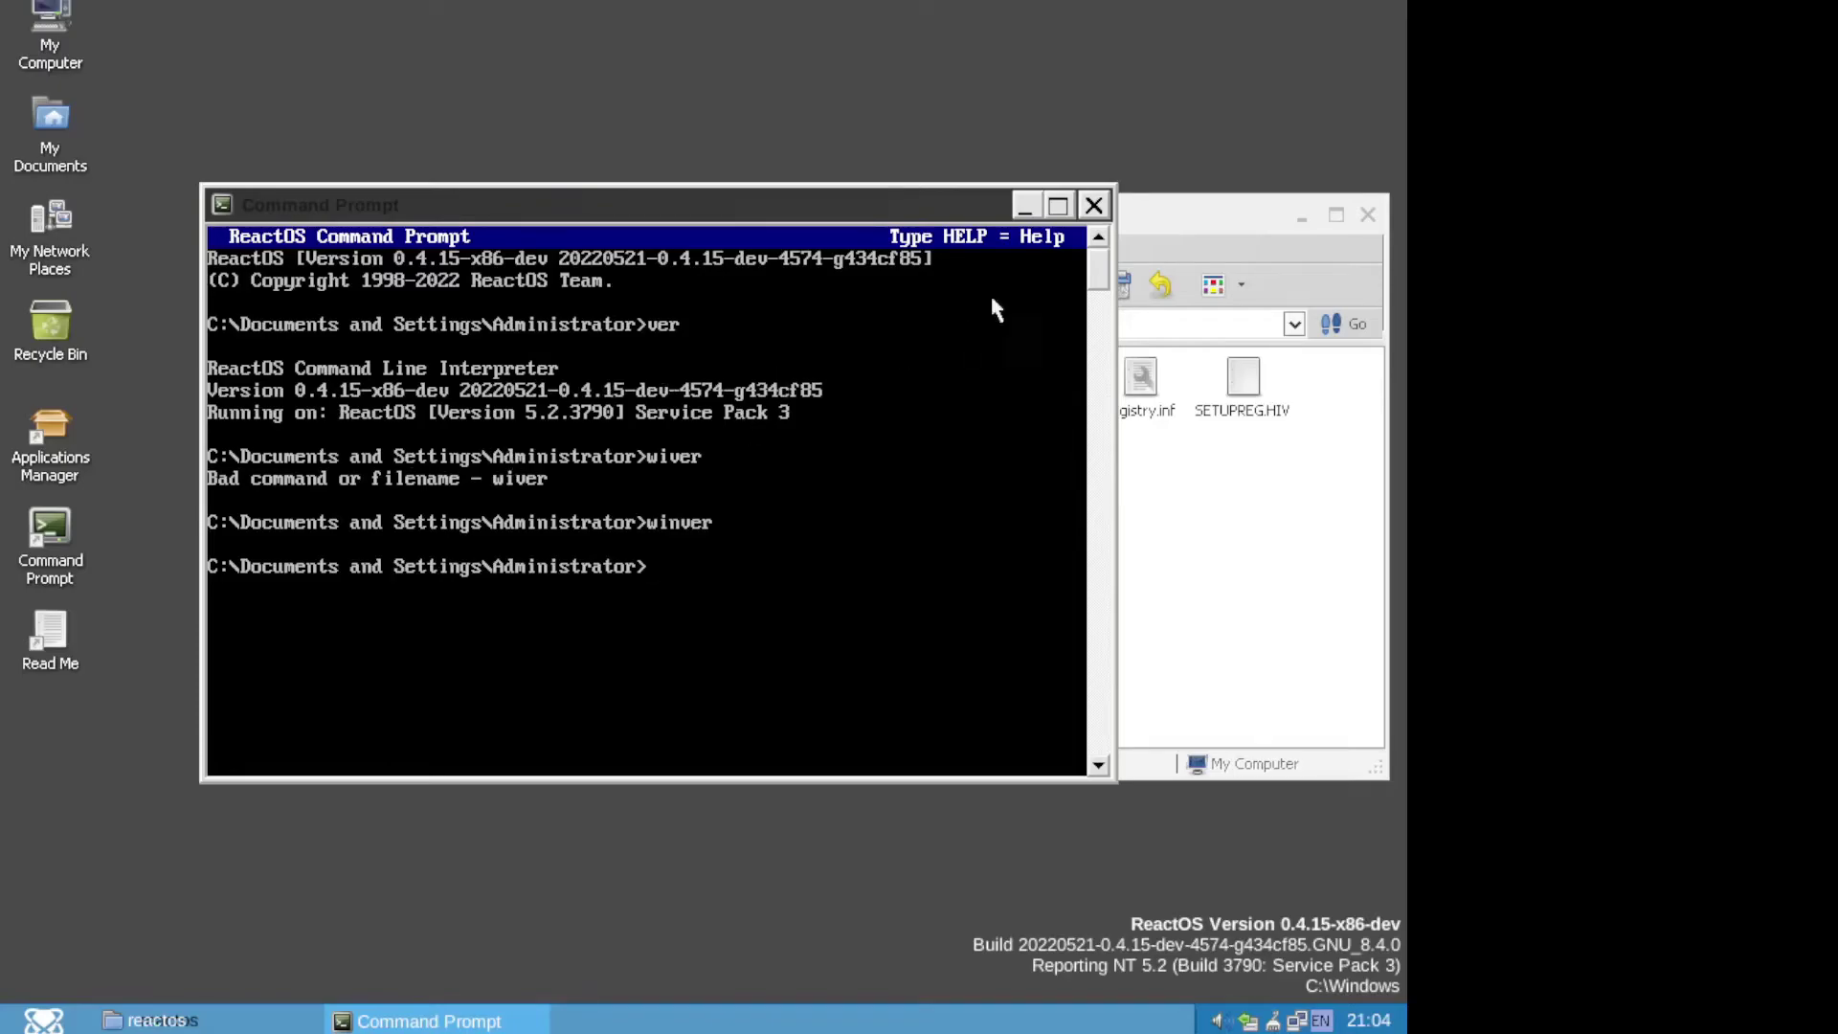
pyautogui.click(1093, 205)
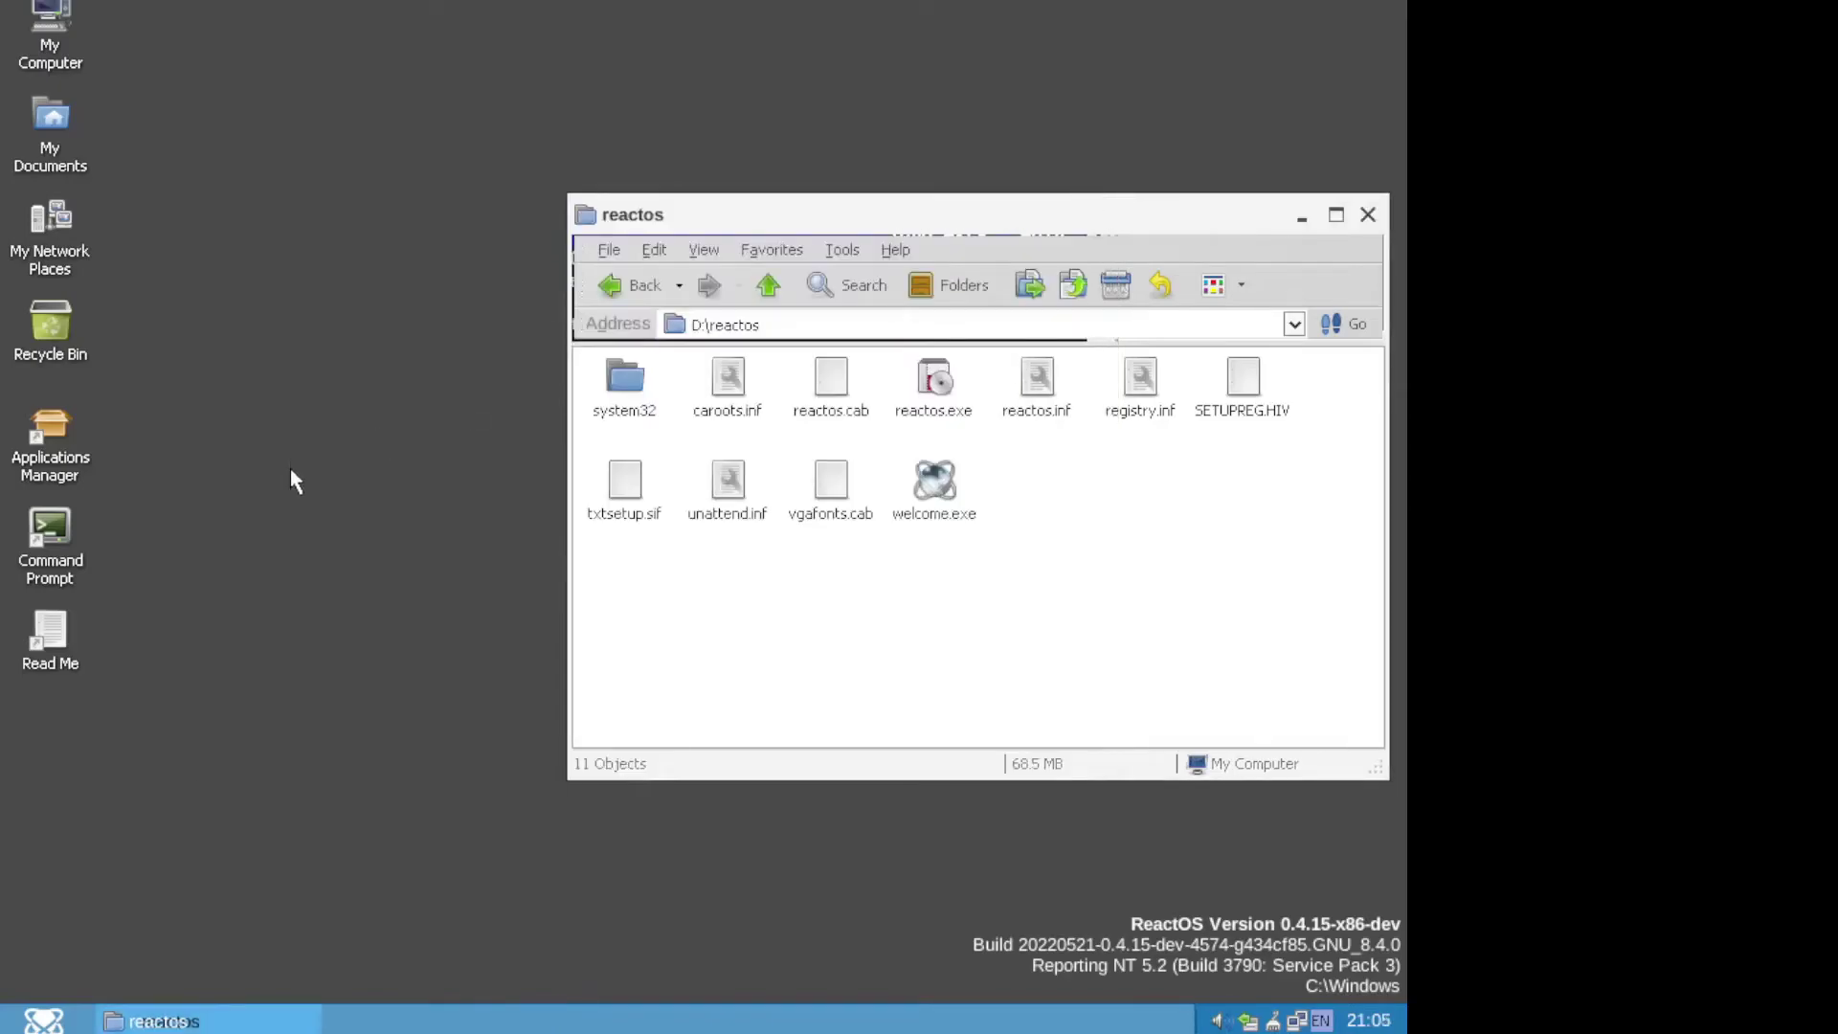
# Examine the general, shortcut and Btrfs properties of the desktop's Command Prompt shortcut, and close them.
pyautogui.click(55, 538)
pyautogui.rightClick(55, 532)
pyautogui.click(119, 829)
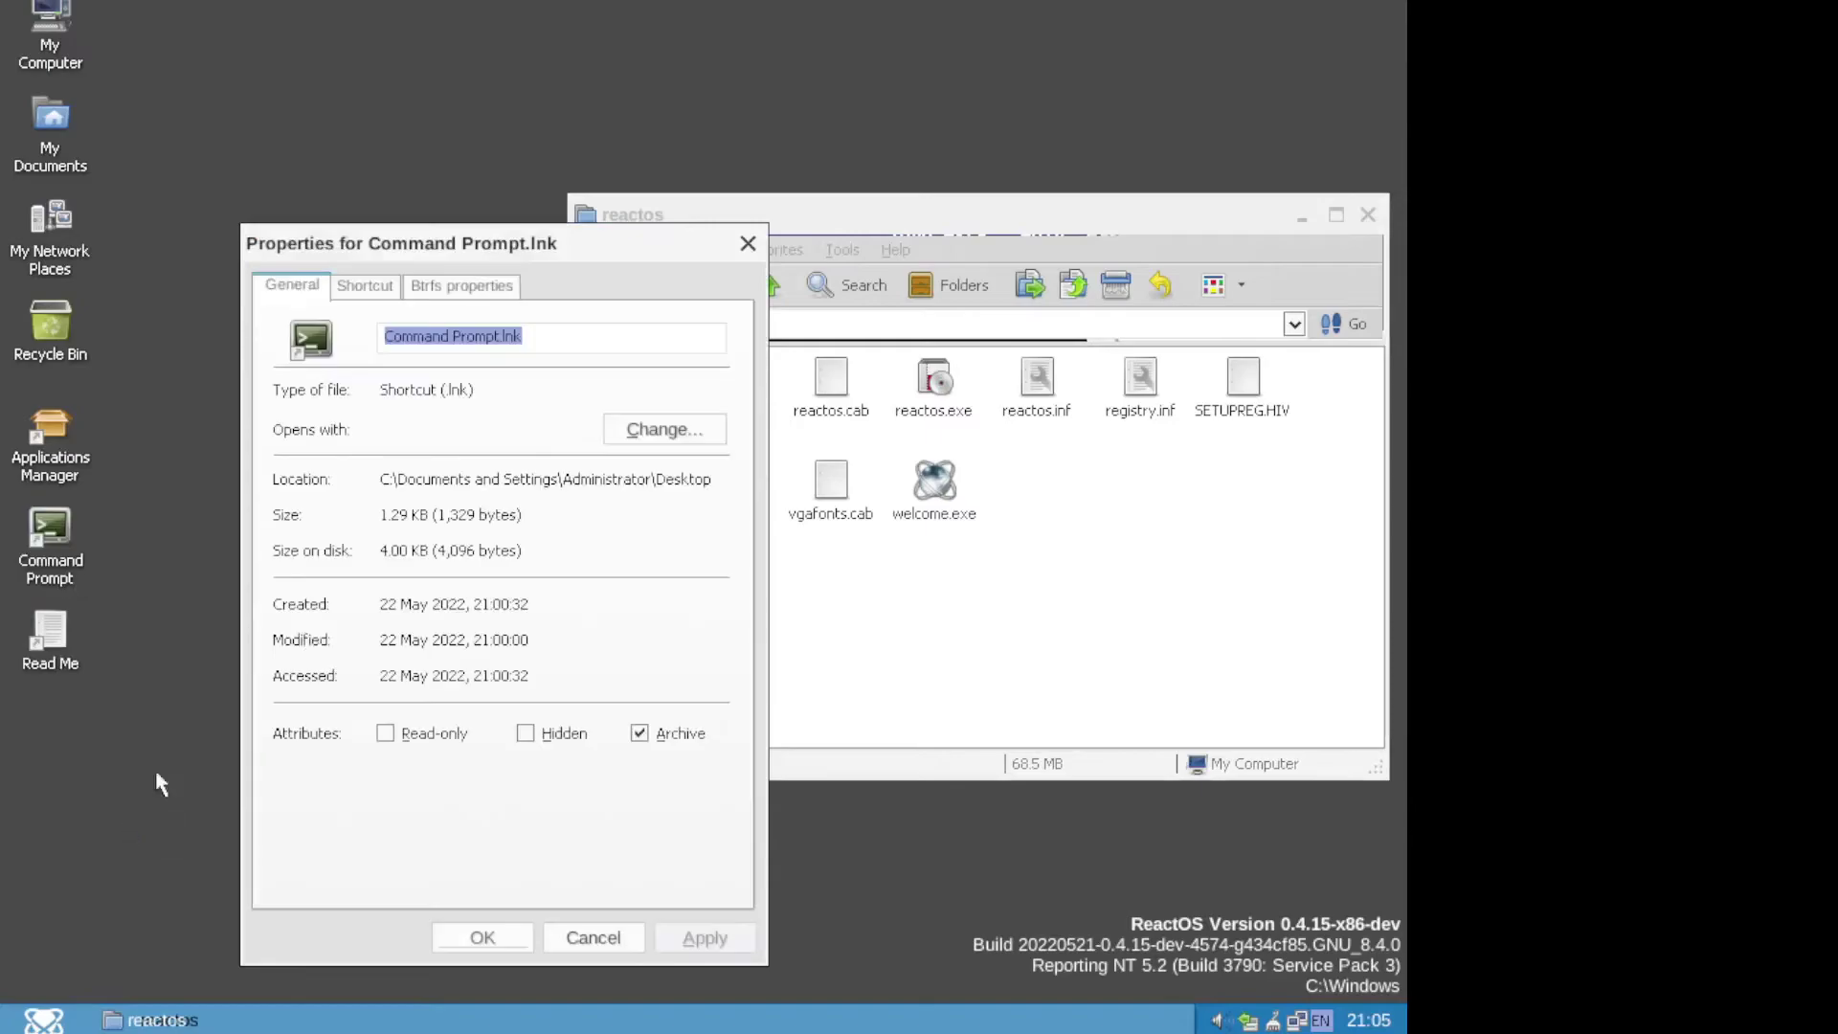
pyautogui.click(388, 287)
pyautogui.click(433, 285)
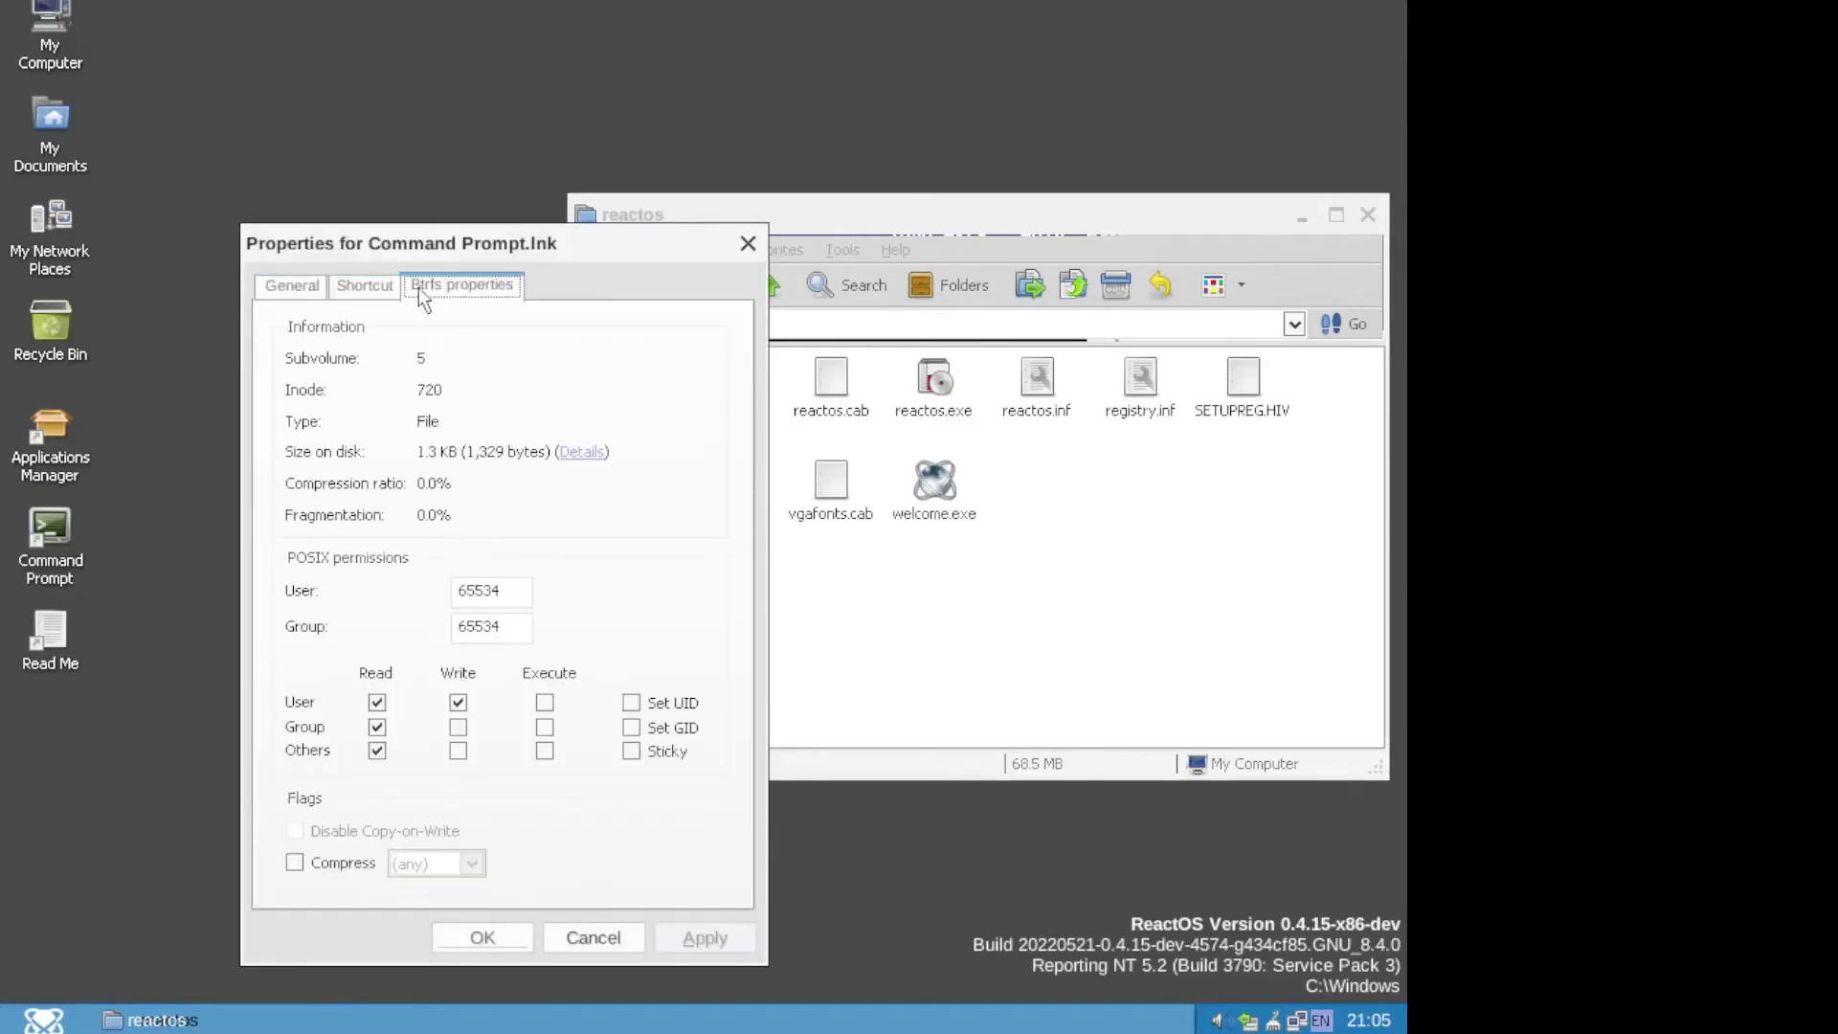
pyautogui.click(369, 285)
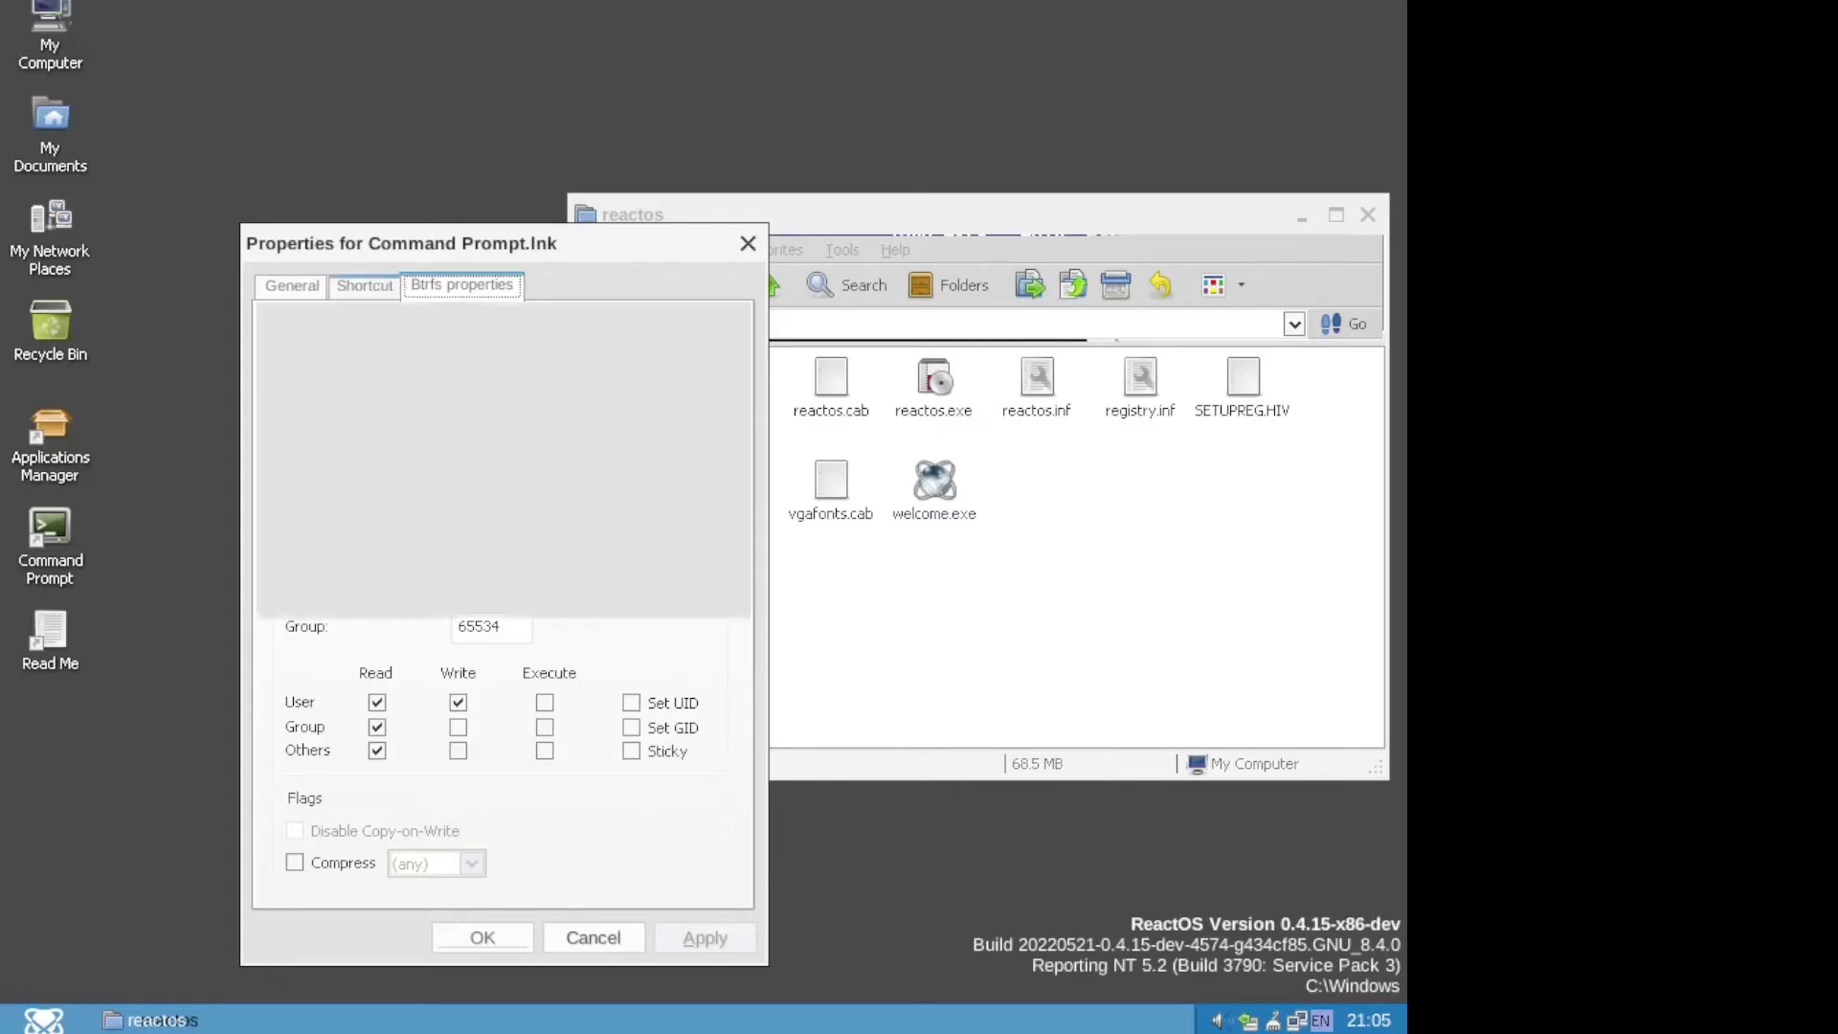
pyautogui.click(301, 287)
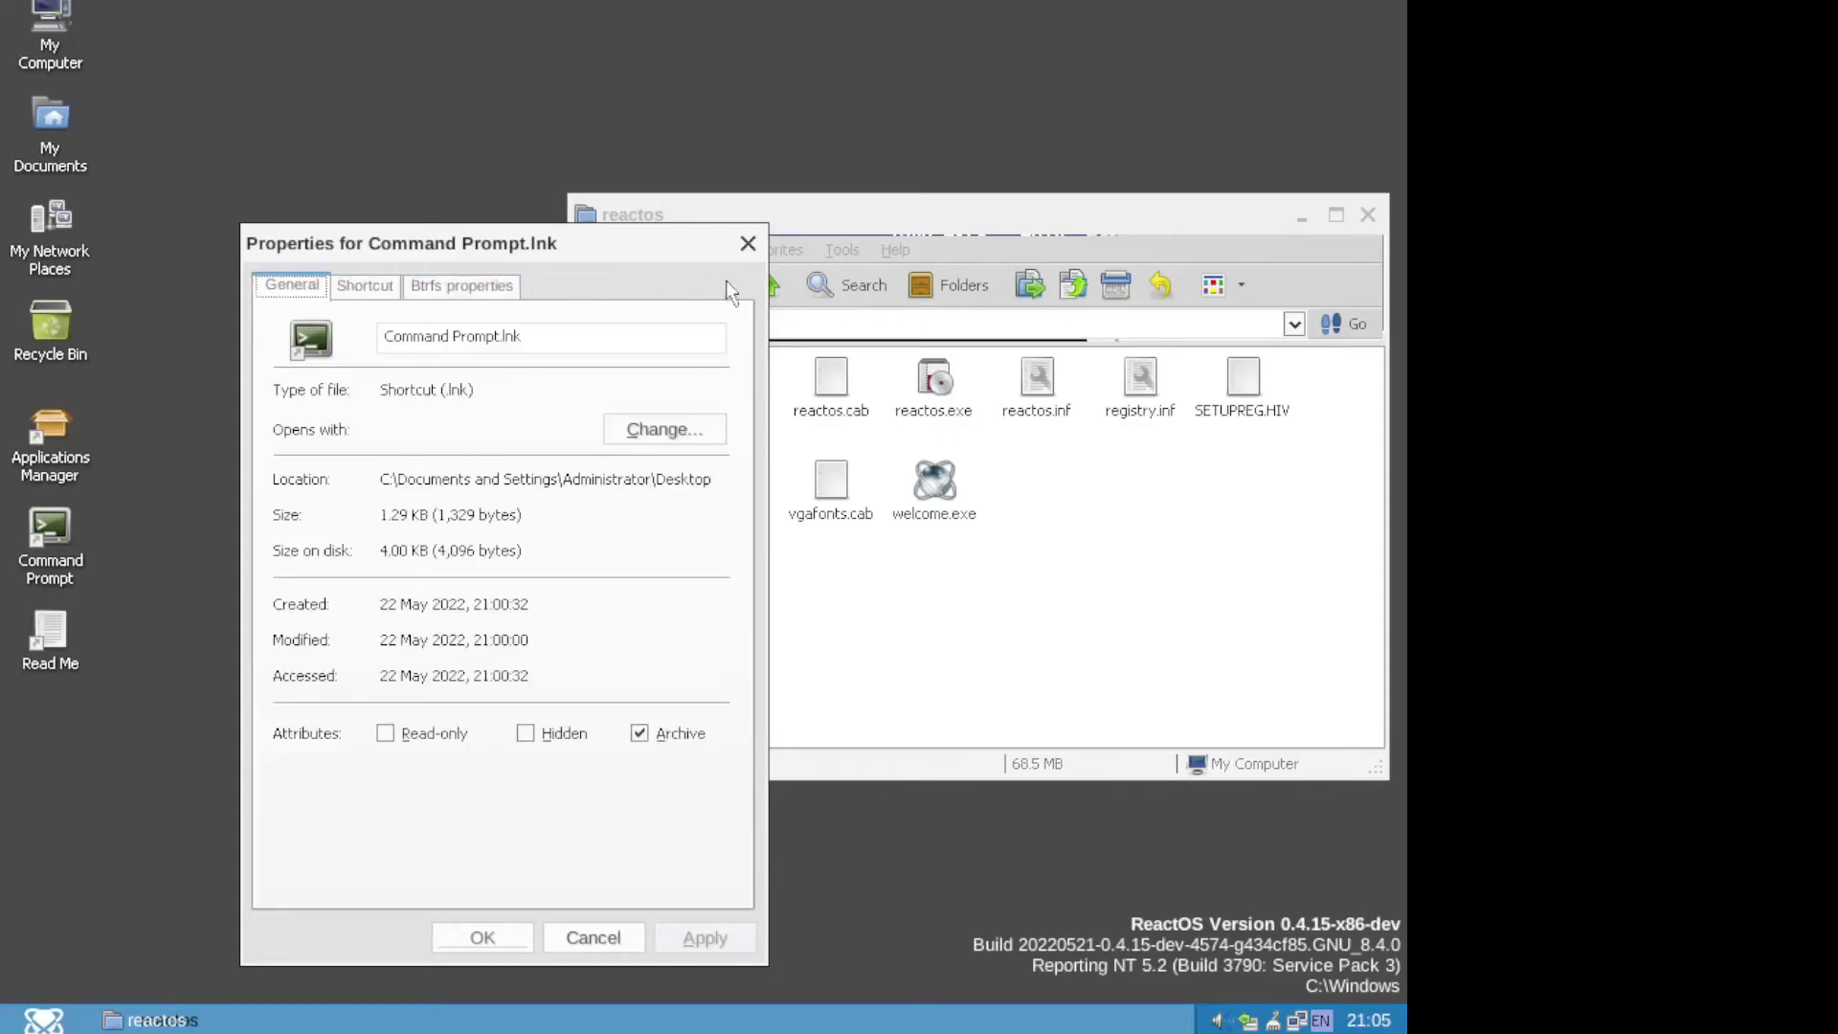
pyautogui.click(747, 246)
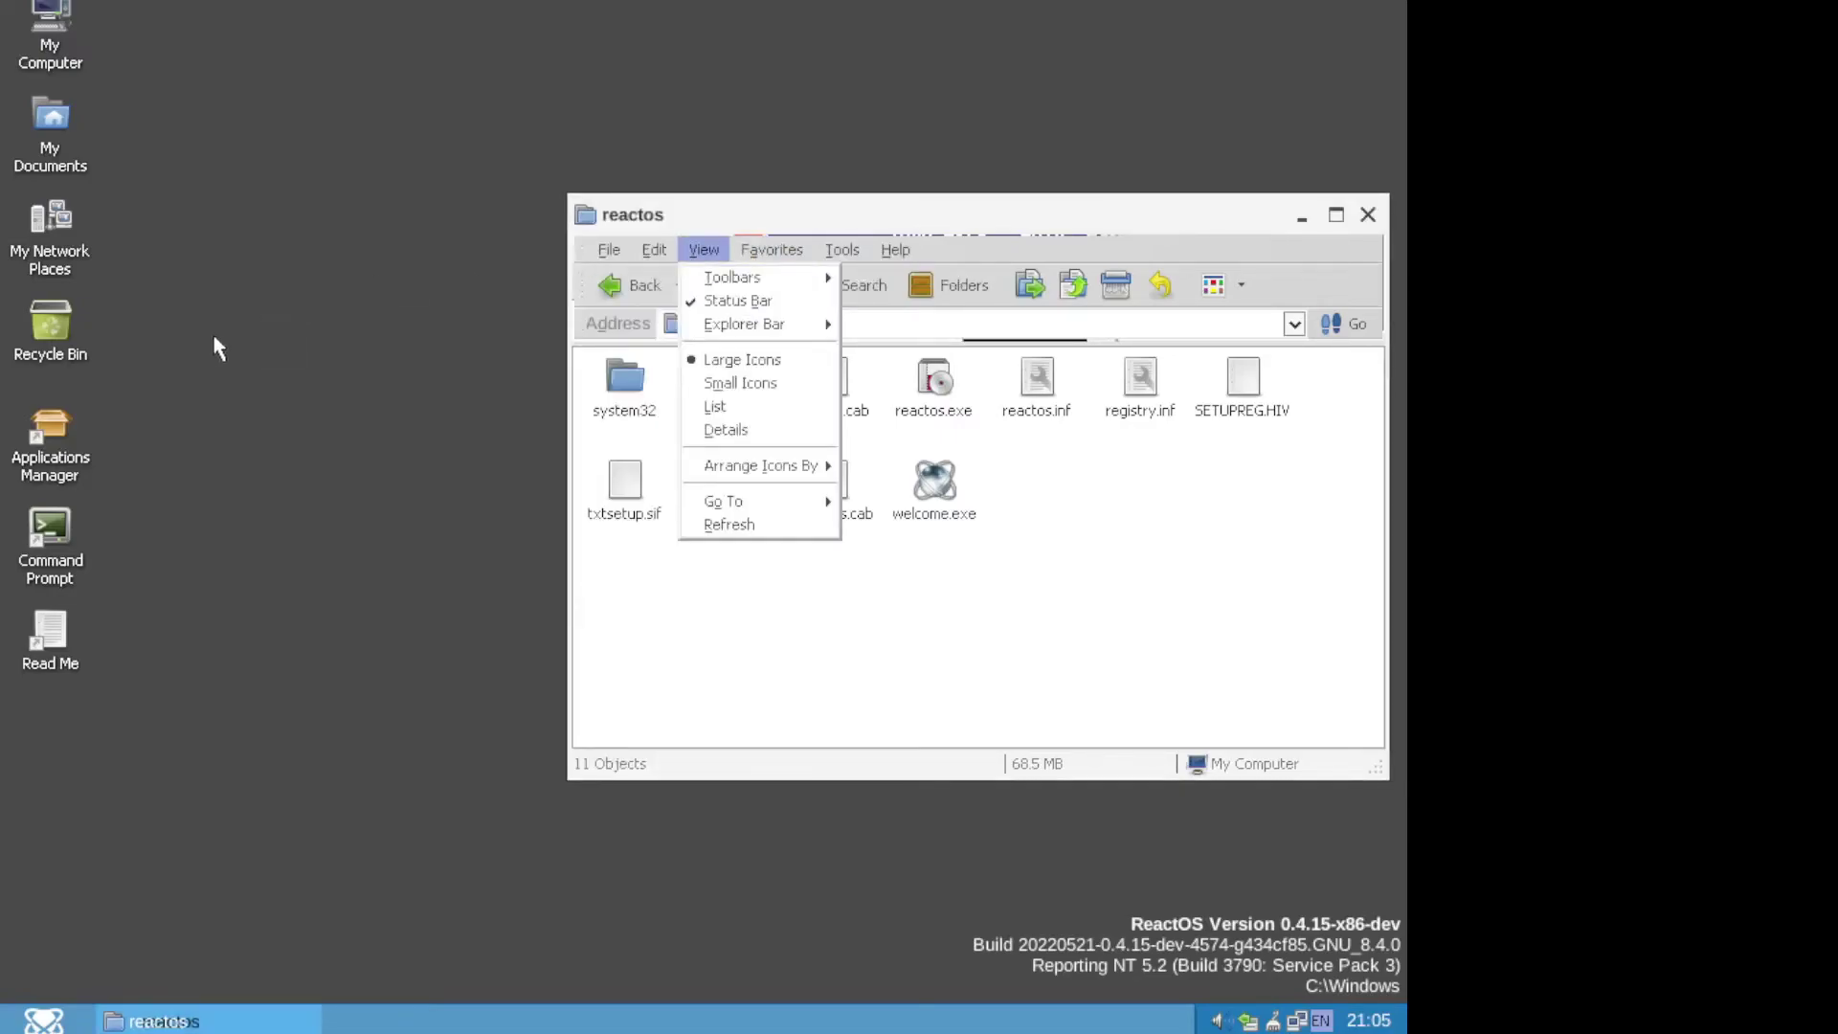
# Examine the Btrfs, shortcut and general properties of the desktop's Applications Manager shortcut, and close them.
pyautogui.click(160, 355)
pyautogui.click(65, 448)
pyautogui.rightClick(65, 448)
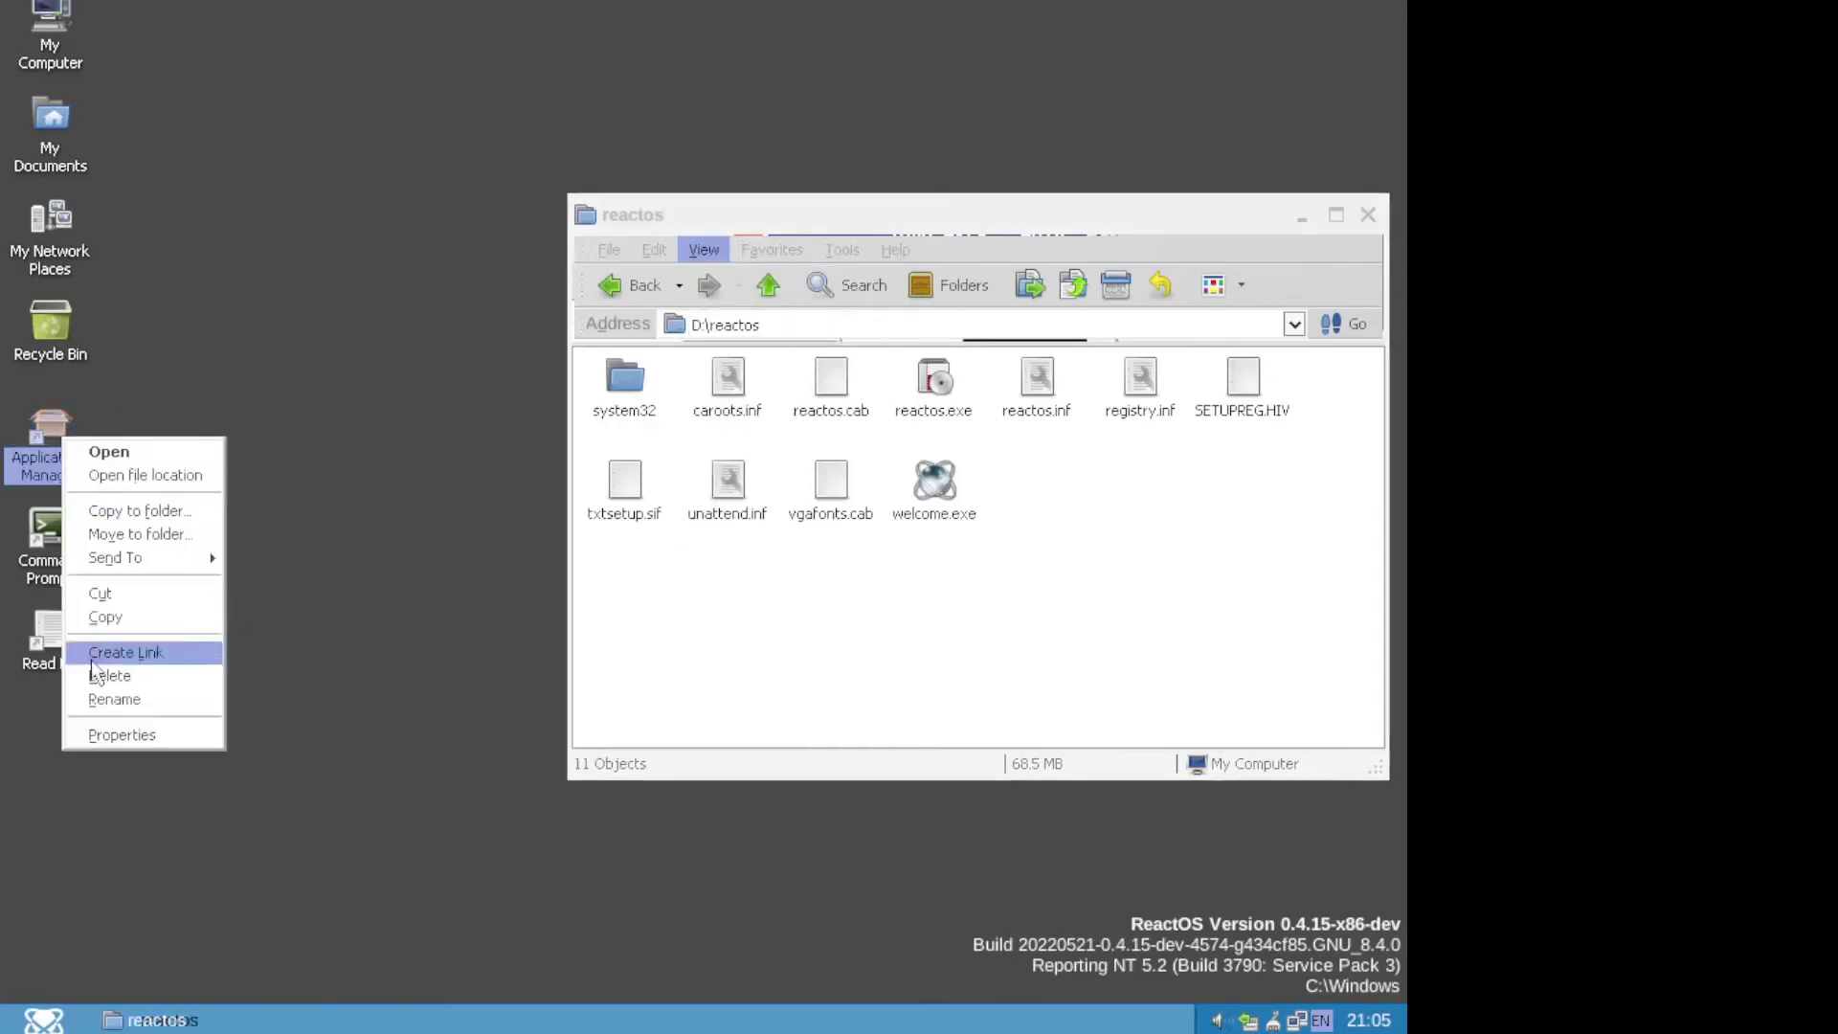
pyautogui.click(101, 736)
pyautogui.click(253, 45)
pyautogui.click(115, 48)
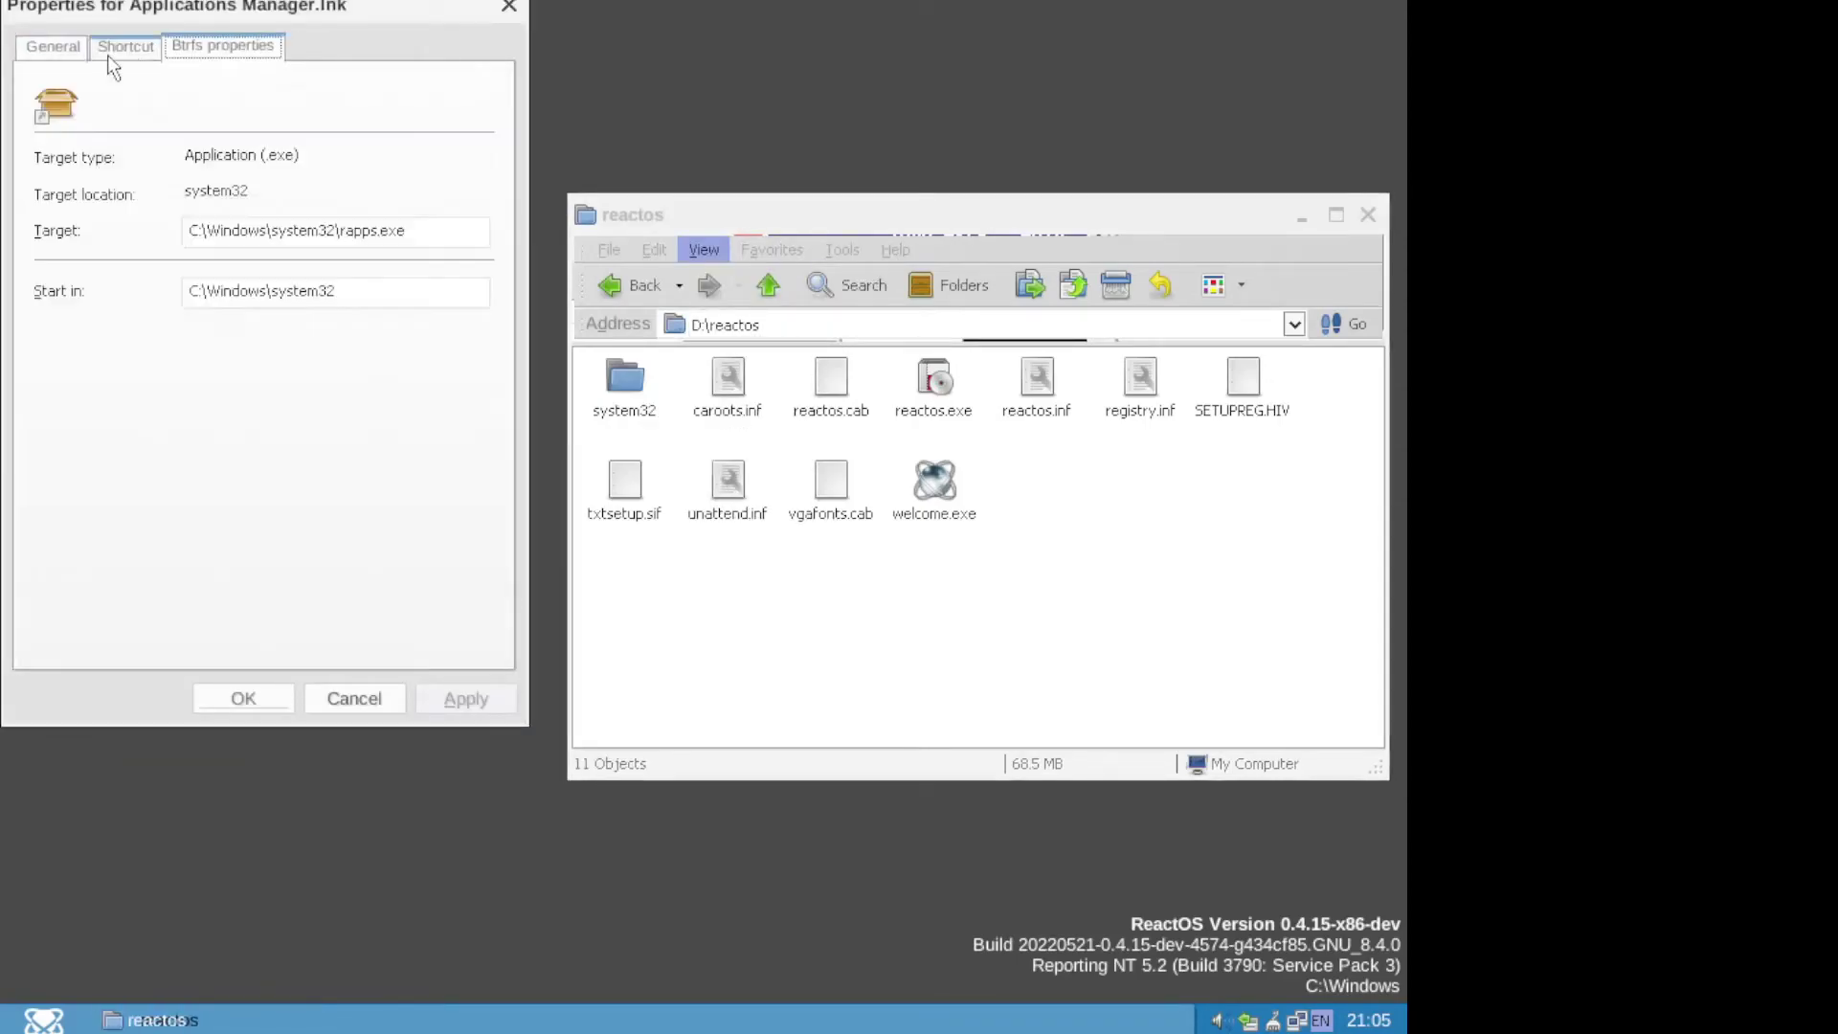
pyautogui.click(63, 49)
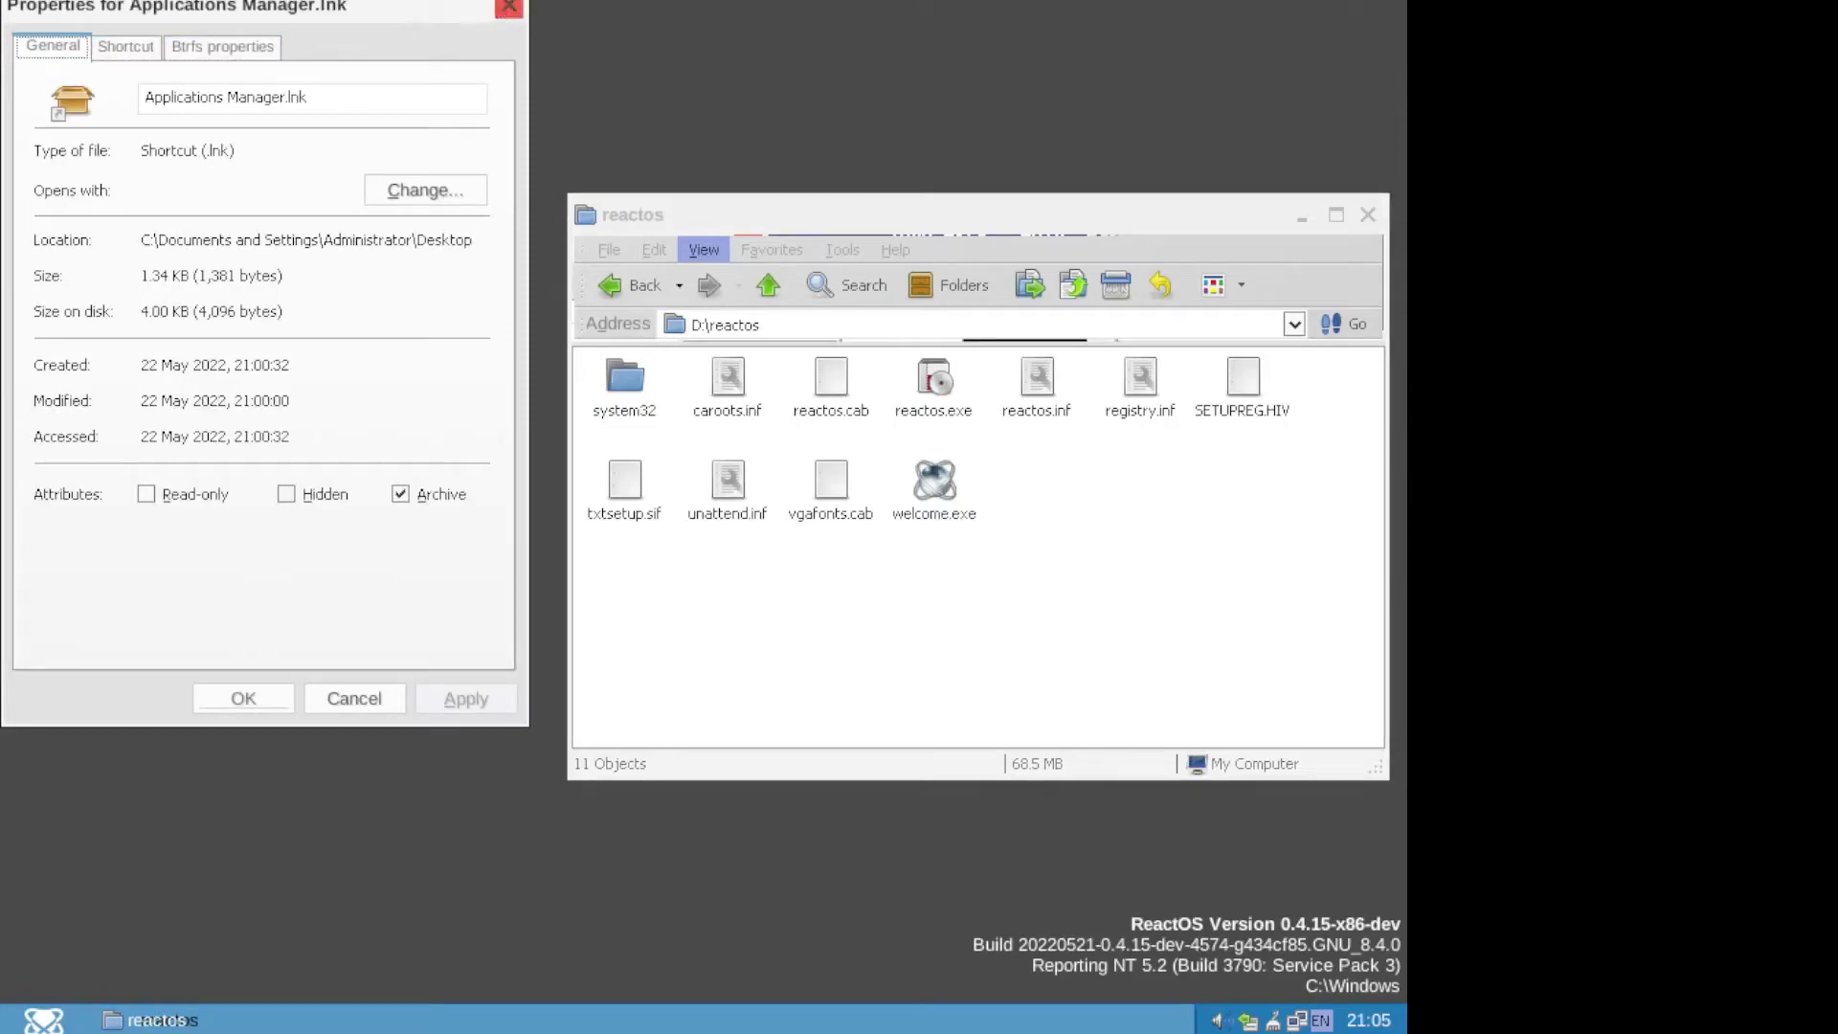
pyautogui.click(509, 7)
# Reopen the Command Prompt from its desktop shortcut and close it without running a command.
pyautogui.doubleClick(54, 552)
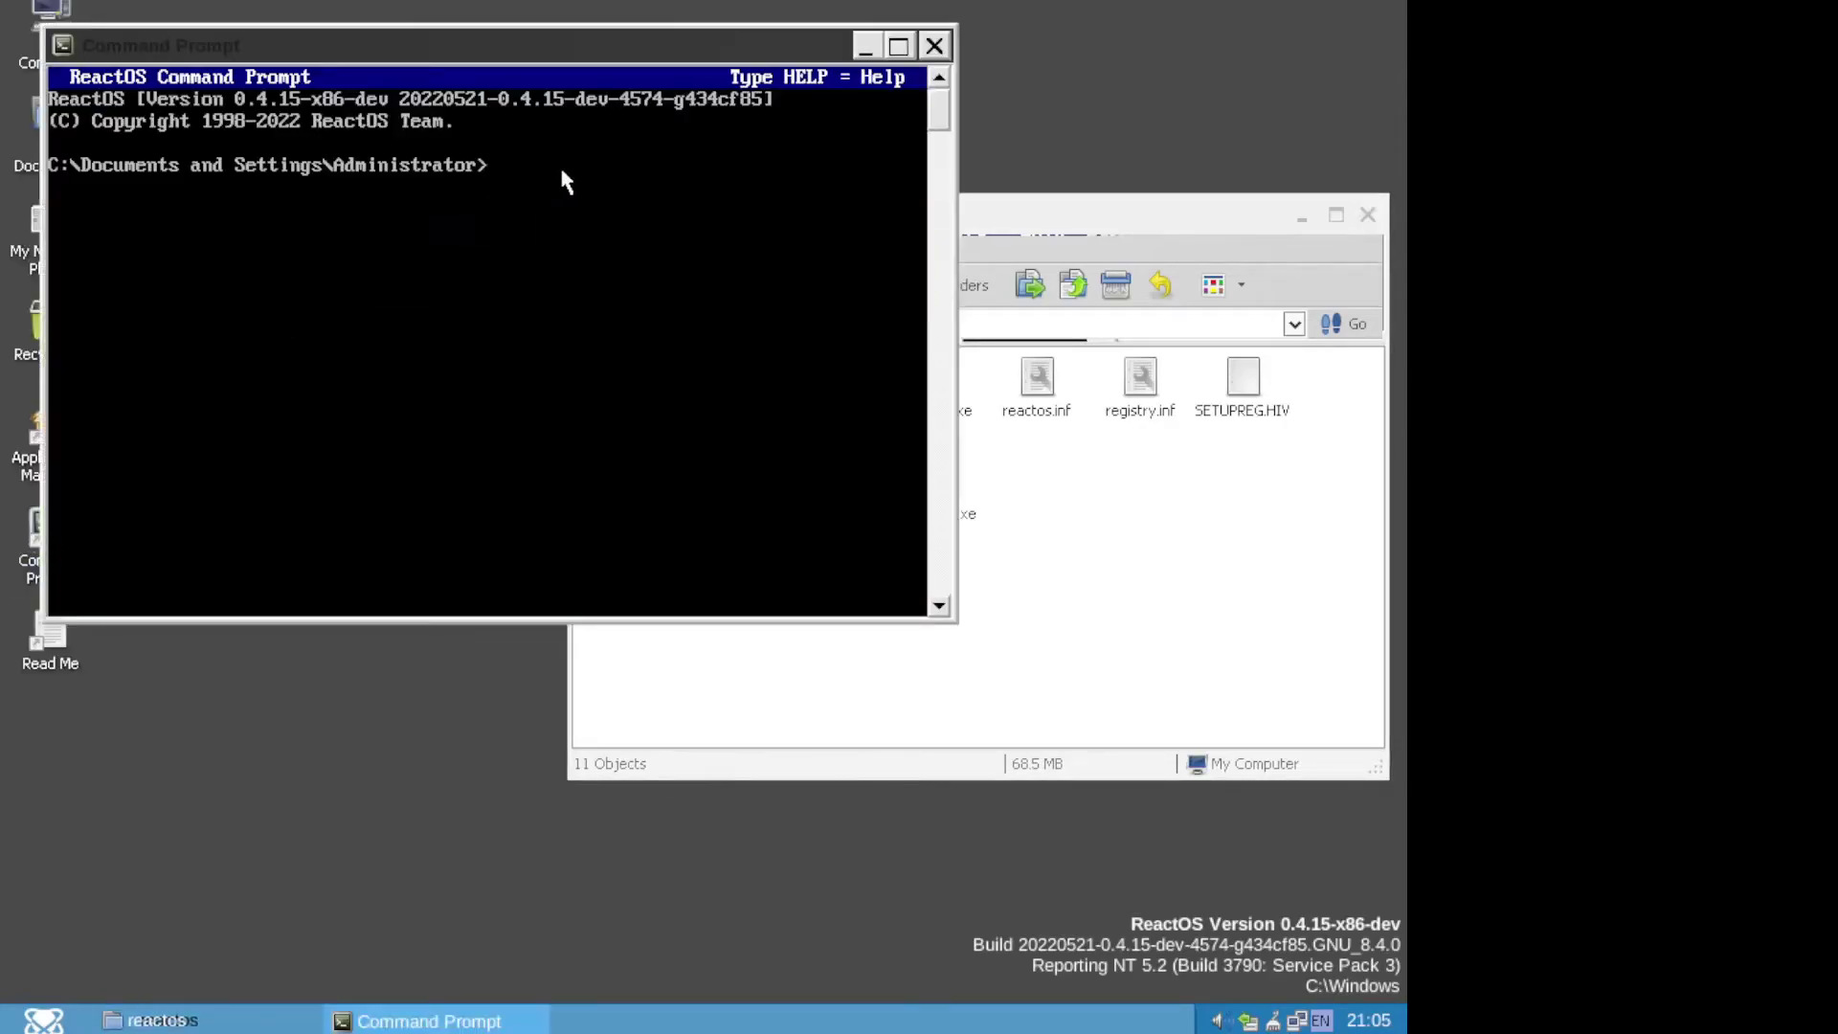
pyautogui.click(946, 54)
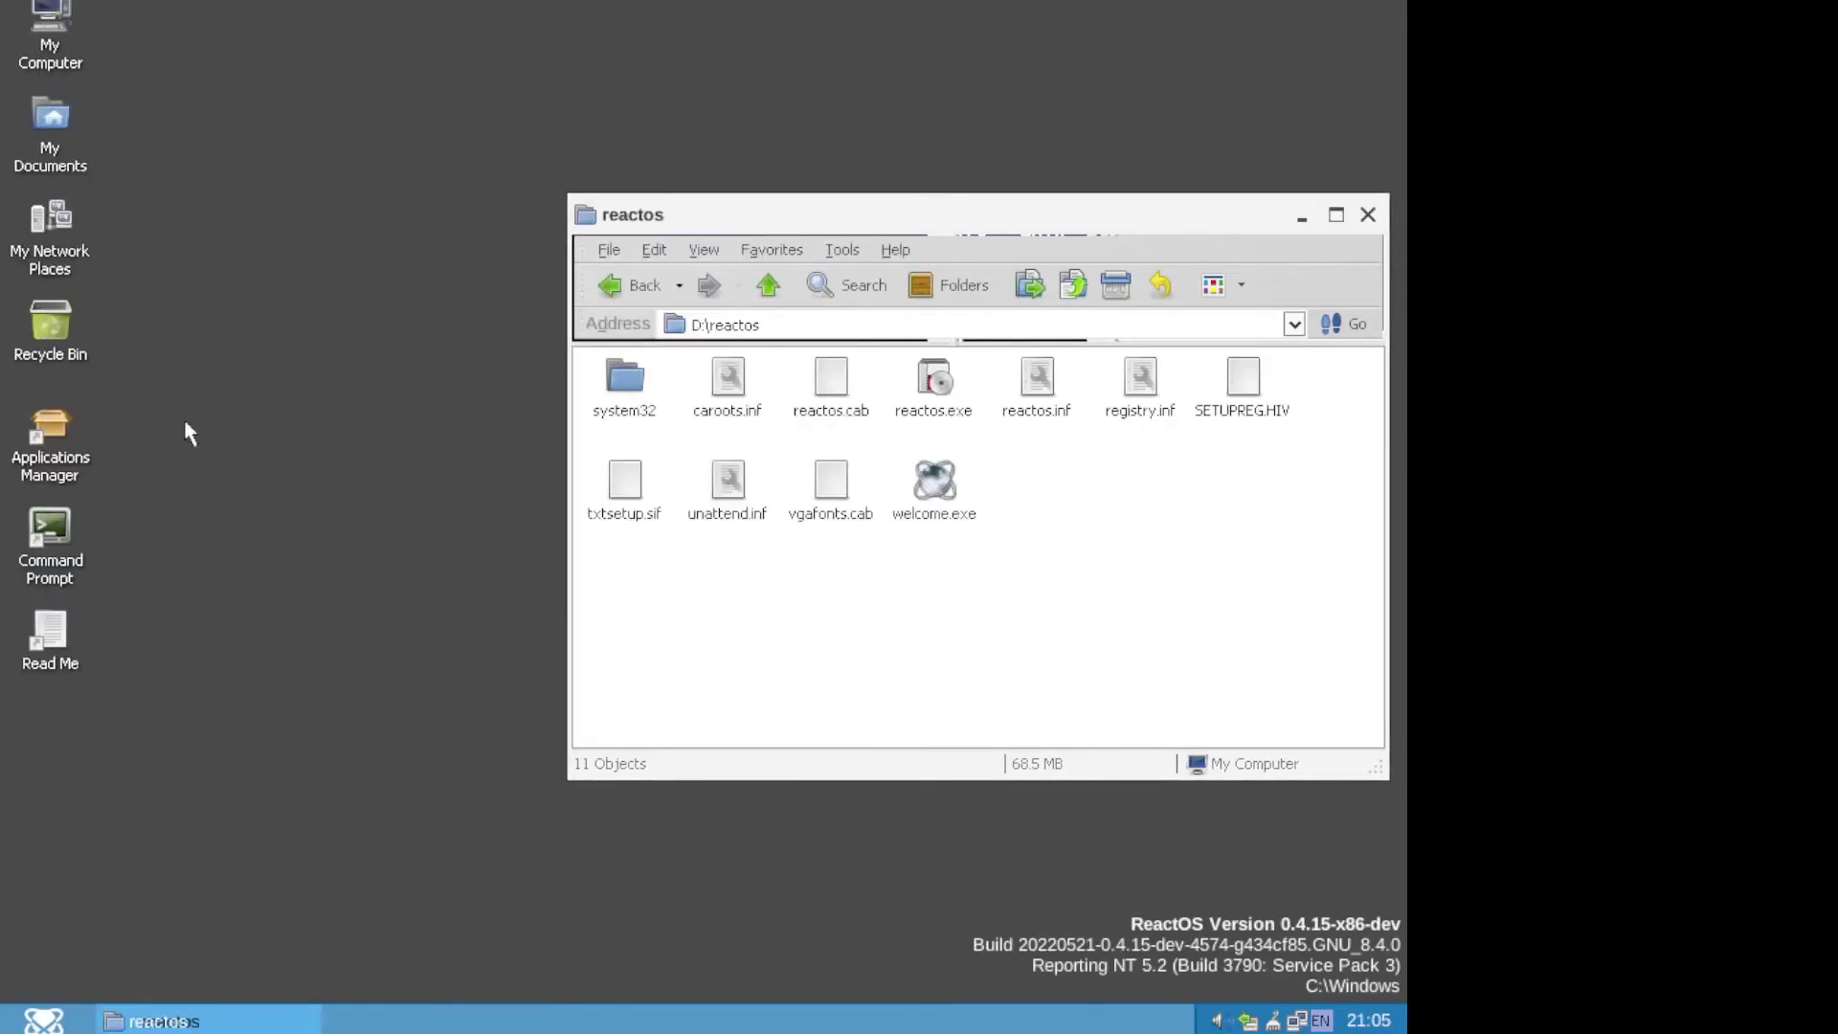
# Open the ReactOS Applications Manager and browse the applications available for installation, including the Internet & Network category.
pyautogui.doubleClick(56, 436)
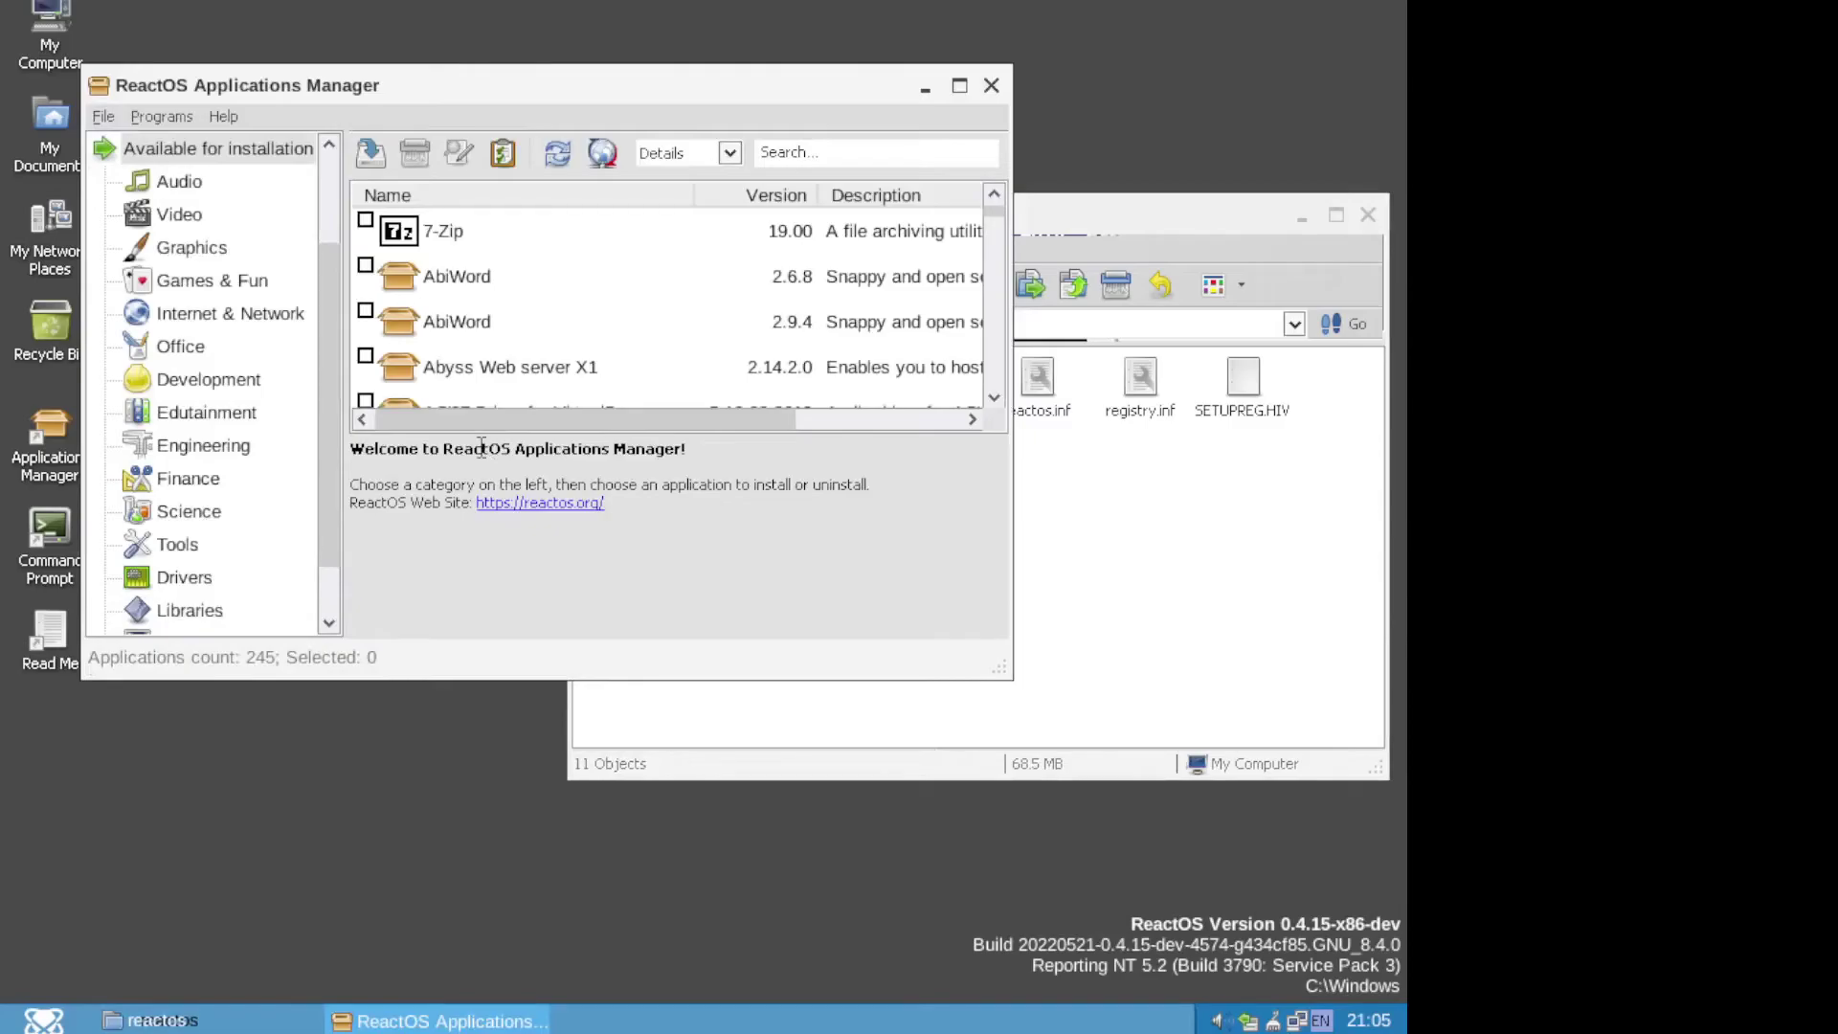
pyautogui.scroll(-10, 984, 280)
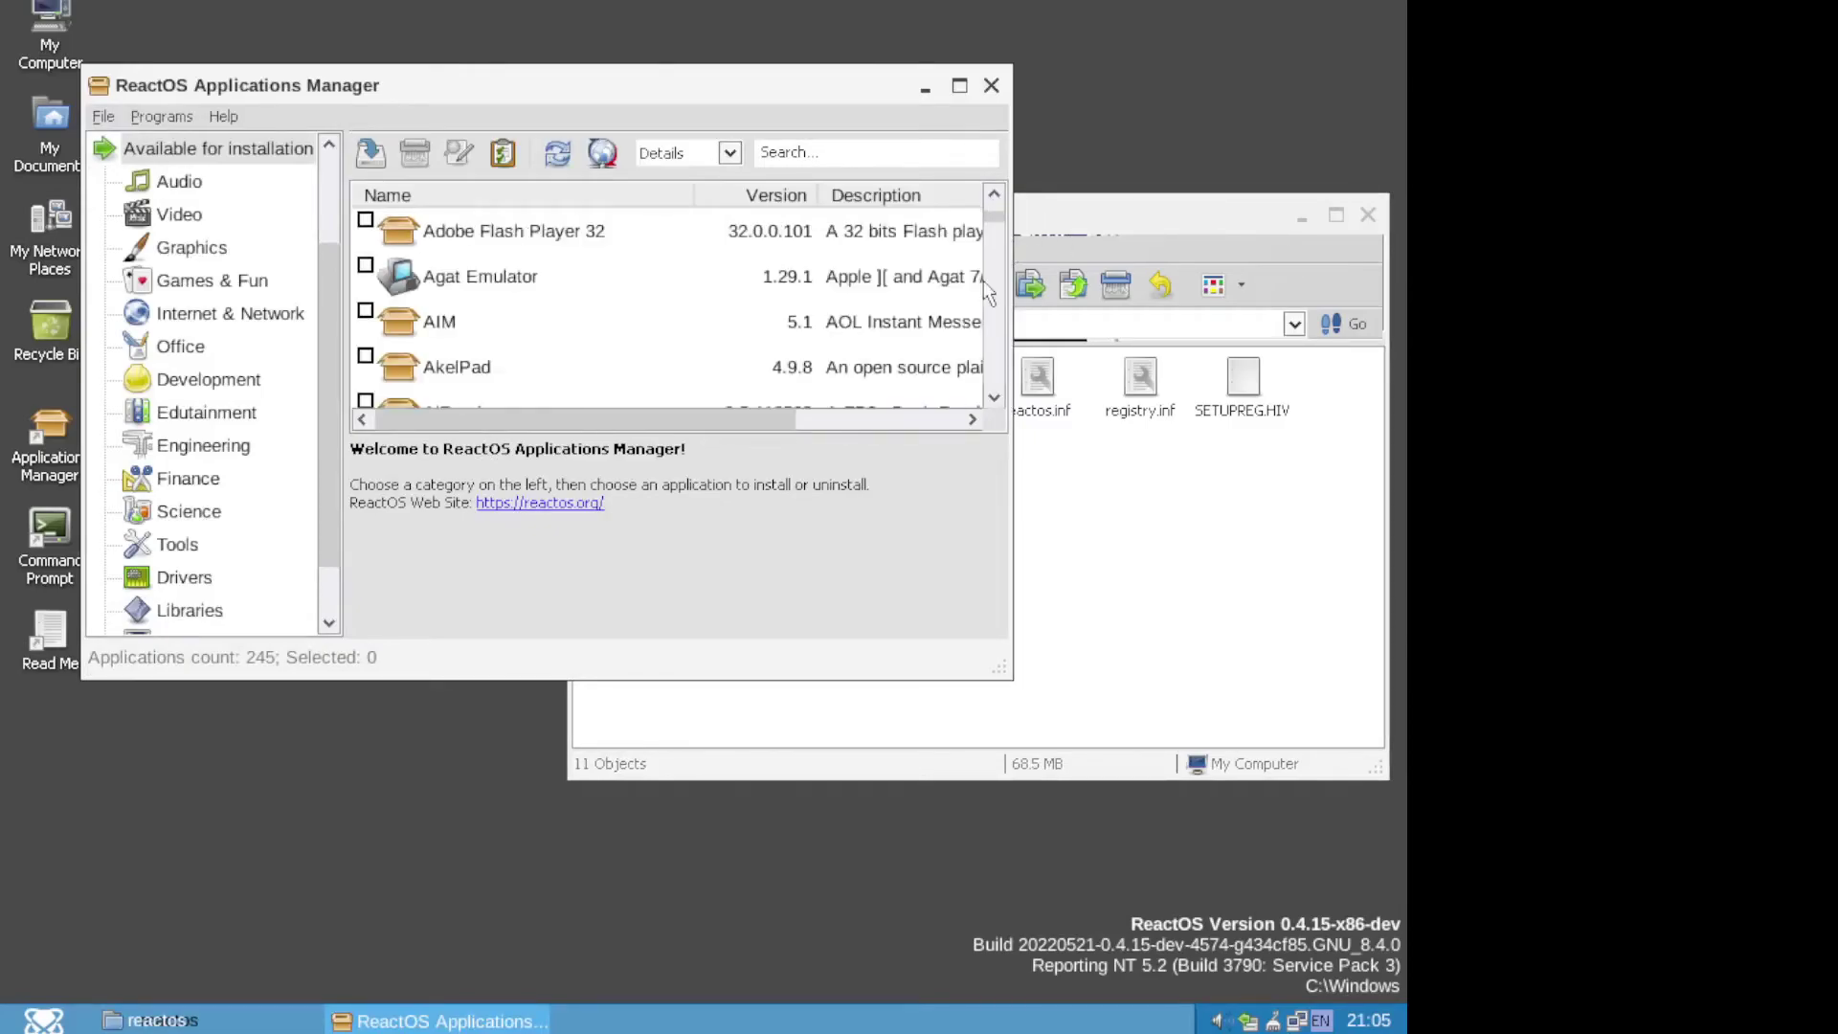
pyautogui.scroll(-1, 141, 443)
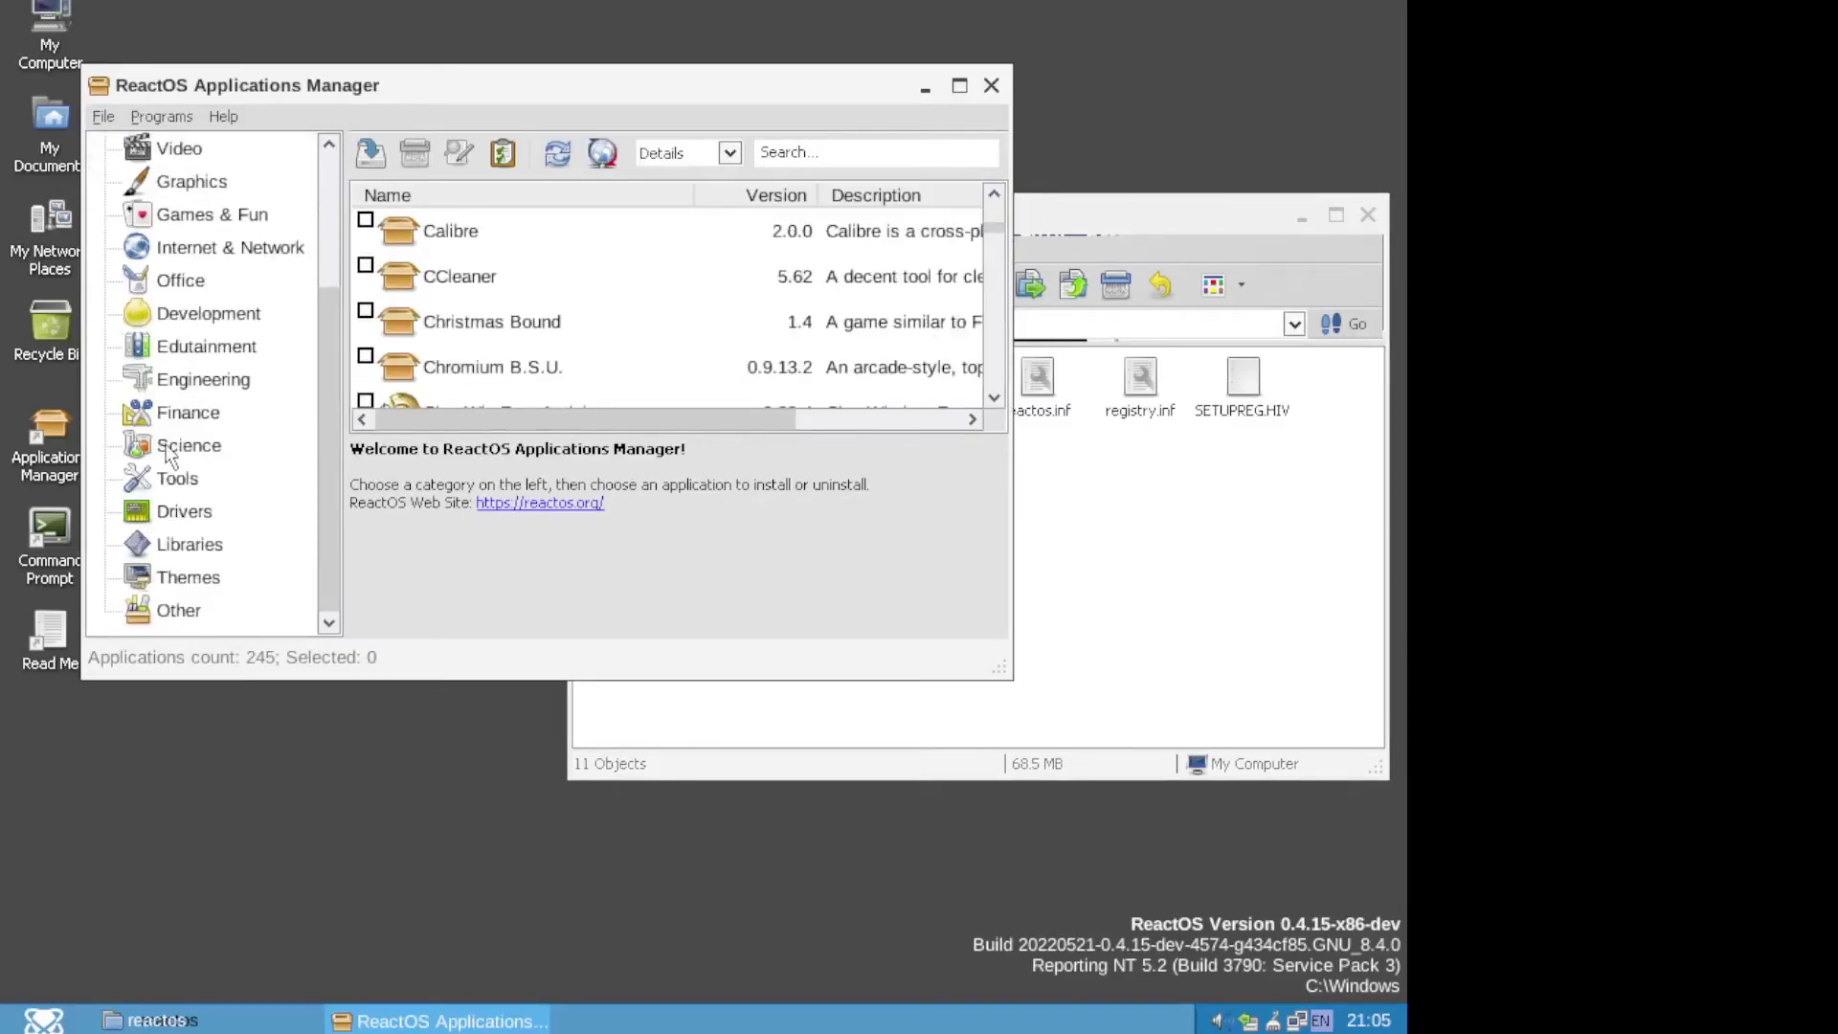
pyautogui.scroll(3, 162, 460)
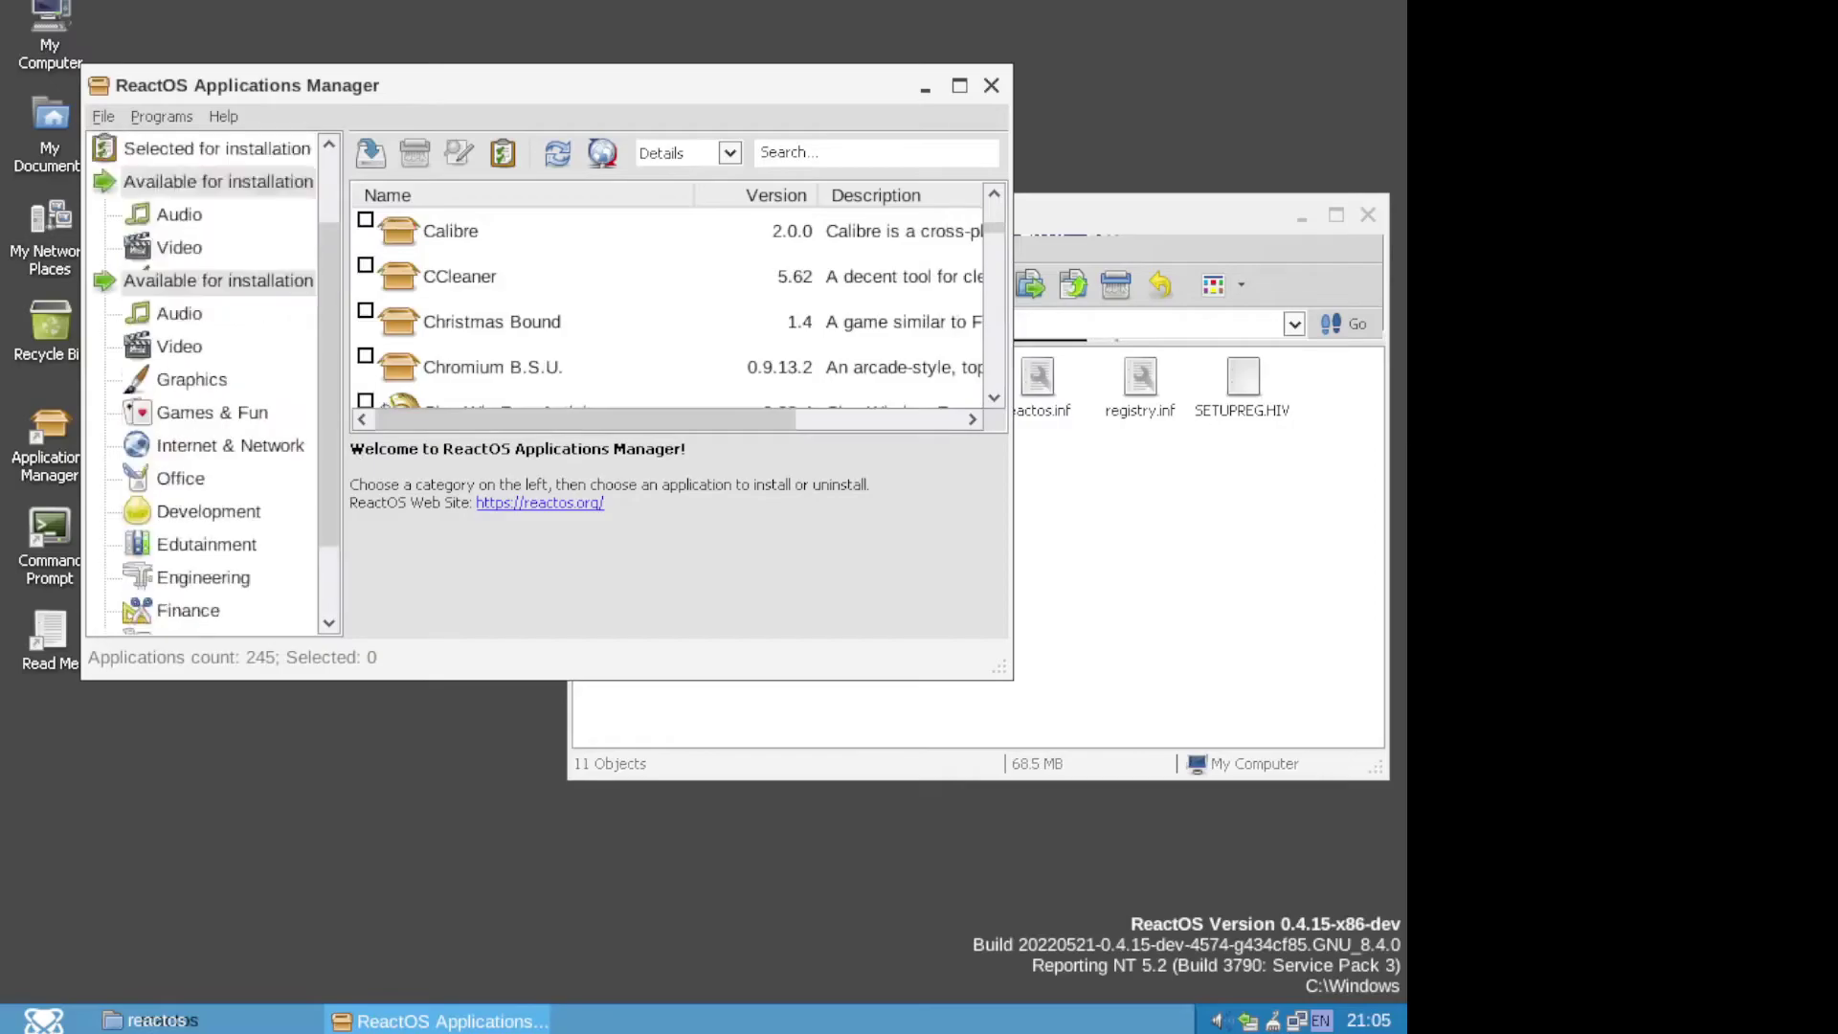
pyautogui.click(182, 446)
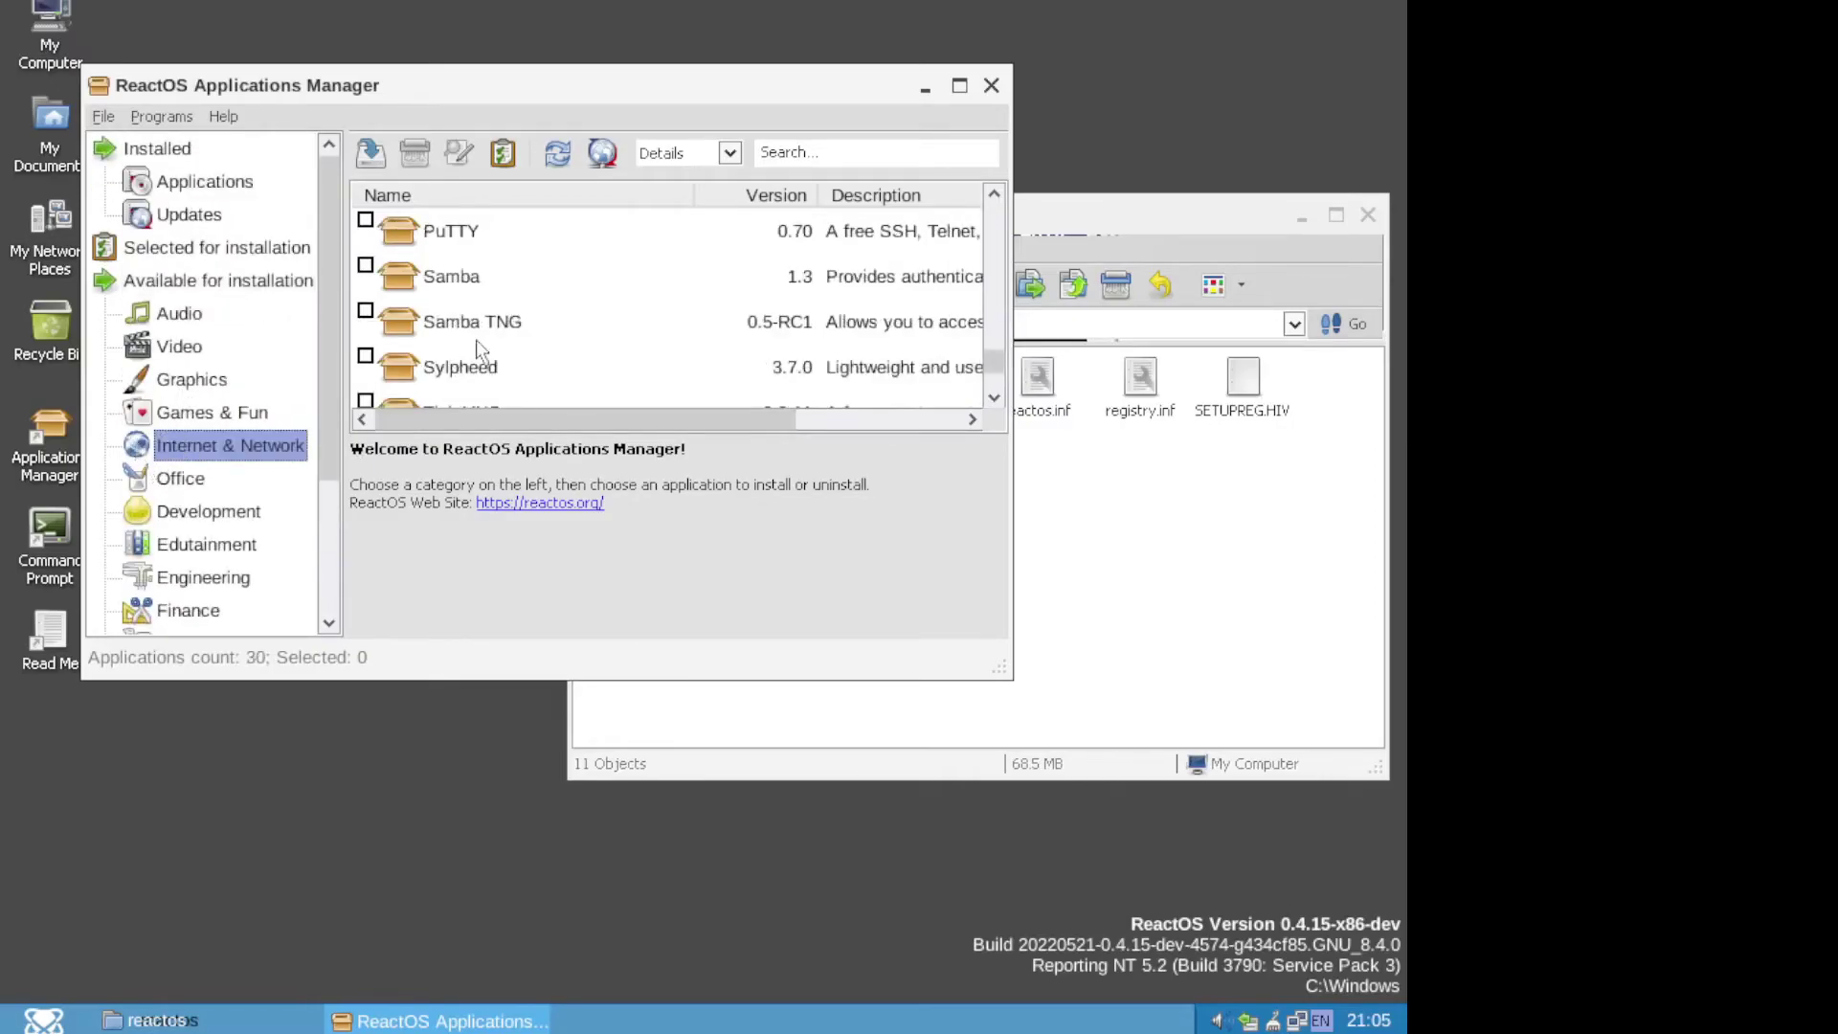
# Browse the applications offered in the Internet & Network category, from the web servers through the browsers to the Samba packages.
pyautogui.scroll(3, 609, 331)
pyautogui.scroll(2, 609, 331)
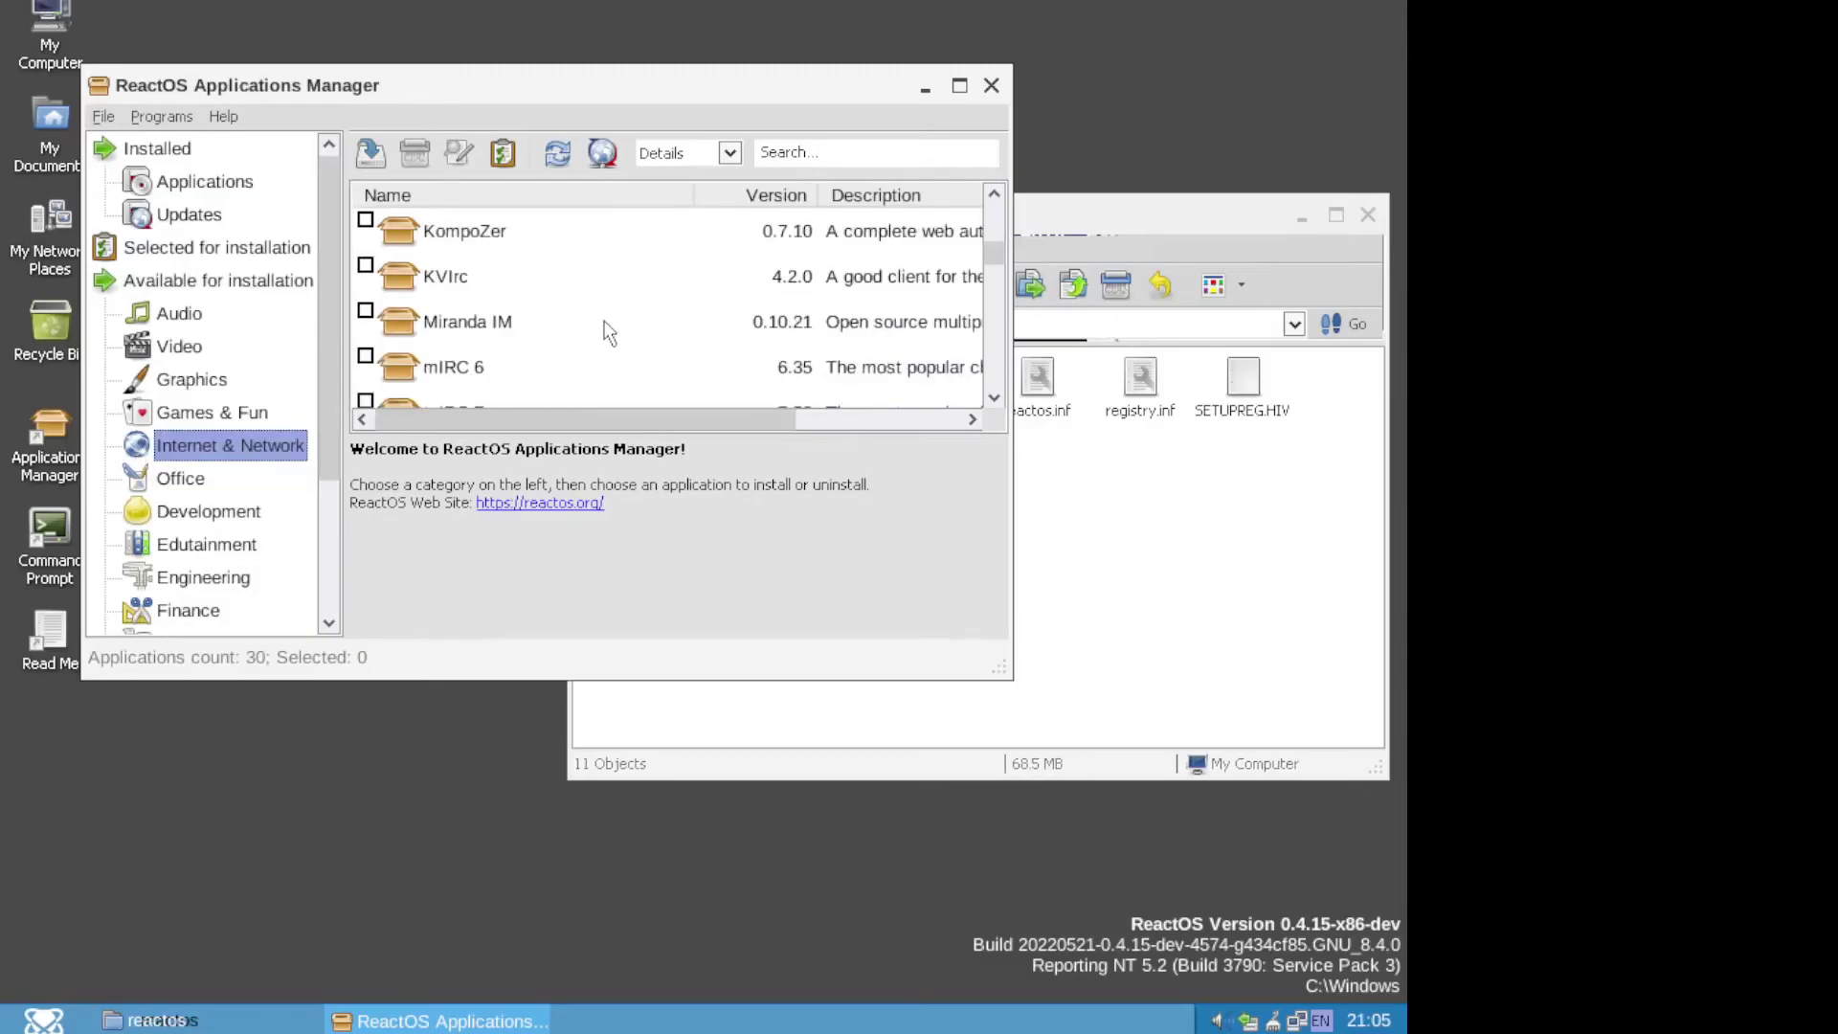
pyautogui.scroll(-2, 609, 330)
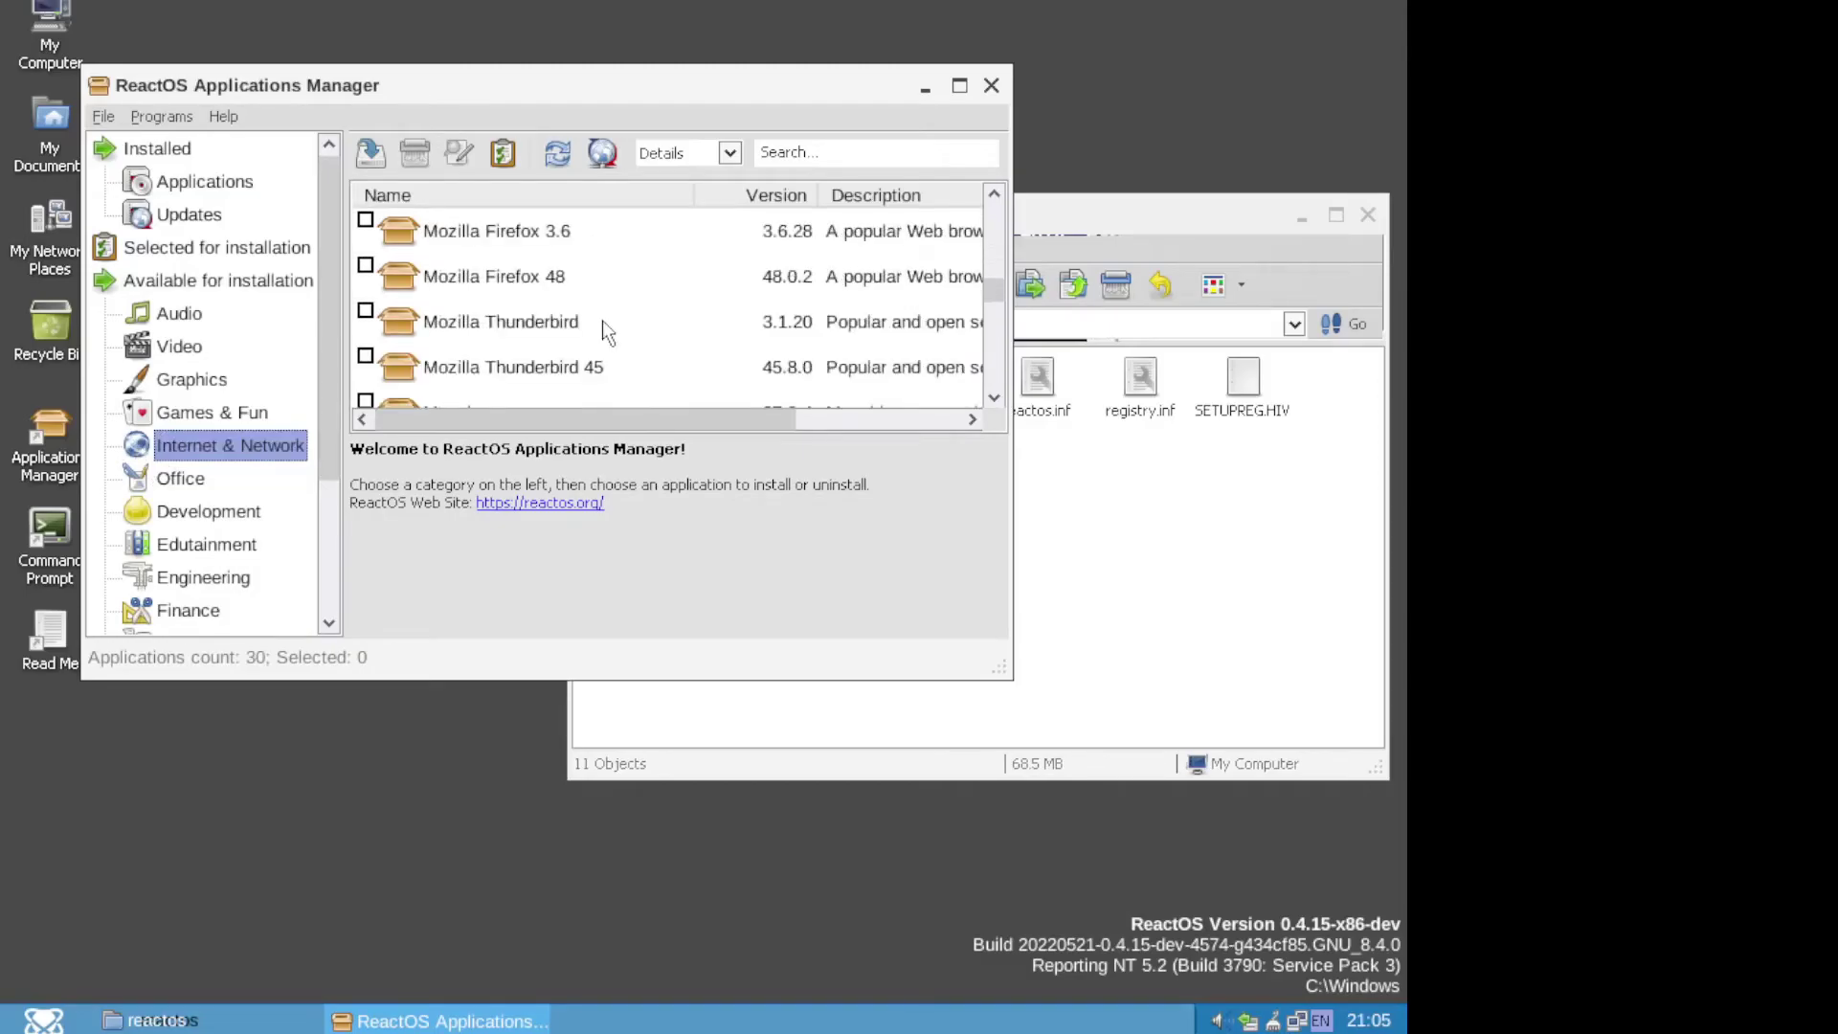
pyautogui.scroll(-1, 605, 330)
pyautogui.scroll(3, 609, 335)
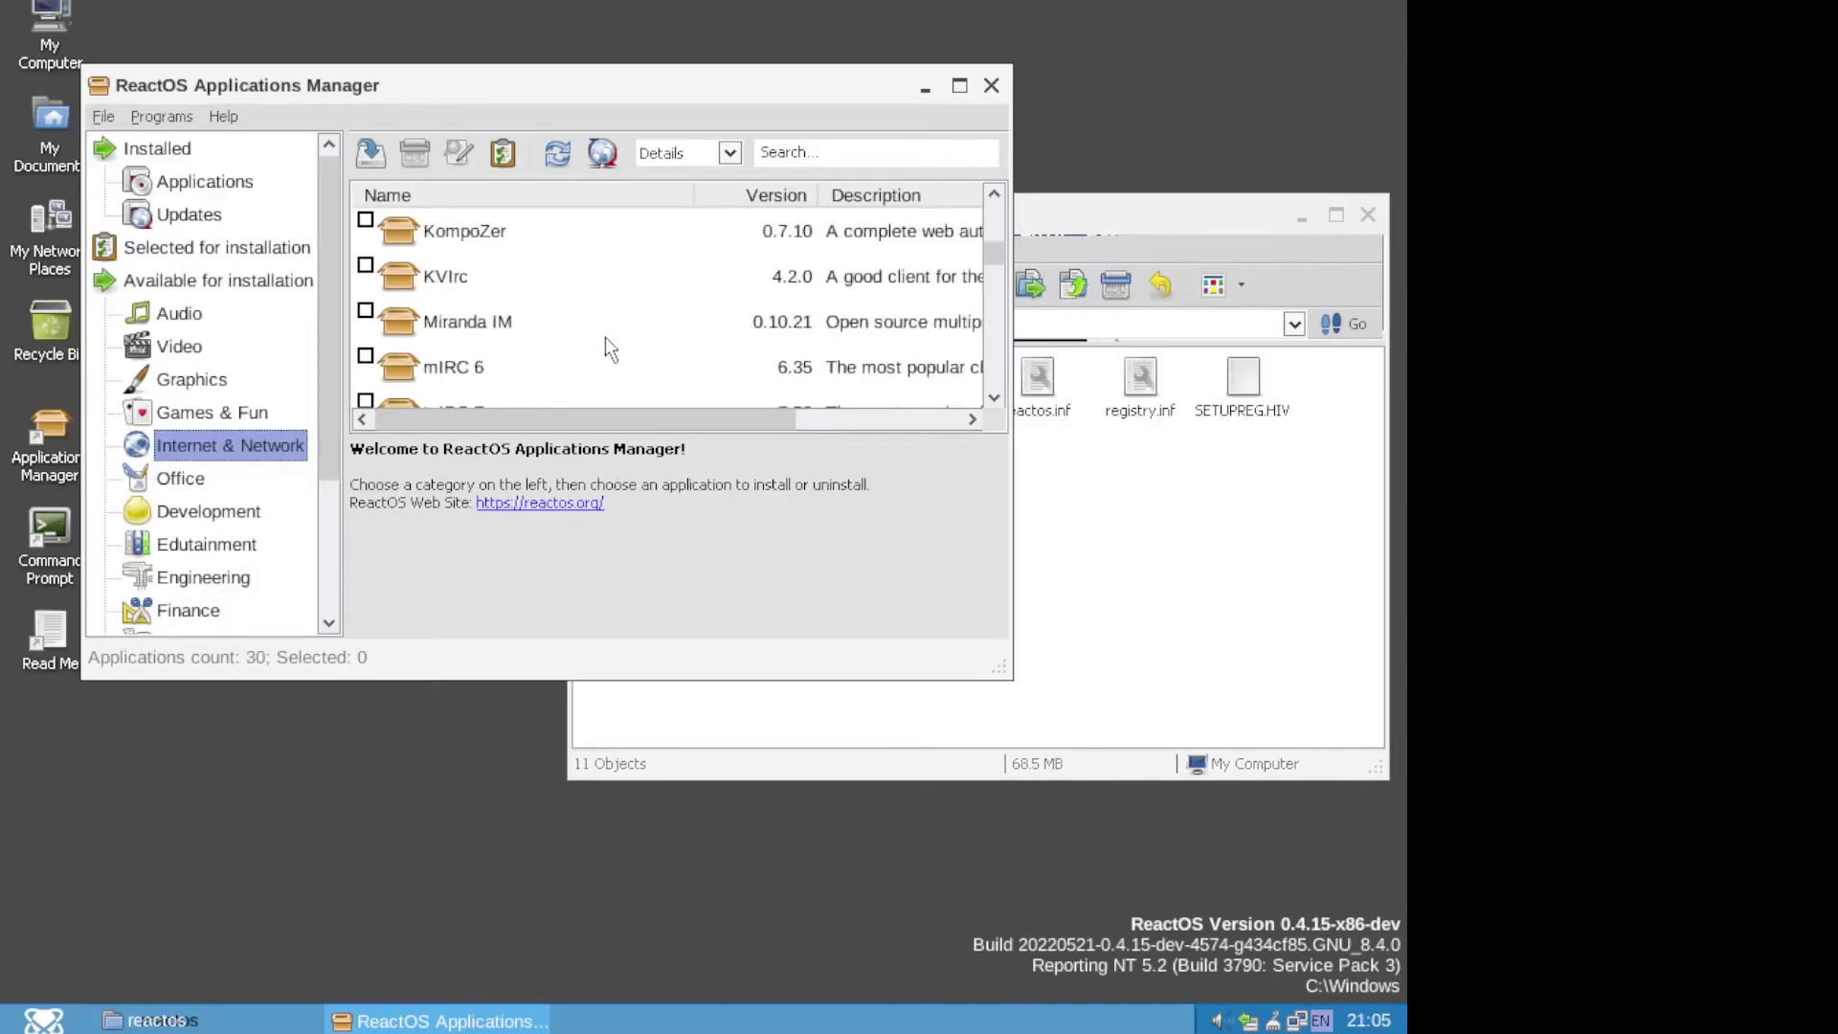
pyautogui.scroll(2, 609, 343)
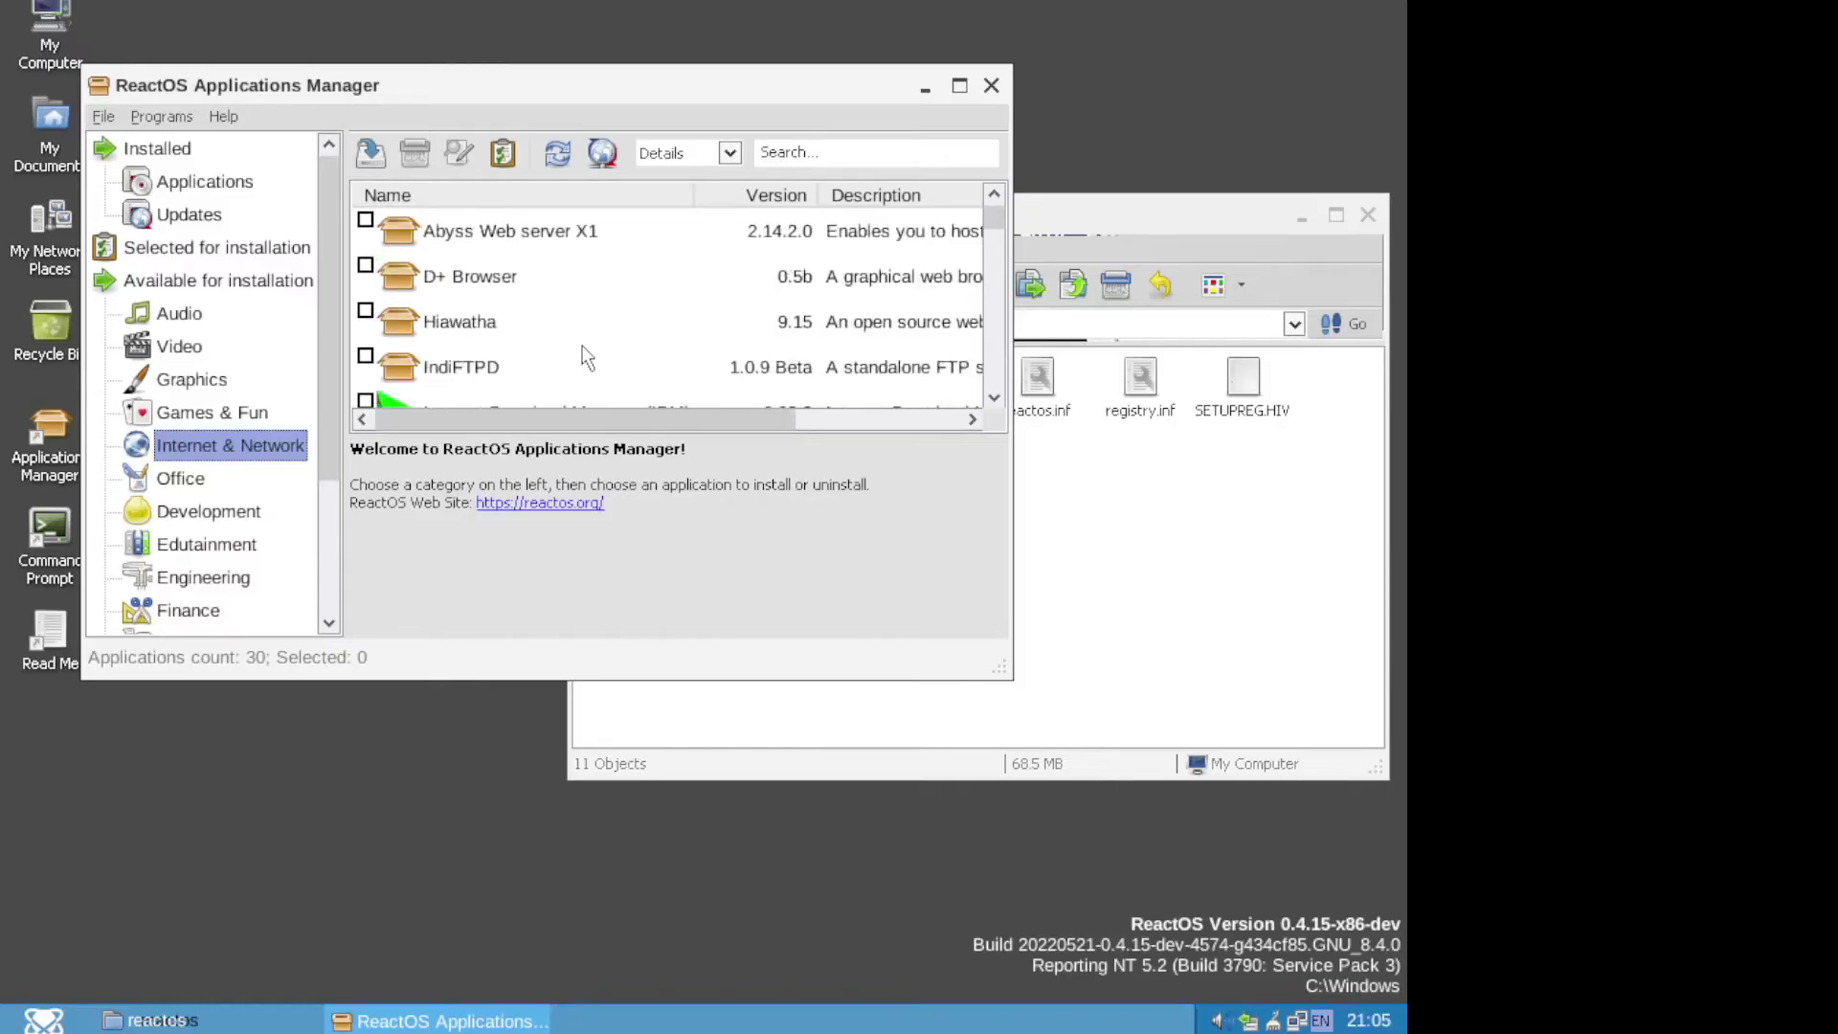
pyautogui.scroll(-1, 578, 356)
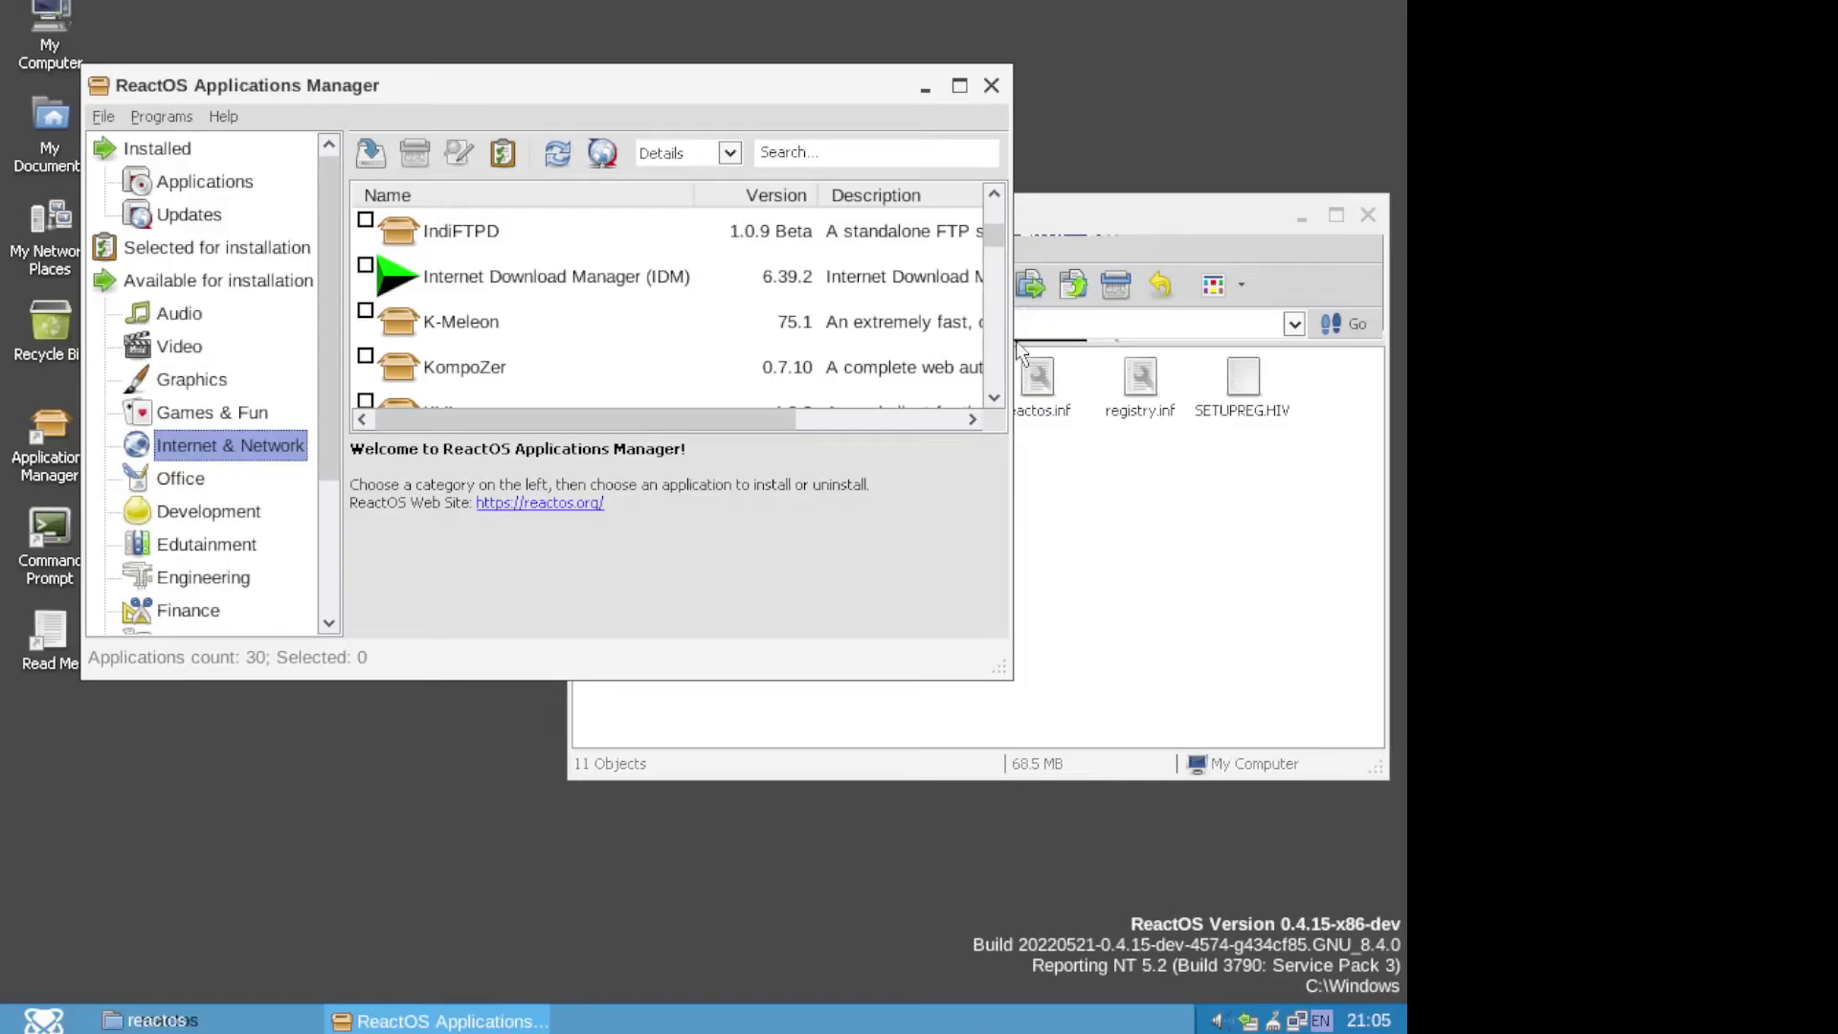
# Widen the Applications Manager window and view the package details of nginx, Npackd and Mozilla Firefox 48.
pyautogui.click(1018, 388)
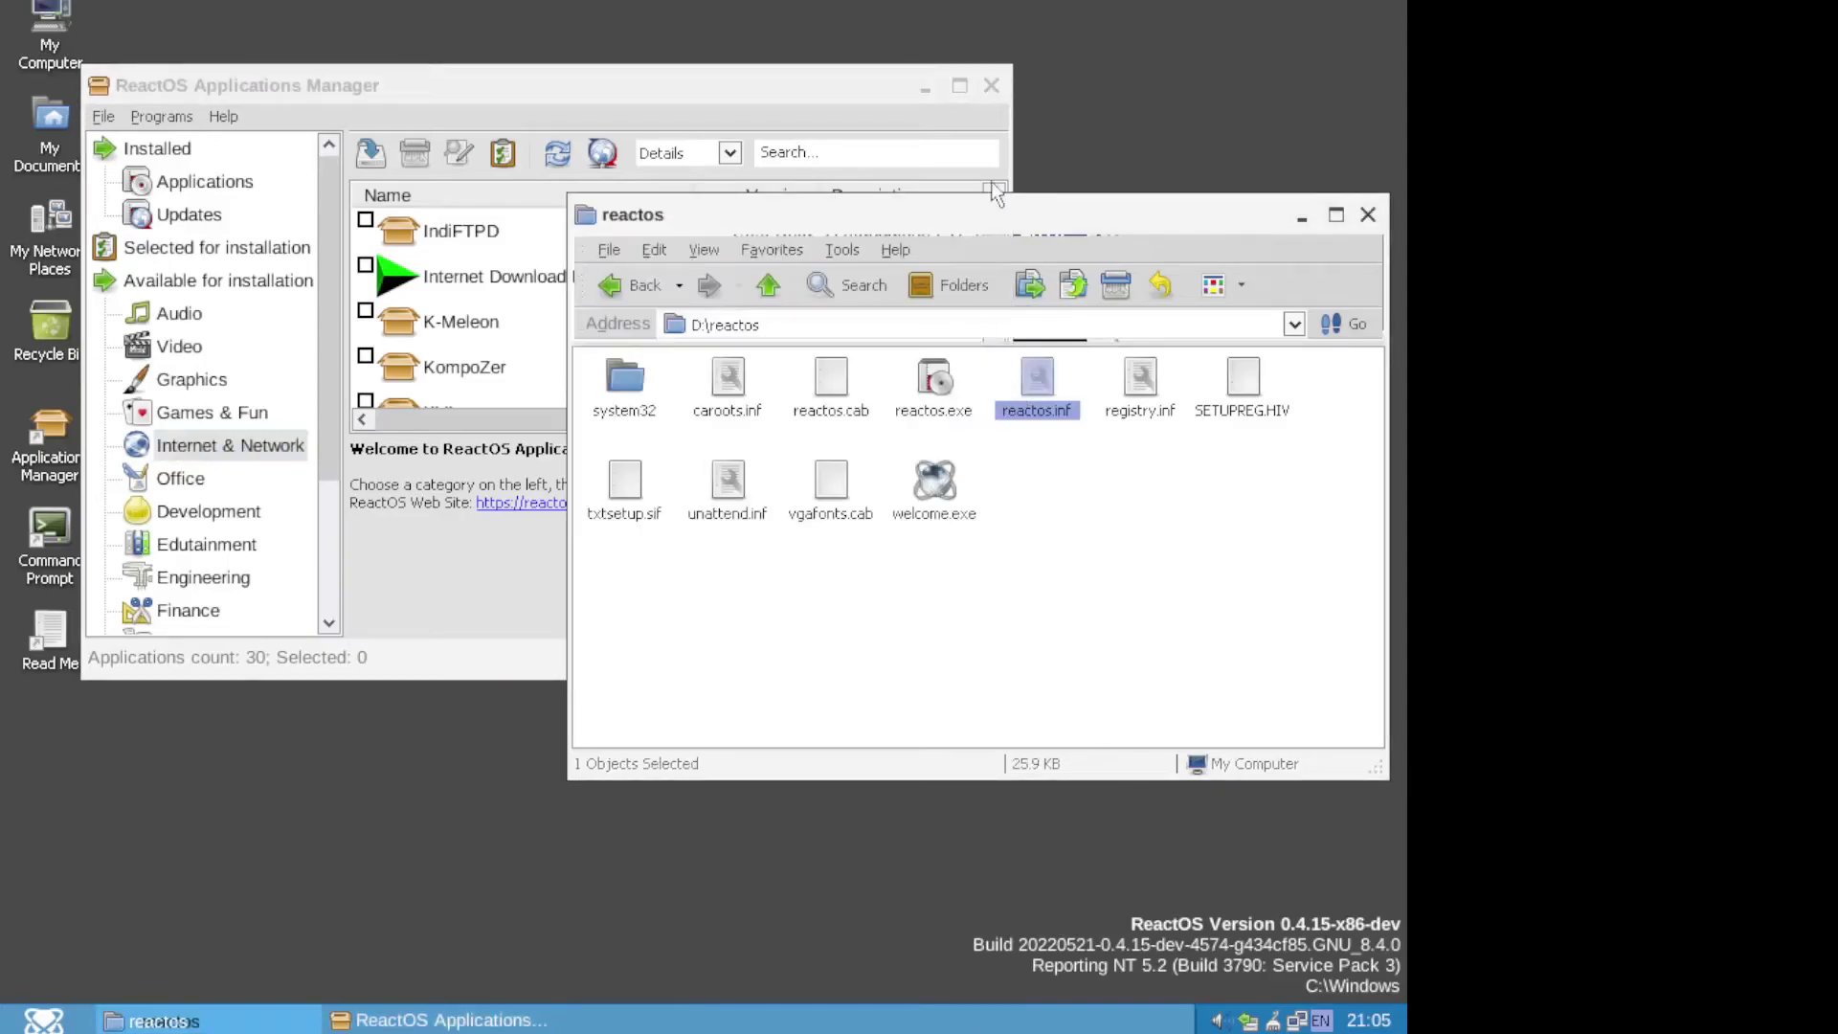
pyautogui.moveTo(1012, 161); pyautogui.dragTo(1398, 165)
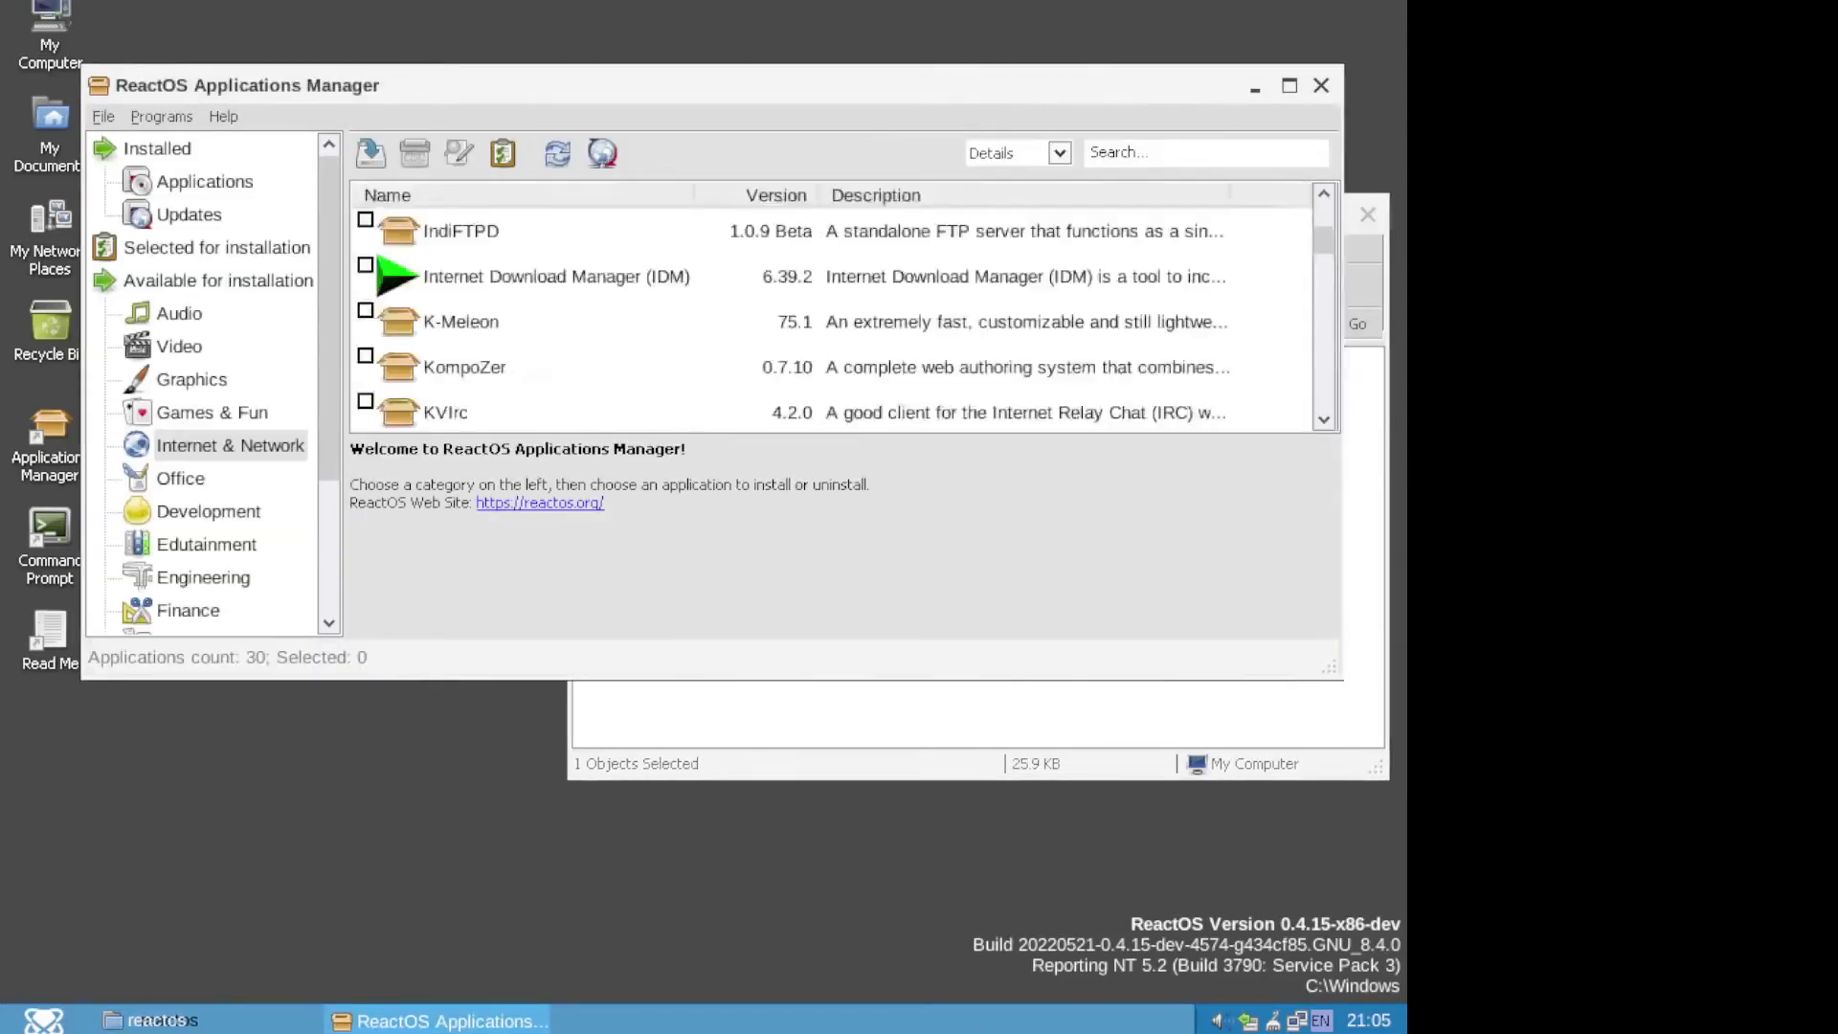
pyautogui.click(1022, 325)
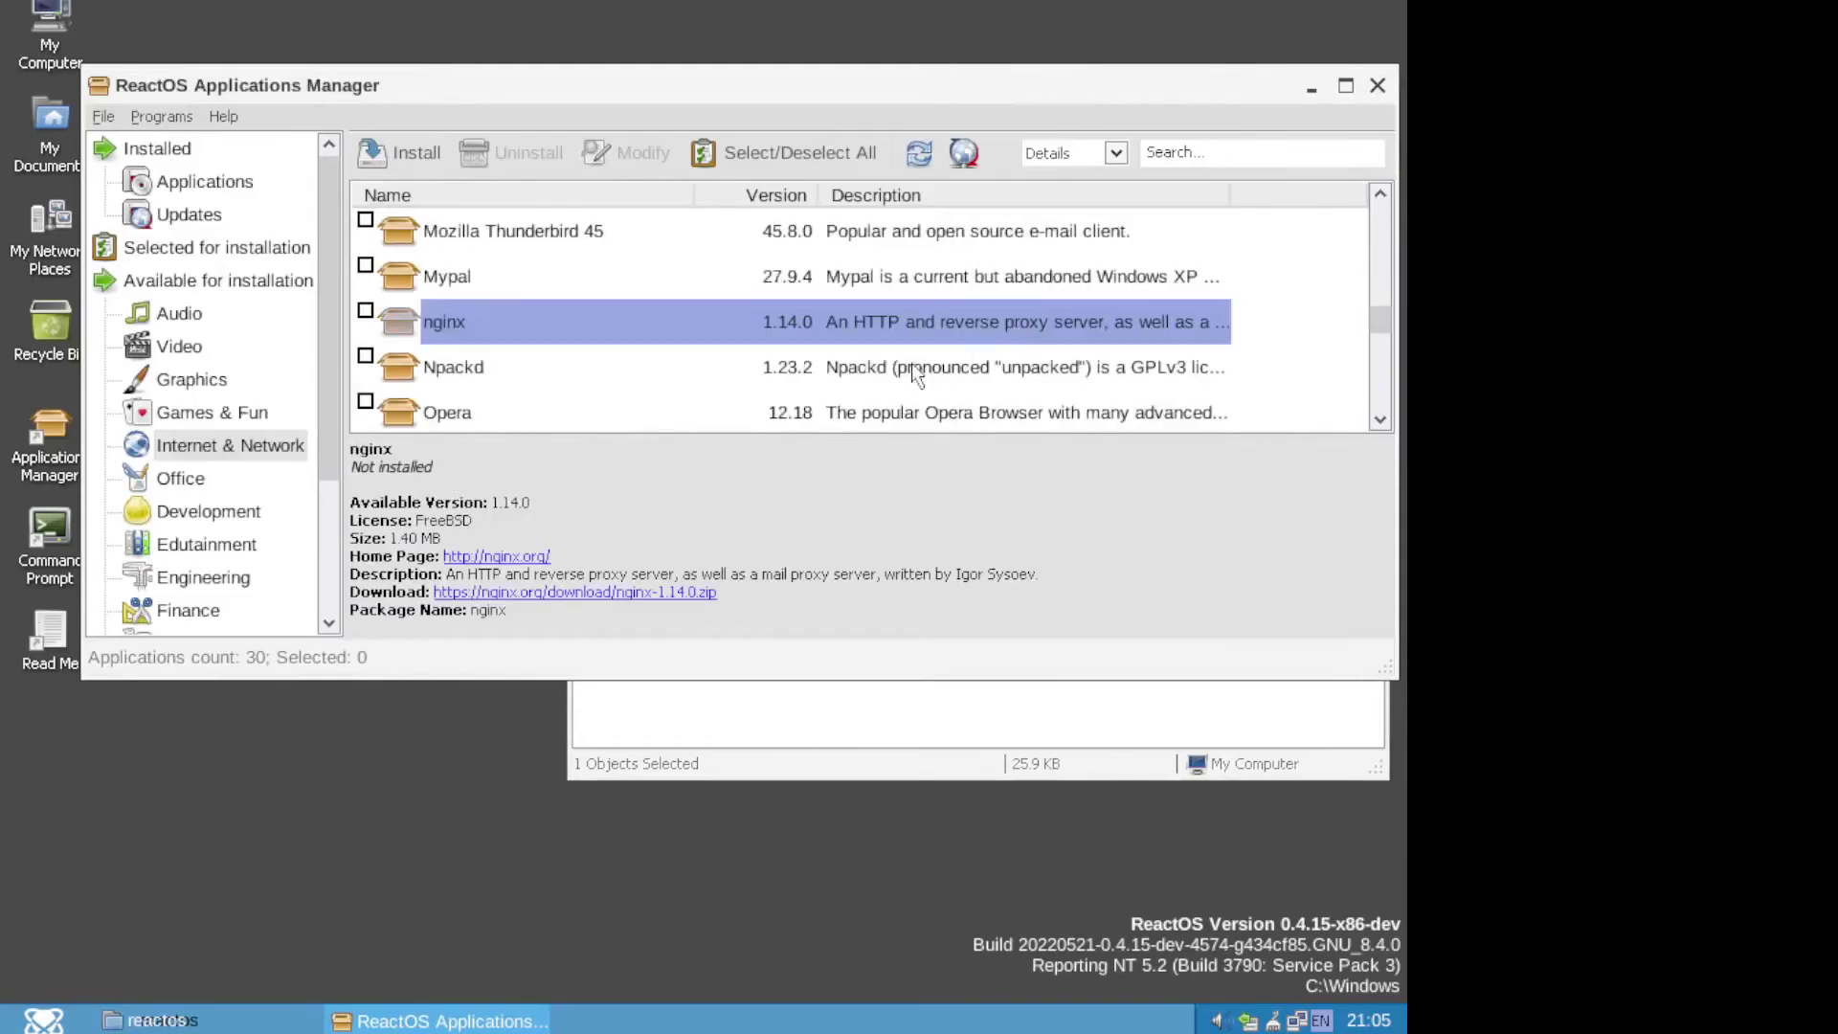
pyautogui.click(836, 366)
pyautogui.scroll(1, 593, 304)
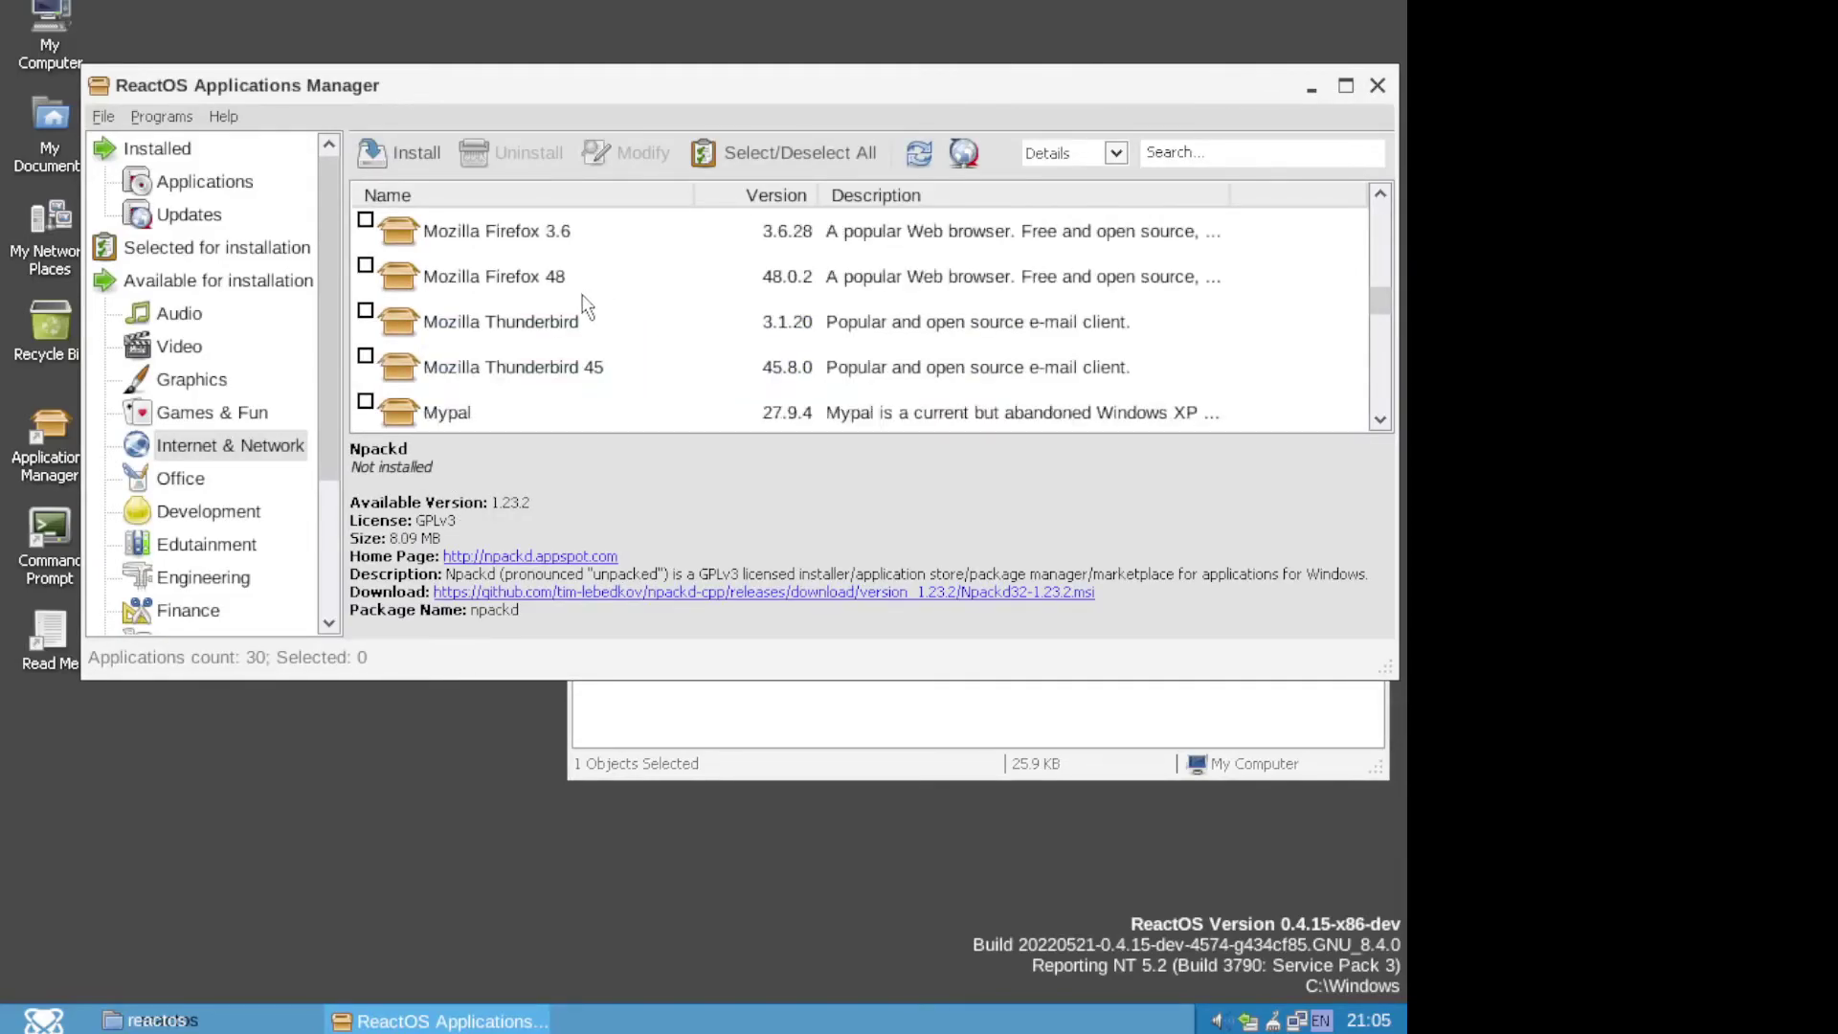
pyautogui.click(556, 270)
# Look through the rest of the Internet & Network applications for a web browser to install.
pyautogui.scroll(-2, 576, 331)
pyautogui.scroll(-3, 577, 332)
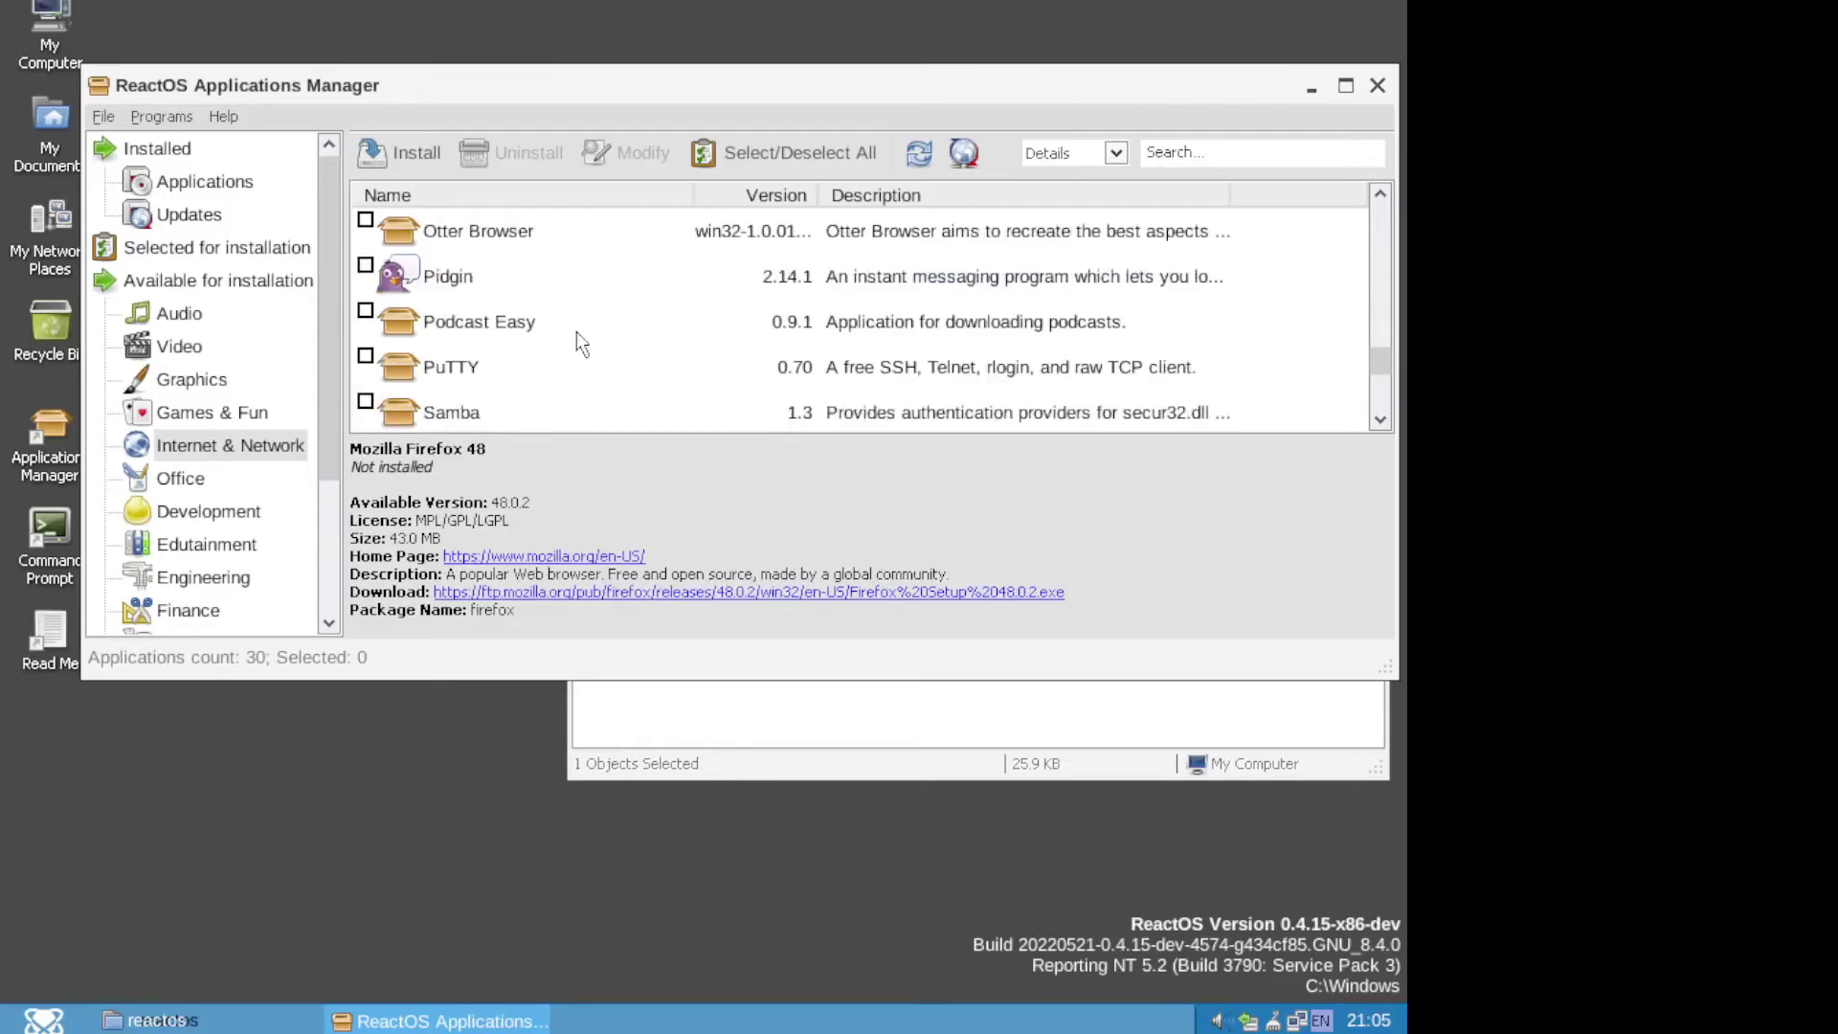
pyautogui.scroll(1, 576, 332)
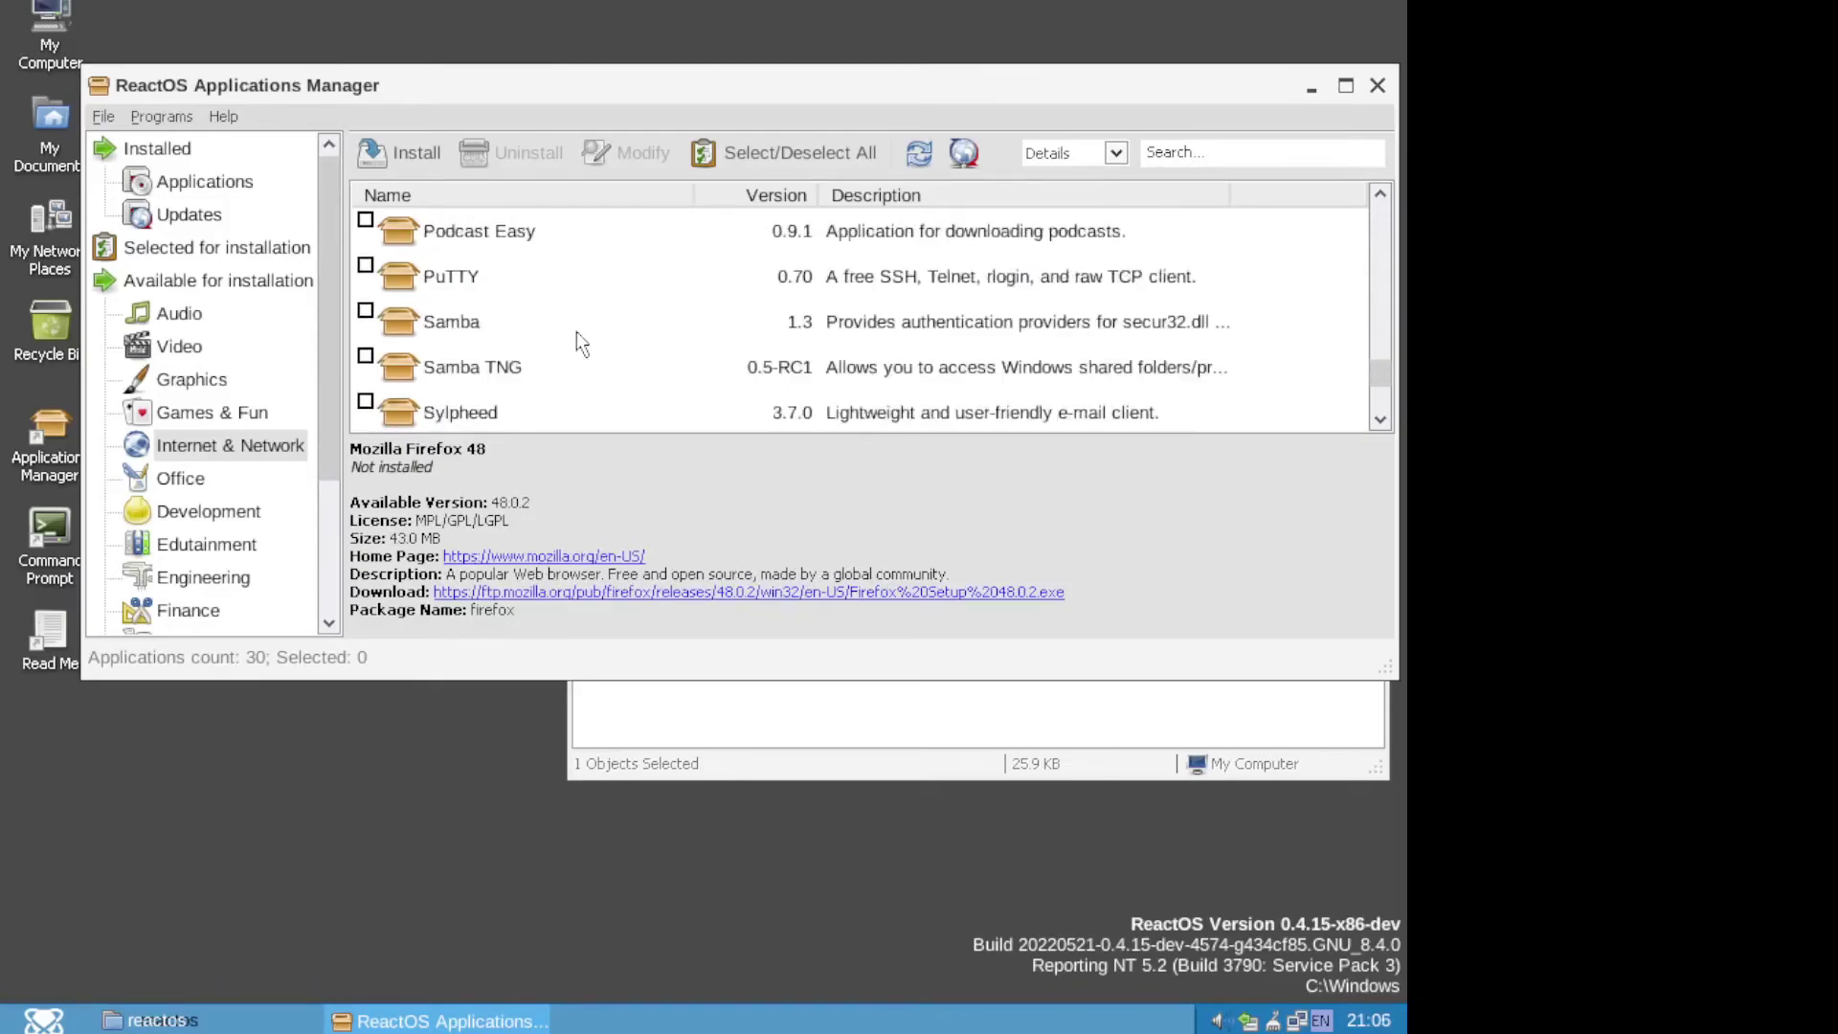
pyautogui.scroll(-1, 577, 332)
pyautogui.scroll(2, 576, 331)
pyautogui.scroll(4, 576, 332)
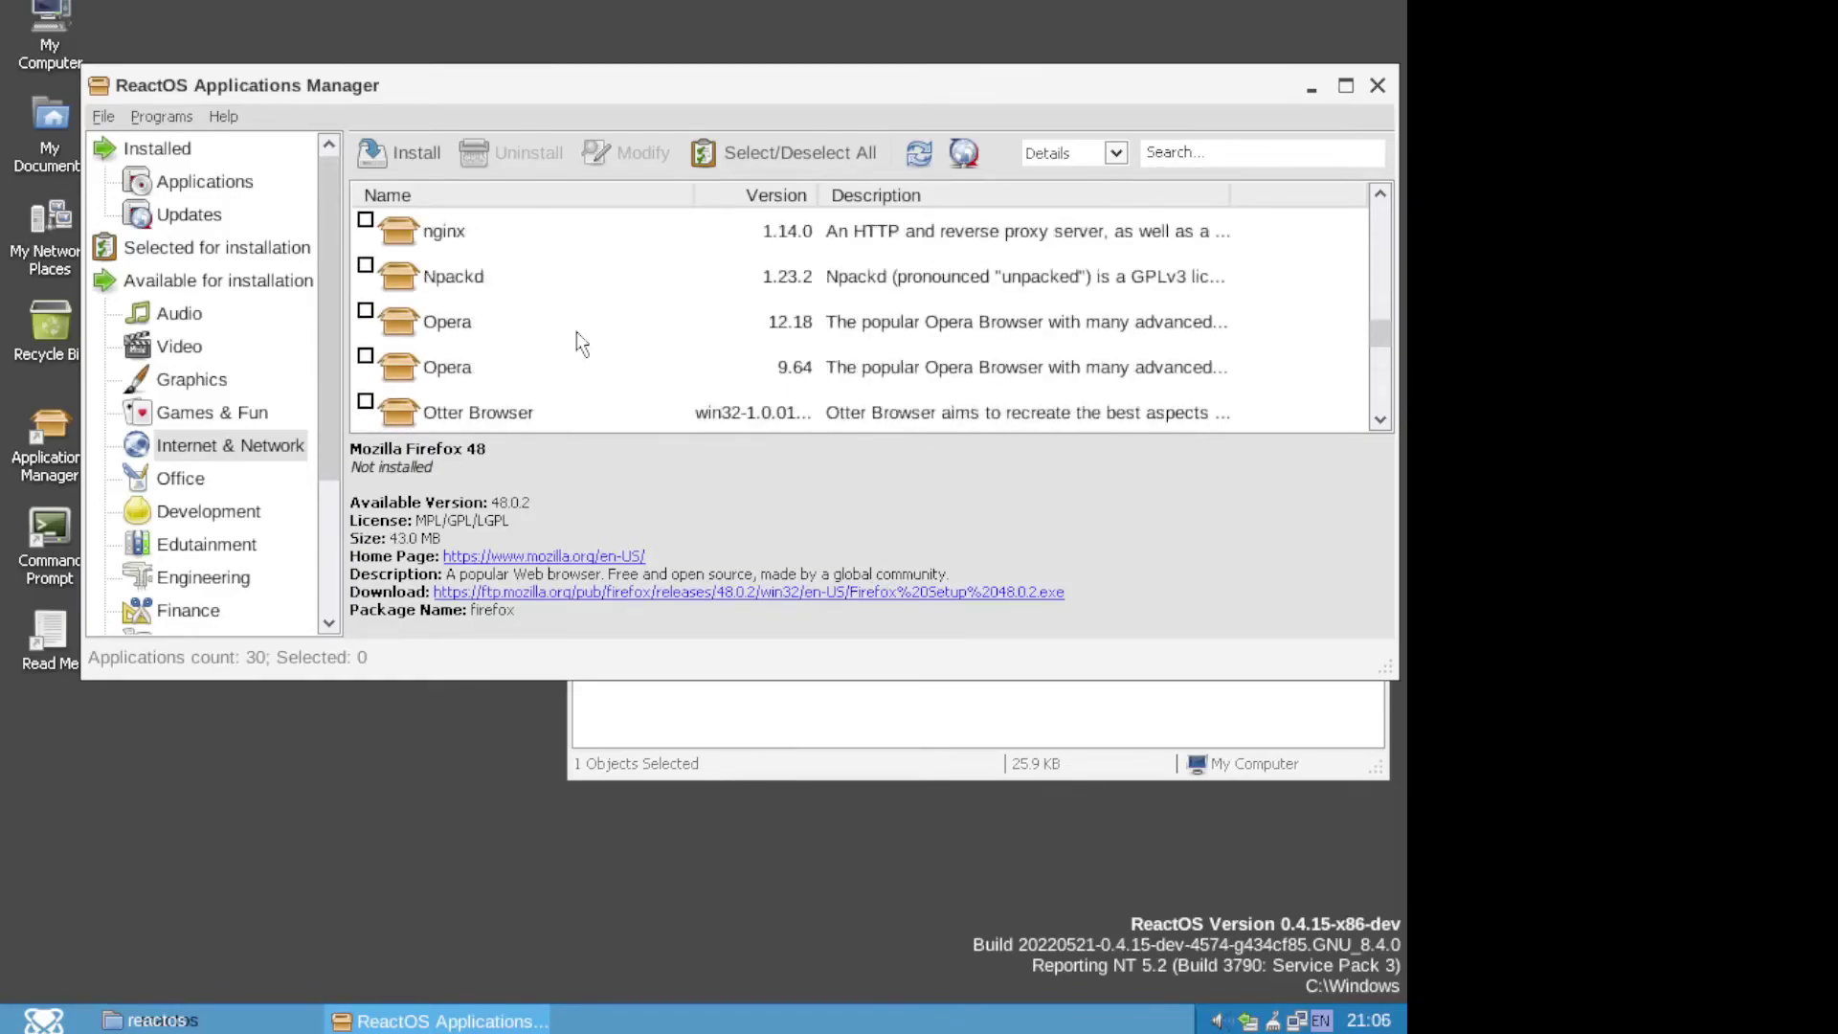
pyautogui.scroll(1, 576, 331)
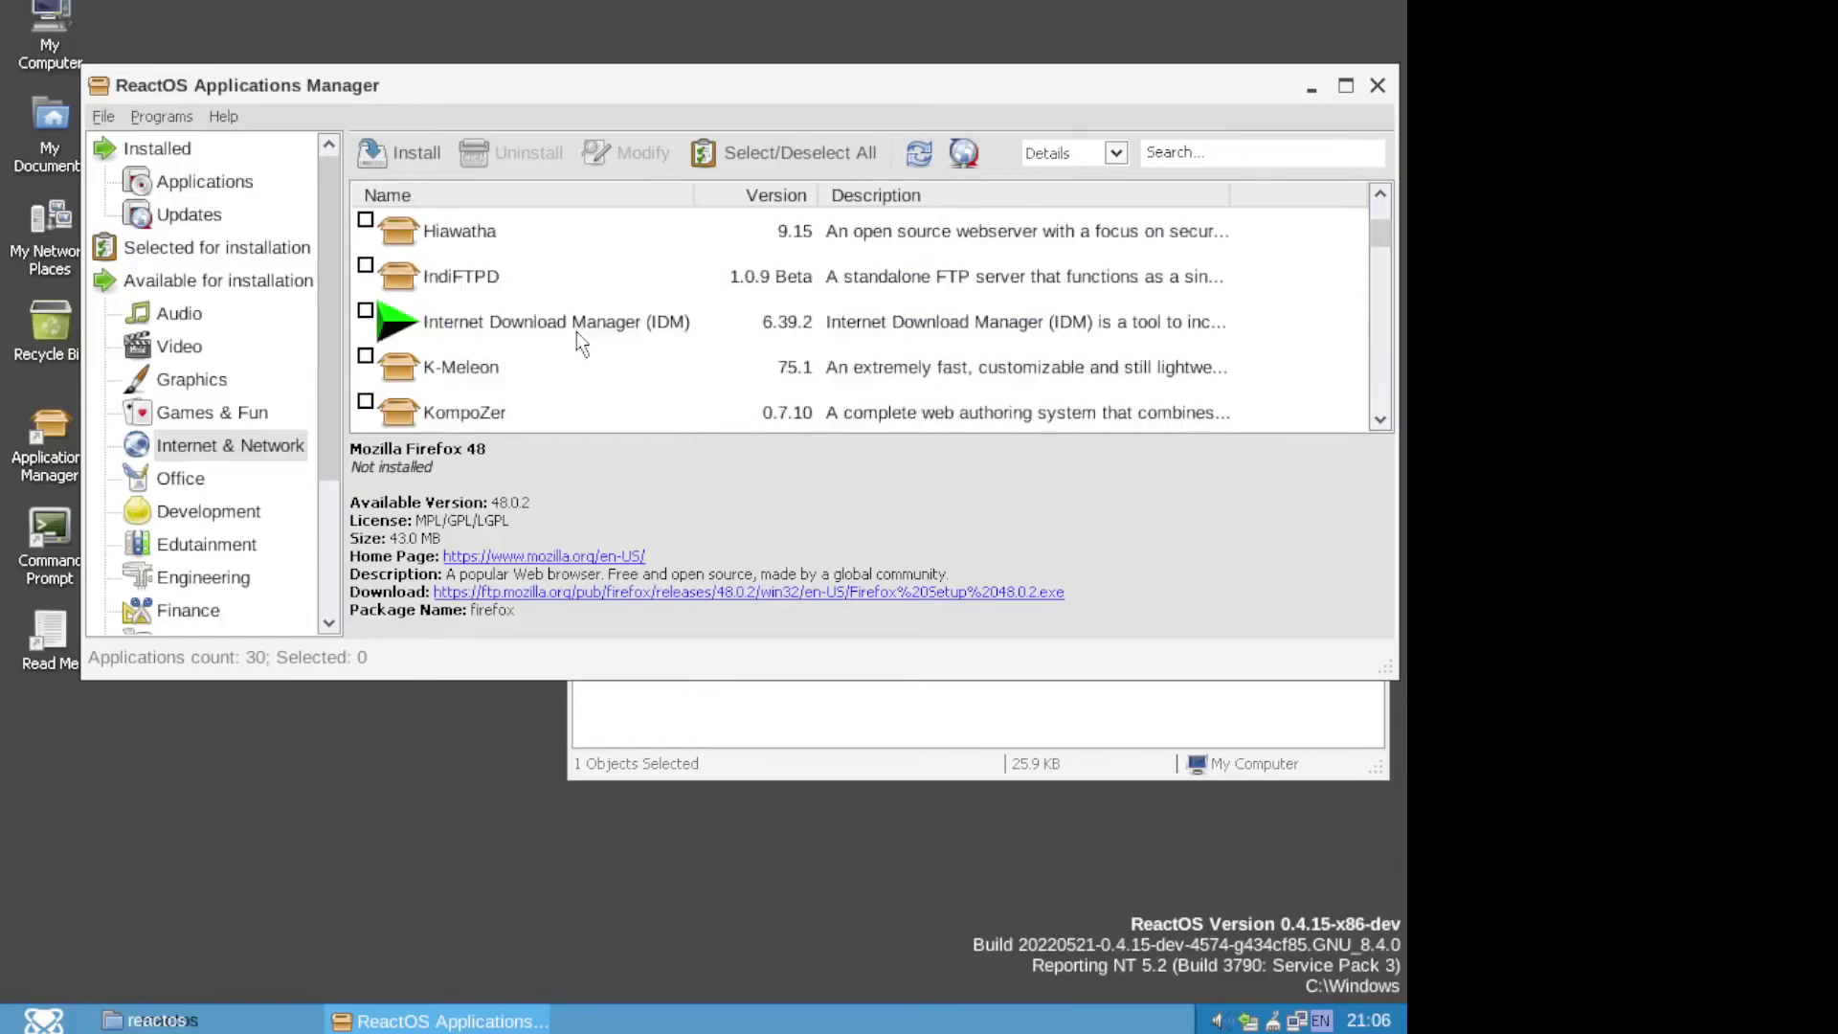
pyautogui.scroll(1, 577, 331)
pyautogui.scroll(-5, 576, 332)
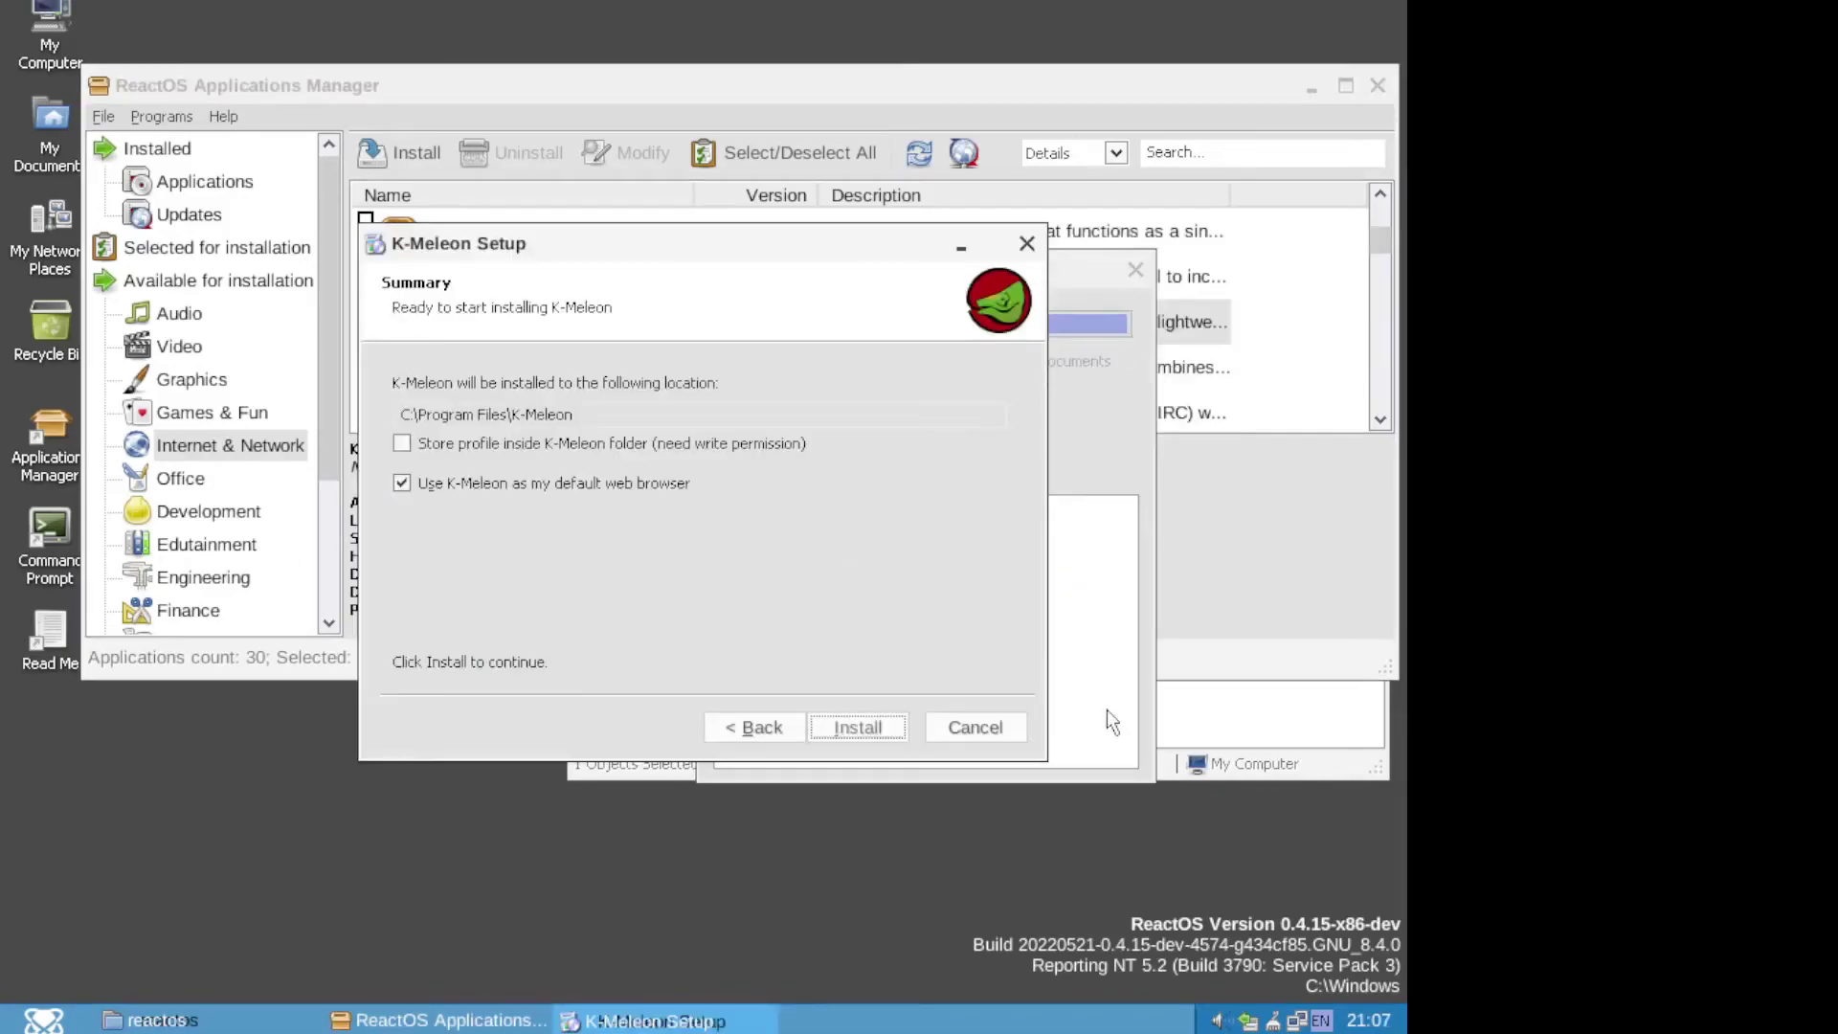
# Install K-Meleon to C:\Program Files\K-Meleon as the default web browser, and close the Applications Manager.
pyautogui.click(856, 728)
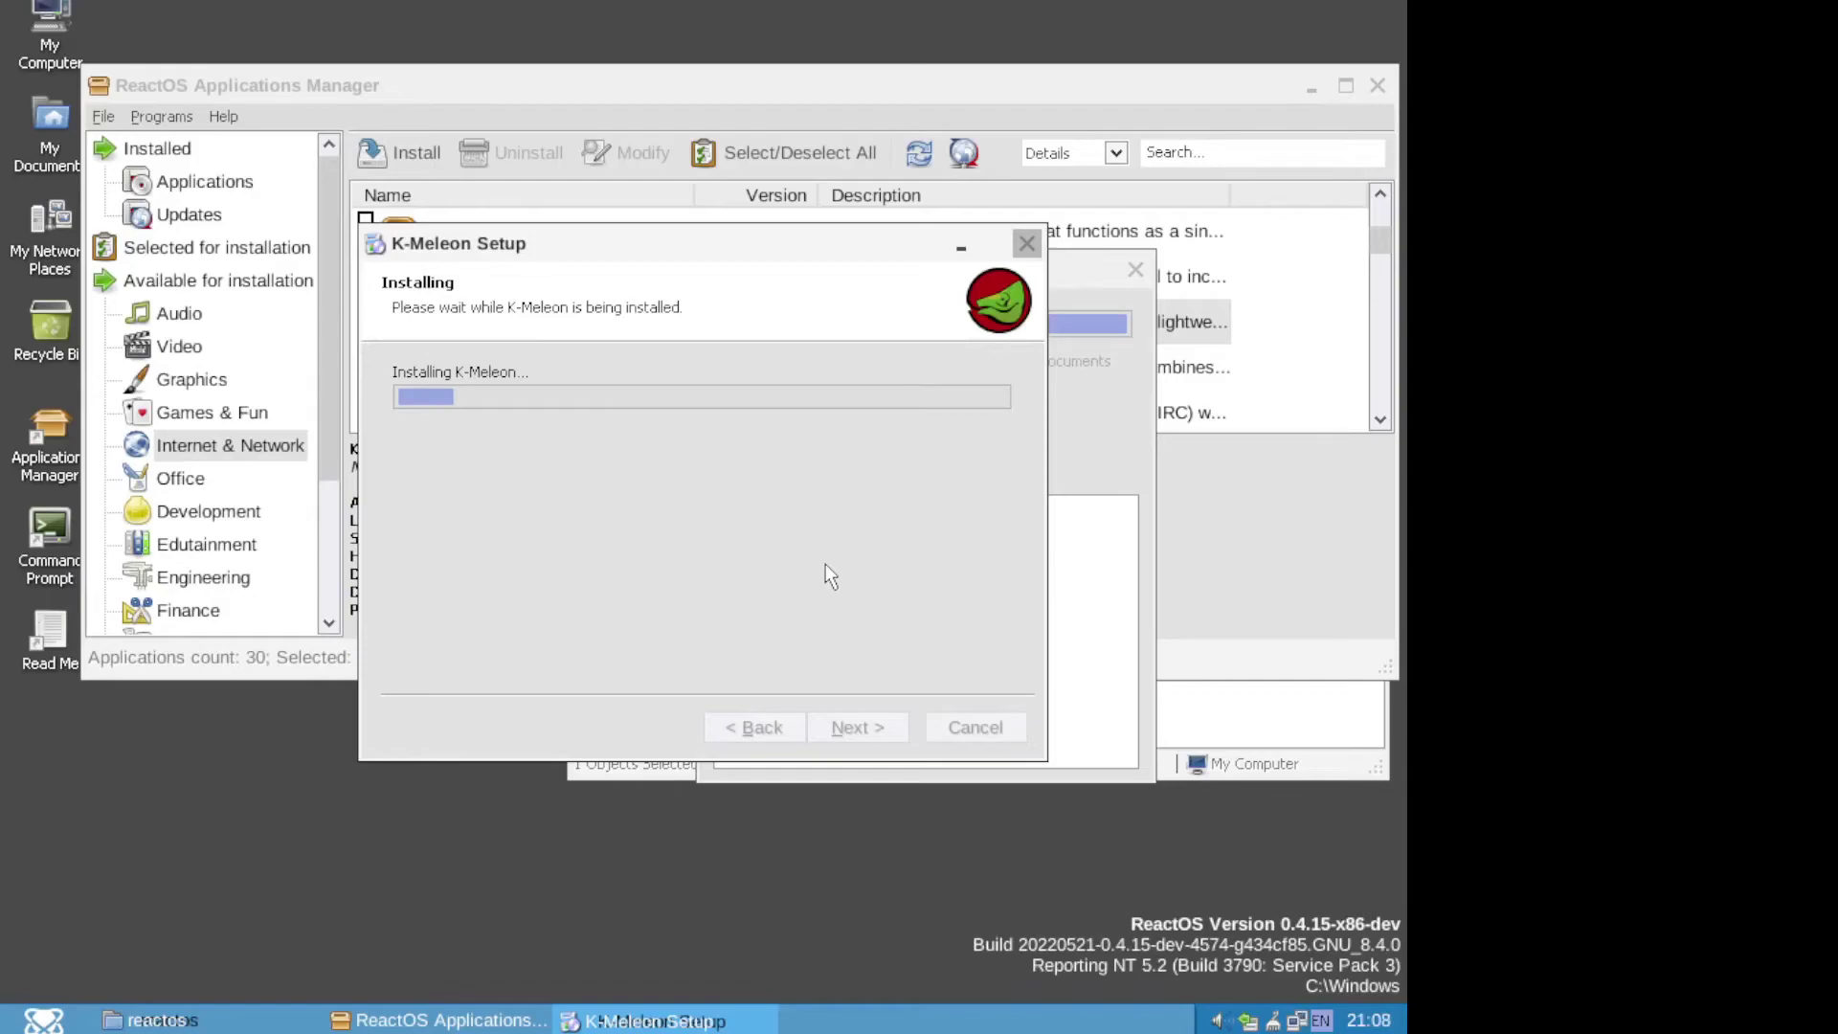
pyautogui.click(1111, 666)
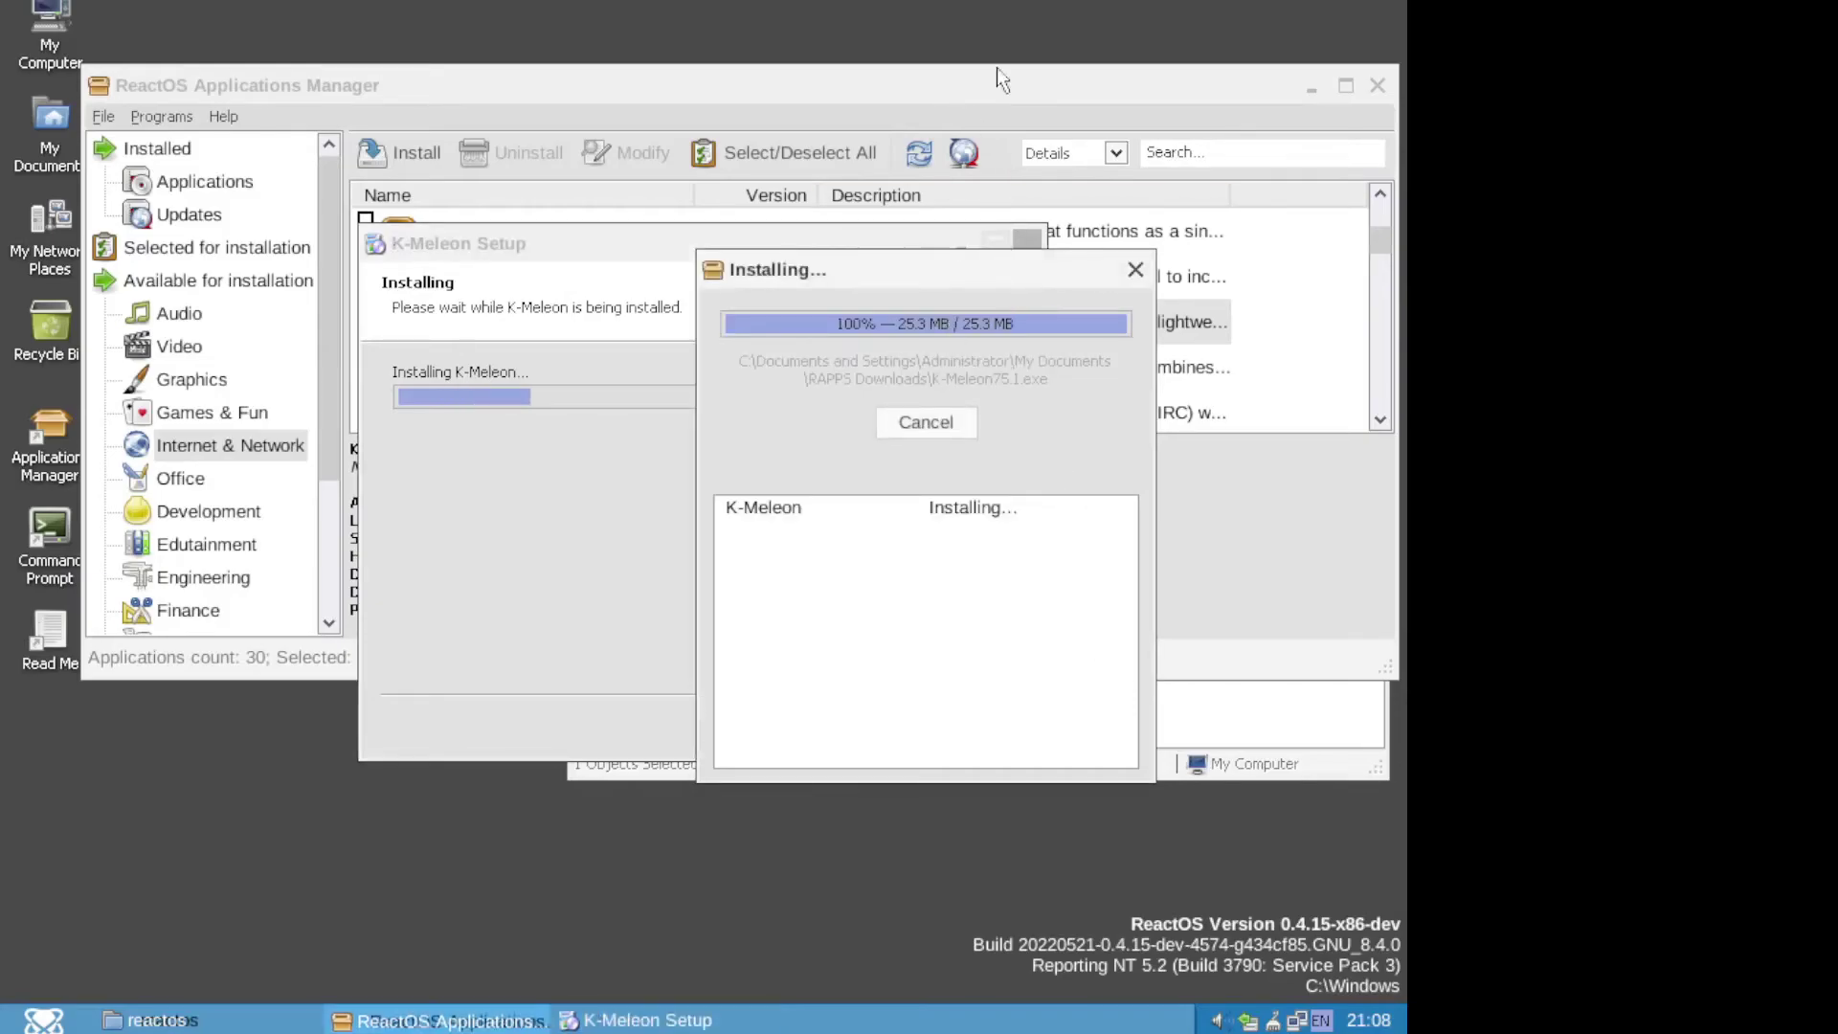
pyautogui.click(1382, 82)
pyautogui.click(1379, 84)
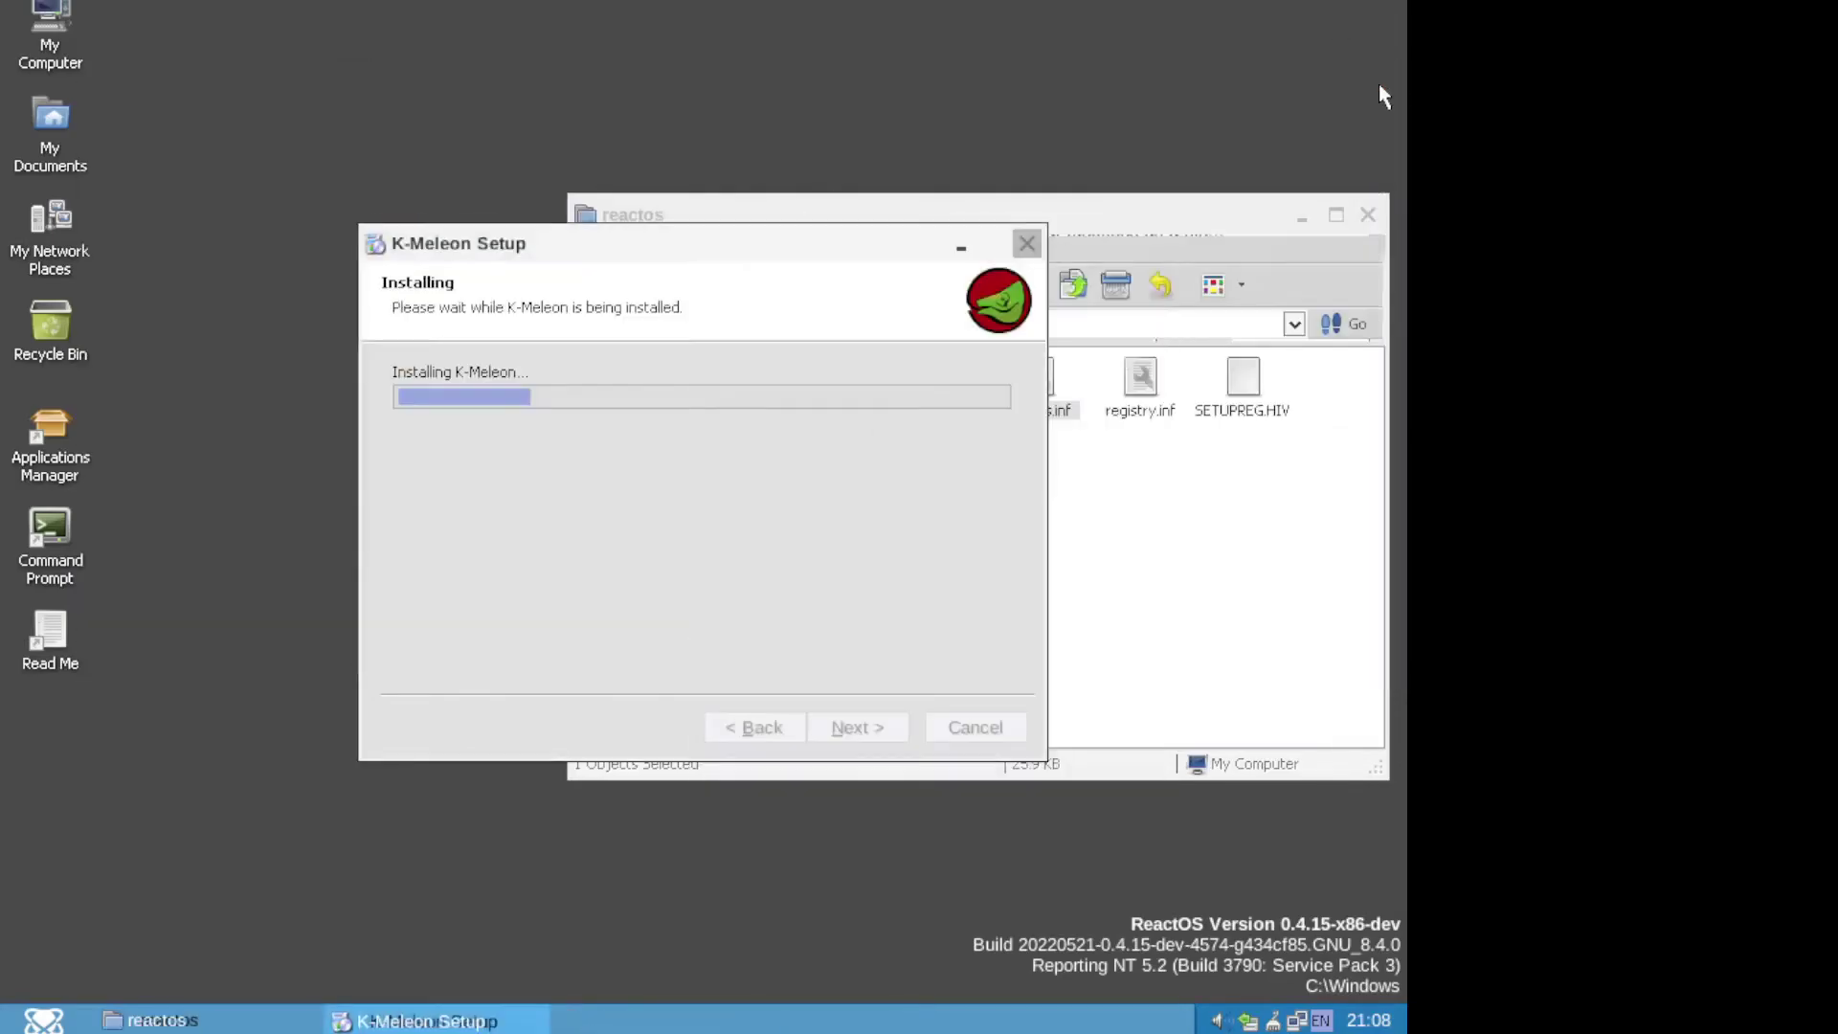
# Rearrange the K-Meleon Setup window and the reactos folder window on the desktop during the installation.
pyautogui.click(1171, 222)
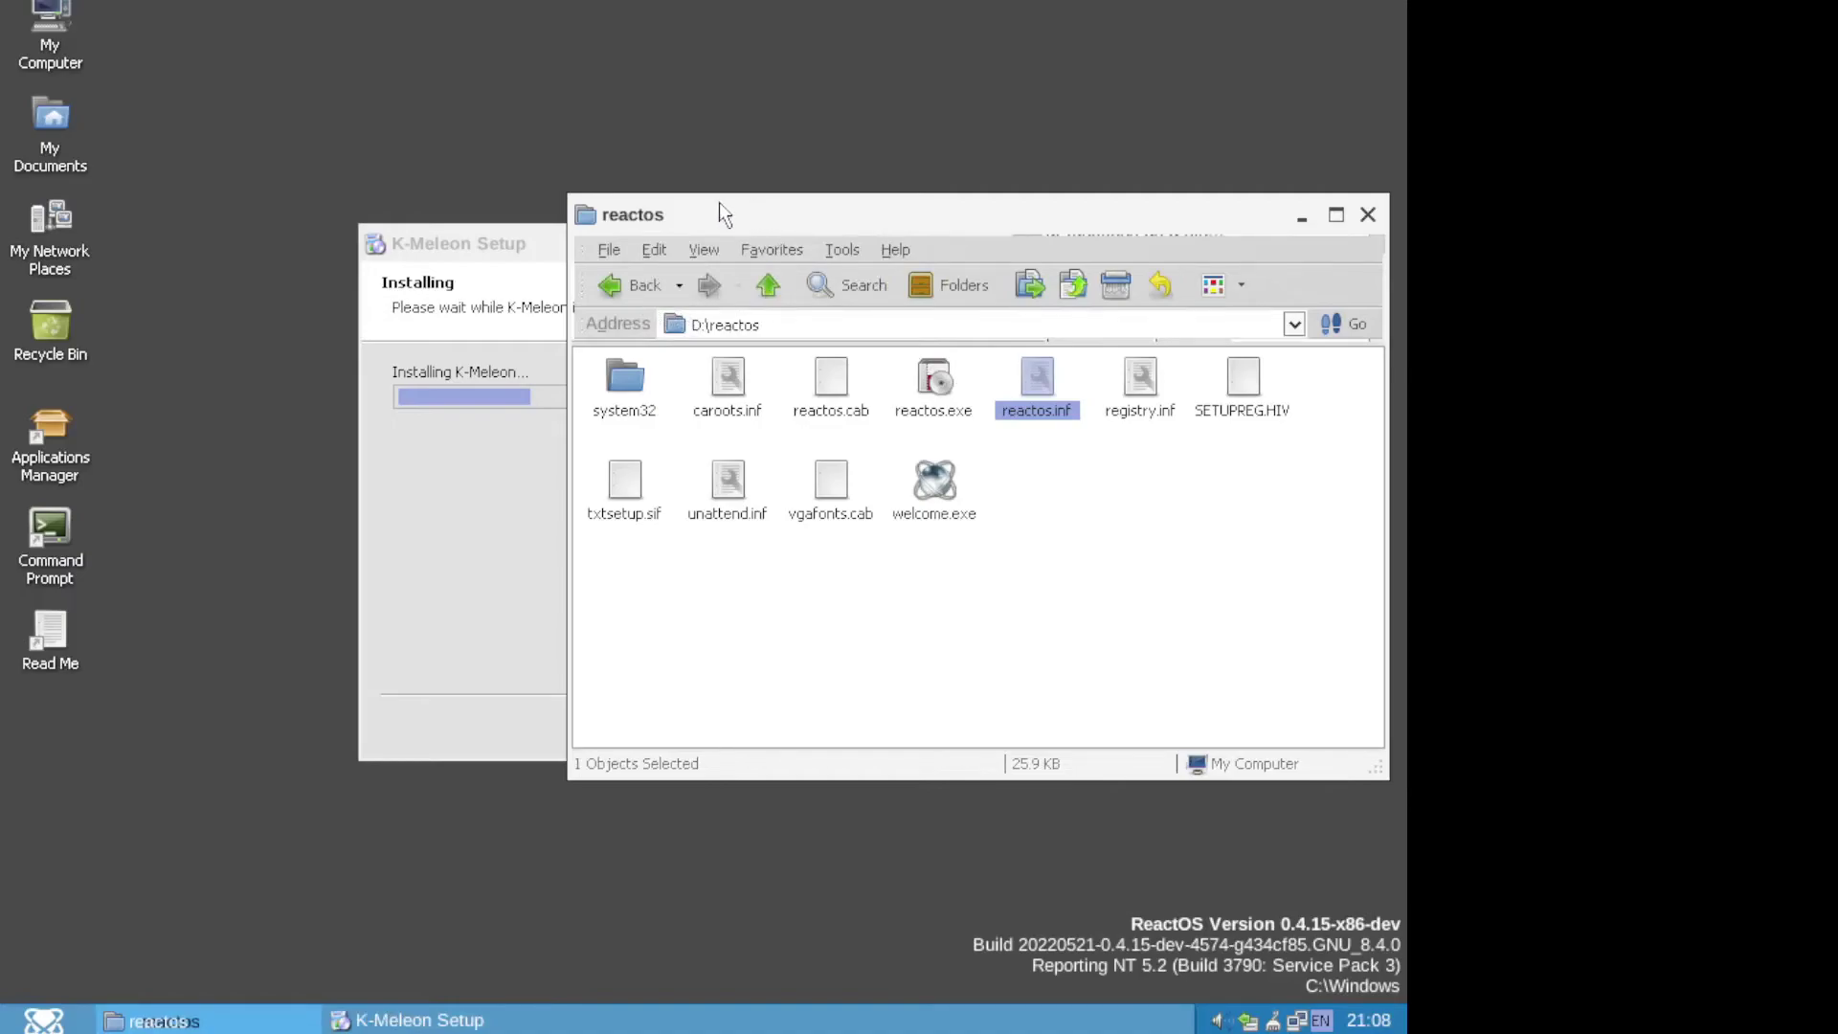
pyautogui.click(492, 236)
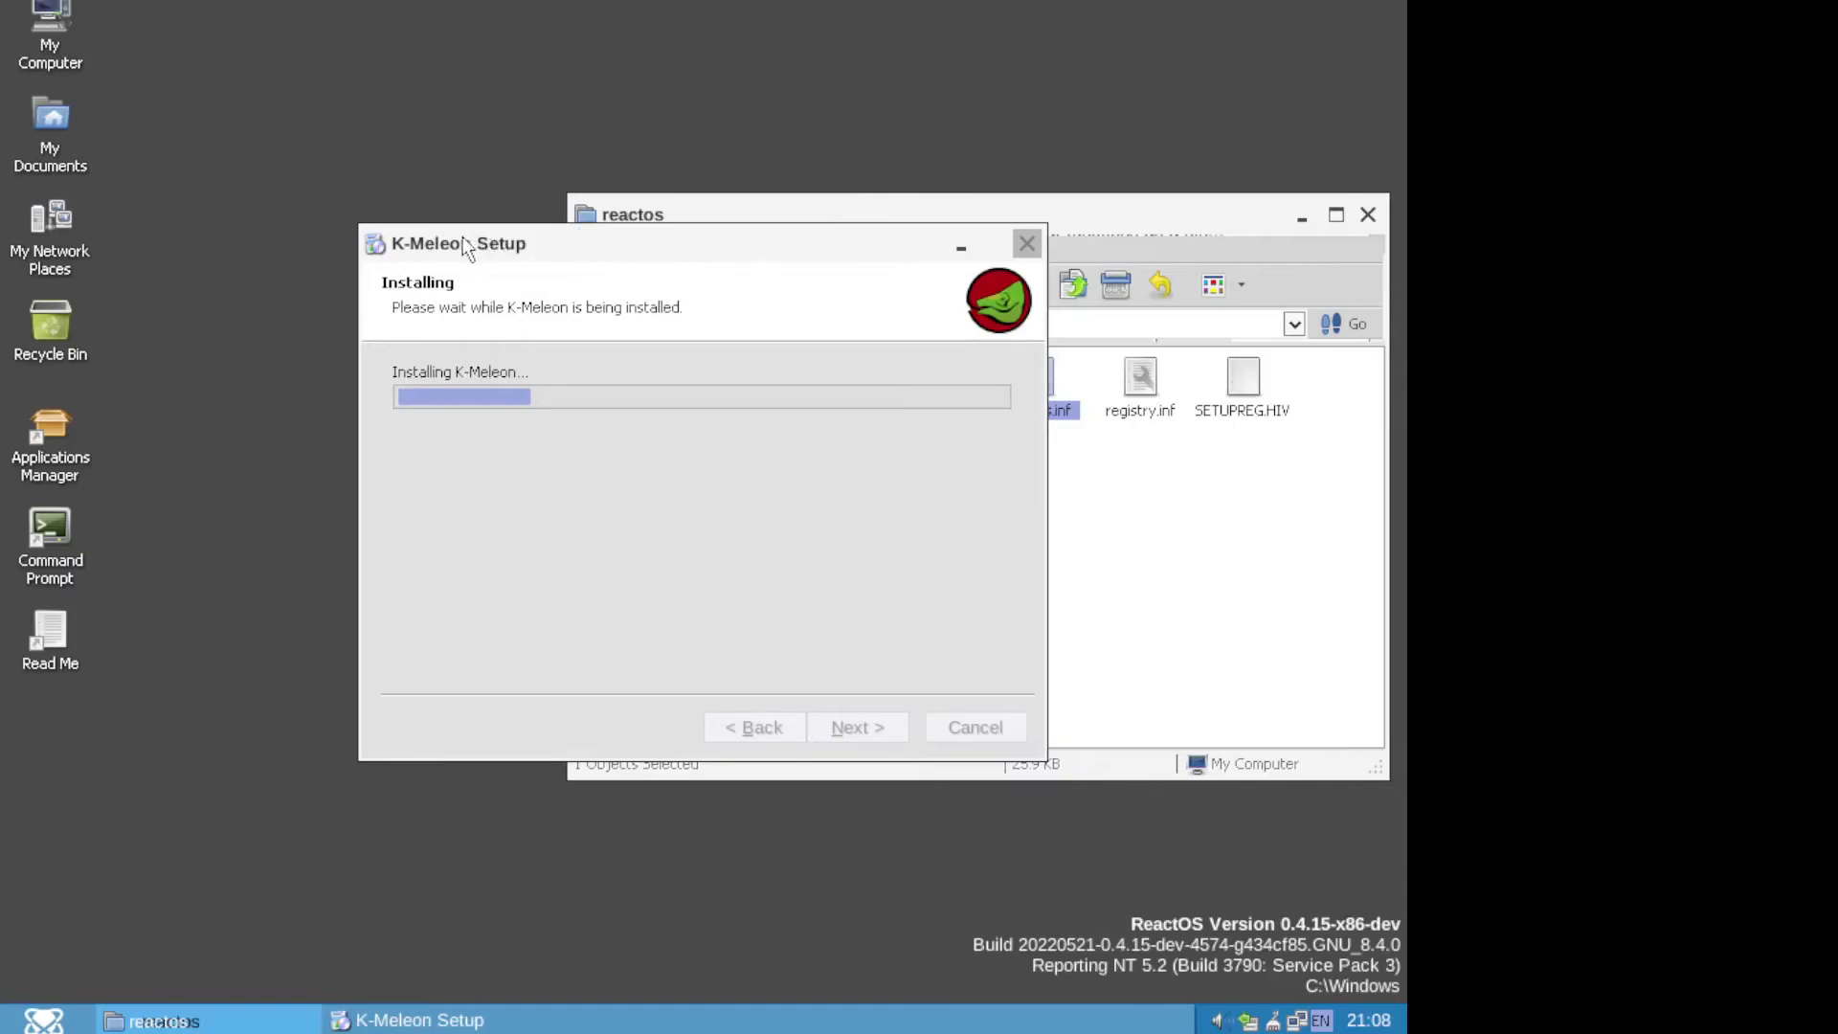
pyautogui.moveTo(461, 248); pyautogui.dragTo(255, 249)
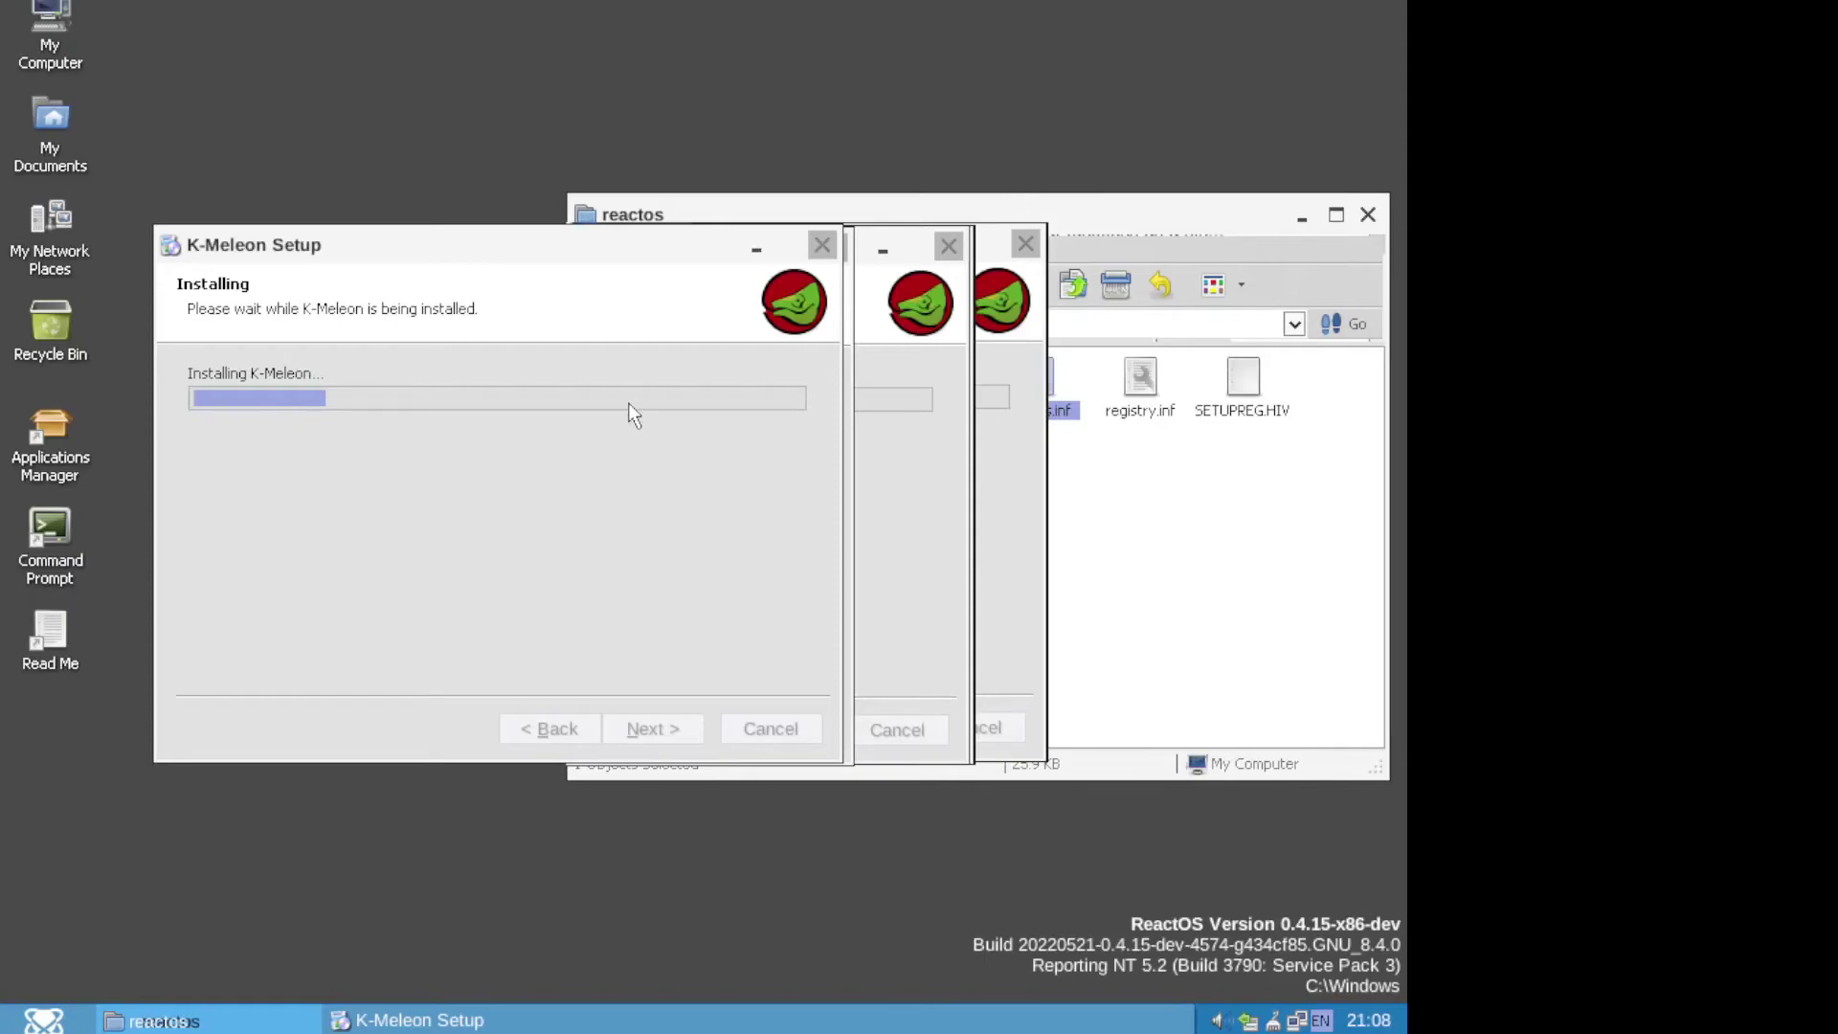
pyautogui.moveTo(533, 255); pyautogui.dragTo(521, 279)
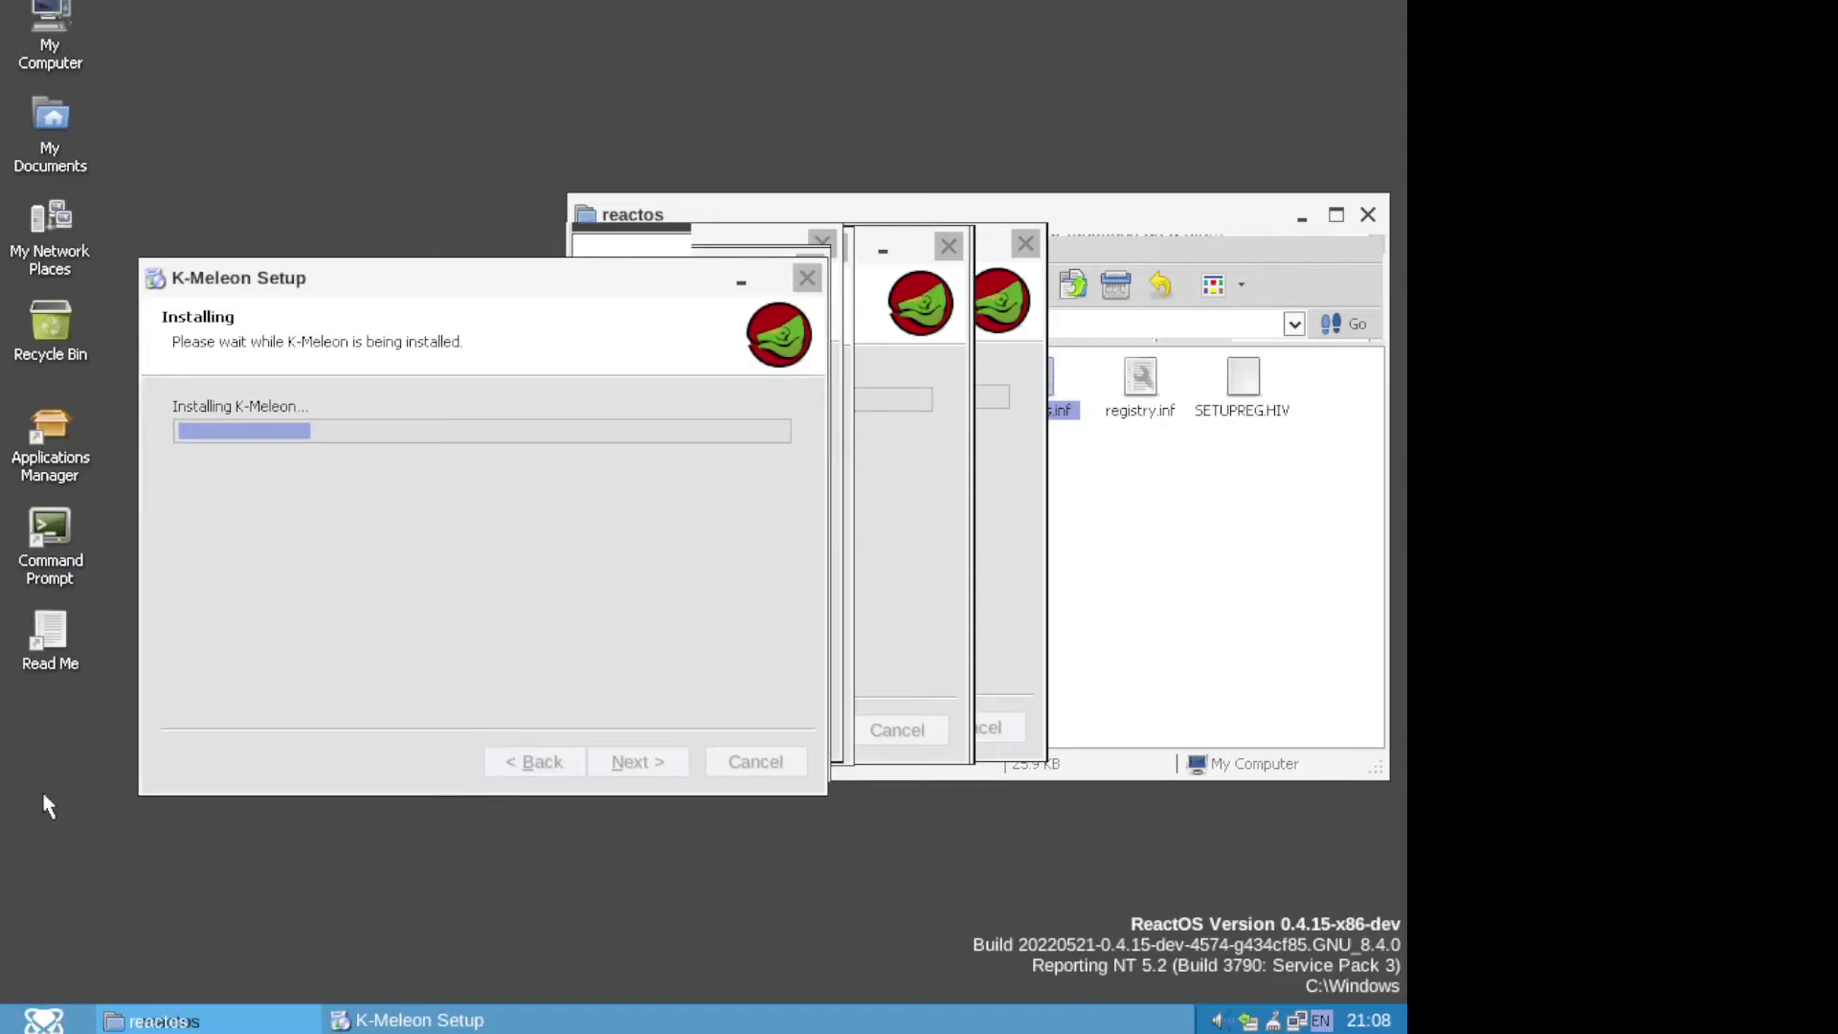
pyautogui.click(66, 886)
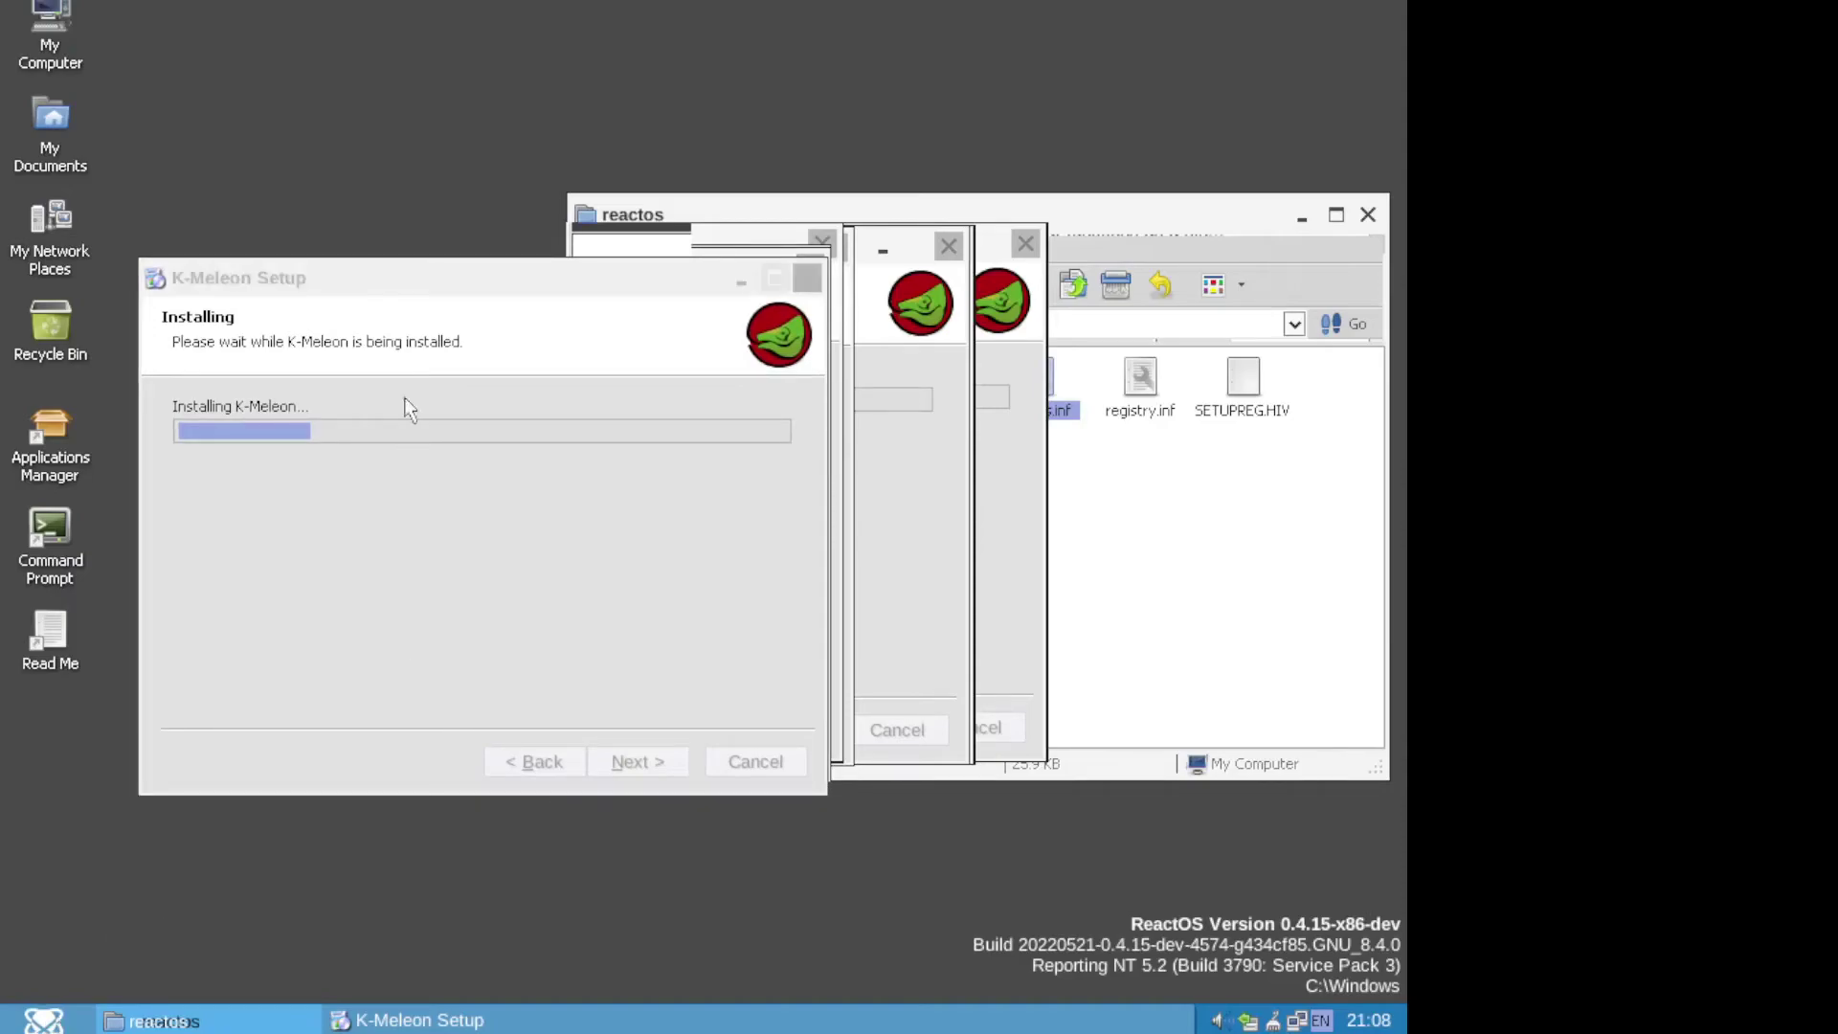
pyautogui.moveTo(290, 283); pyautogui.dragTo(354, 268)
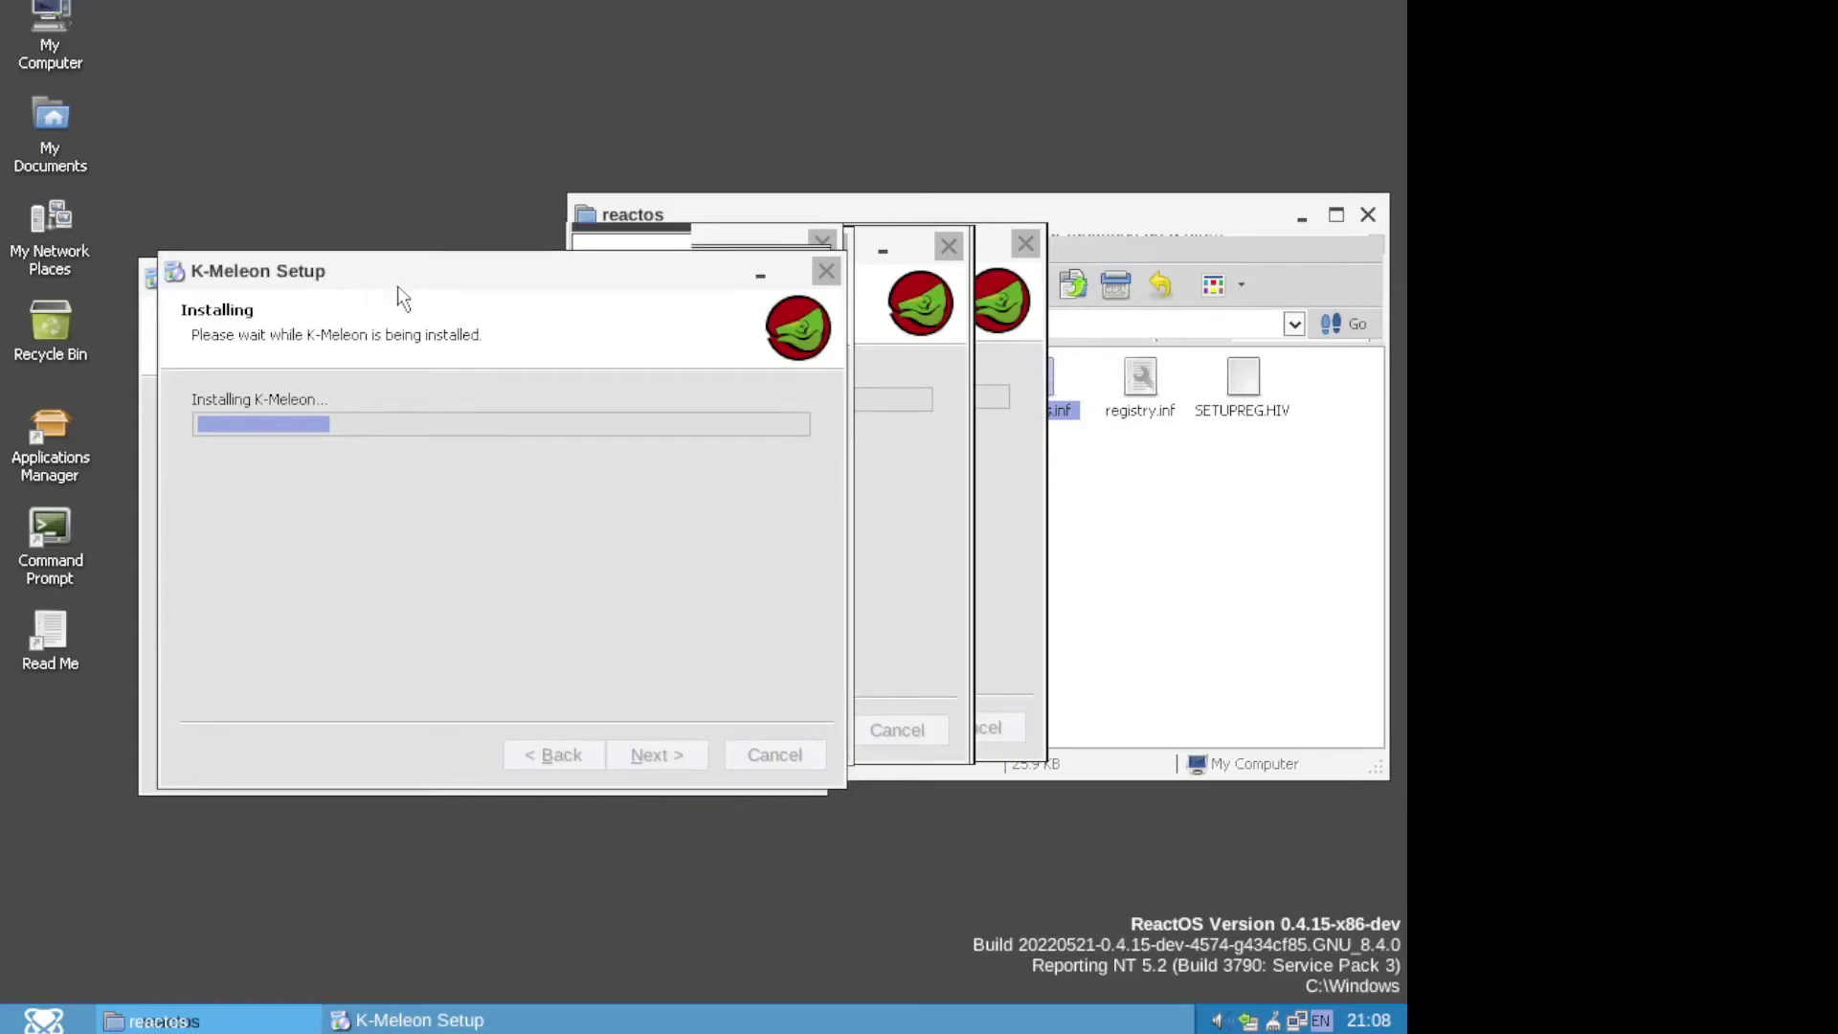
pyautogui.moveTo(403, 298); pyautogui.dragTo(1170, 136)
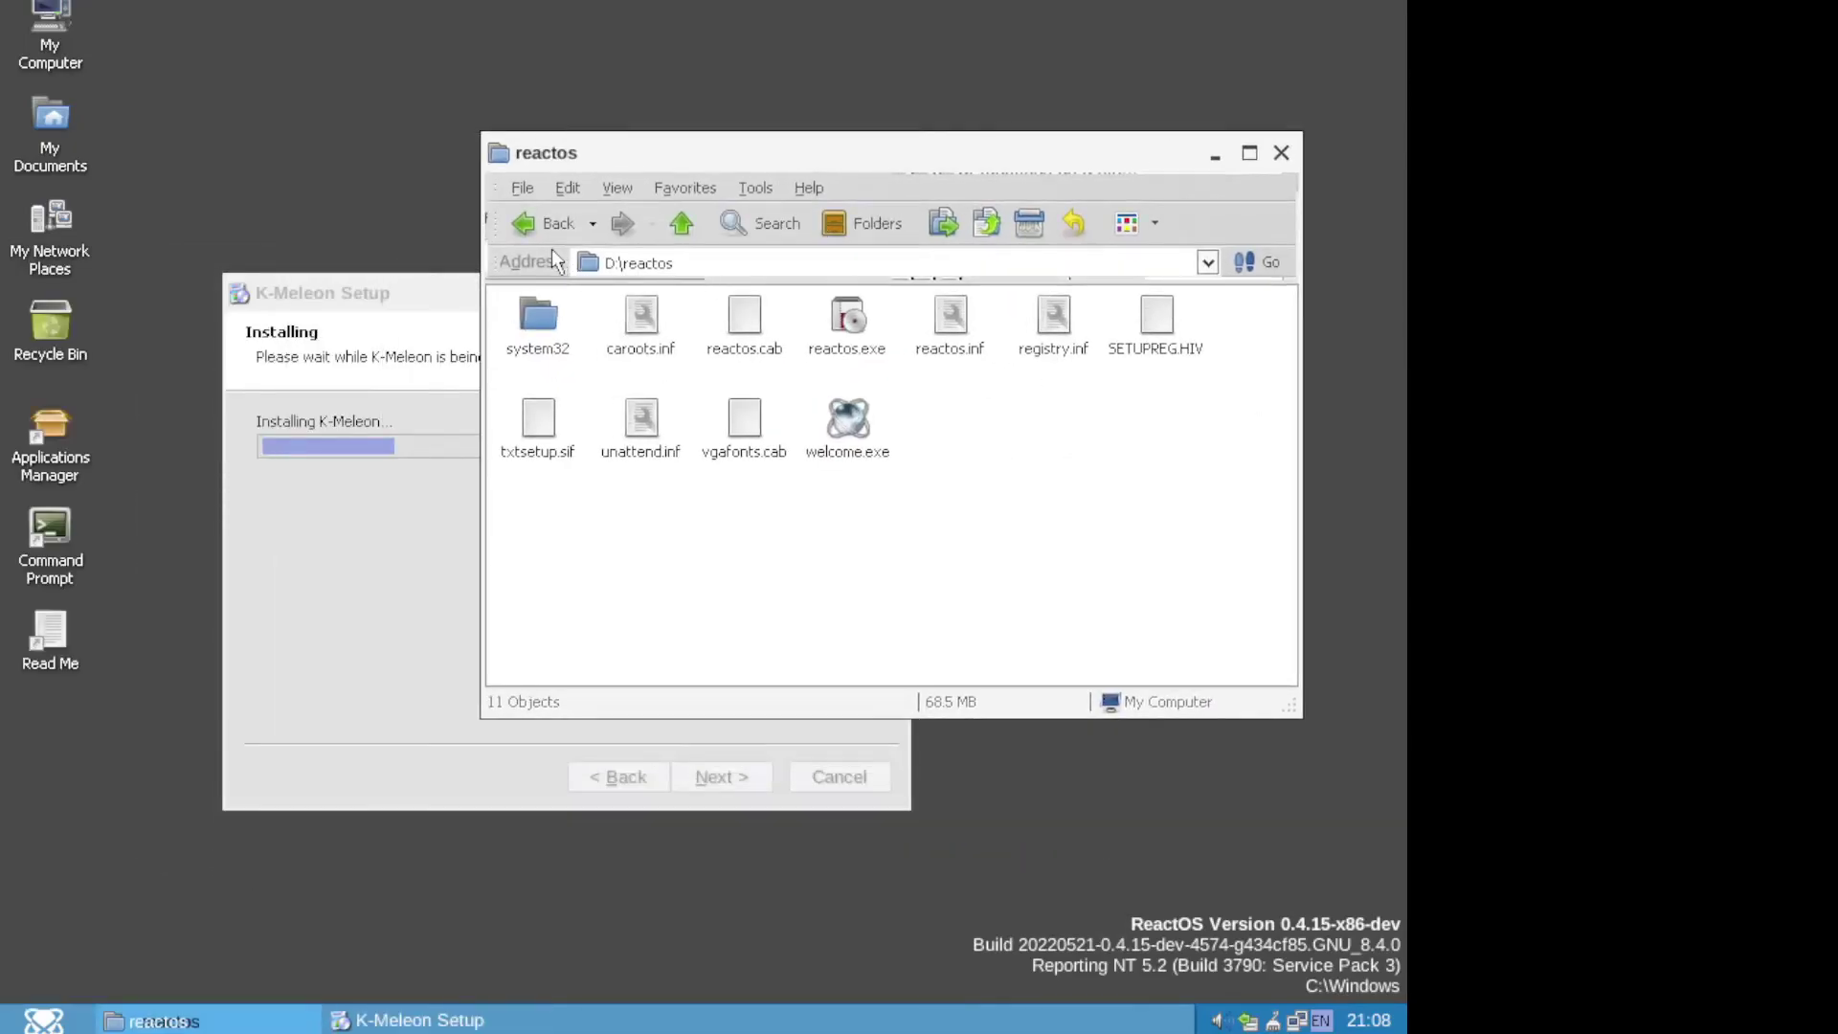
# Go up from D:\reactos to My Computer, open C:\Documents and Settings, and request the Start menu folder's properties.
pyautogui.click(678, 221)
pyautogui.click(681, 223)
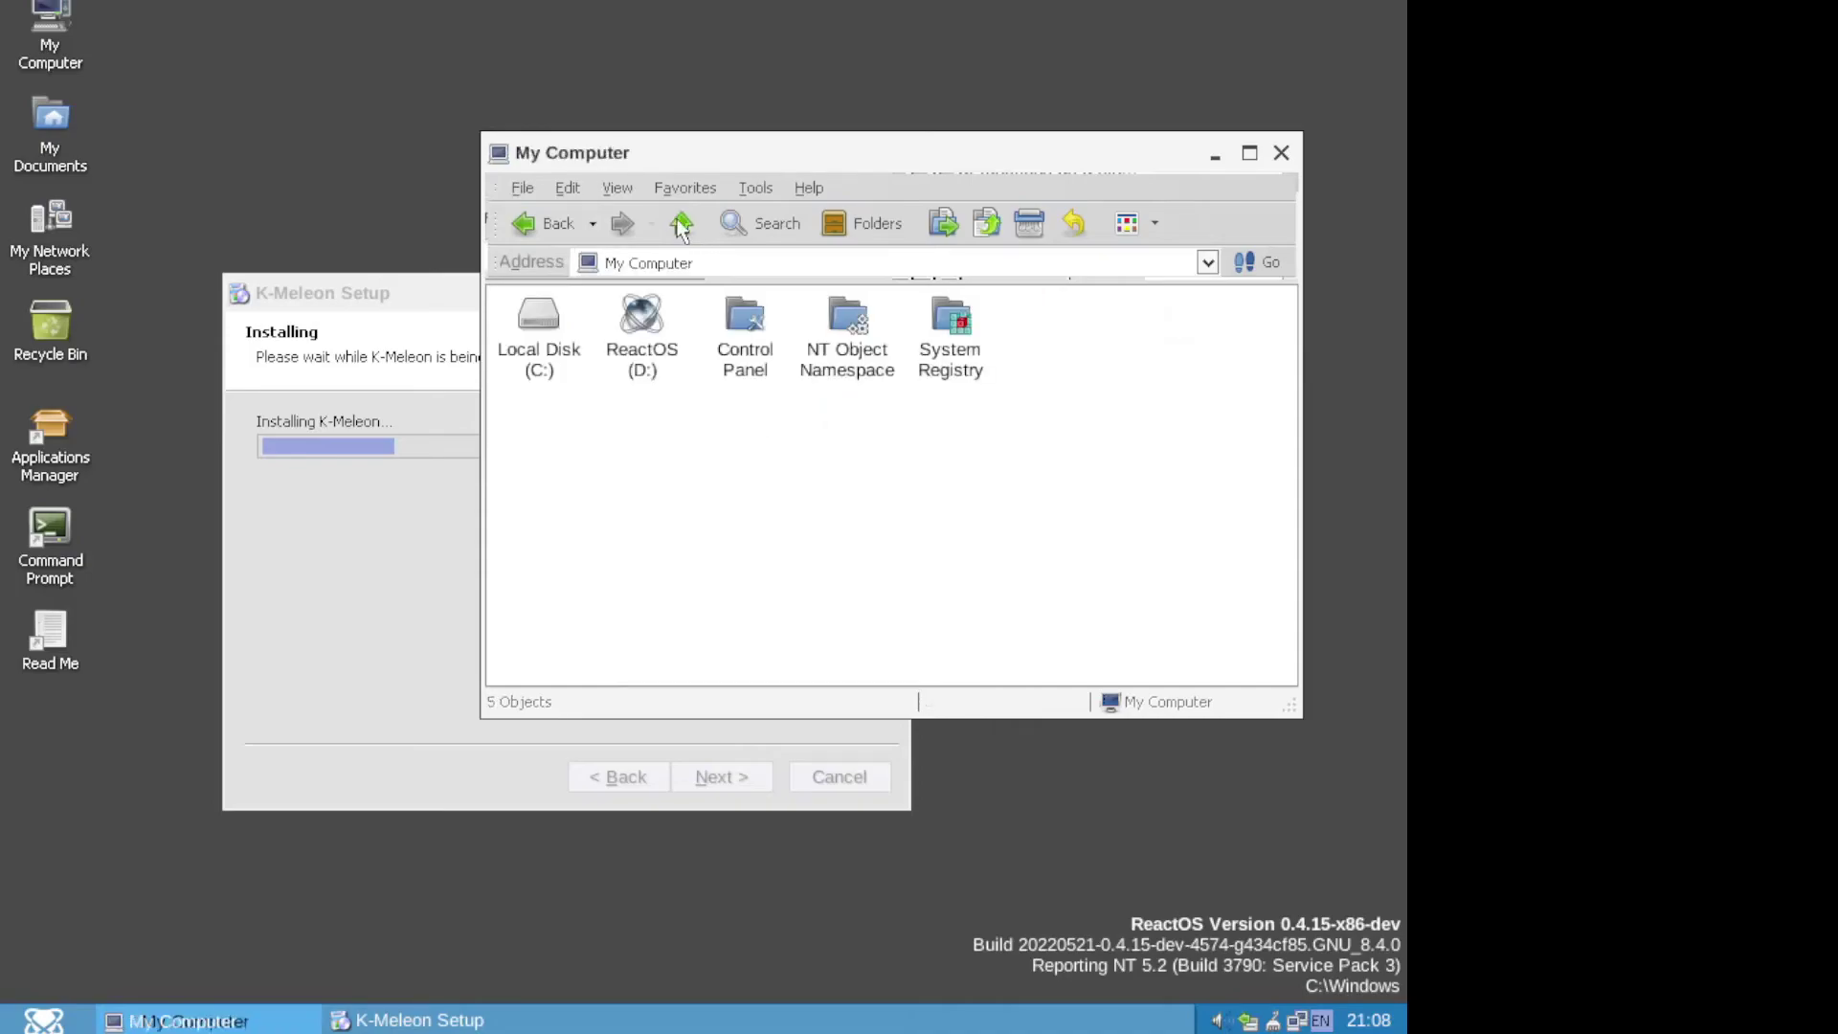
pyautogui.doubleClick(542, 322)
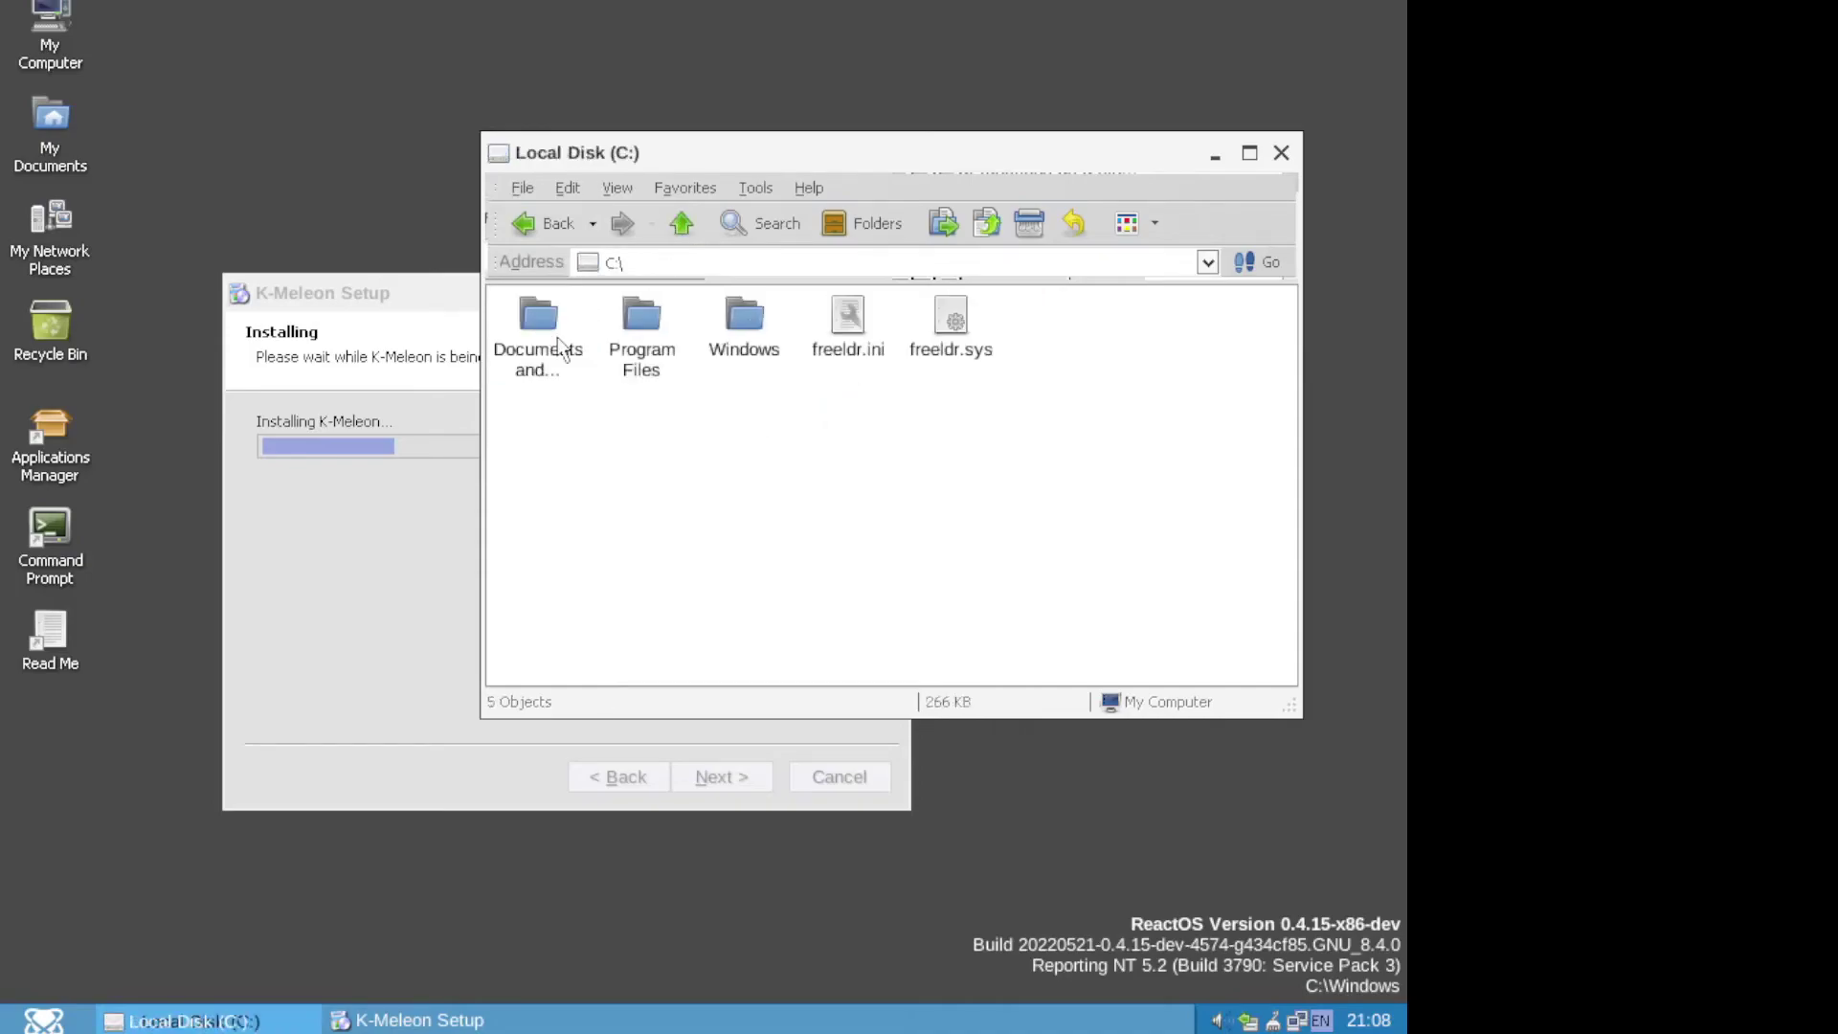
pyautogui.doubleClick(562, 349)
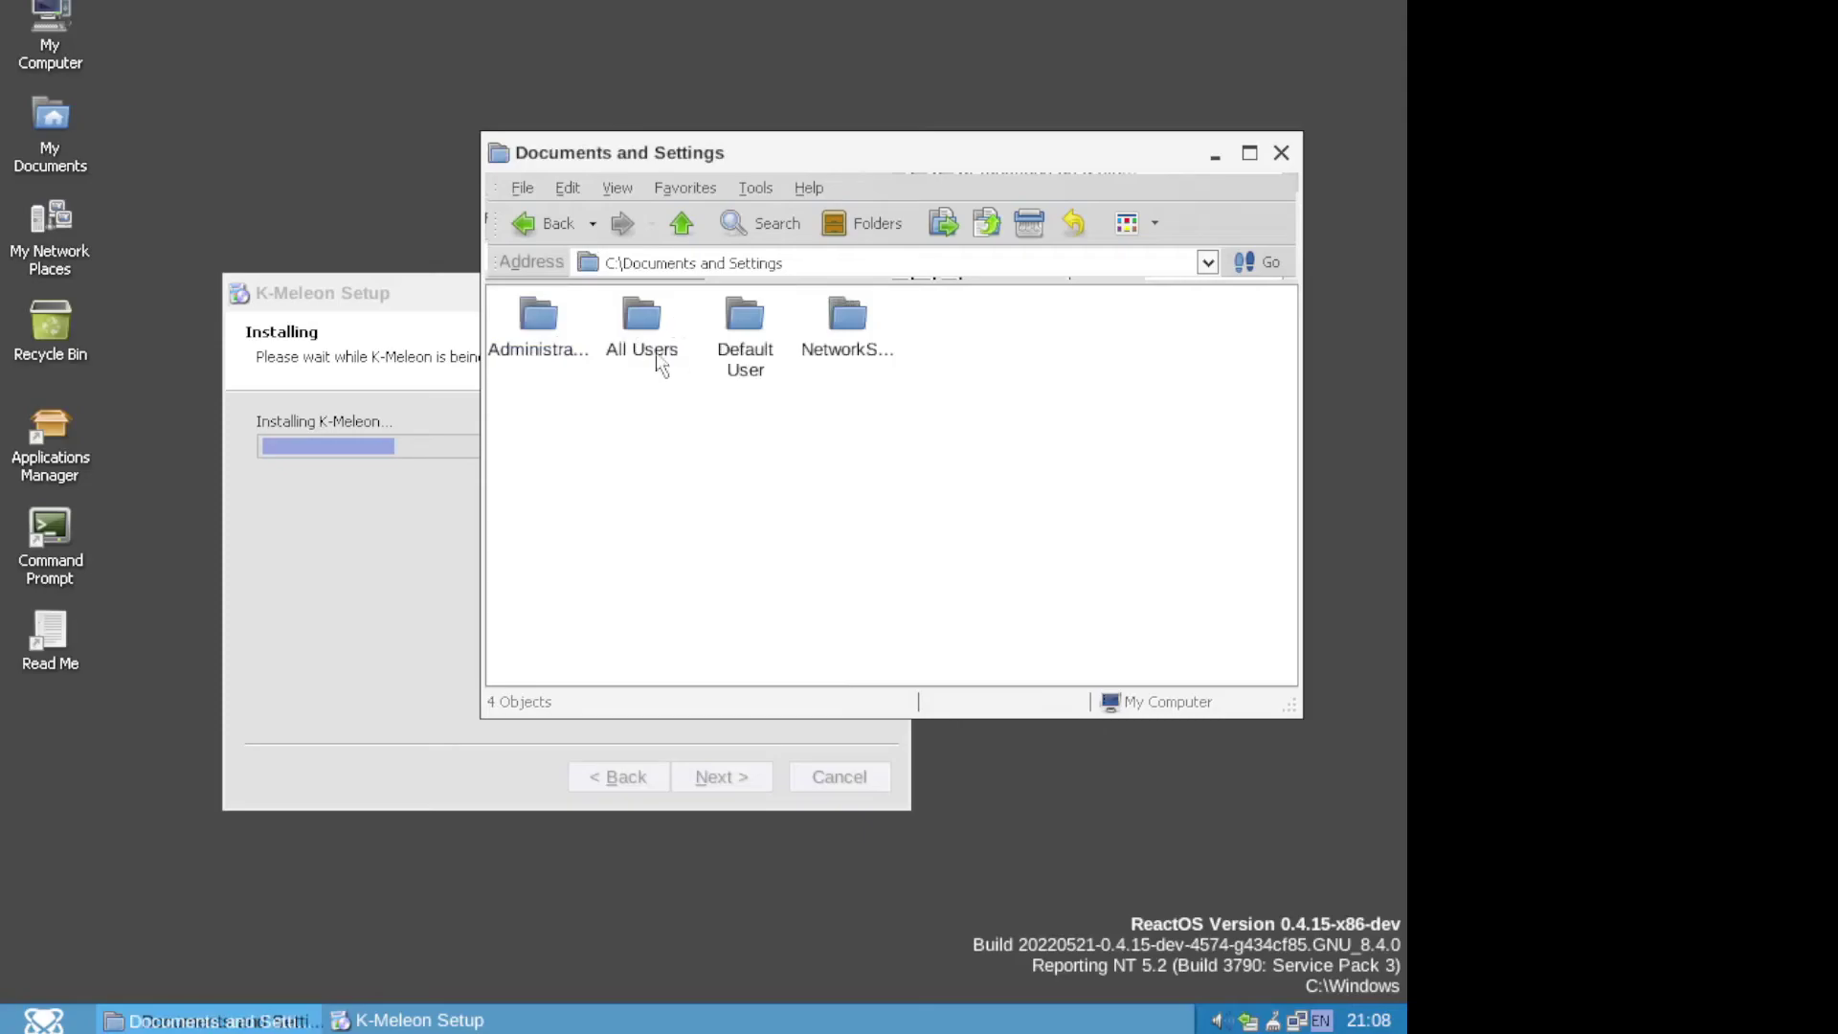
pyautogui.rightClick(37, 1025)
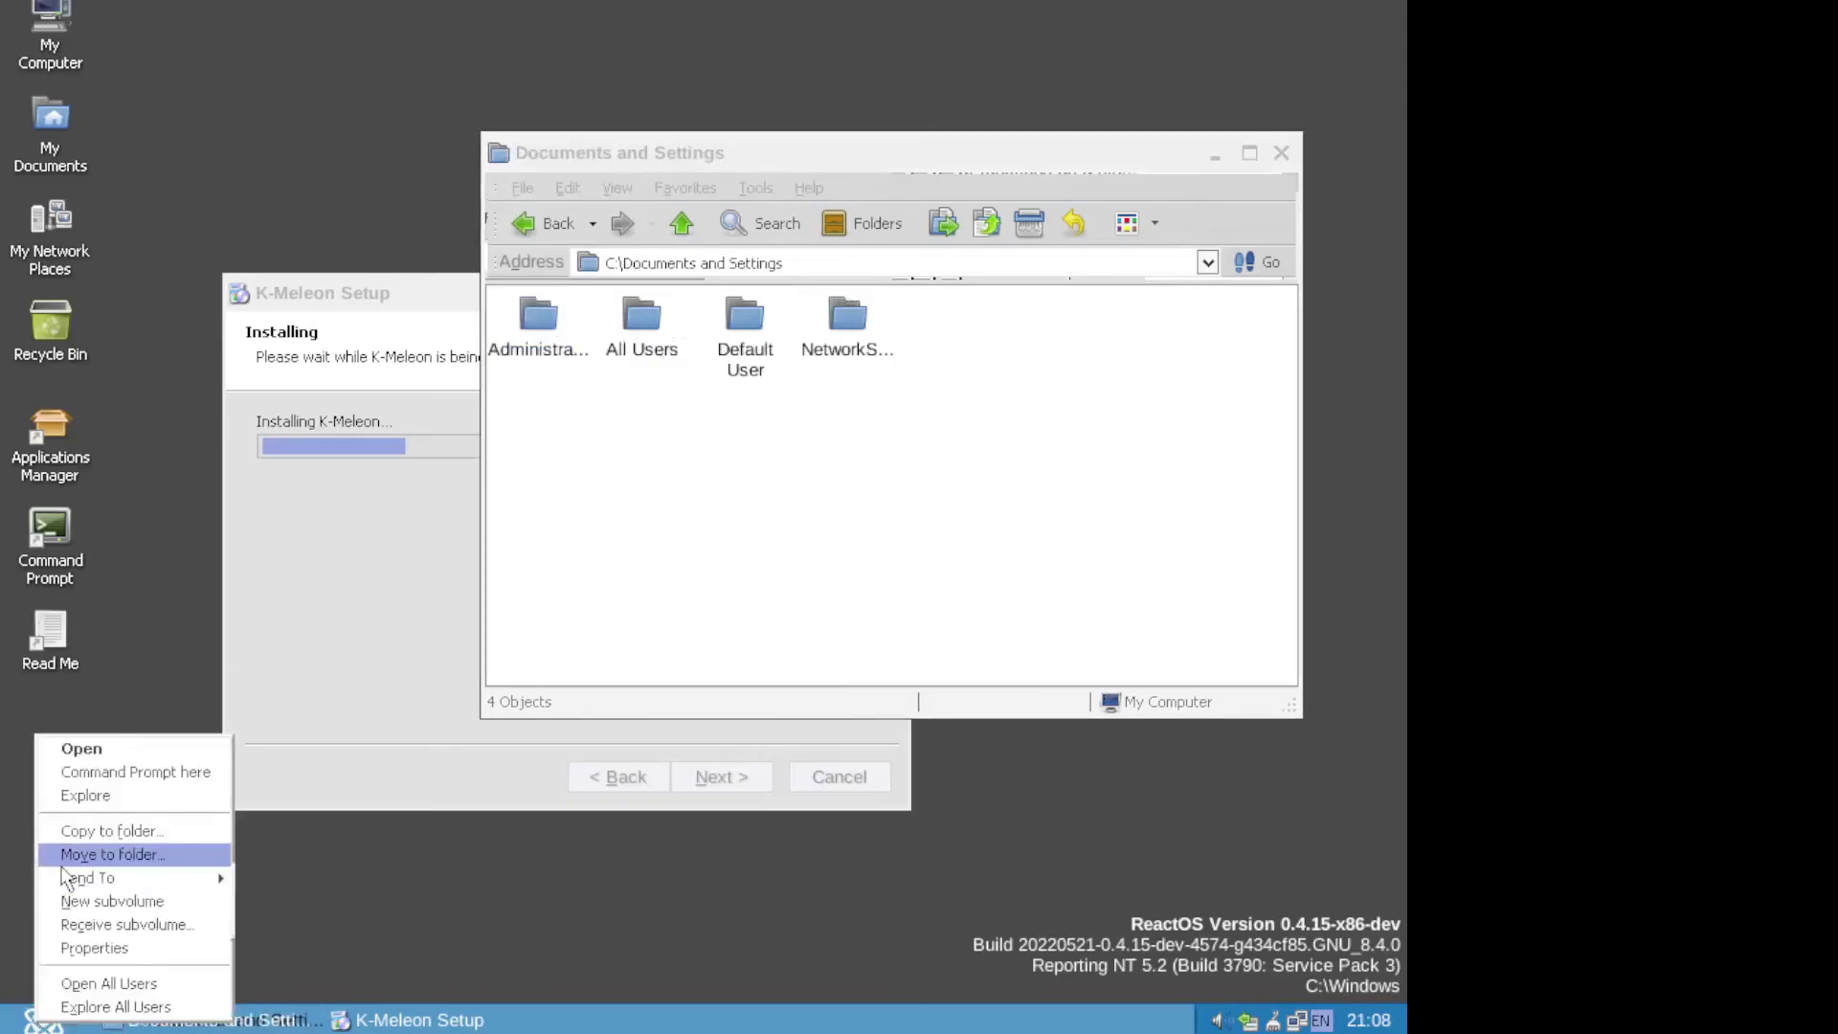
pyautogui.click(89, 949)
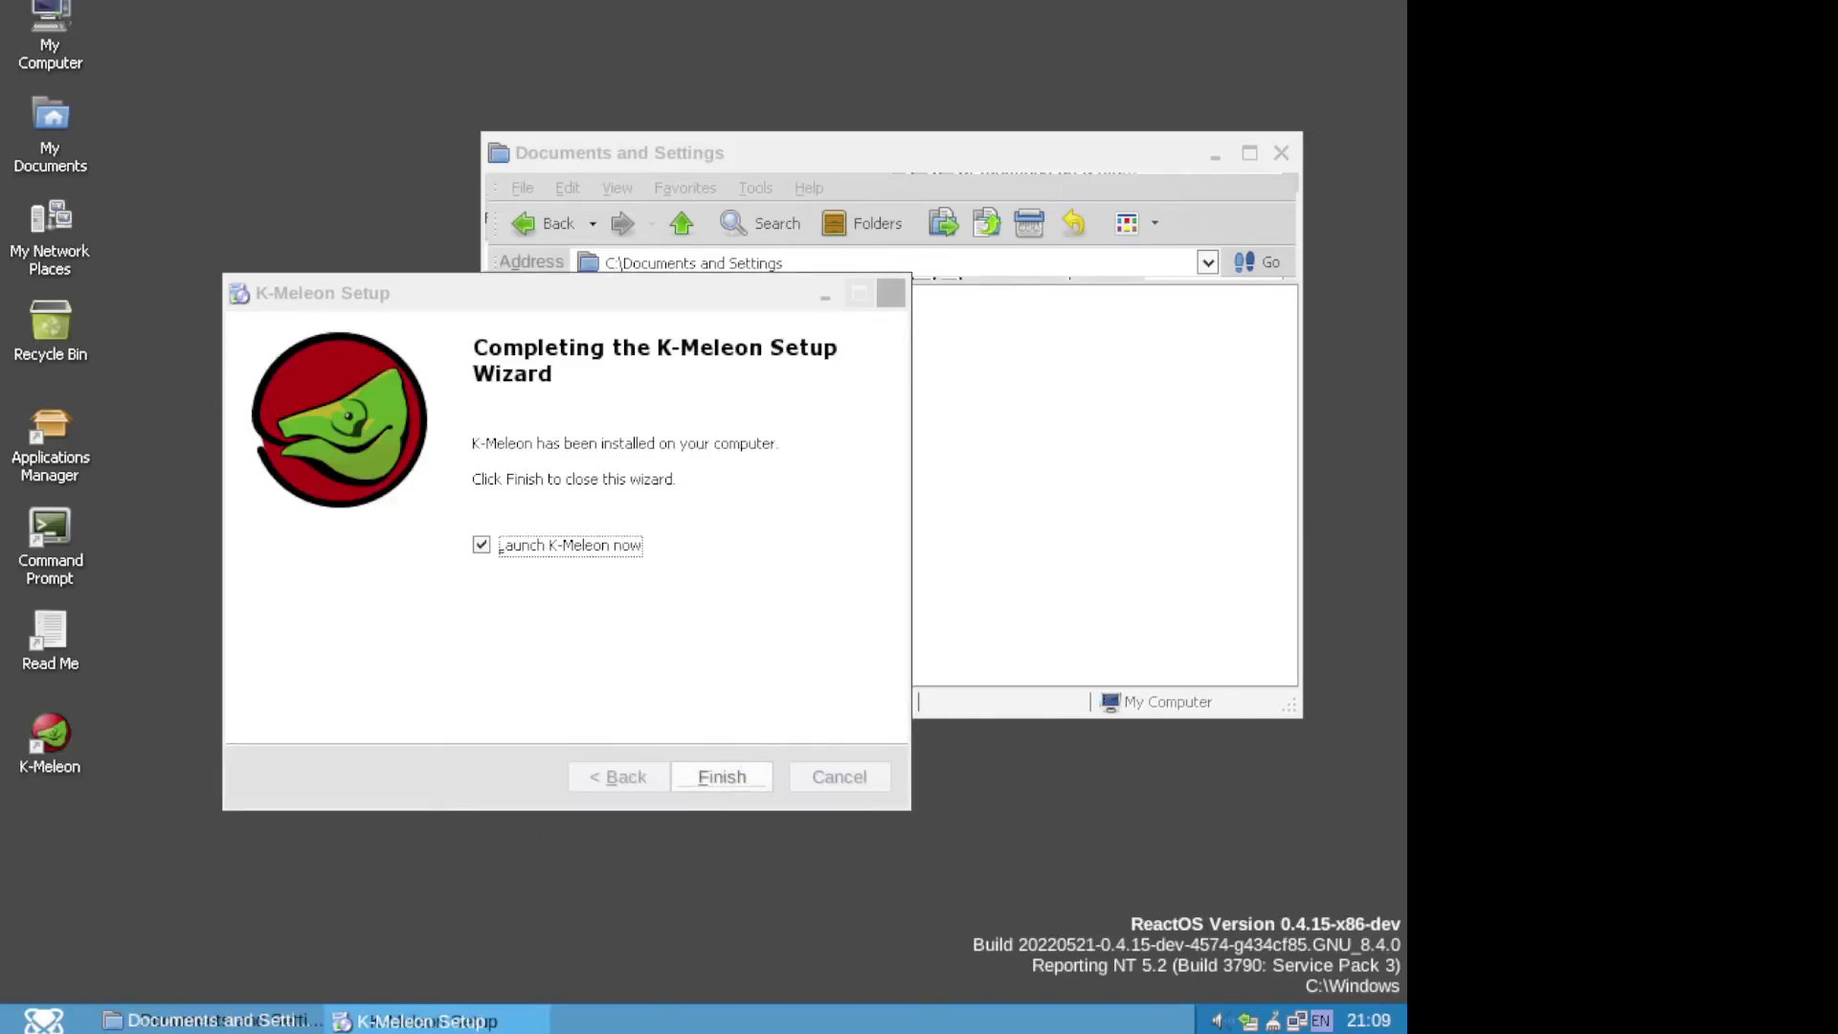
# Open Task Manager and examine the running processes and the CPU and memory performance.
pyautogui.rightClick(654, 1019)
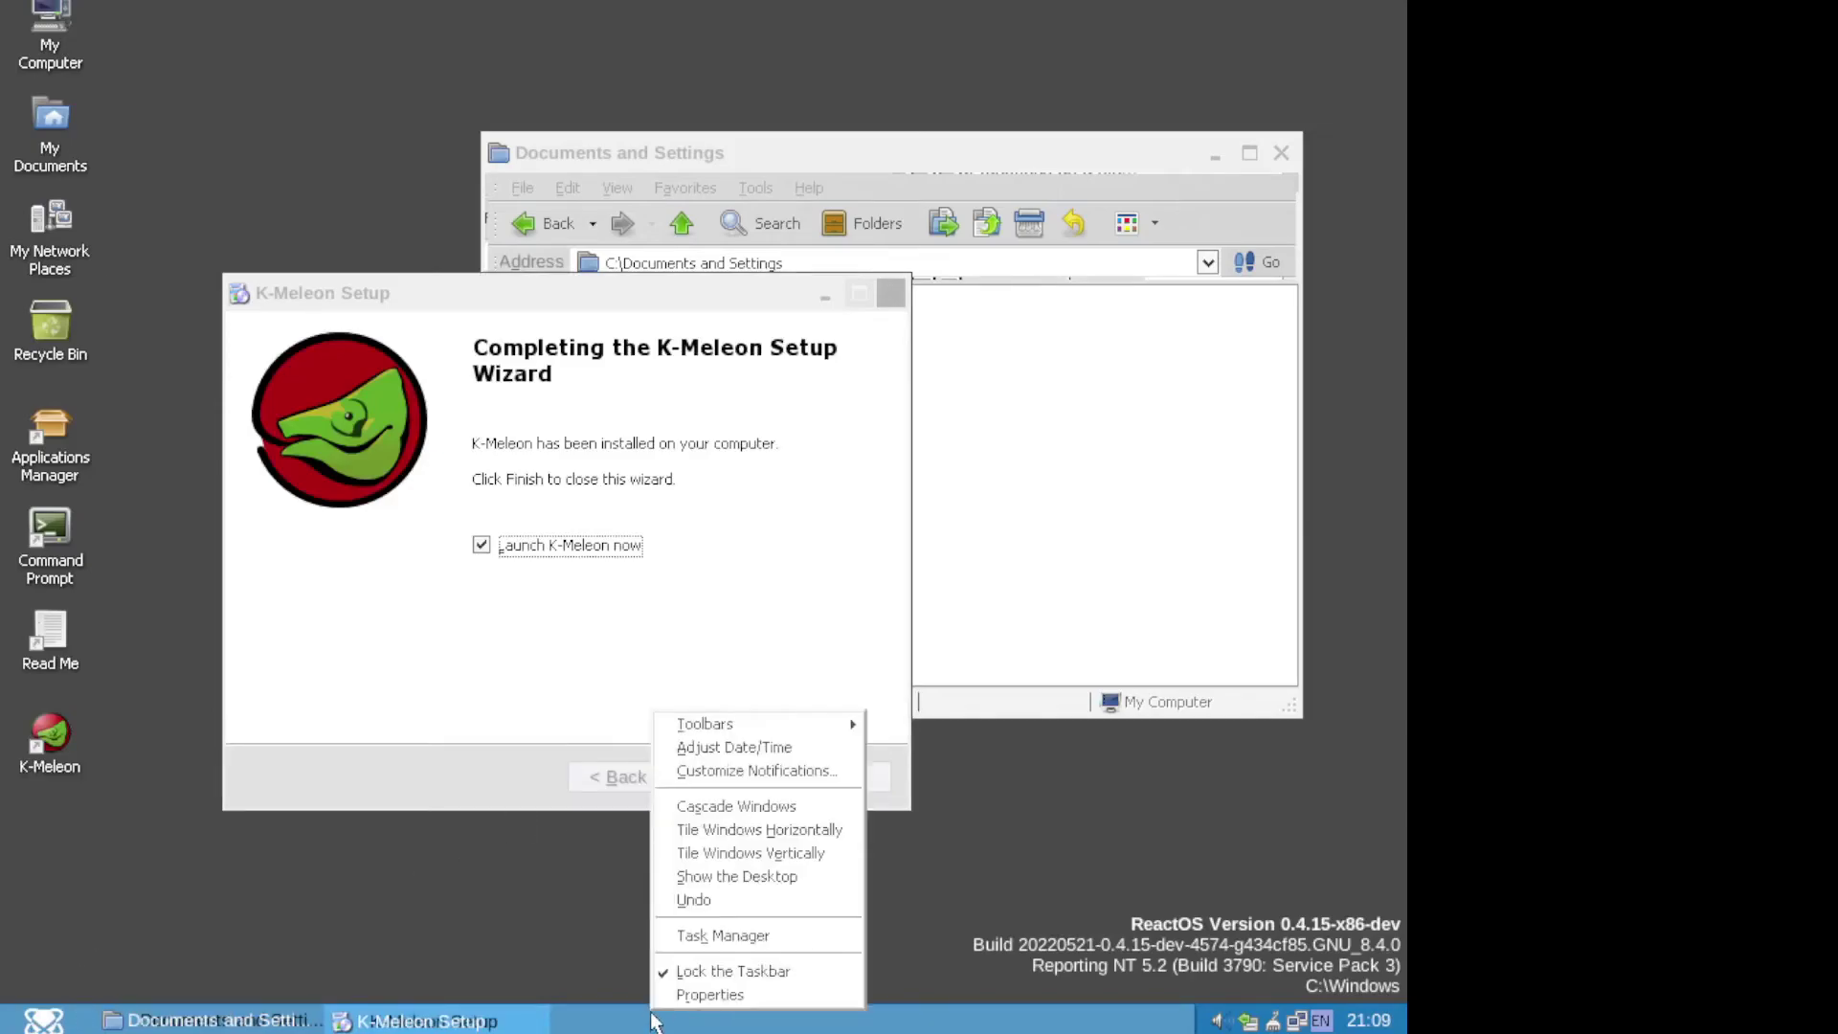
pyautogui.click(680, 939)
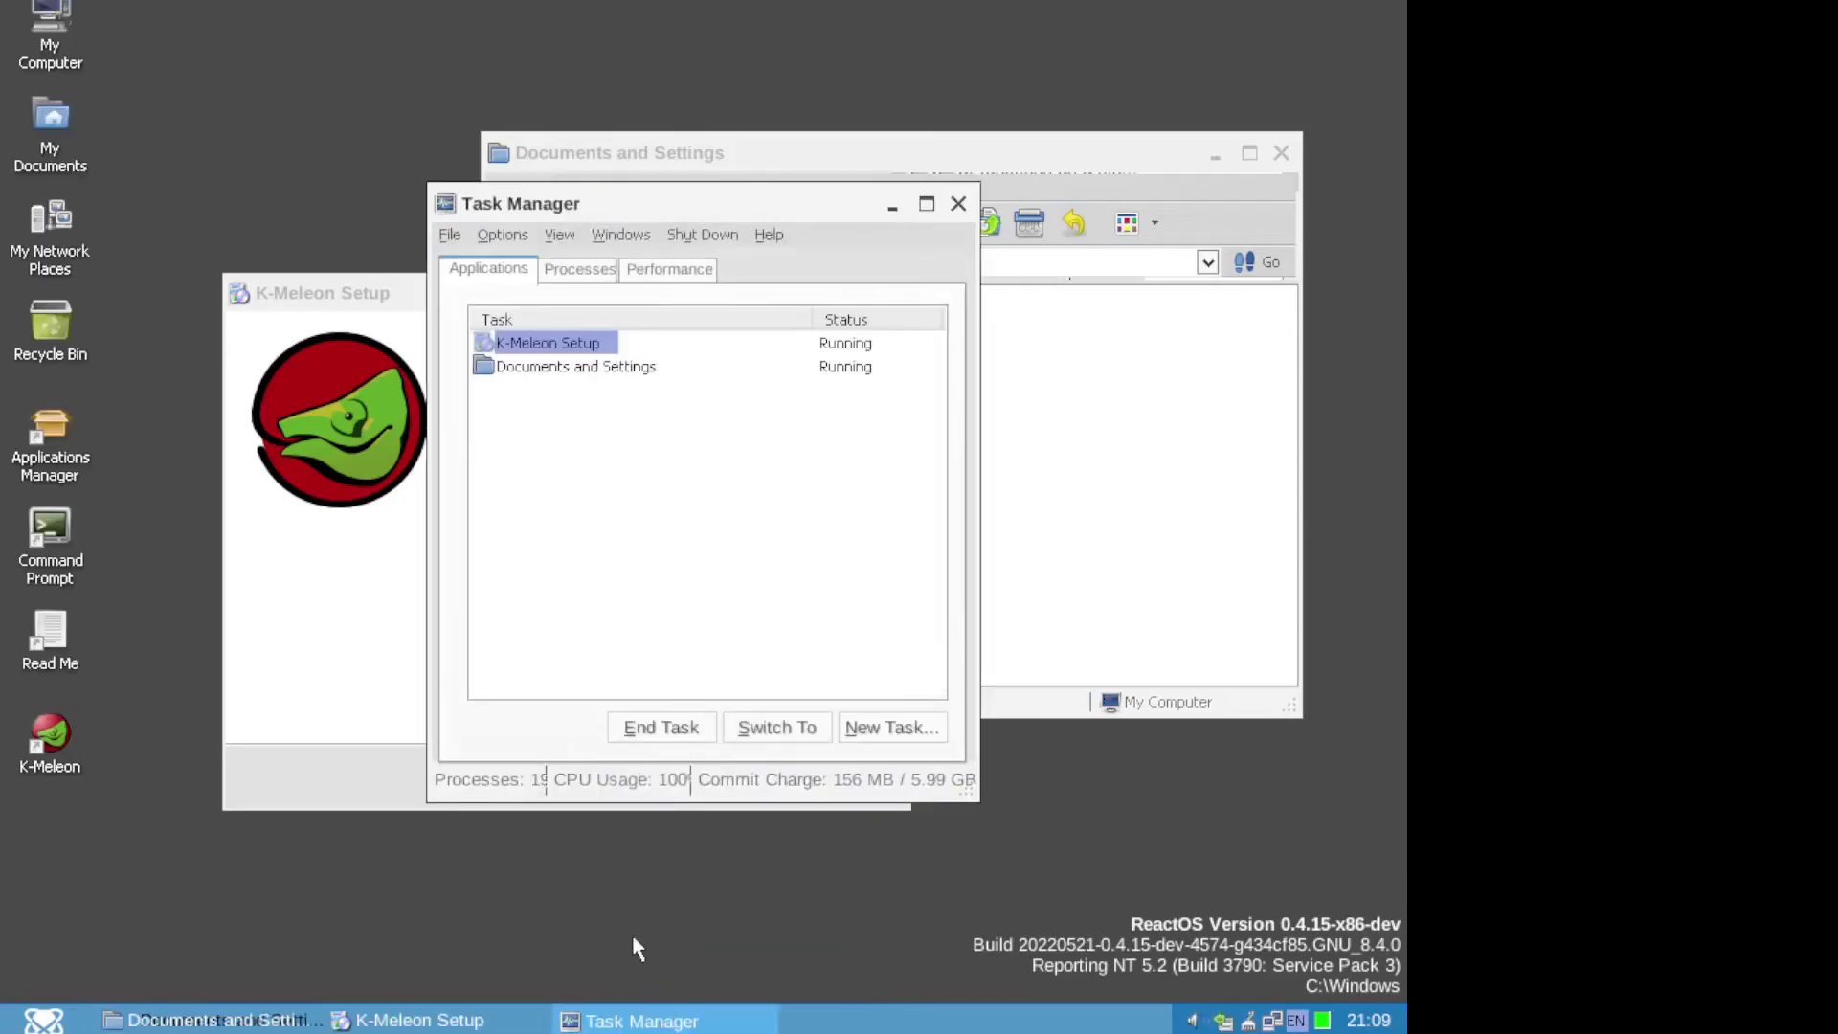
pyautogui.click(577, 269)
pyautogui.click(642, 271)
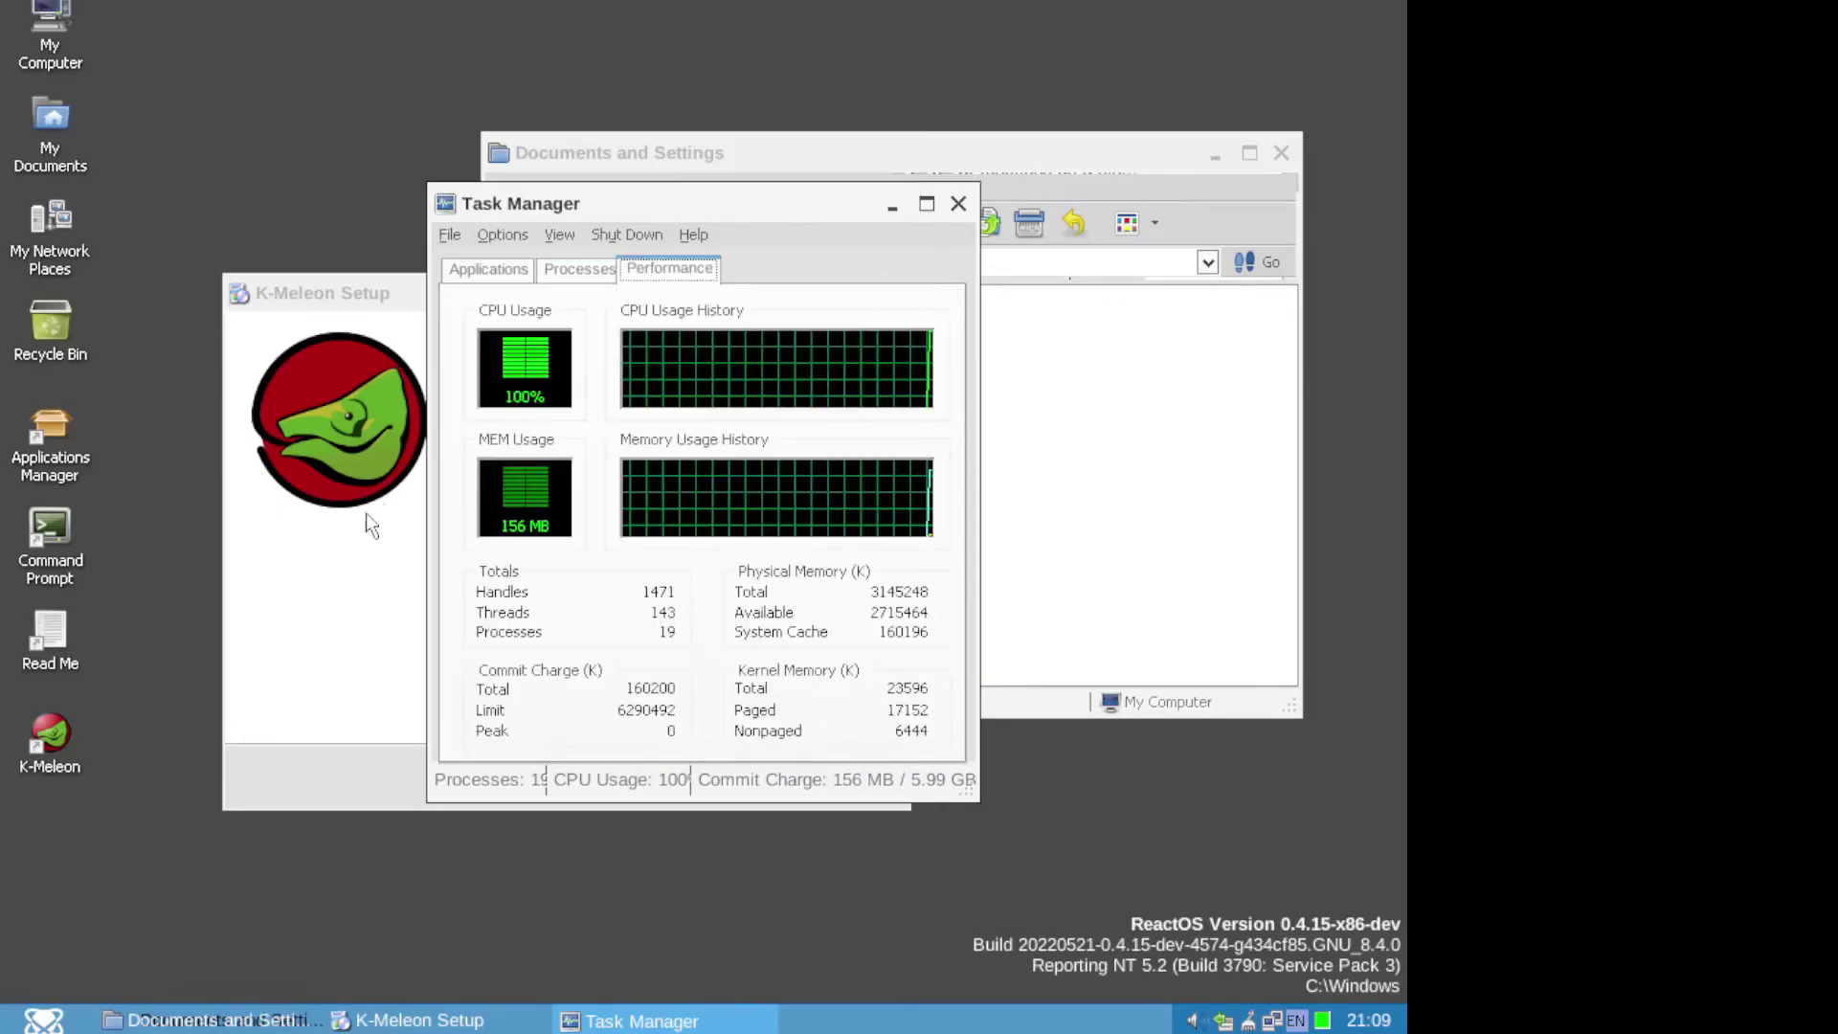
# Move the K-Meleon Setup window out from behind Task Manager and finish the wizard with K-Meleon set to launch.
pyautogui.click(313, 615)
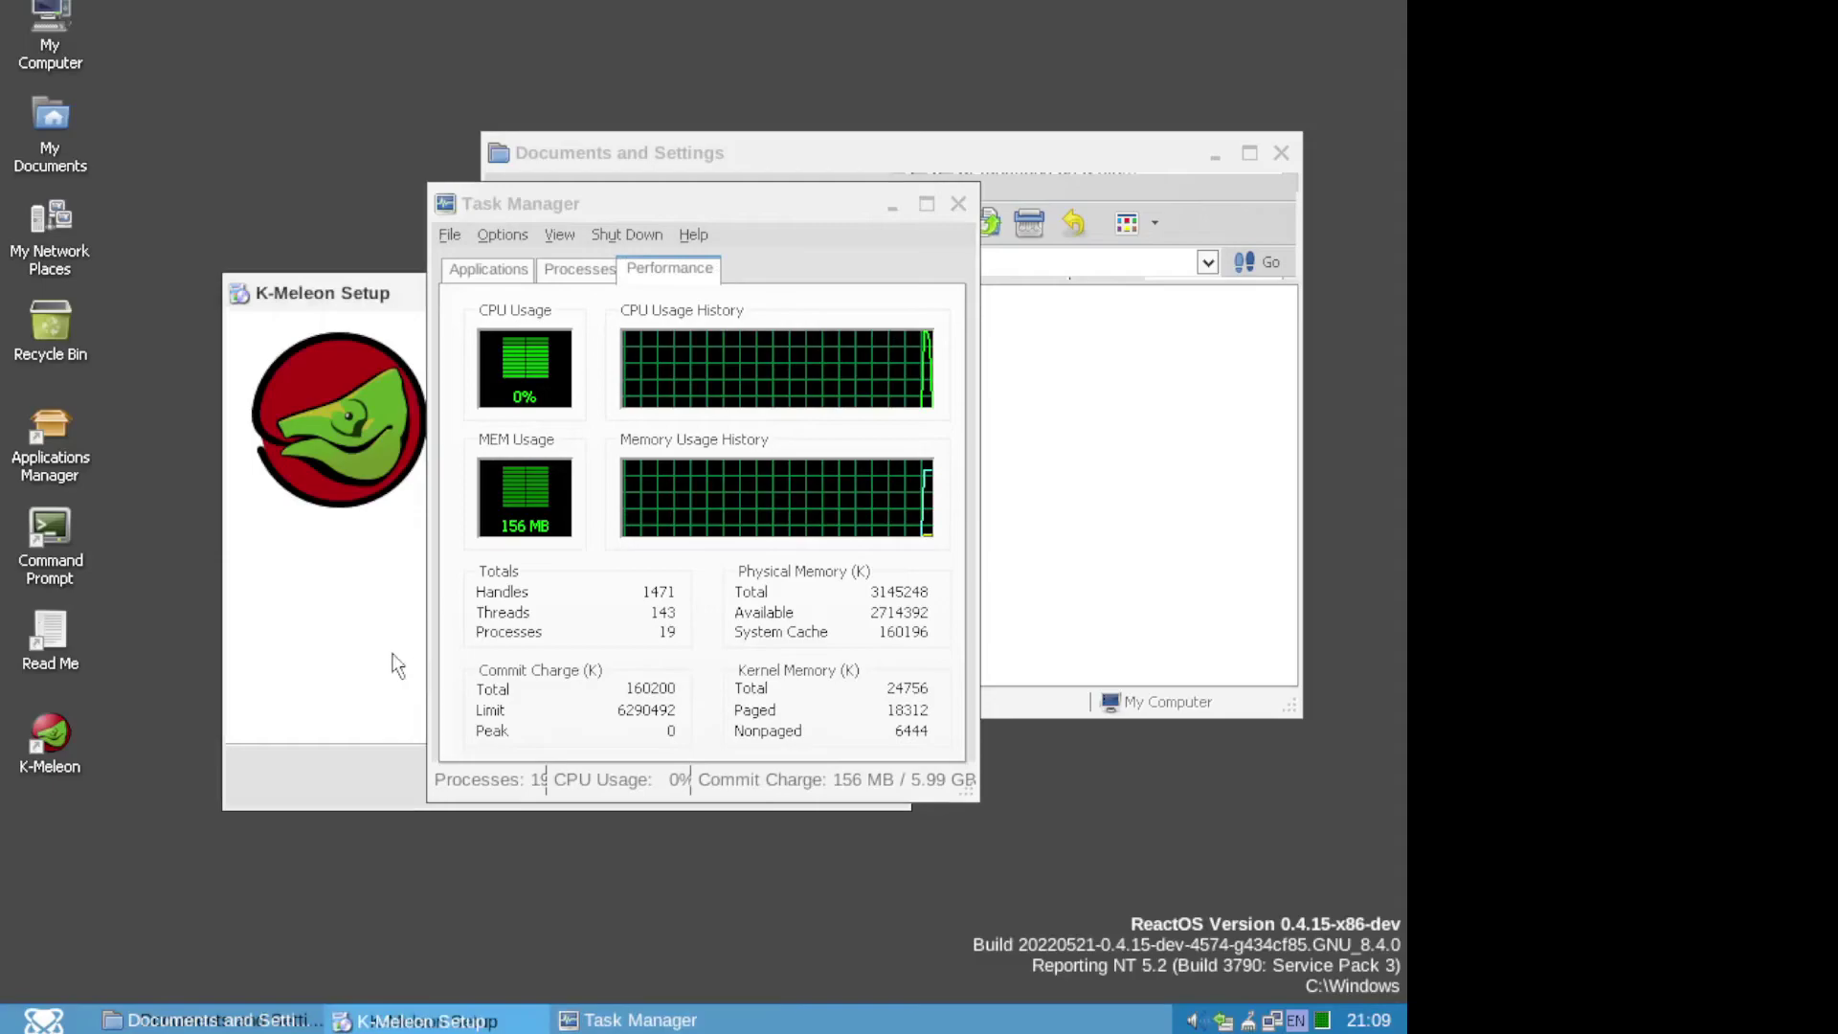
pyautogui.moveTo(338, 291); pyautogui.dragTo(203, 412)
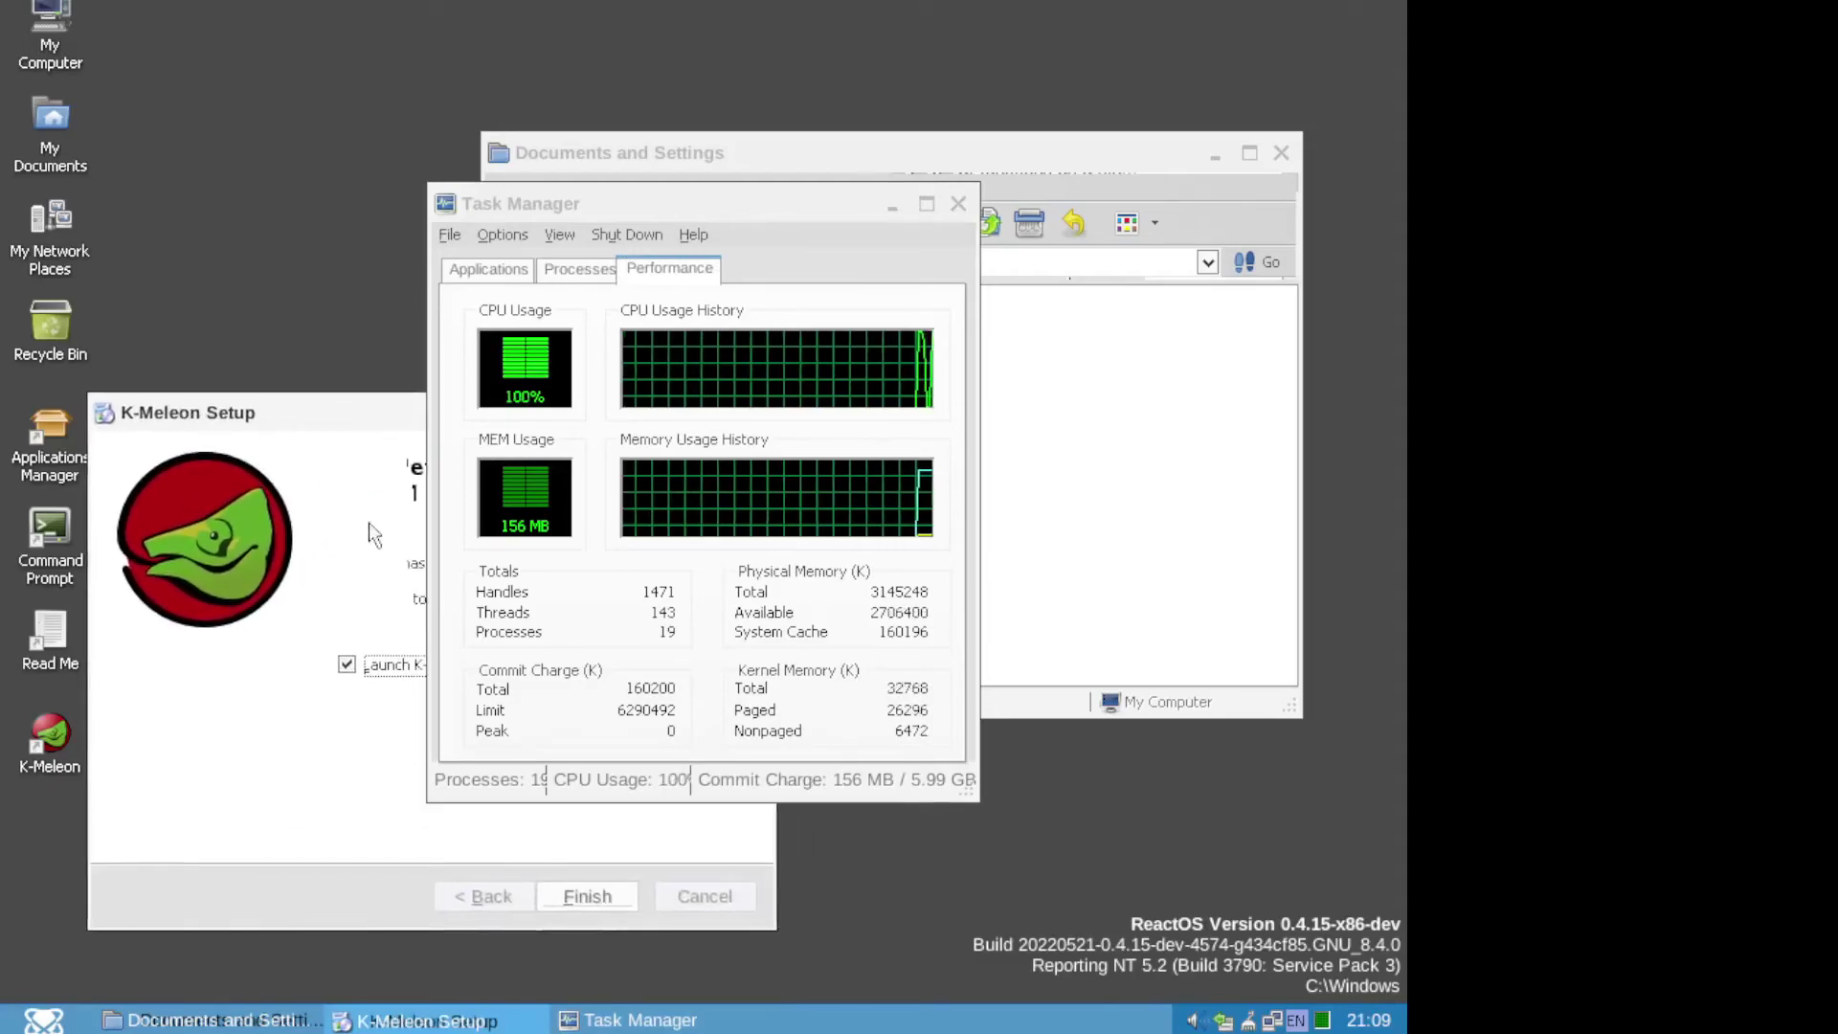
pyautogui.click(589, 905)
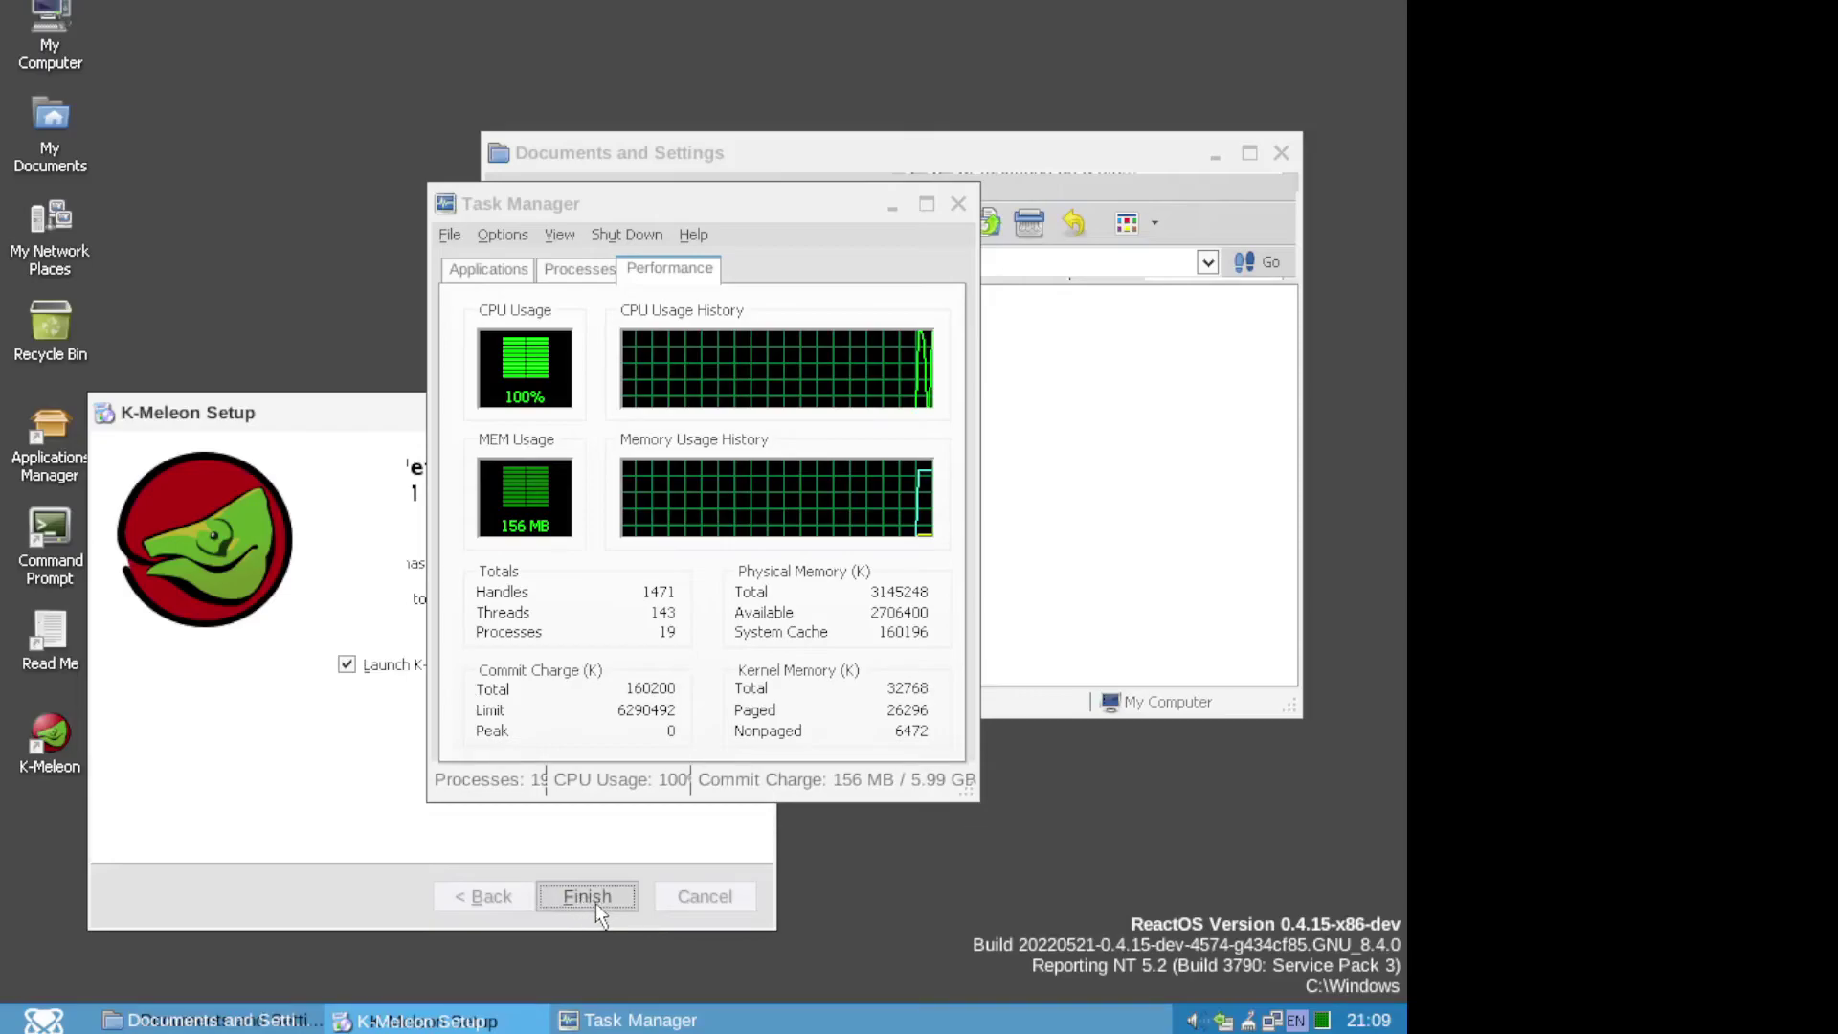
# Finish the K-Meleon setup and minimize Task Manager to clear the view of the browser's start page.
pyautogui.click(590, 904)
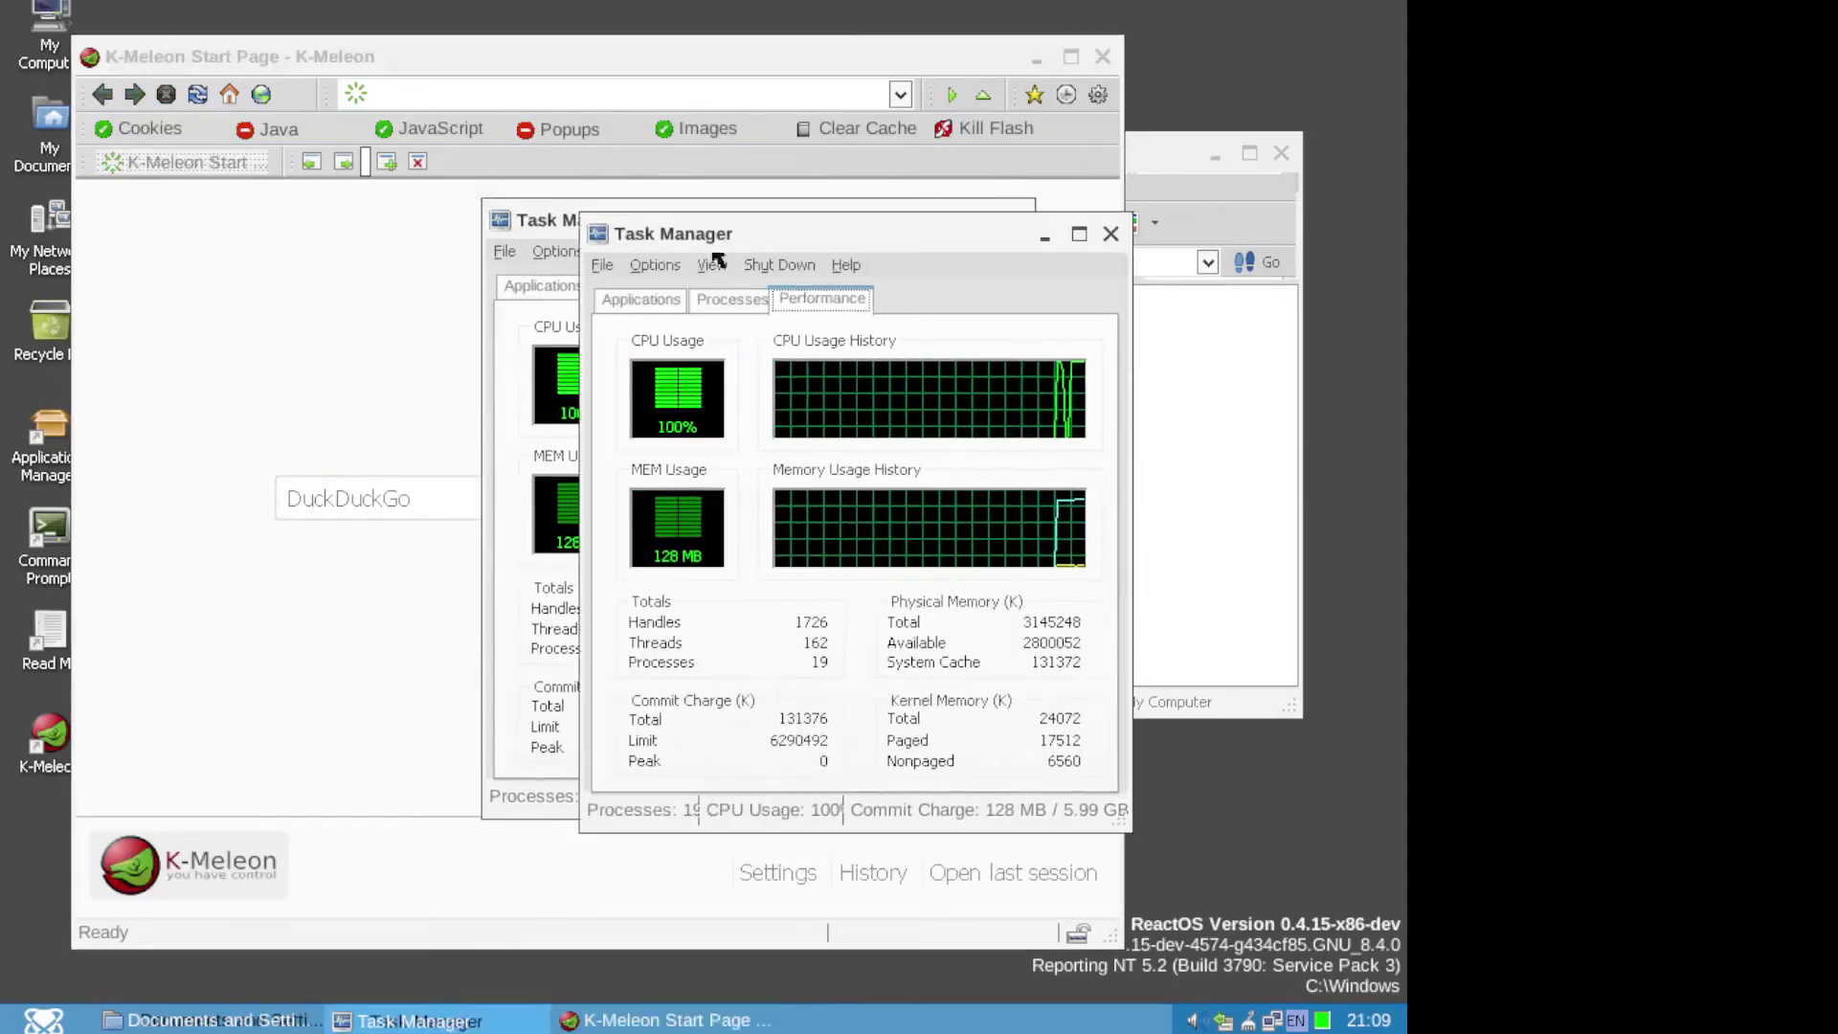
pyautogui.moveTo(718, 259); pyautogui.dragTo(923, 322)
pyautogui.click(583, 337)
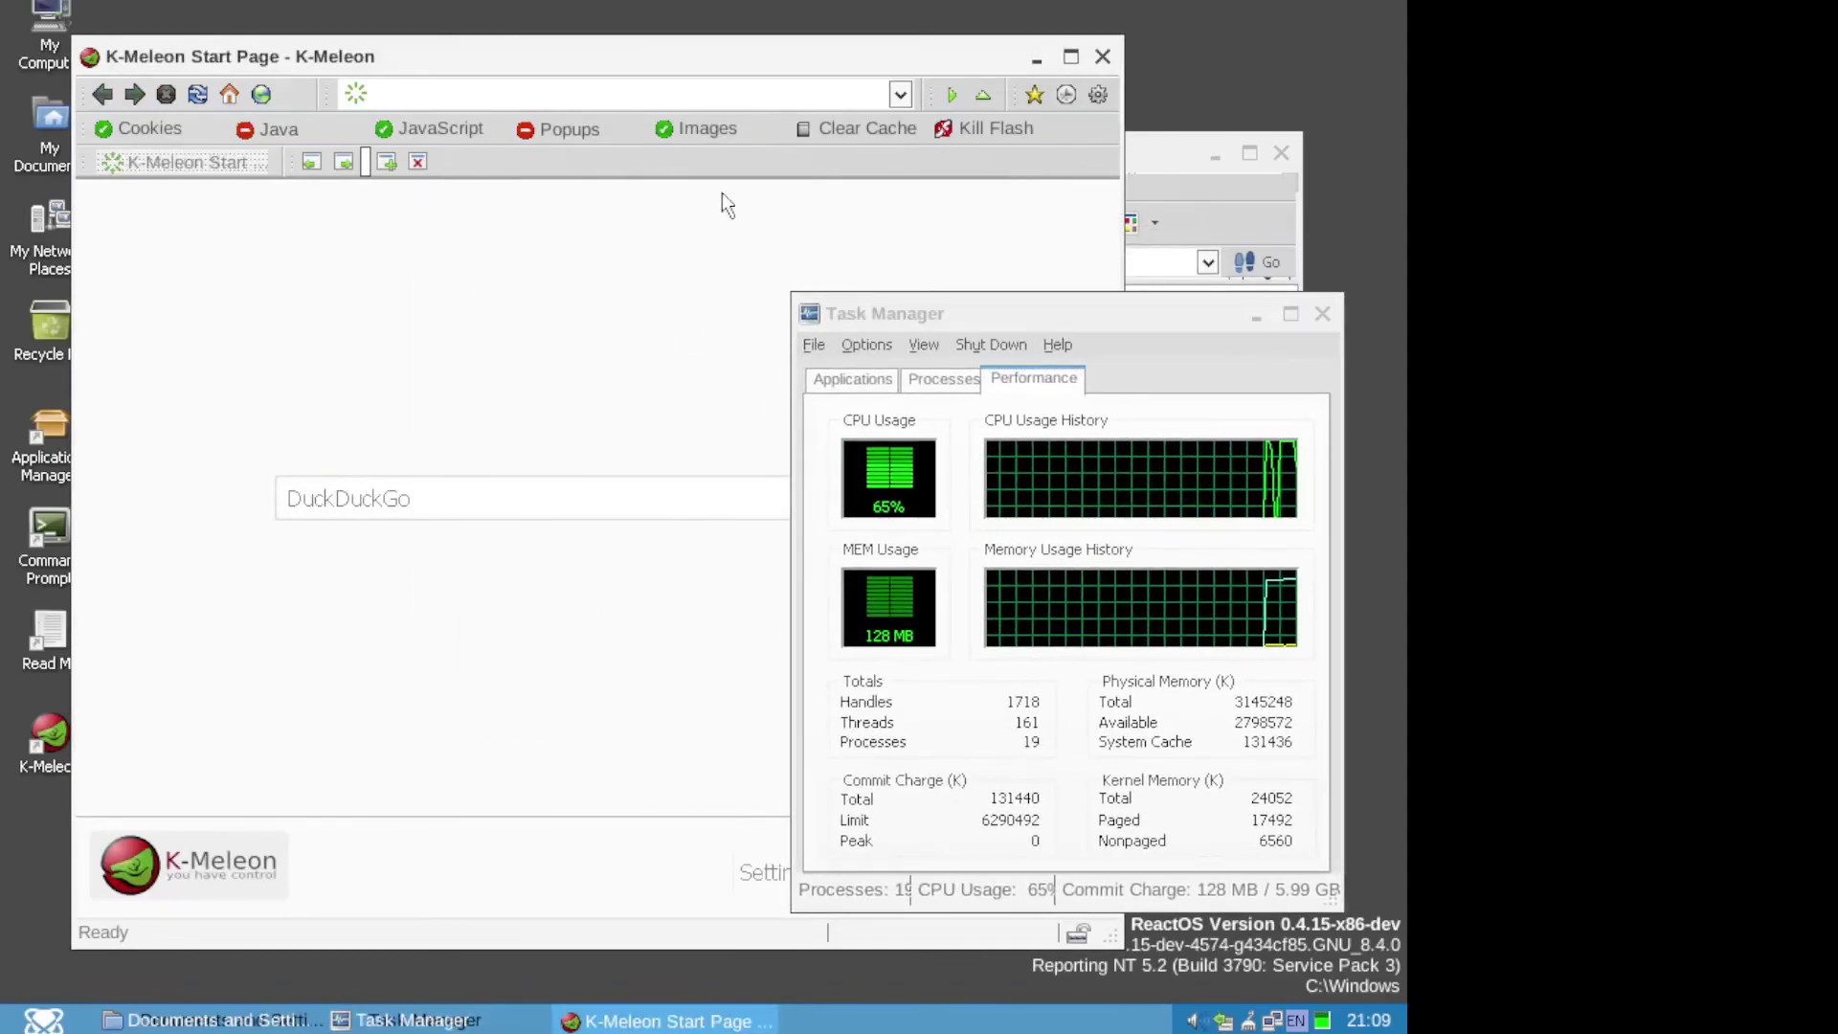
pyautogui.click(409, 500)
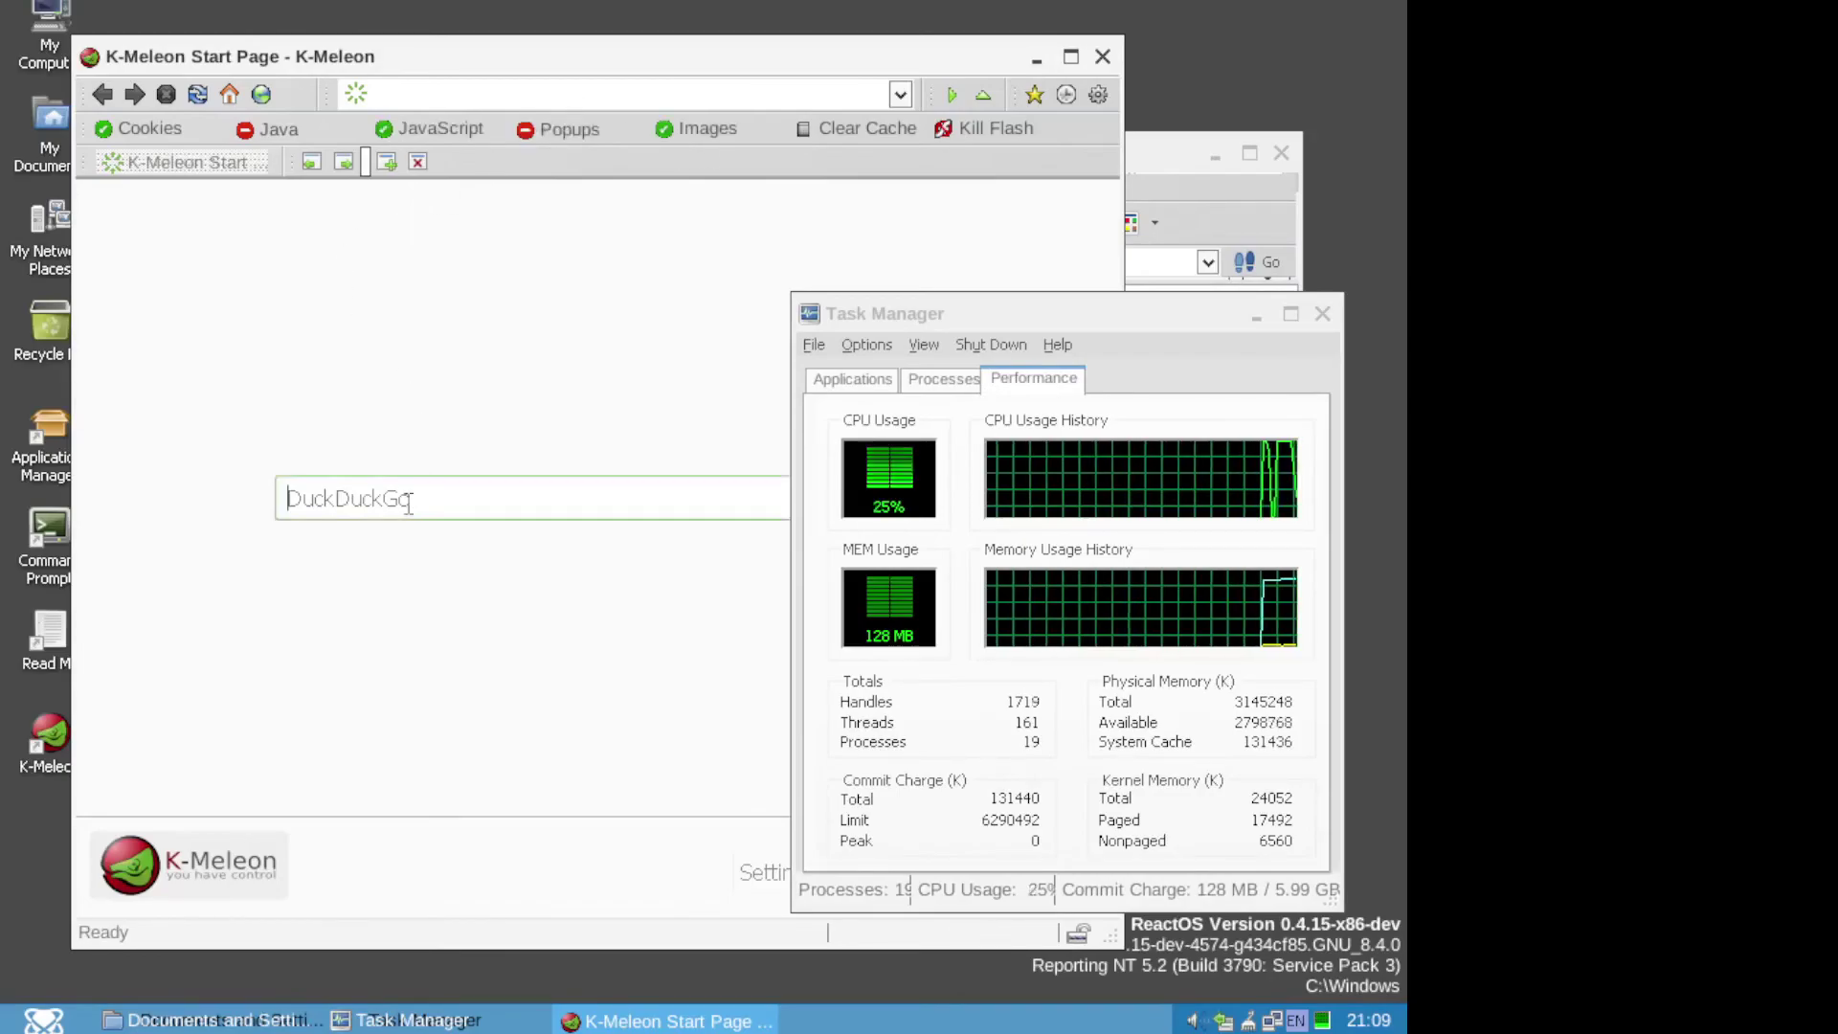
pyautogui.click(1251, 318)
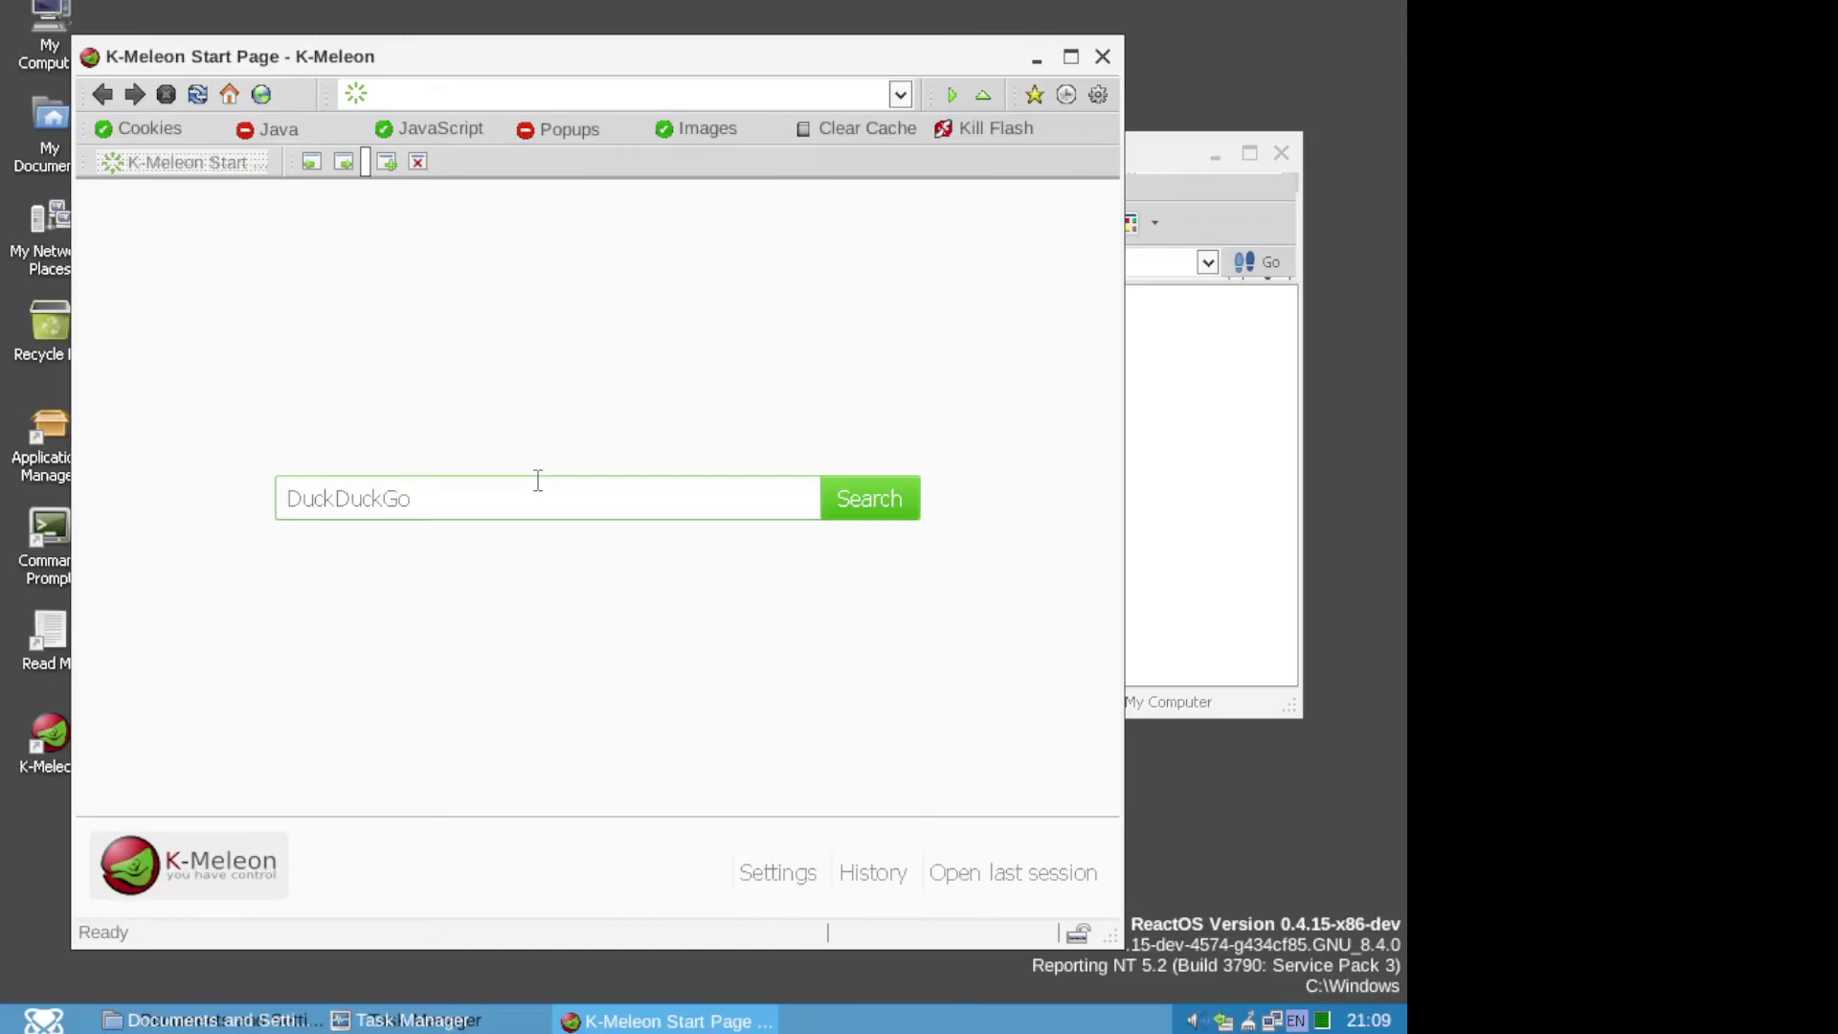
# Search DuckDuckGo for "you" from the K-Meleon start page and maximize the browser window.
pyautogui.write('you')
pyautogui.click(865, 514)
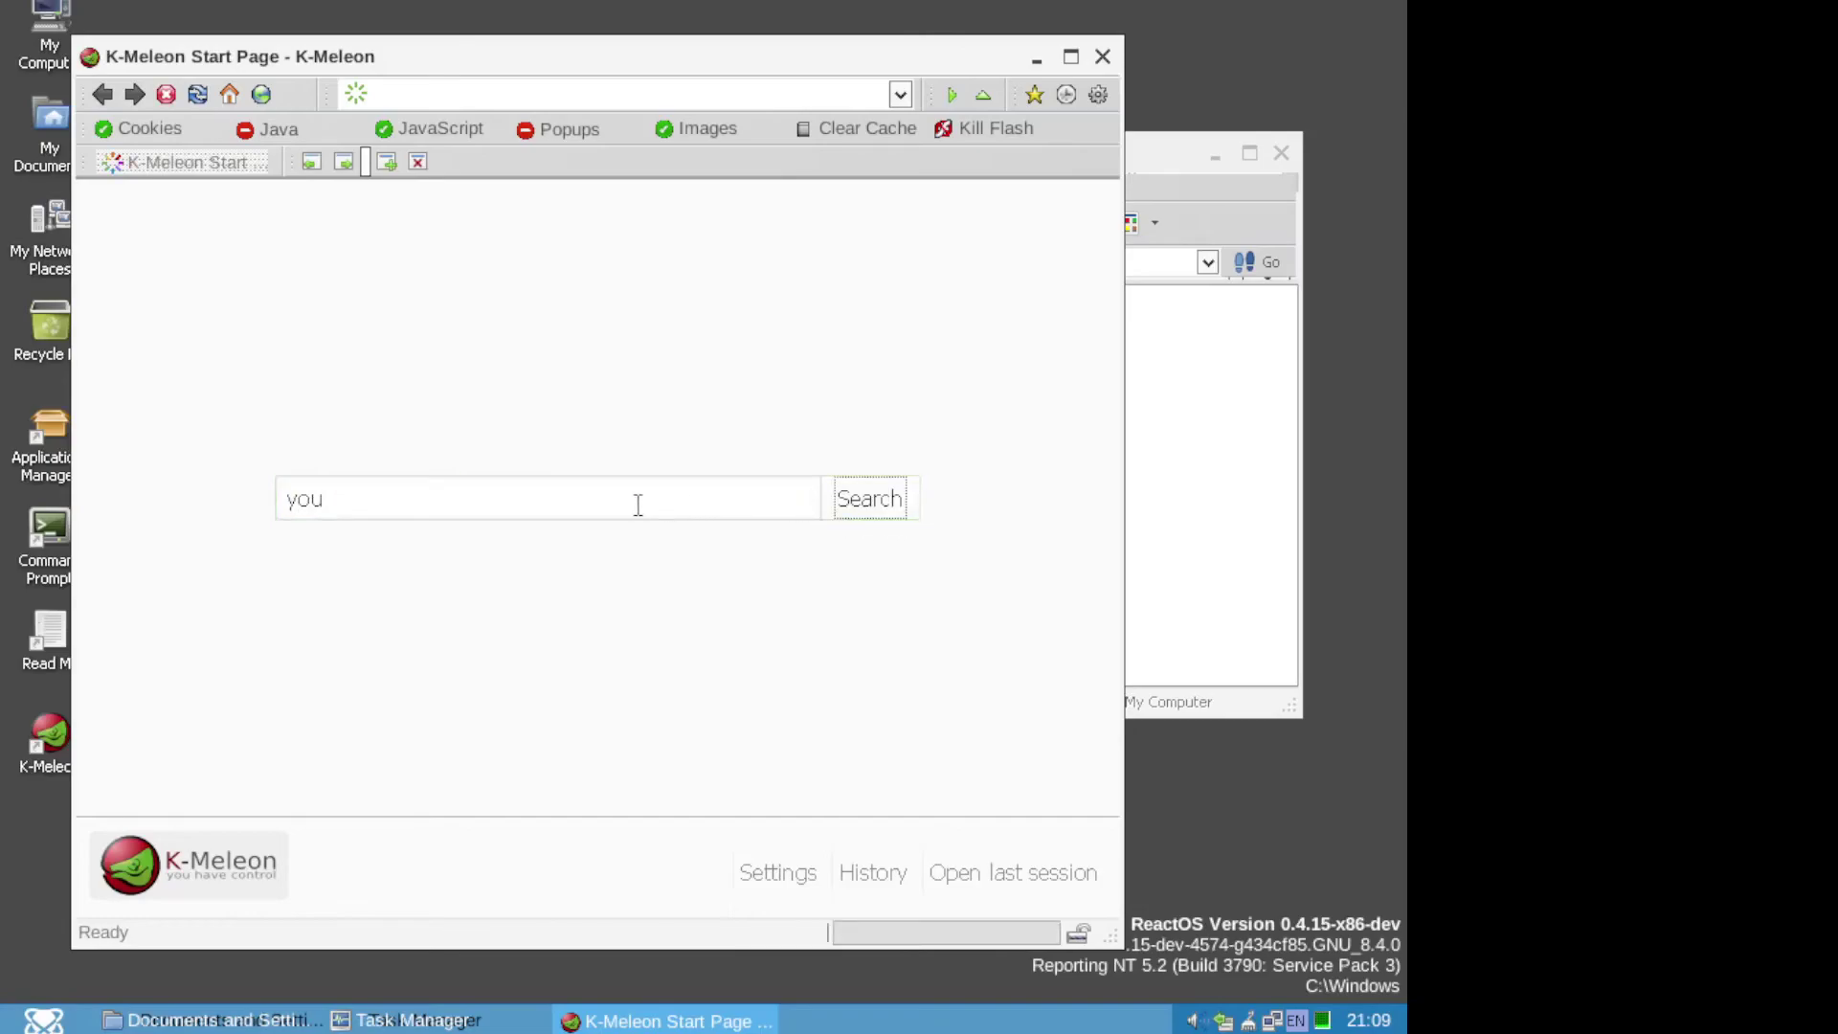
pyautogui.click(905, 499)
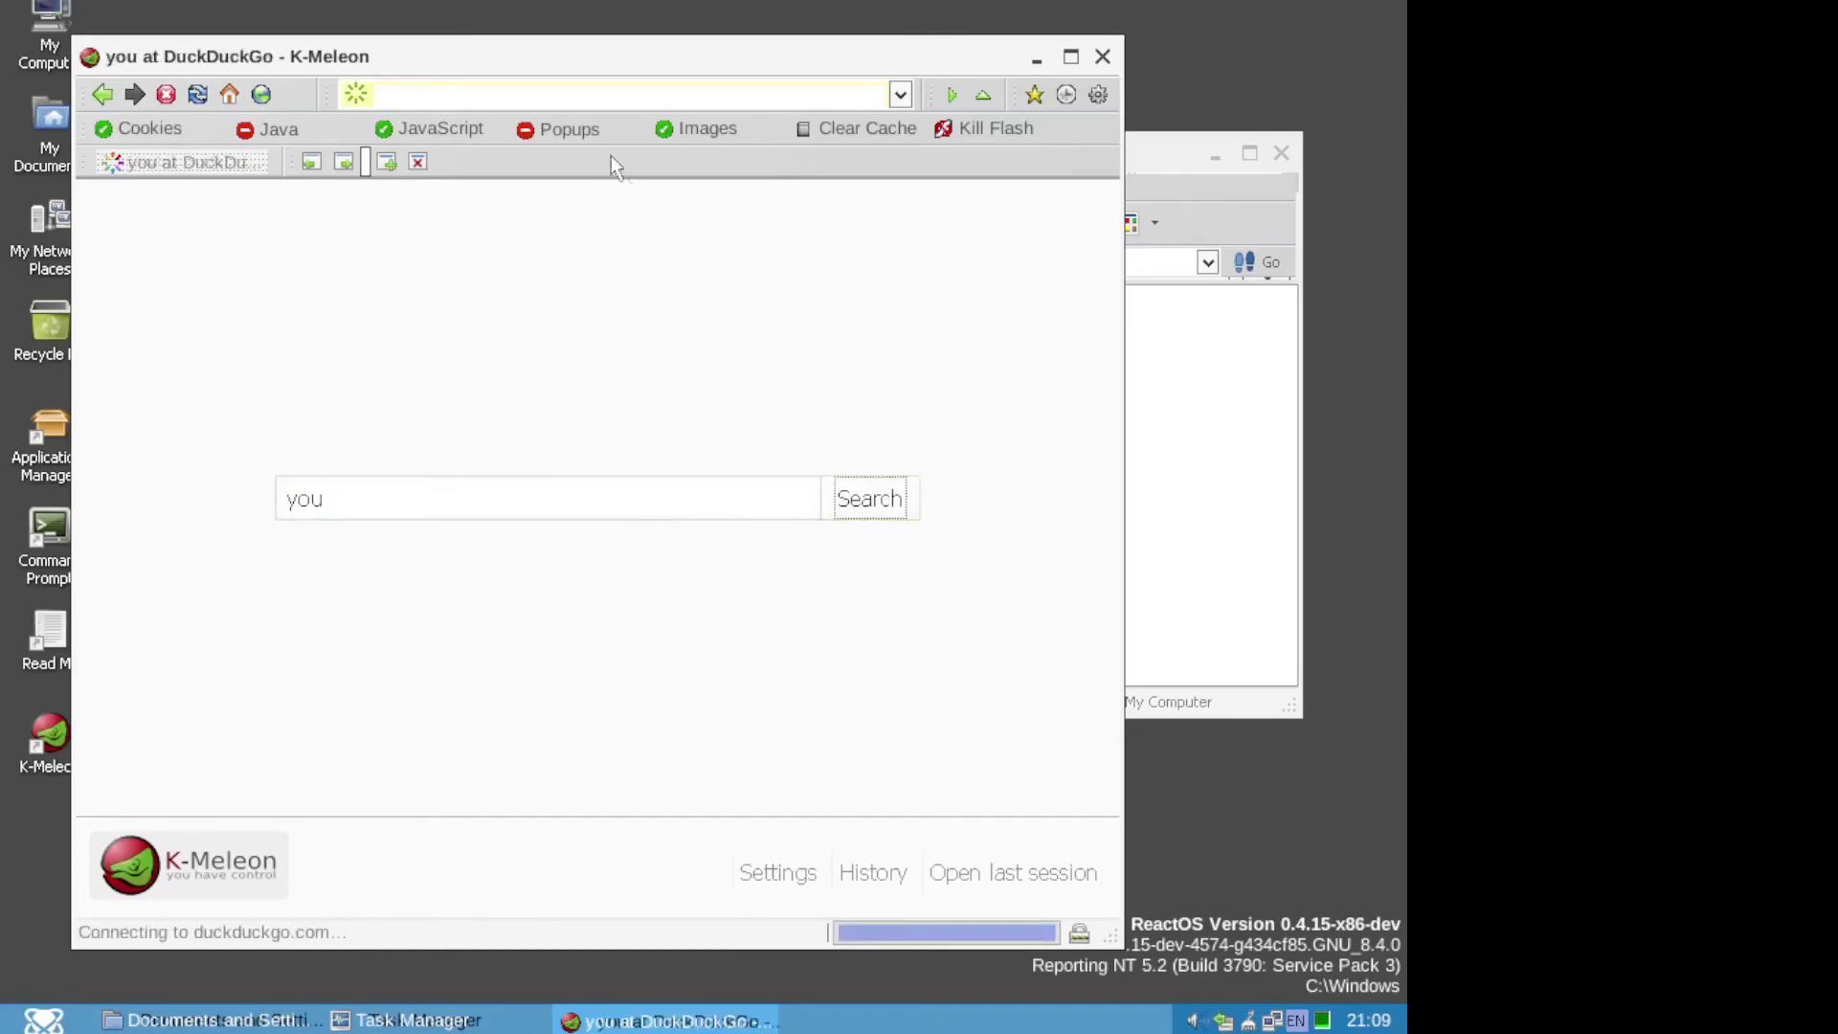
pyautogui.doubleClick(439, 55)
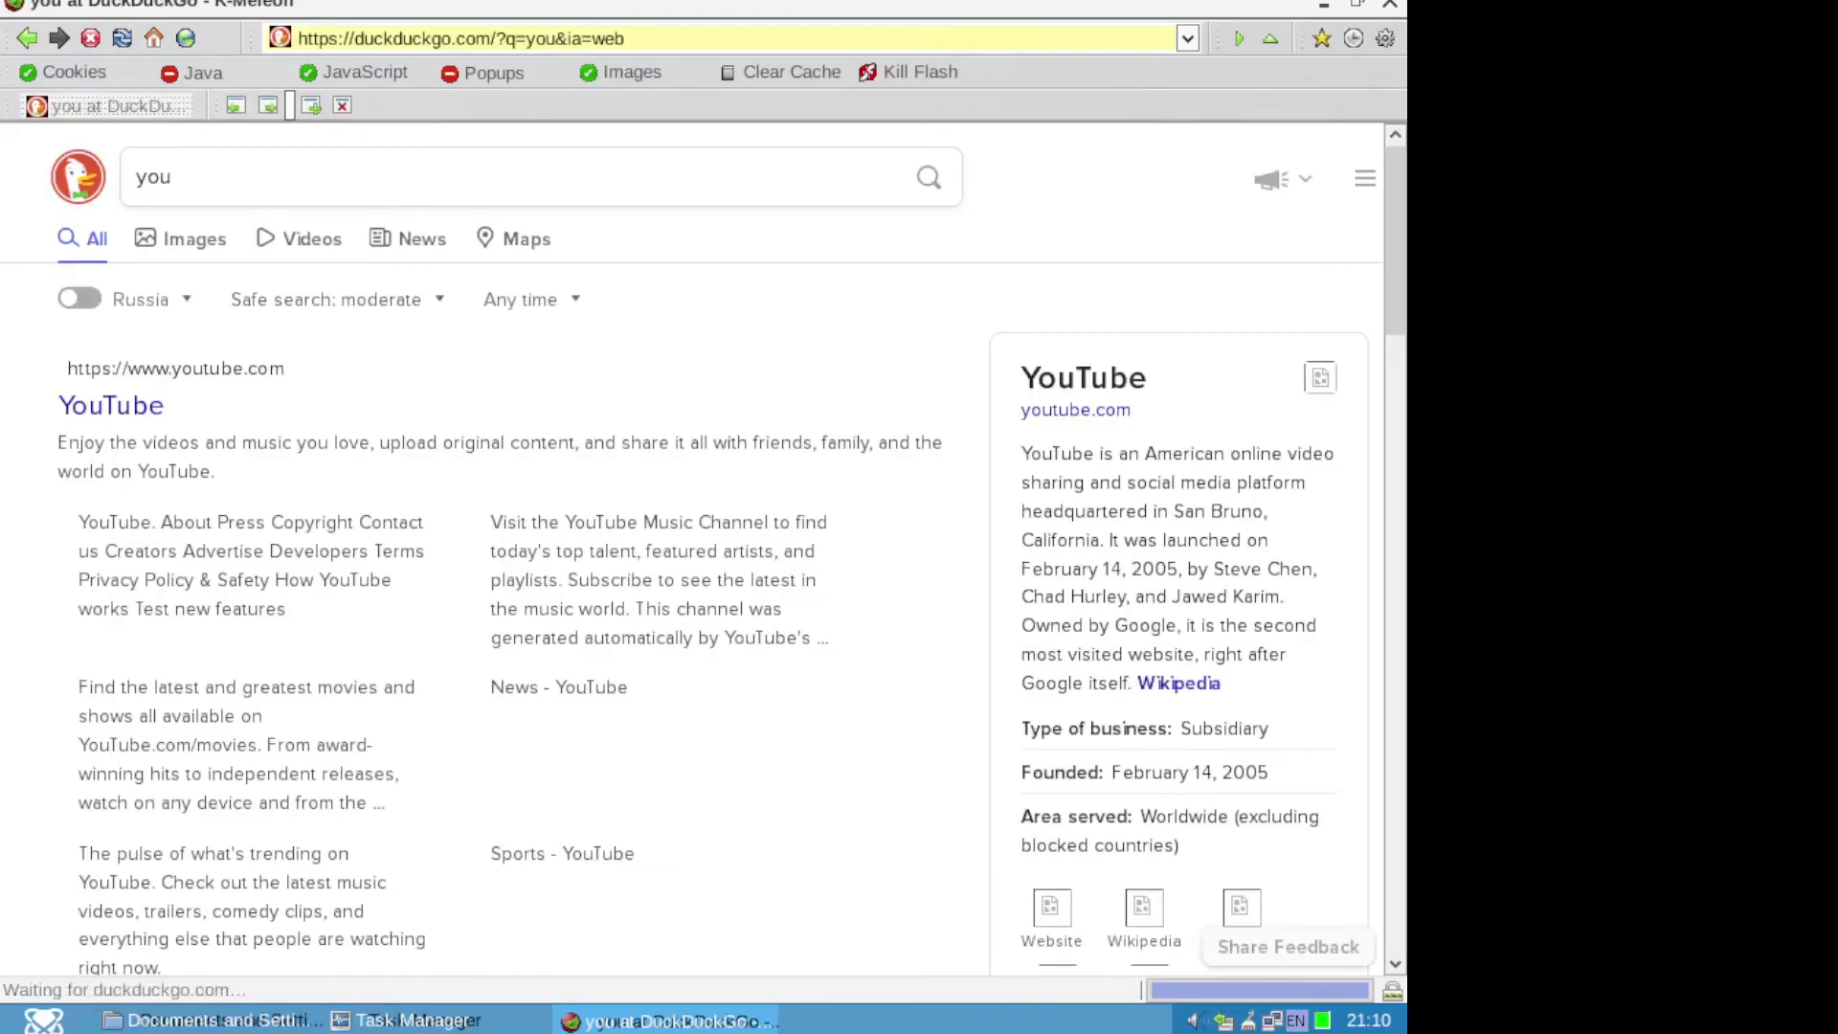
# Open the YouTube search result and postpone the browser update request with Remind Me Later.
pyautogui.click(122, 410)
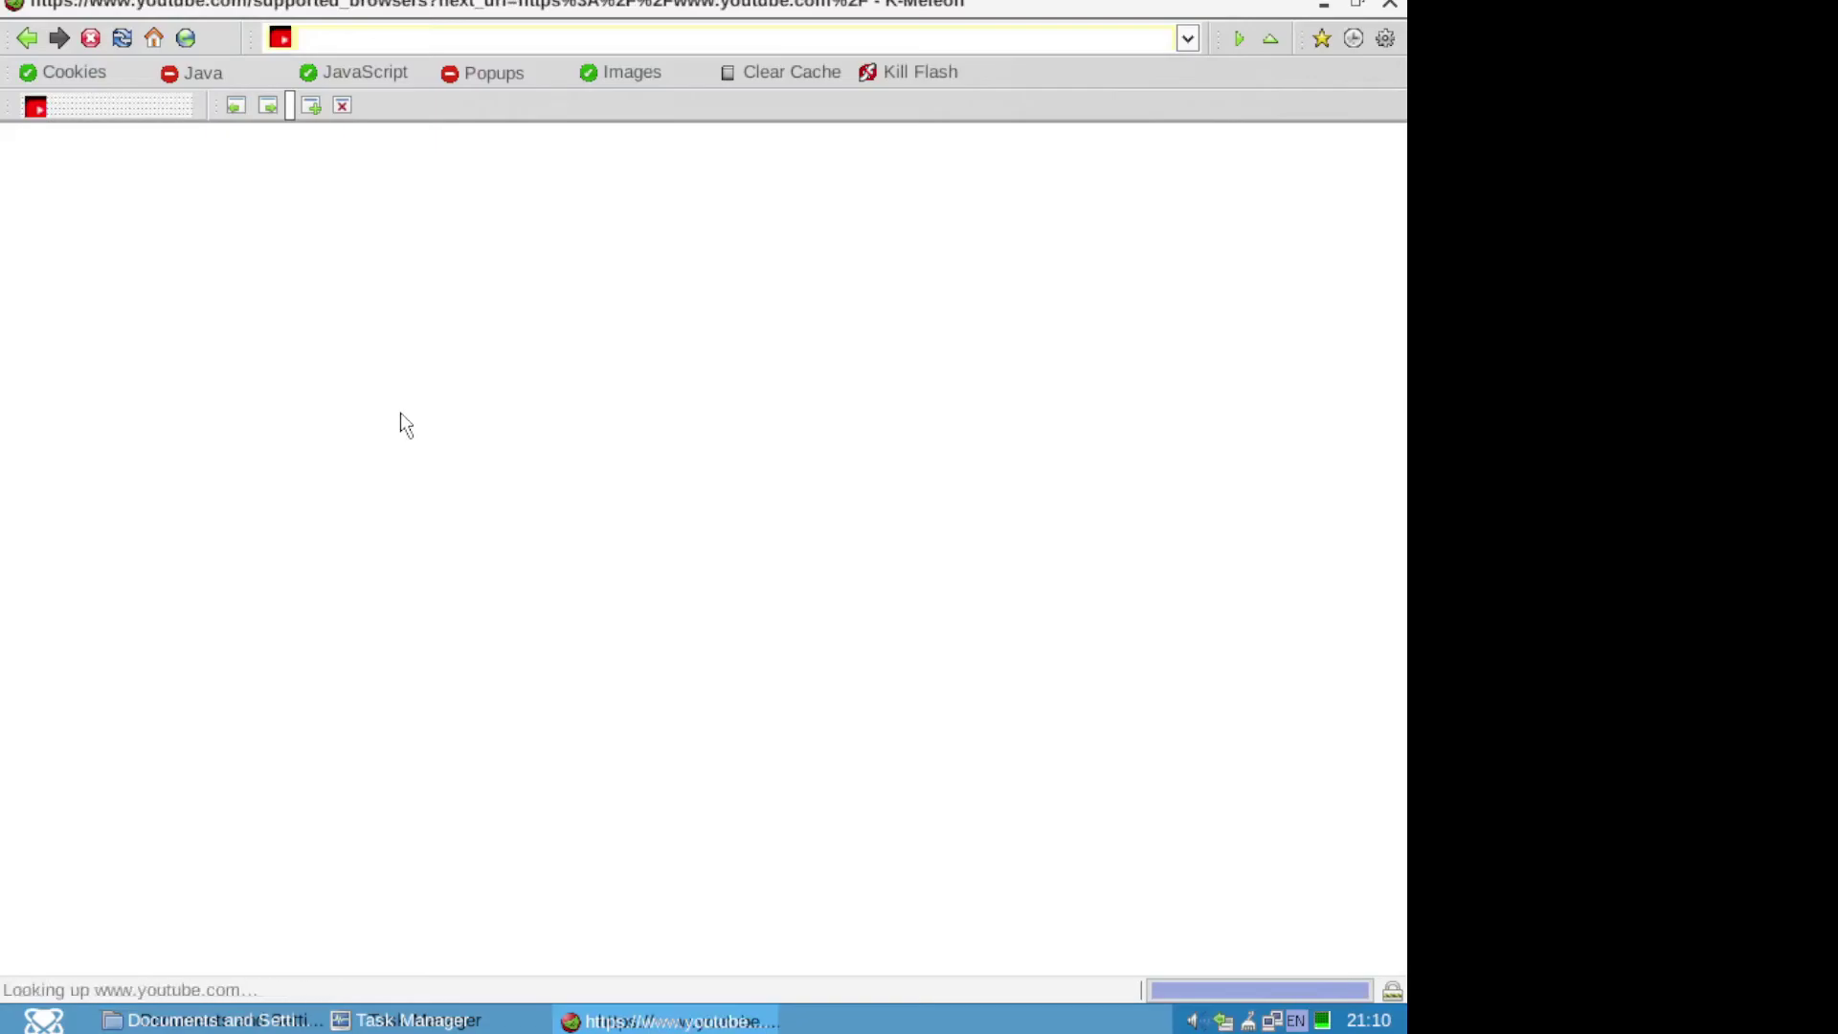
pyautogui.scroll(-3, 415, 467)
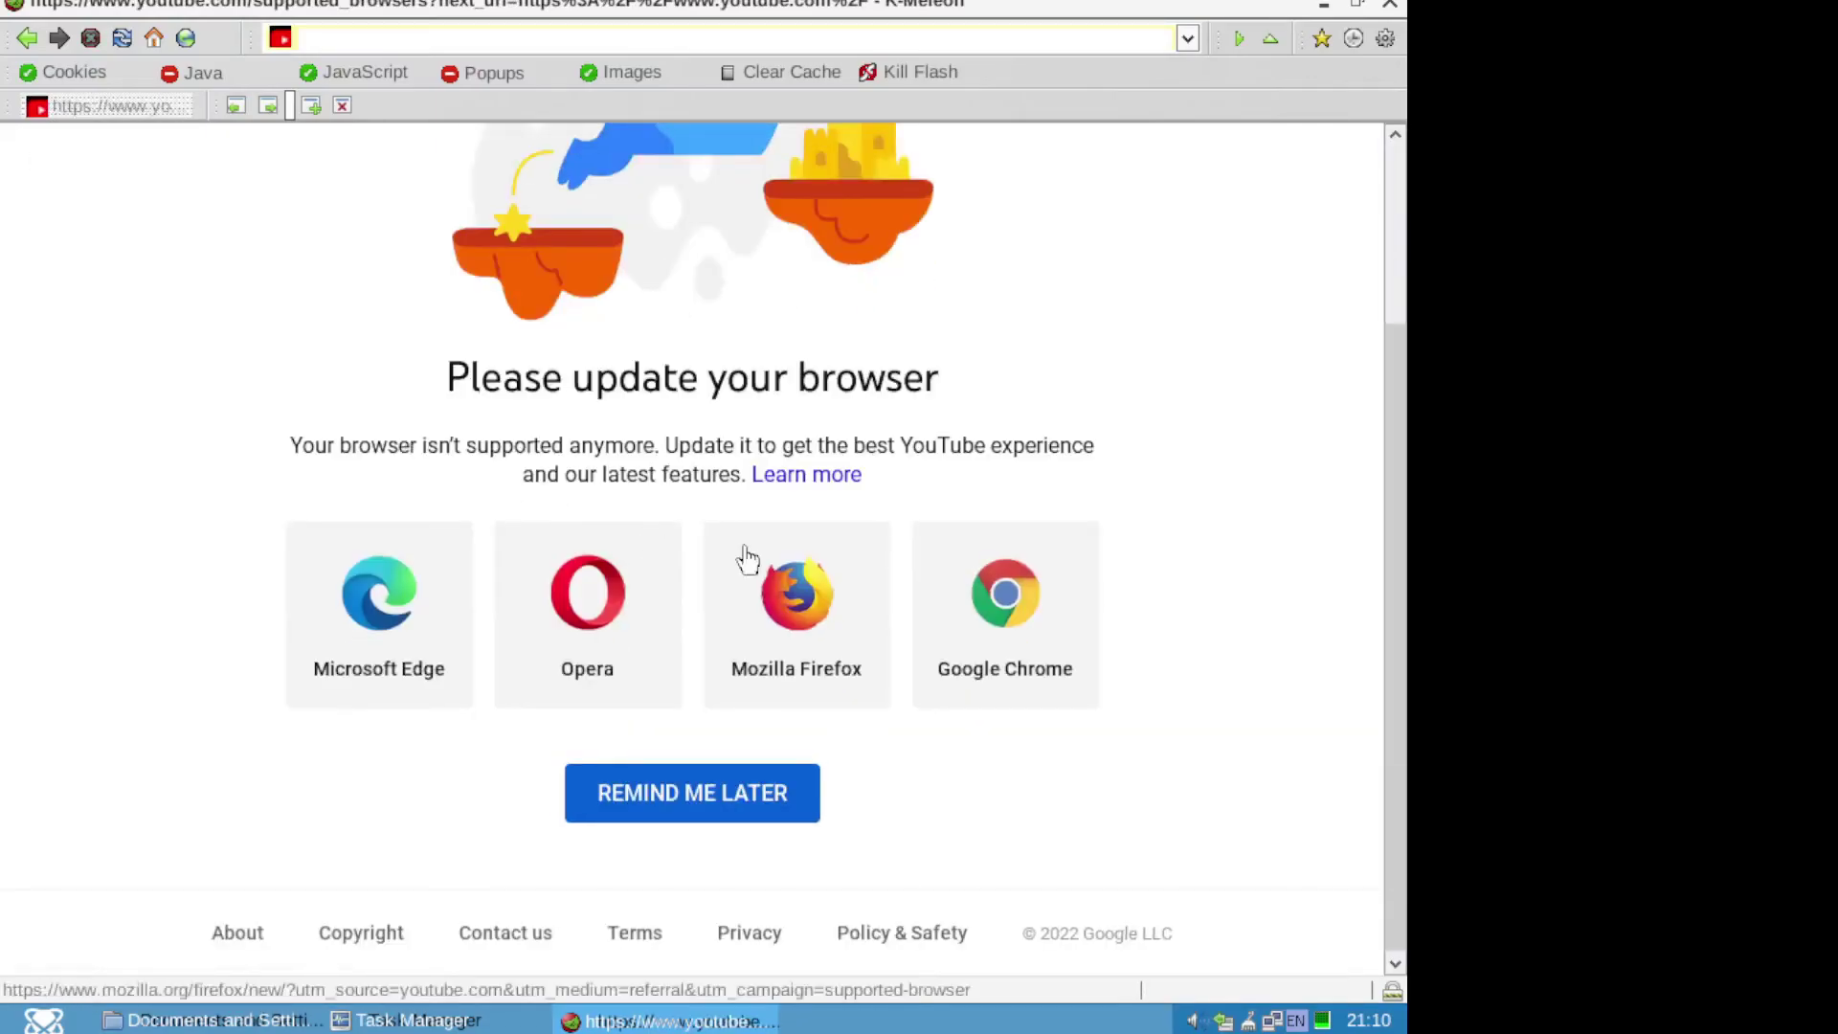
pyautogui.click(671, 793)
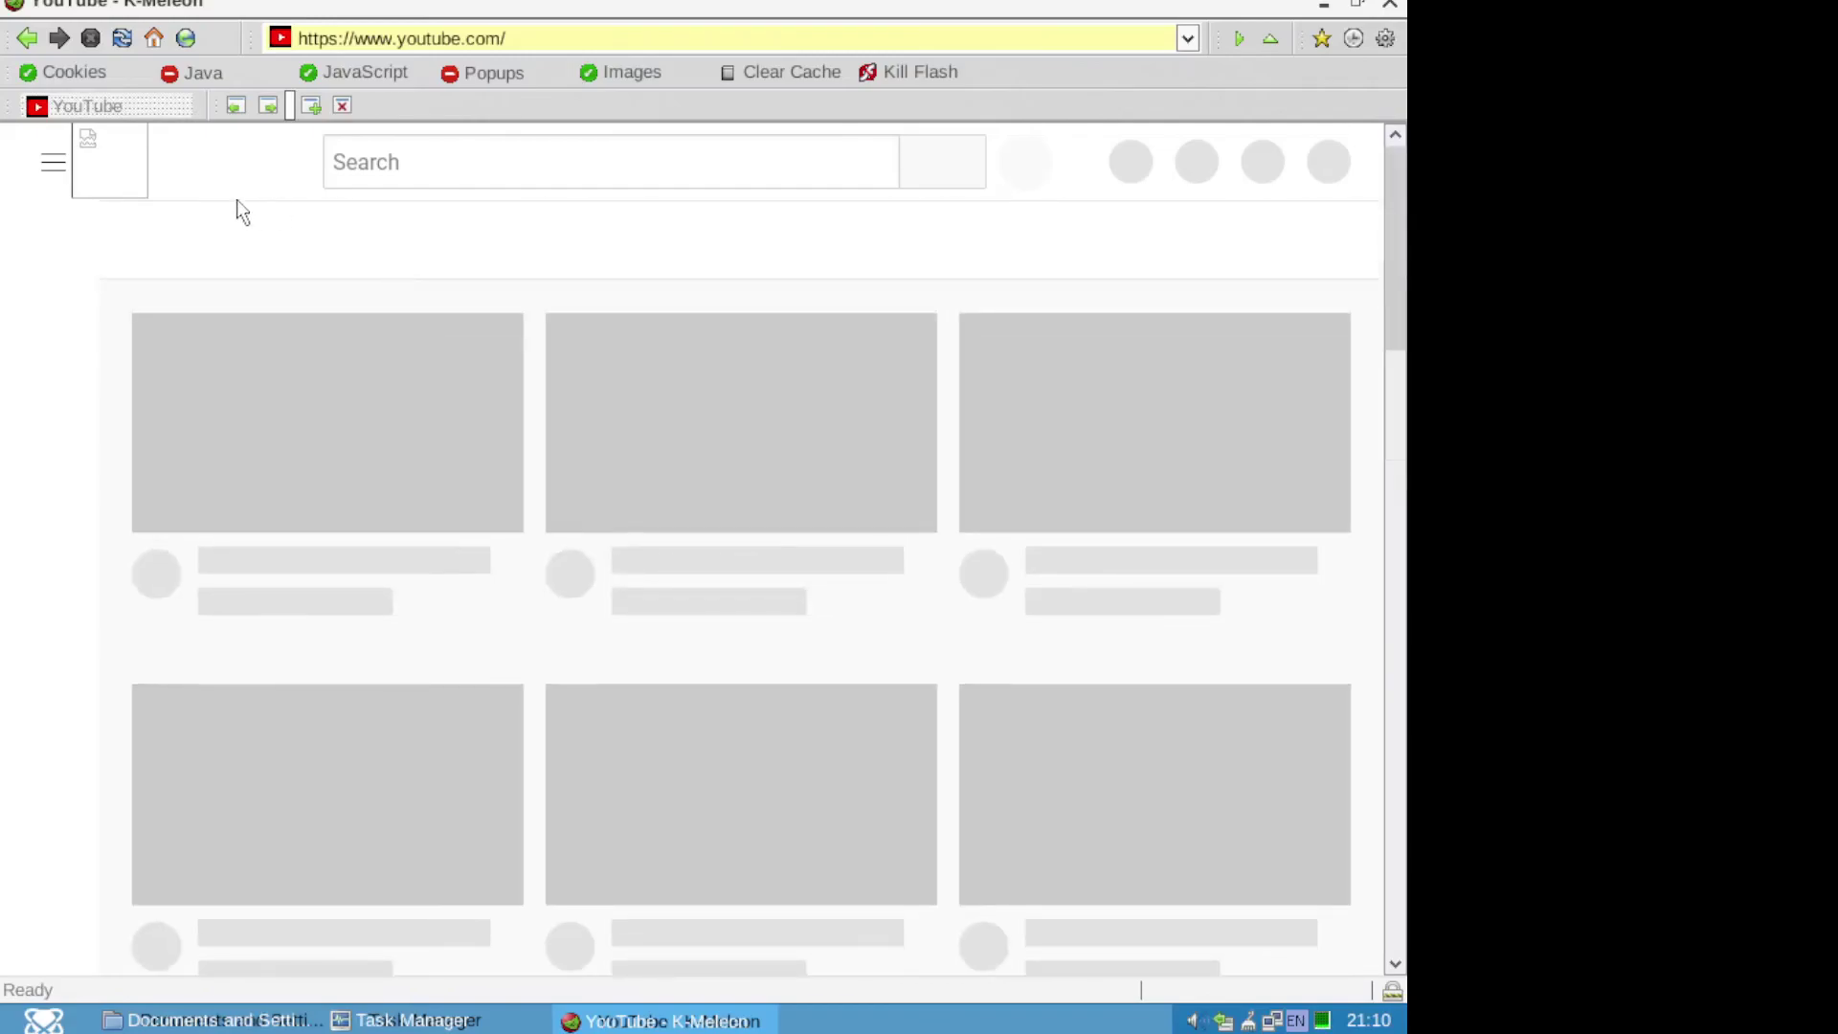
# Expand YouTube's navigation guide and go to the Explore section.
pyautogui.click(54, 174)
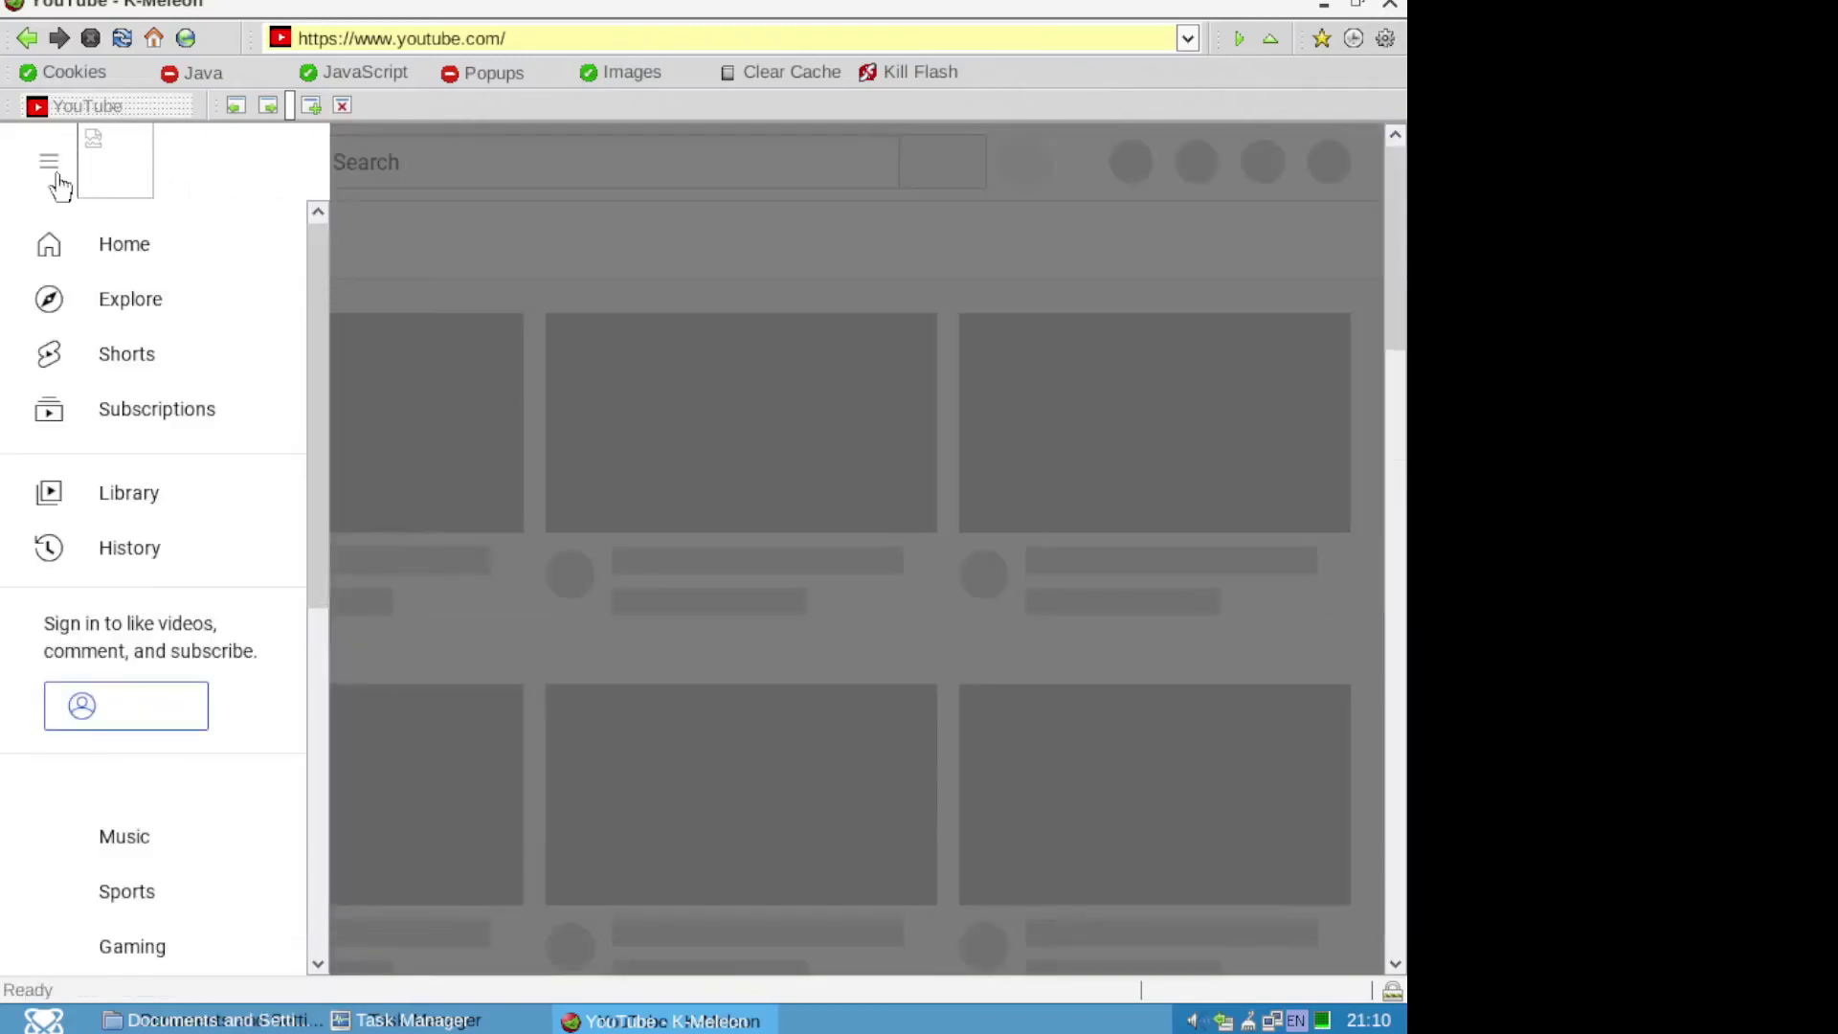
pyautogui.click(57, 180)
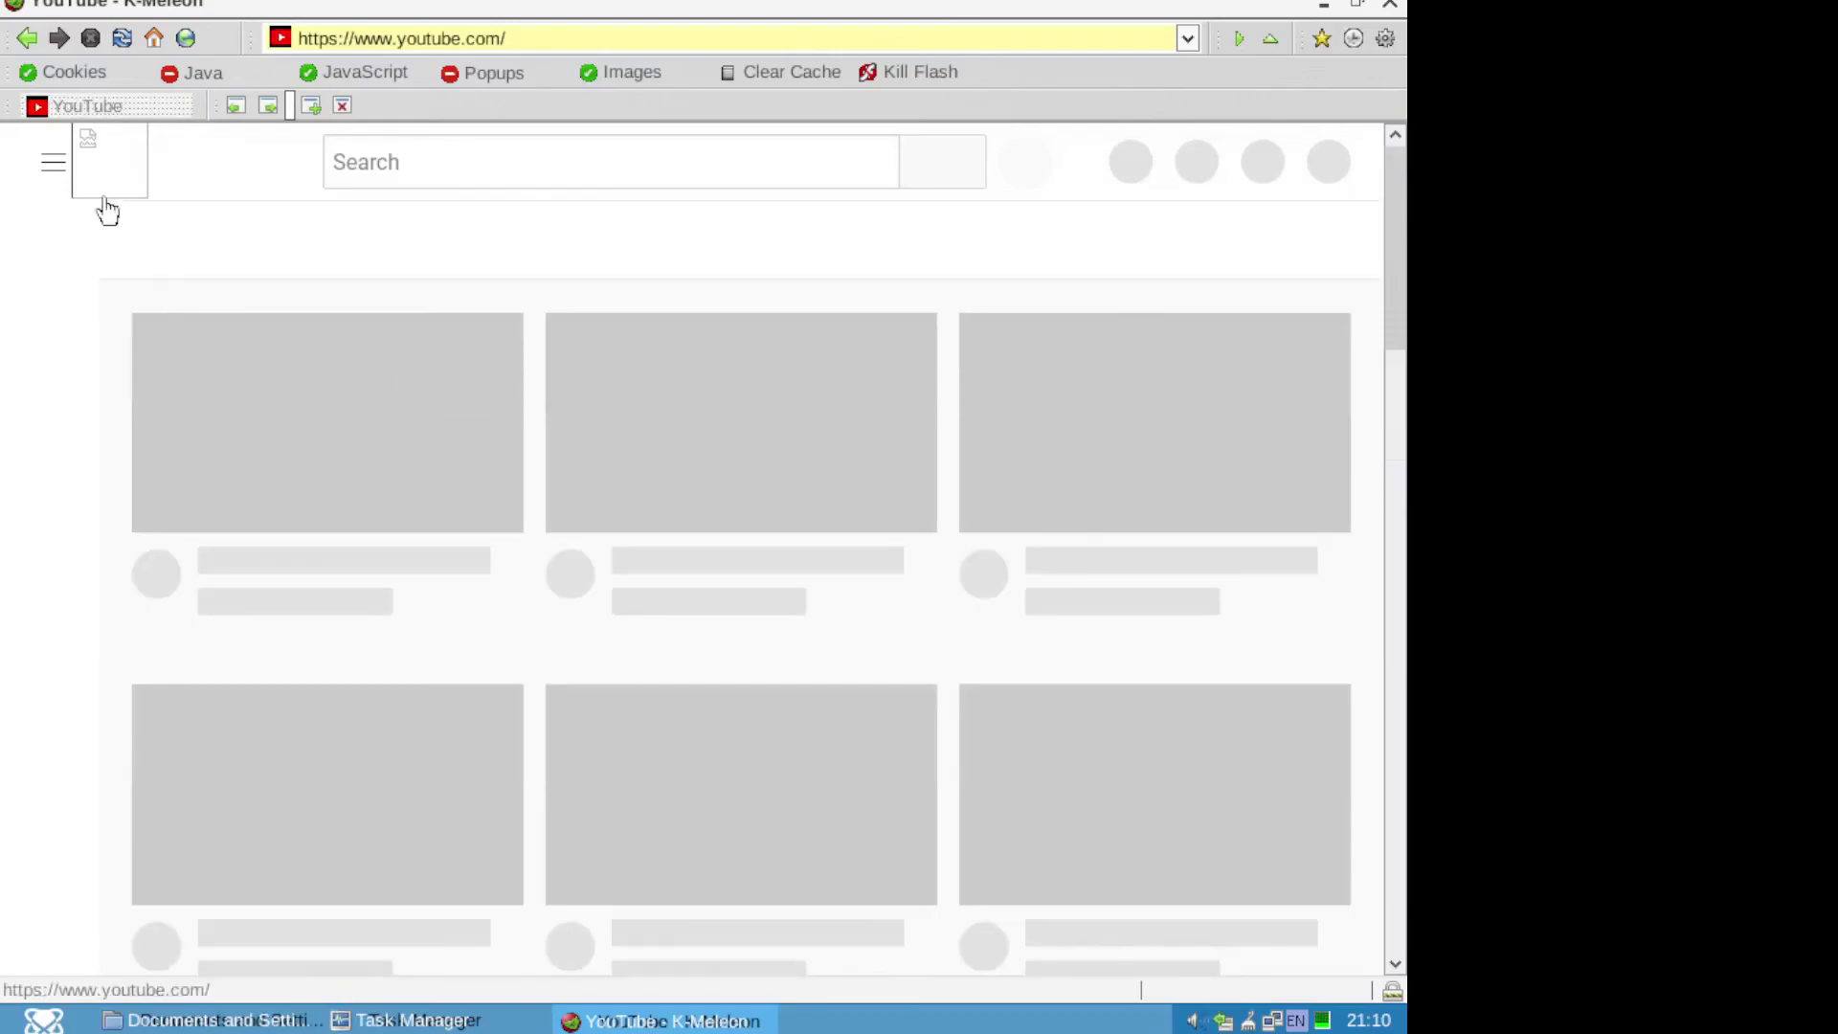
pyautogui.click(50, 172)
pyautogui.click(96, 315)
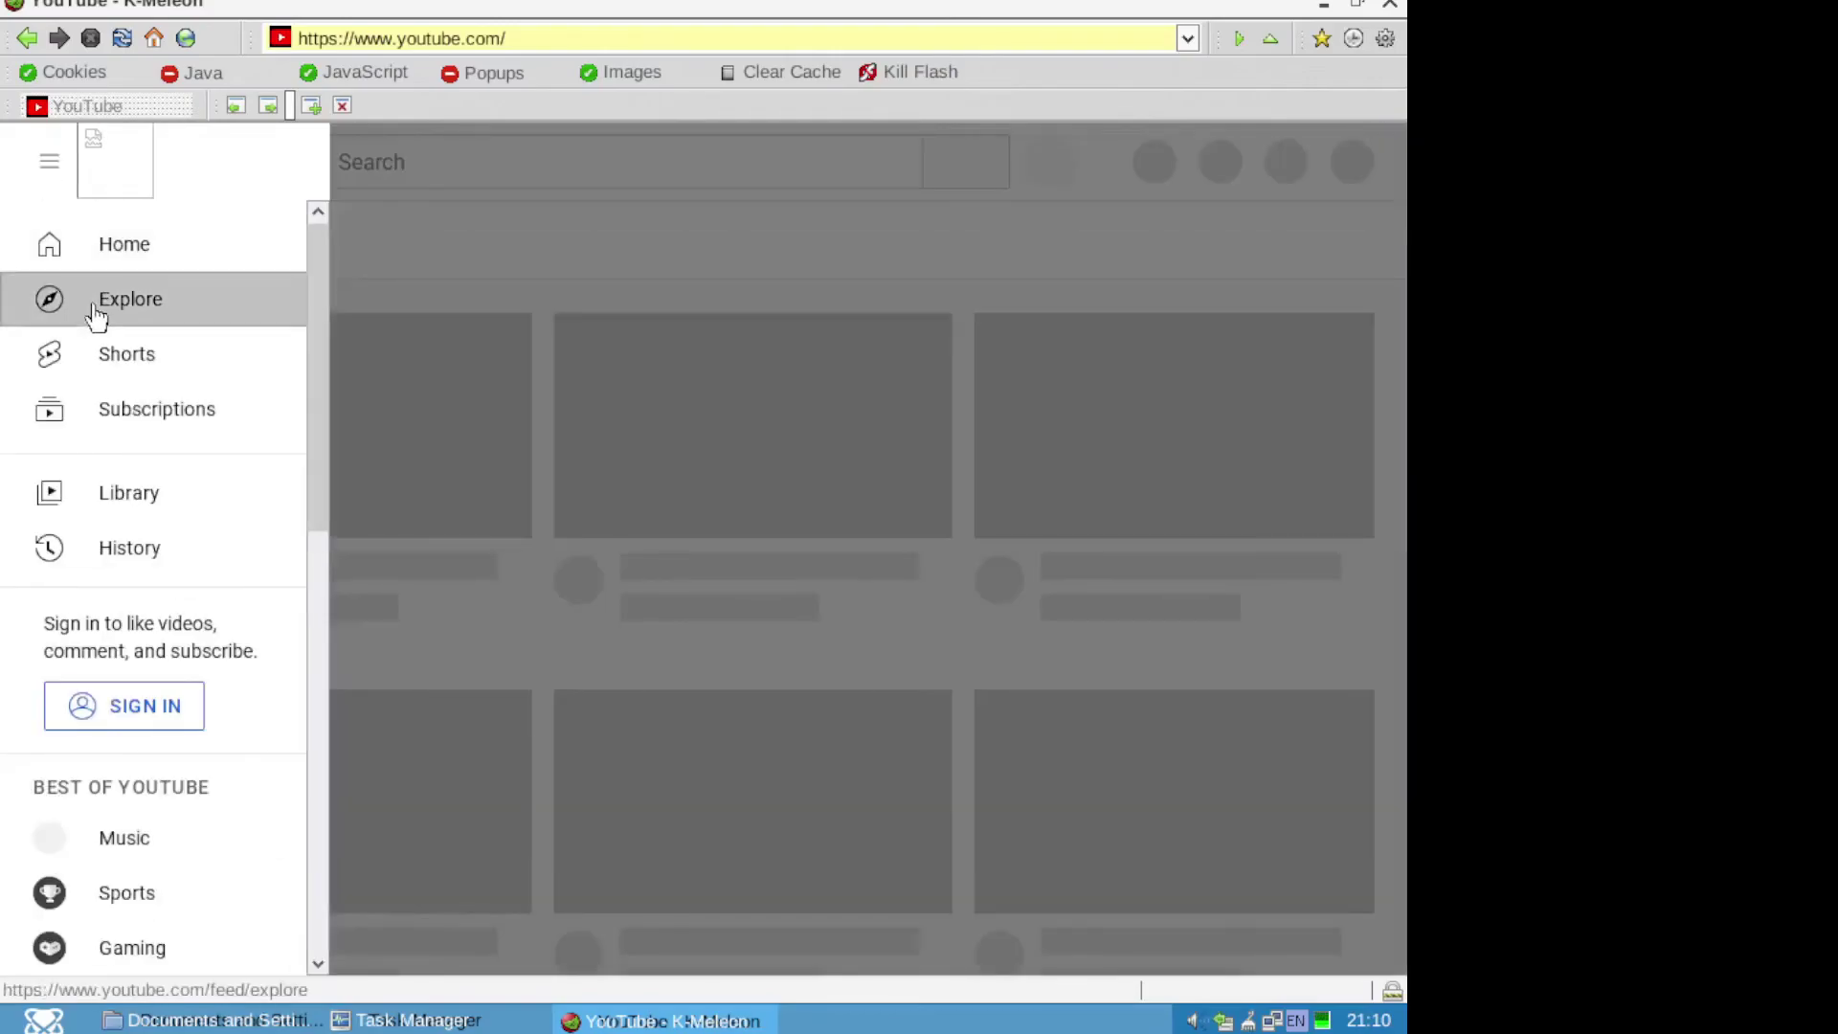